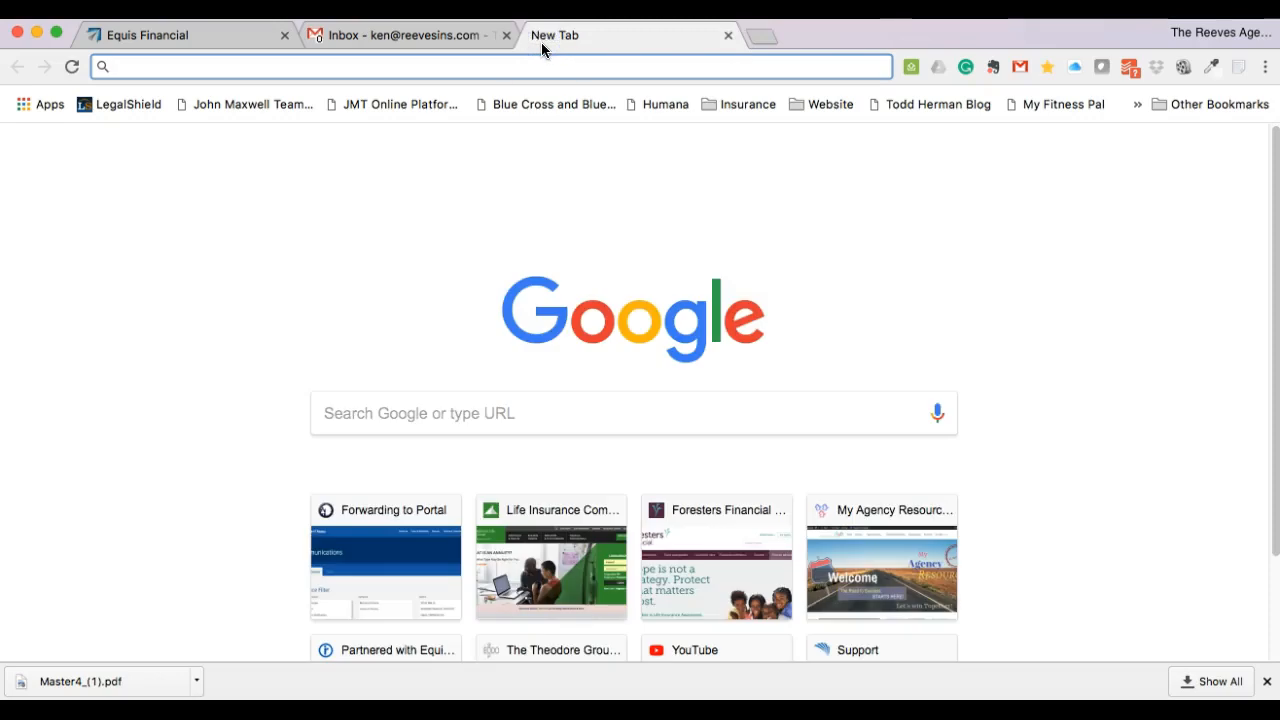
- From the producer portal's Electronic Applications page, start a new Life e-App
left_click(371, 510)
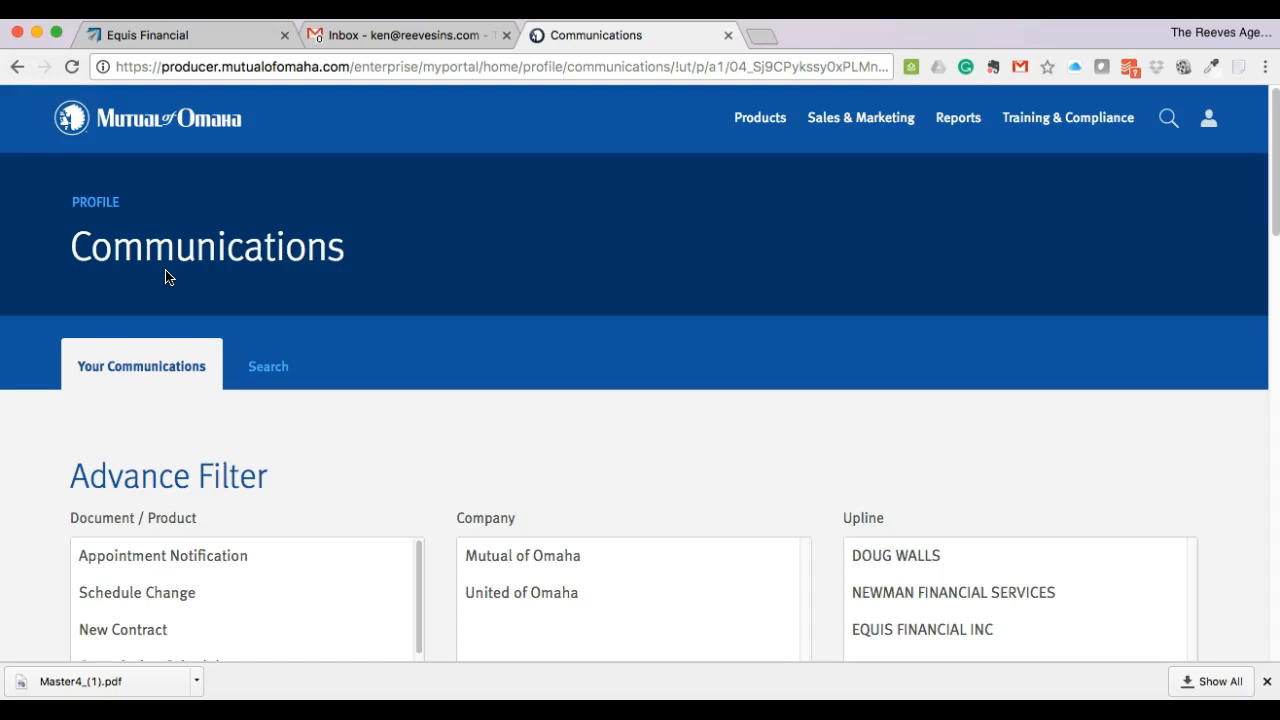
left_click(108, 119)
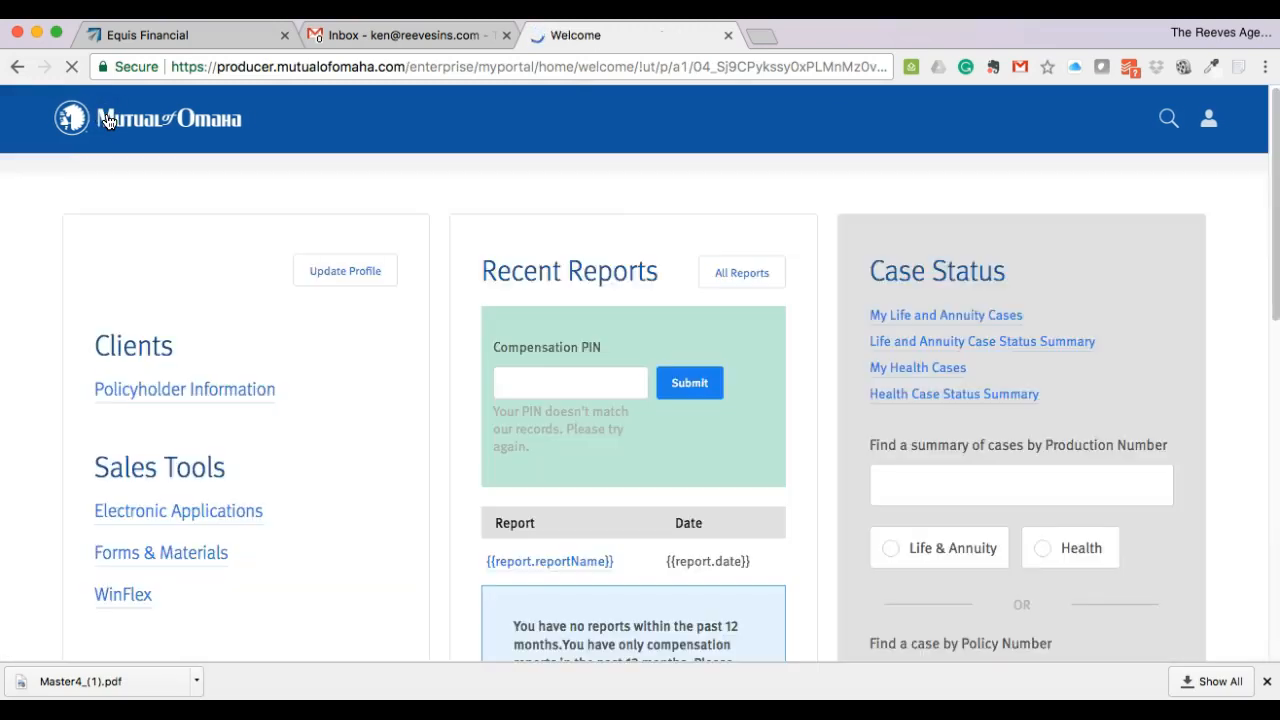
left_click(199, 514)
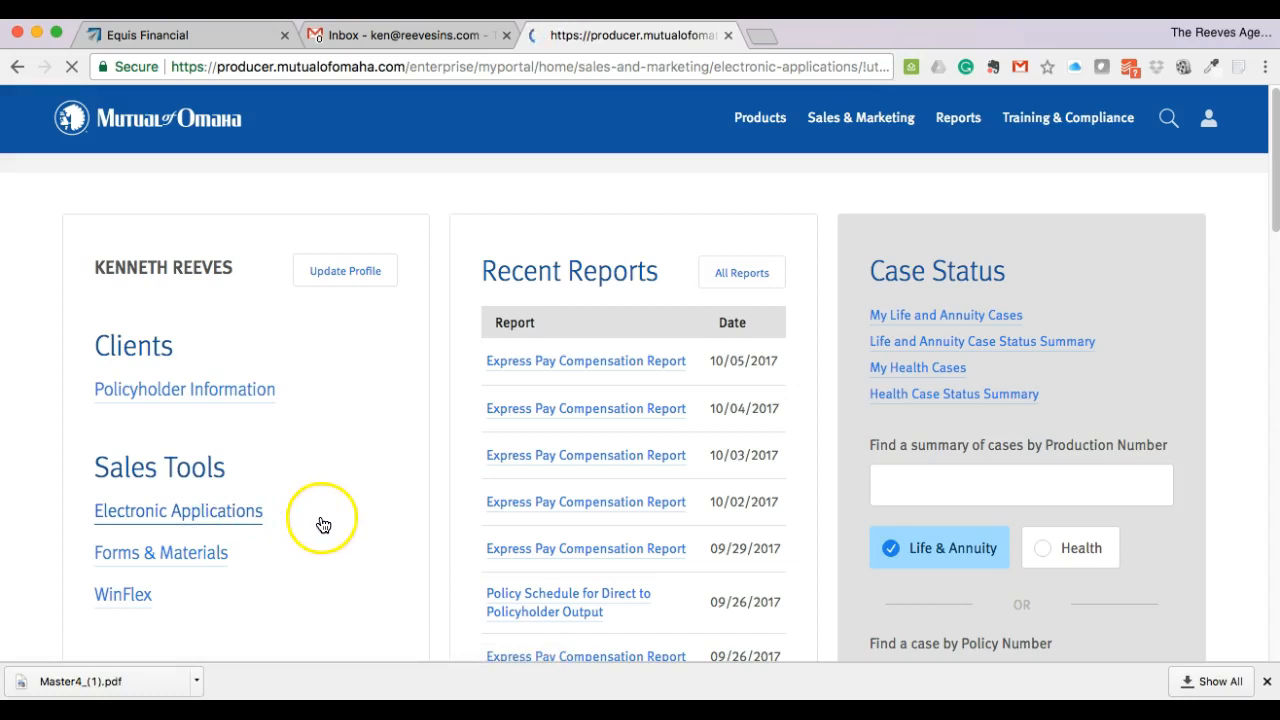
scroll(300, 482, "down", 1)
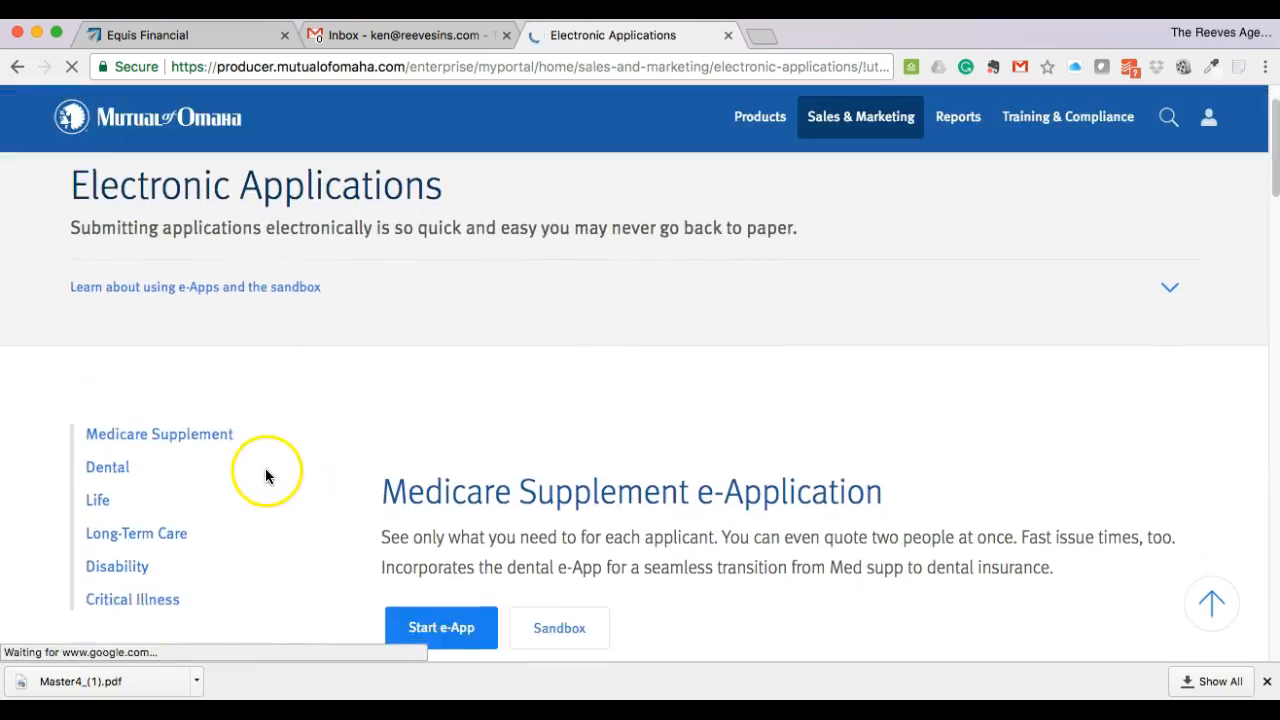
left_click(96, 495)
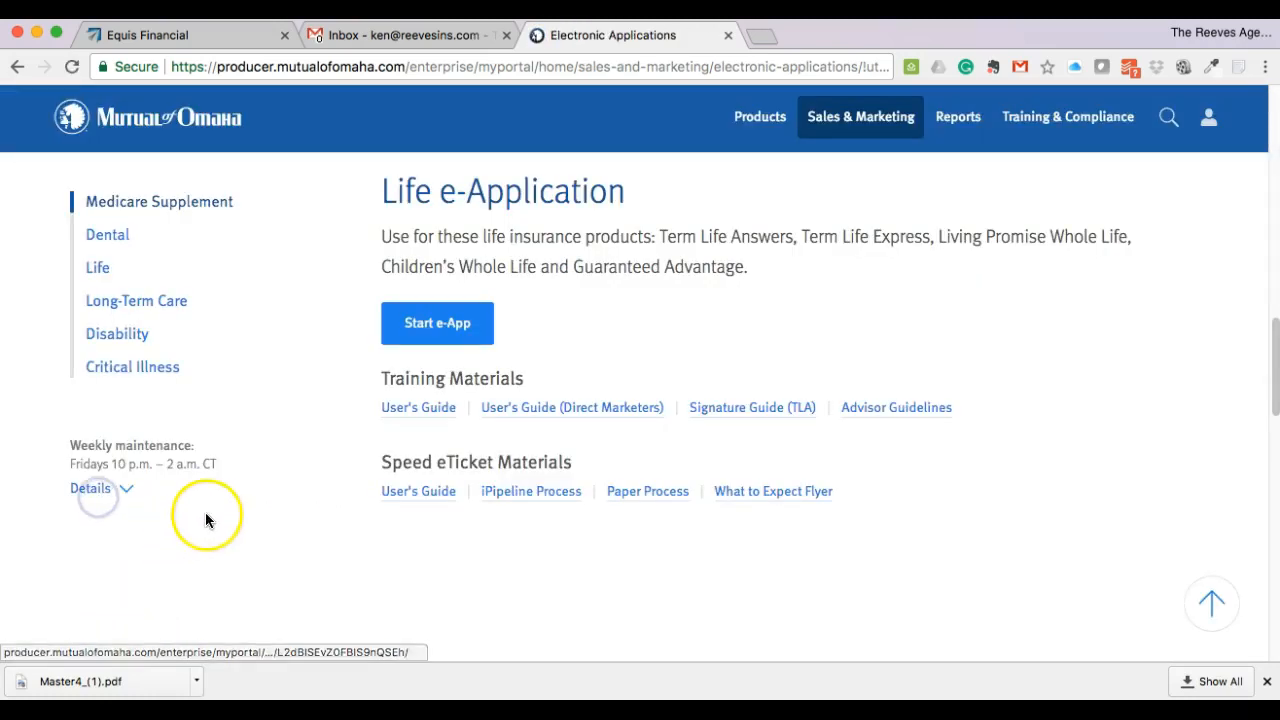
left_click(435, 323)
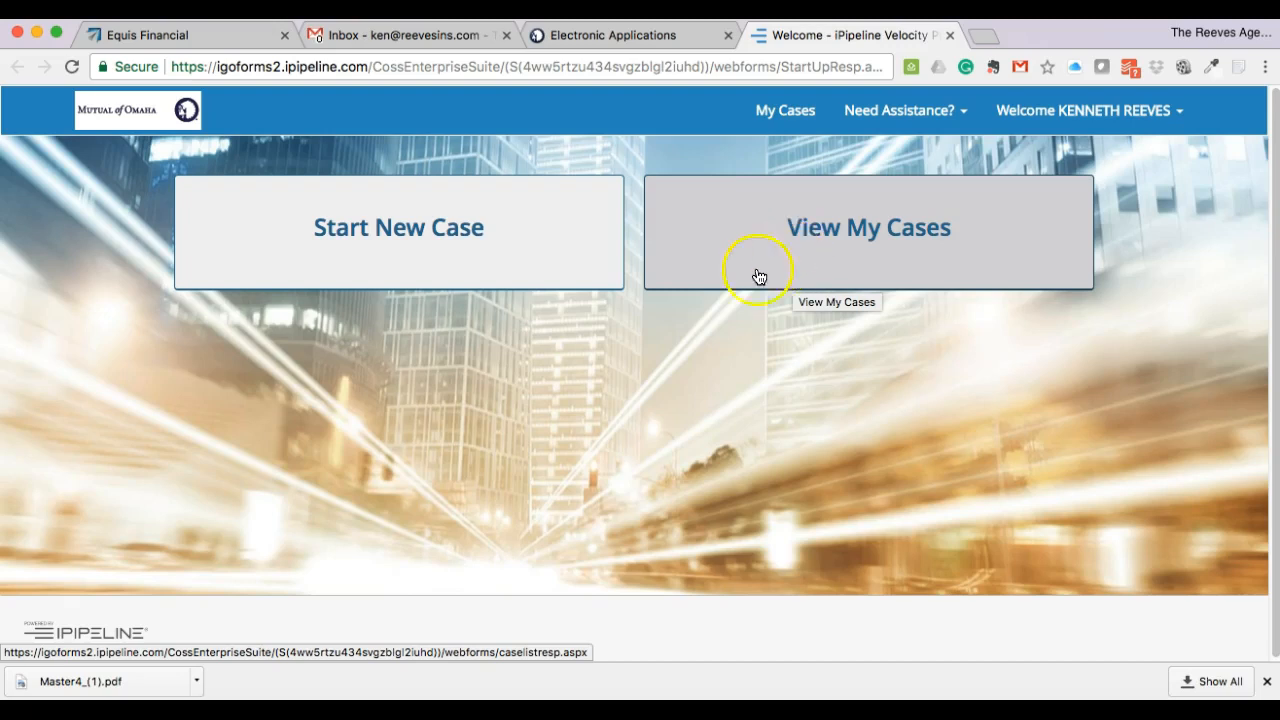
- Start a new case from the iGO welcome screen
left_click(424, 260)
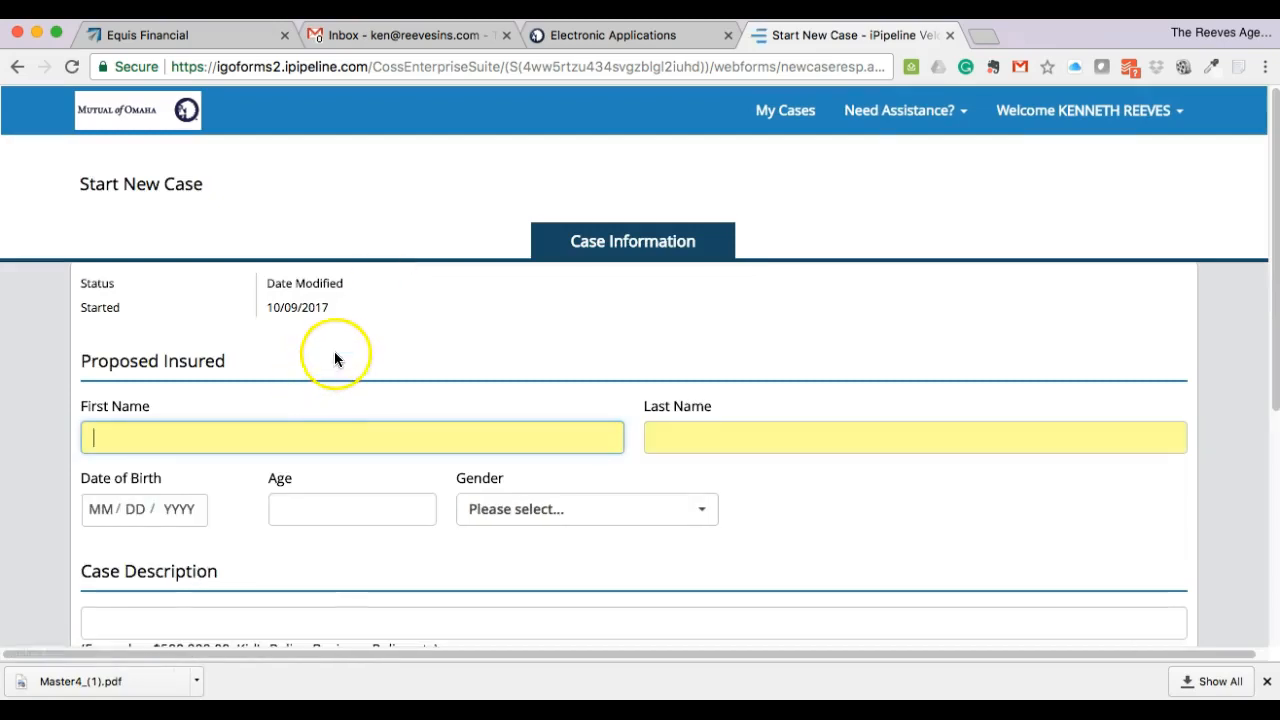
scroll(335, 358, "down", 2)
type("John")
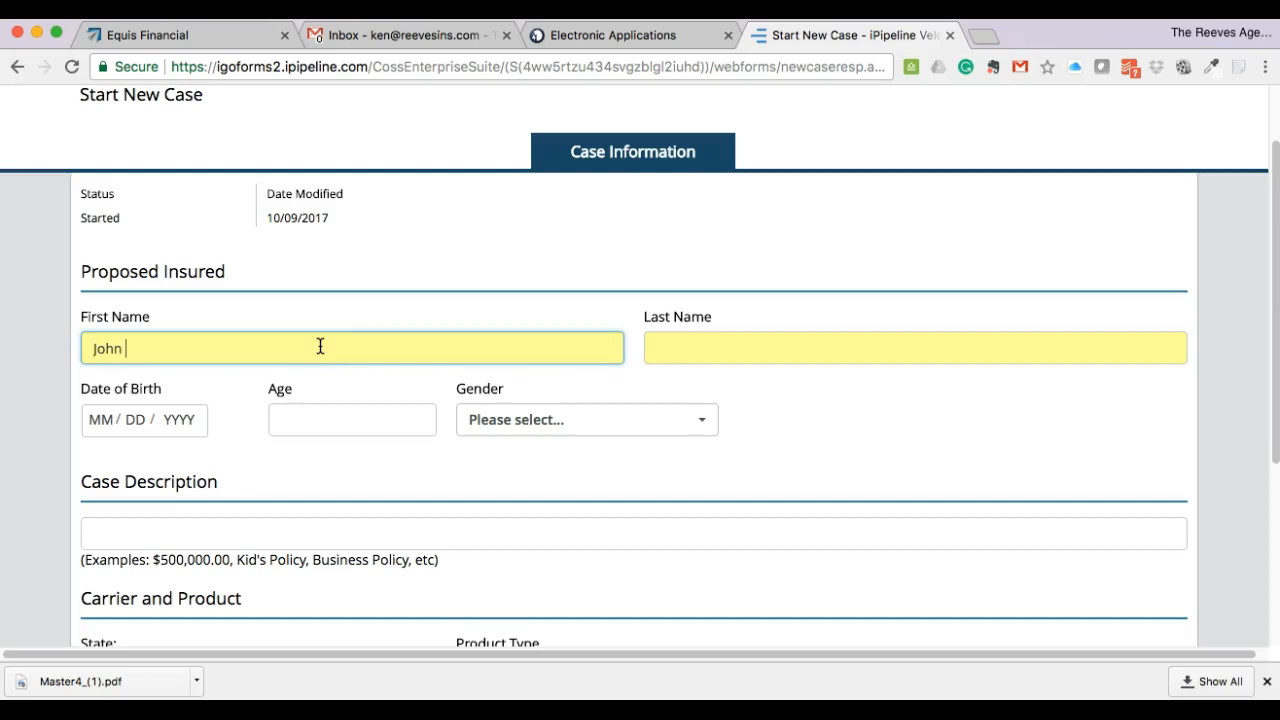
key("Tab")
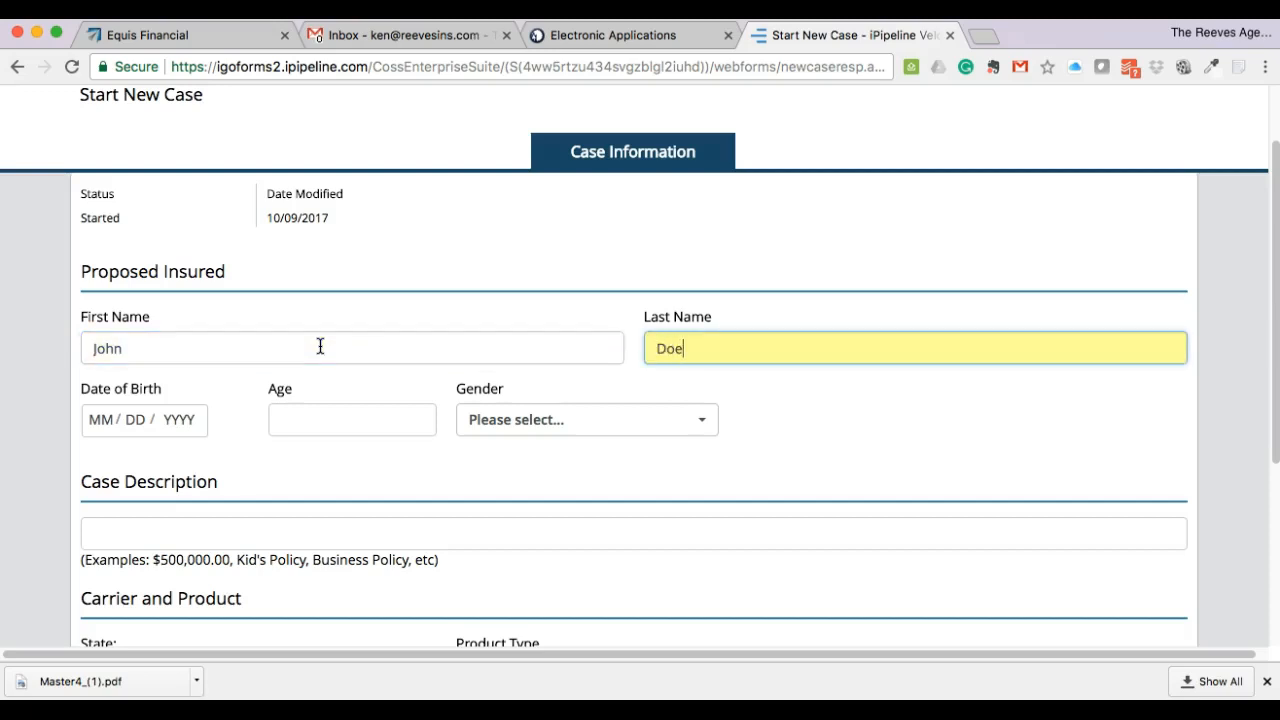
key("Tab")
type("12 / ")
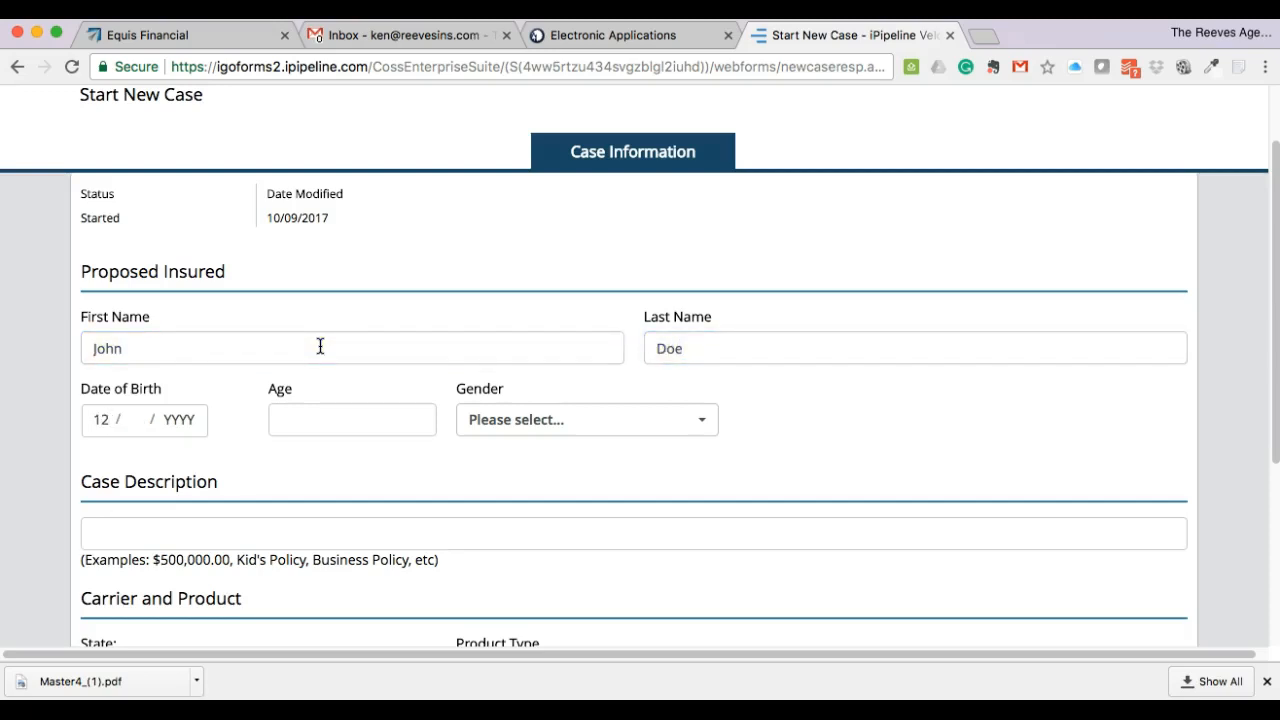
type("13 / 1968")
key("Tab")
key("Tab")
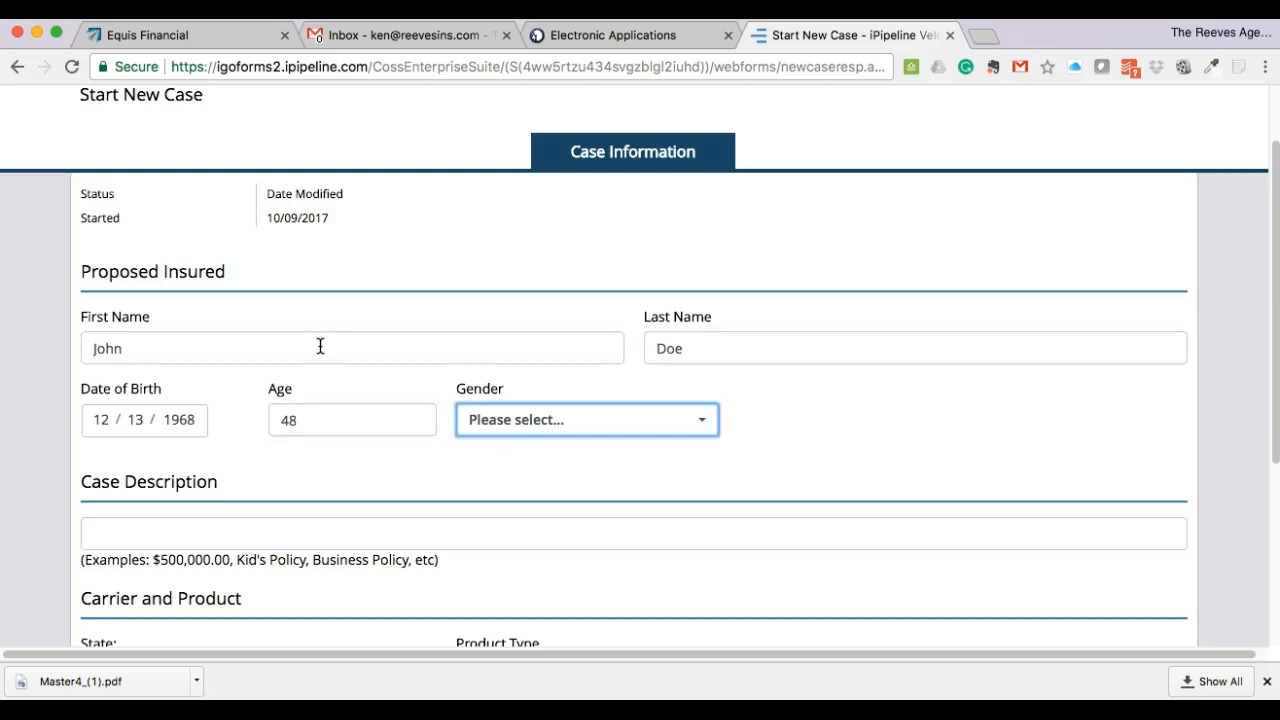
key("space")
key("Return")
- Type the case description '100,000 TLE SI 20'
scroll(349, 340, "down", 2)
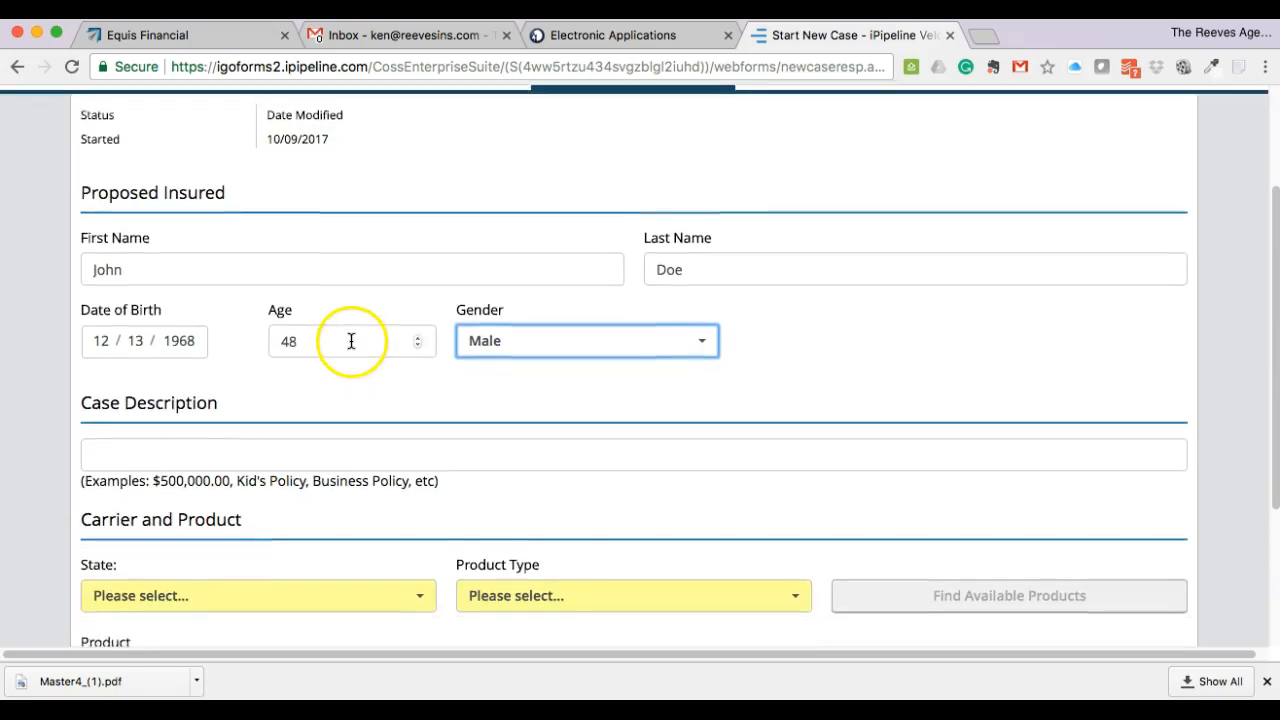
left_click(275, 426)
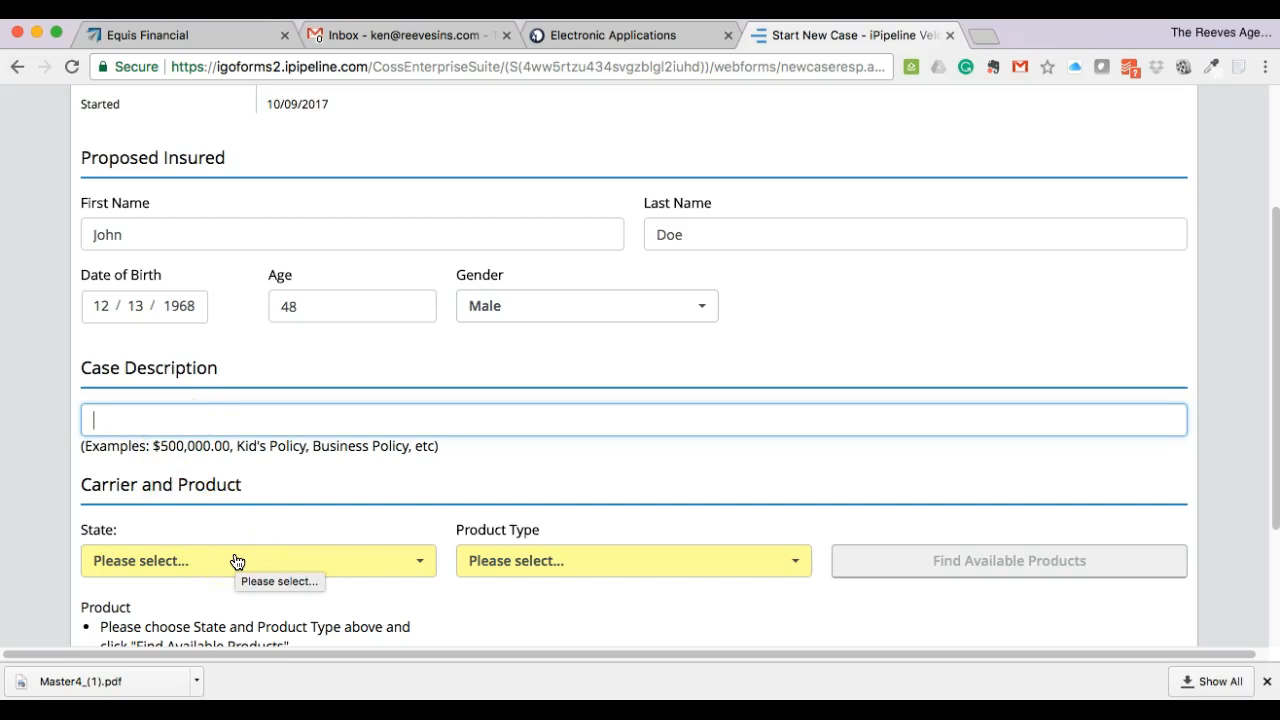
type("100,0")
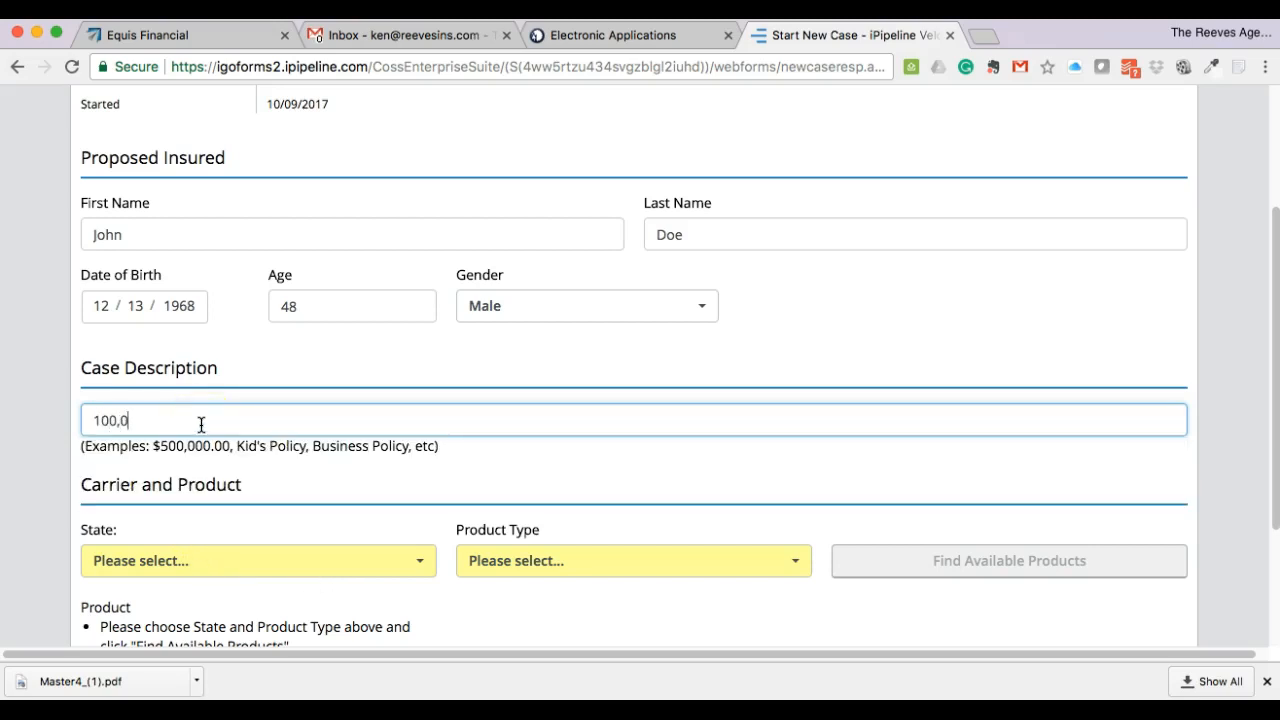
type("00 TLE SI 20 year")
- Choose Alabama and Term Life, find available products, and select Term Life Express
left_click(237, 572)
left_click(235, 622)
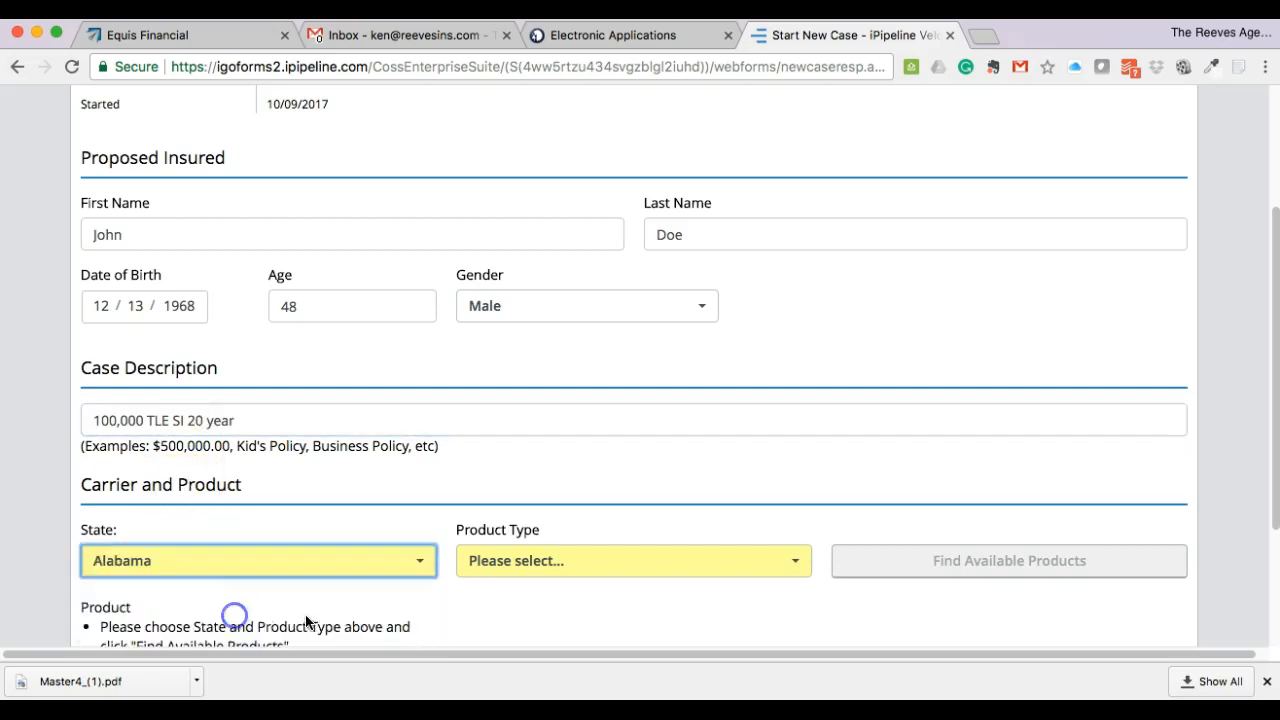
scroll(698, 369, "down", 4)
left_click(697, 378)
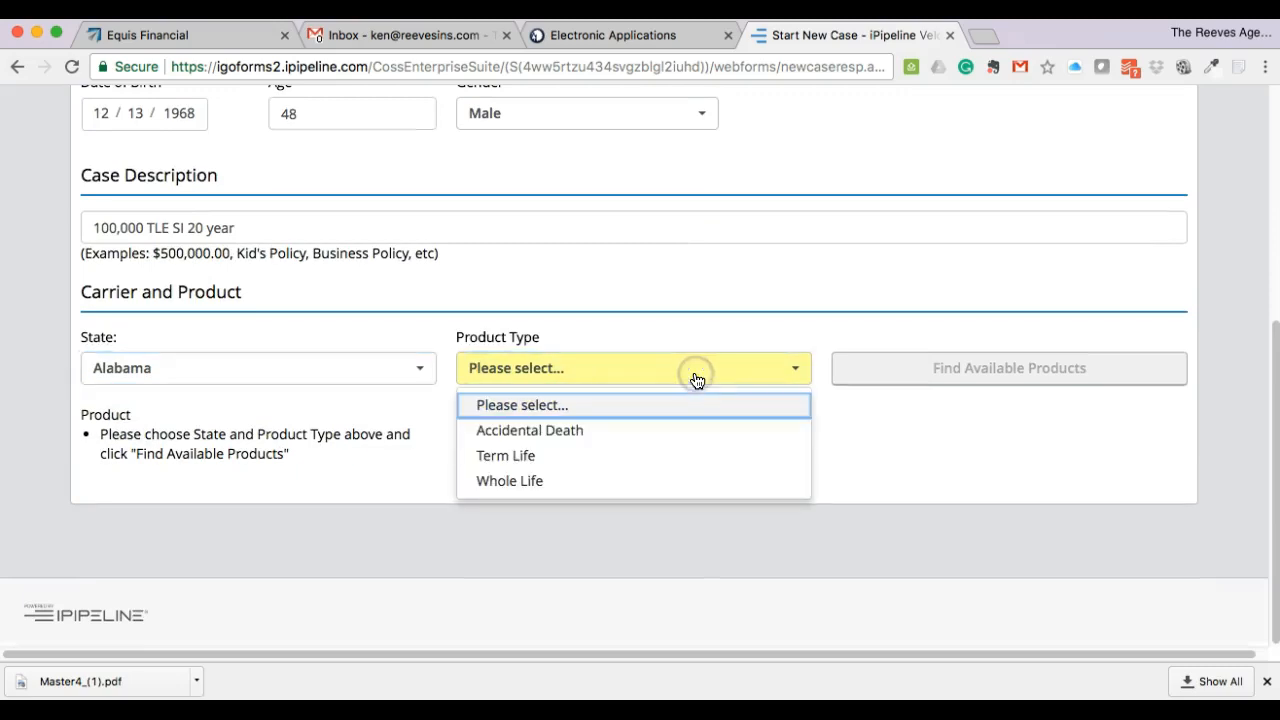
left_click(654, 458)
left_click(946, 370)
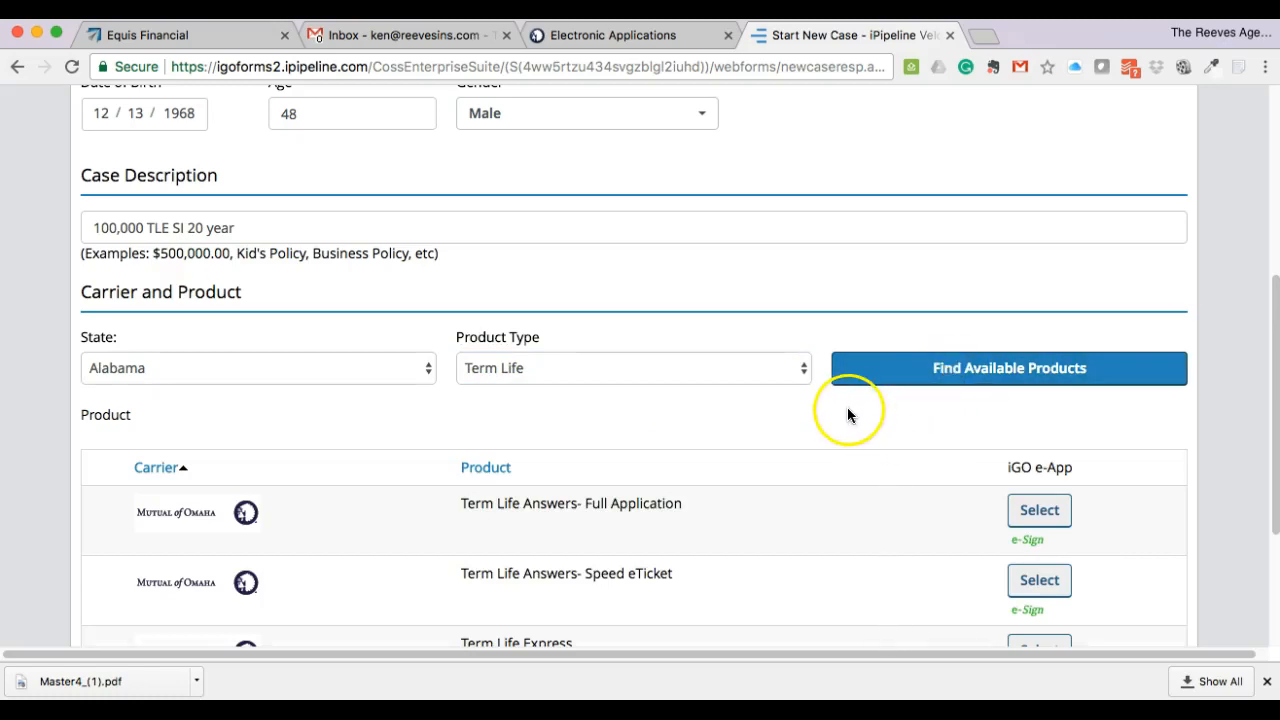
scroll(847, 414, "down", 2)
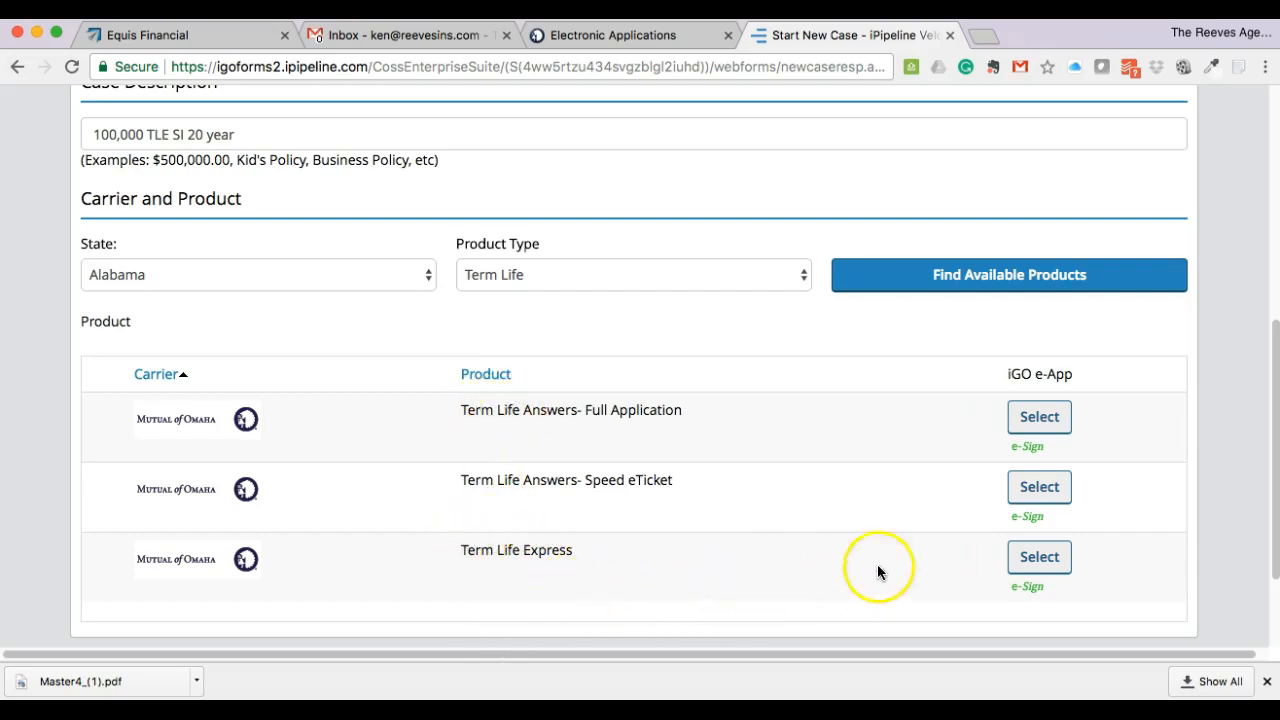
left_click(1036, 560)
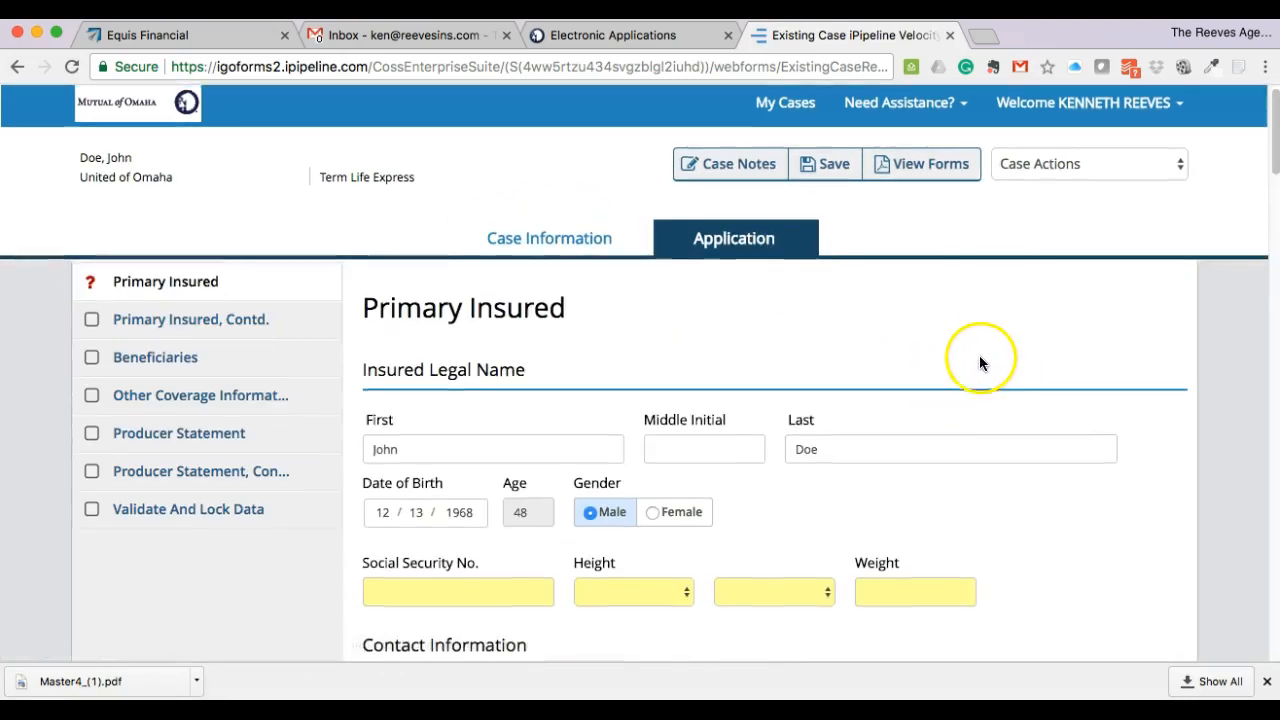
- Enter the insured's Social Security number, height 5'10" and weight 185
scroll(979, 357, "down", 1)
scroll(988, 378, "down", 2)
left_click(489, 450)
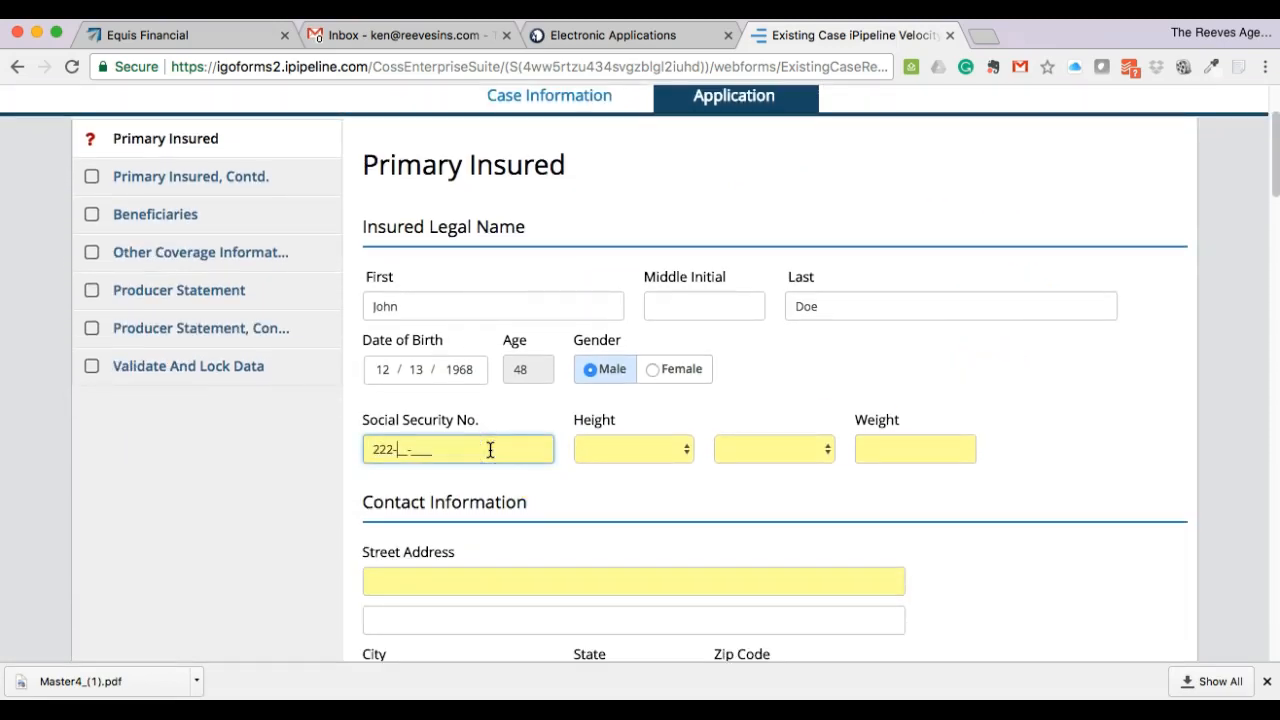
type("222-22-2222")
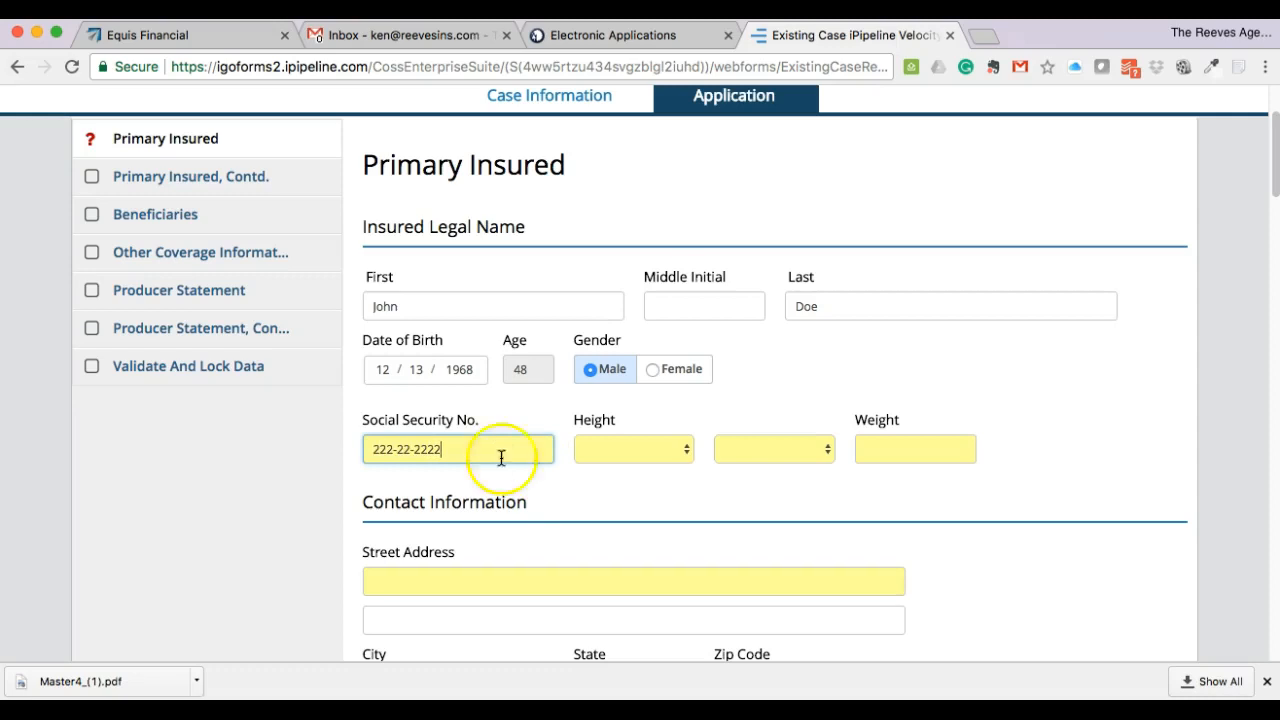
left_click(606, 449)
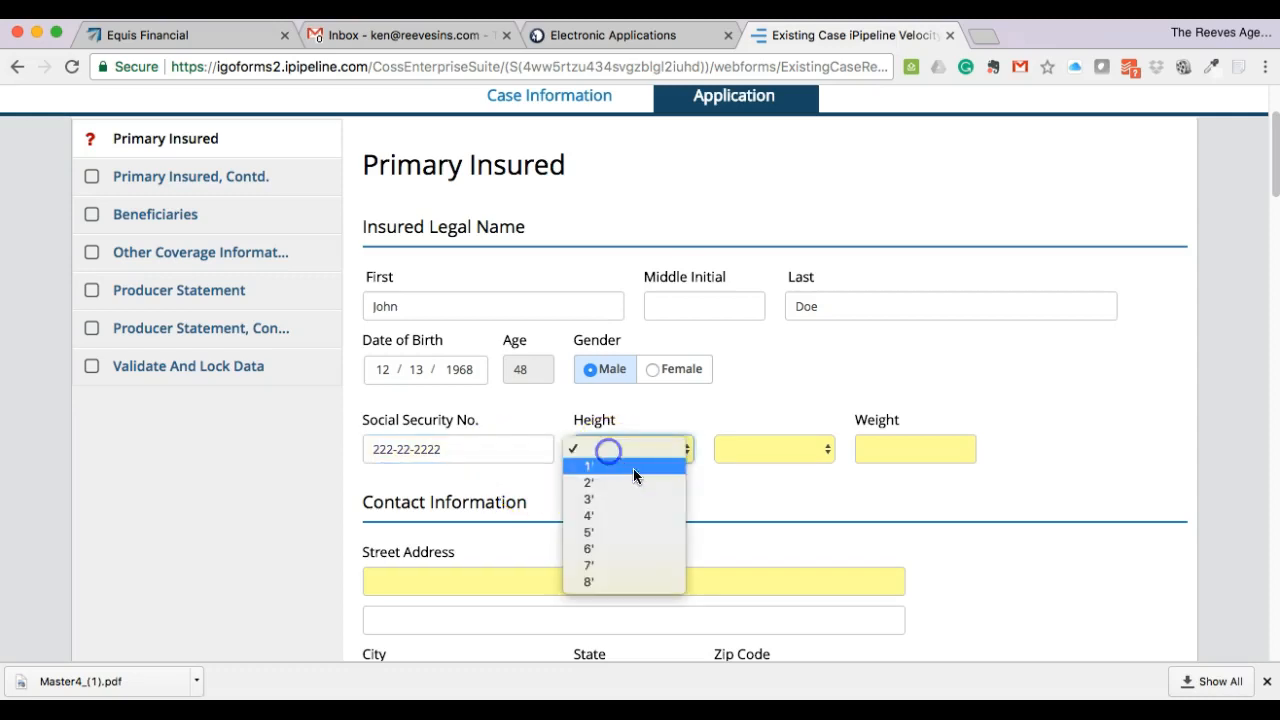
left_click(639, 526)
left_click(778, 452)
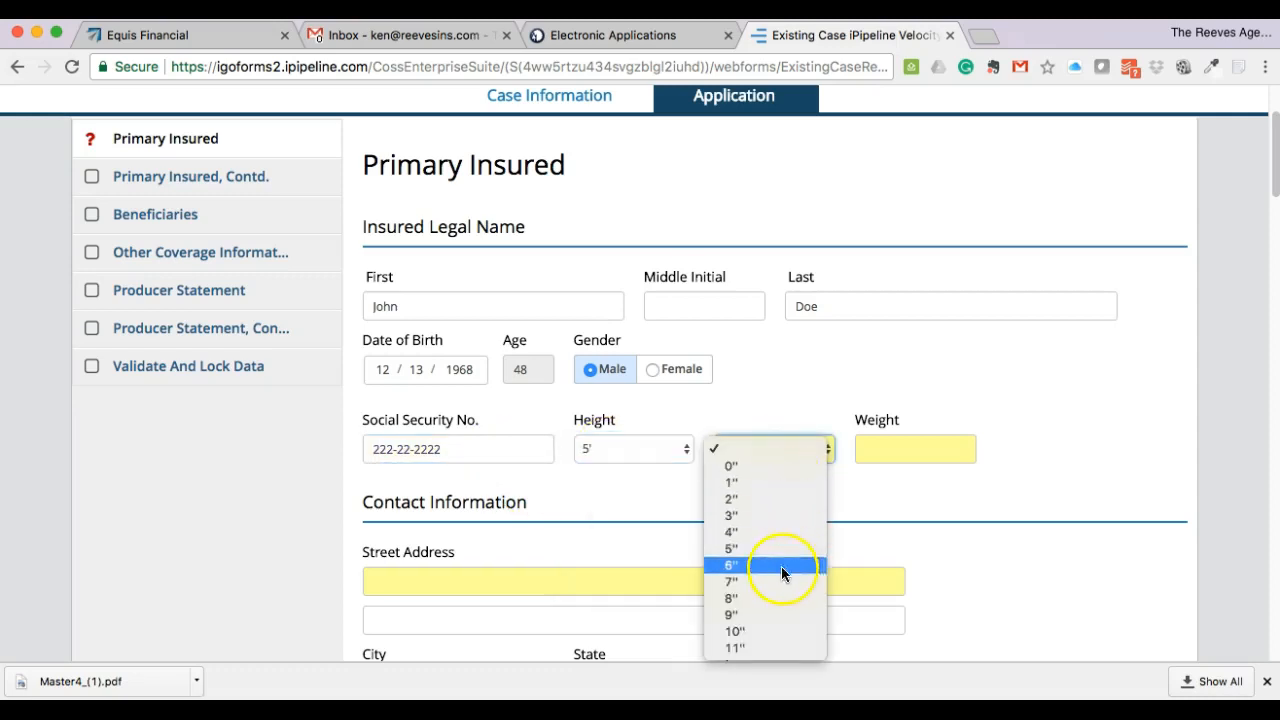
left_click(787, 629)
left_click(915, 449)
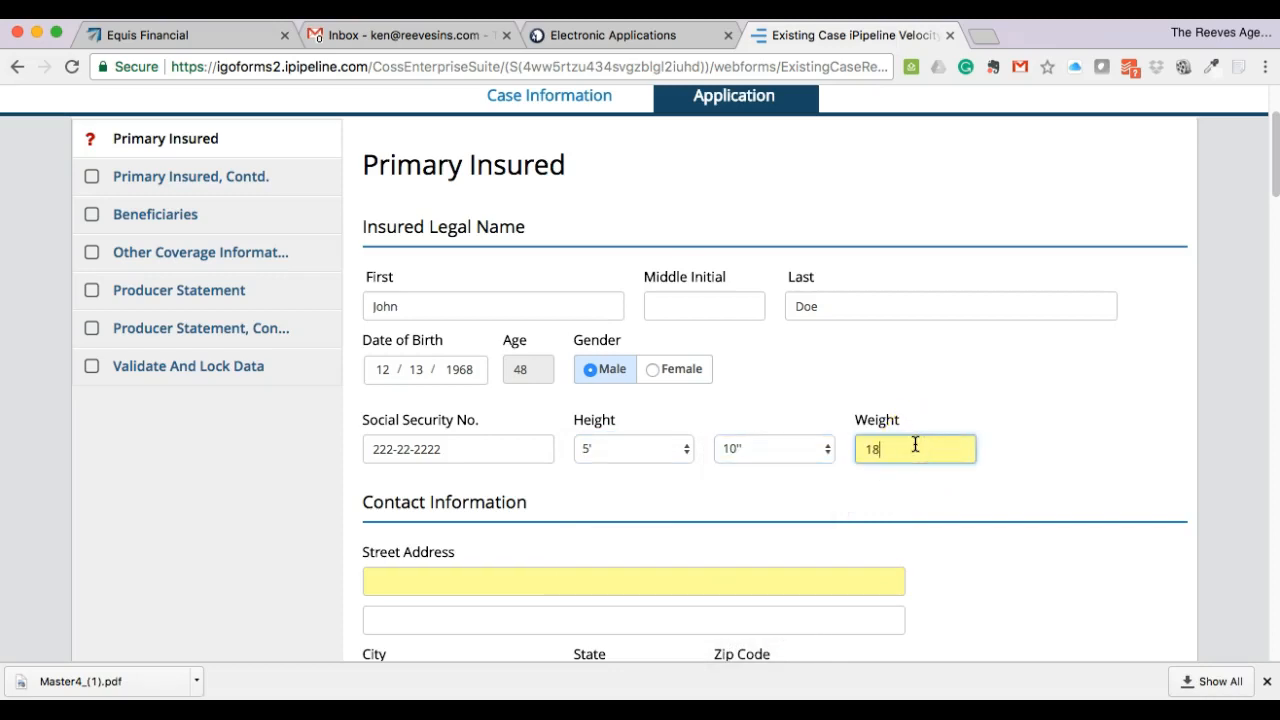
left_click(880, 500)
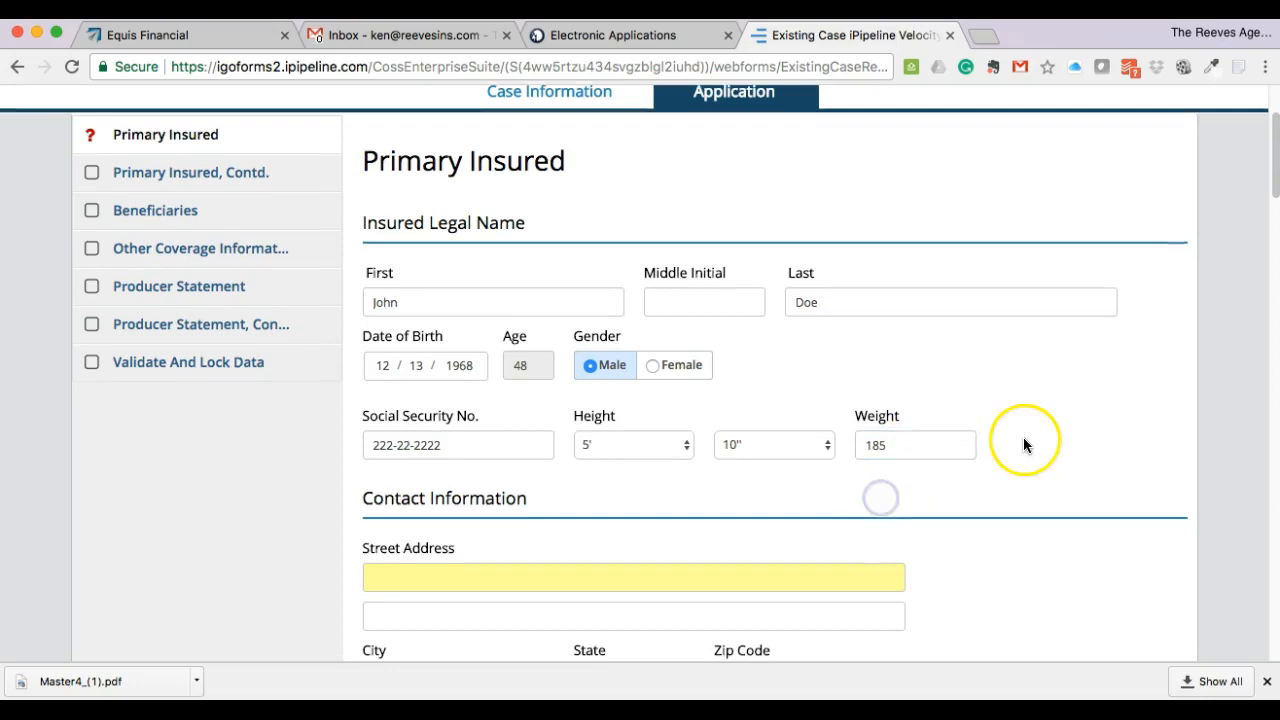
scroll(1023, 440, "down", 2)
- Fill in the insured's street address, city, zip code, home phone and cell phone
left_click(435, 375)
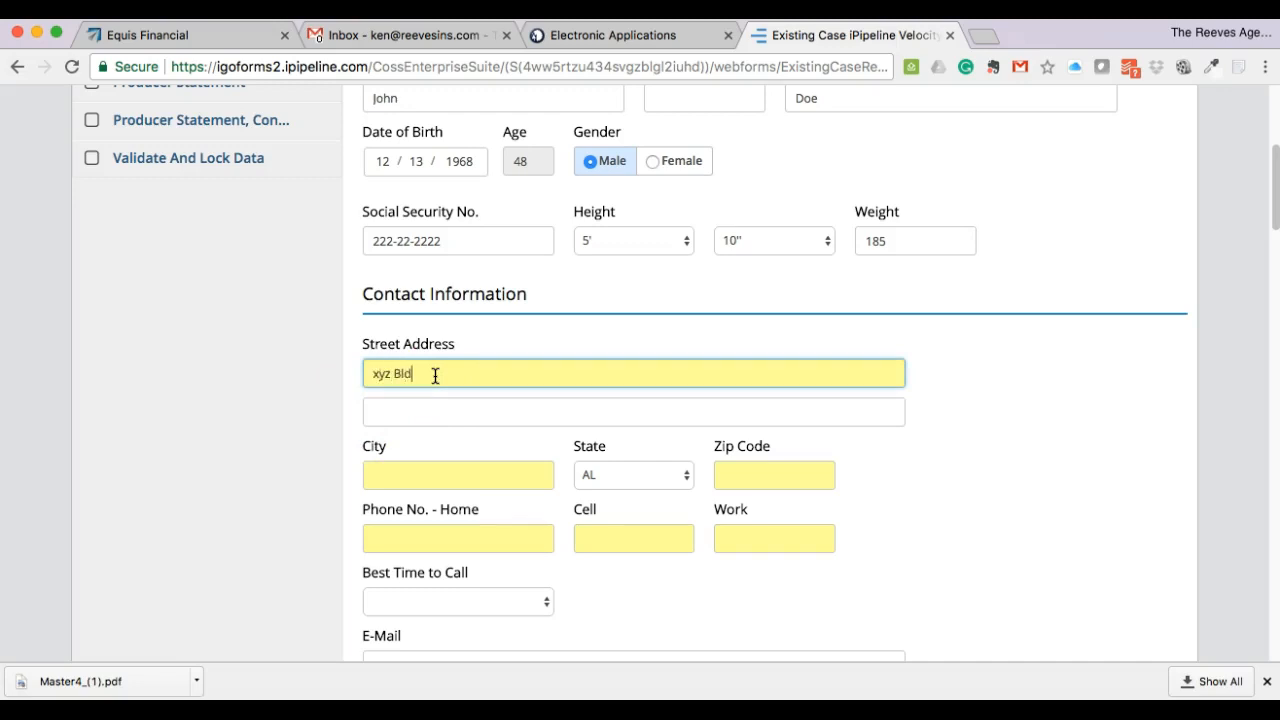
left_click(436, 478)
type("nowhere")
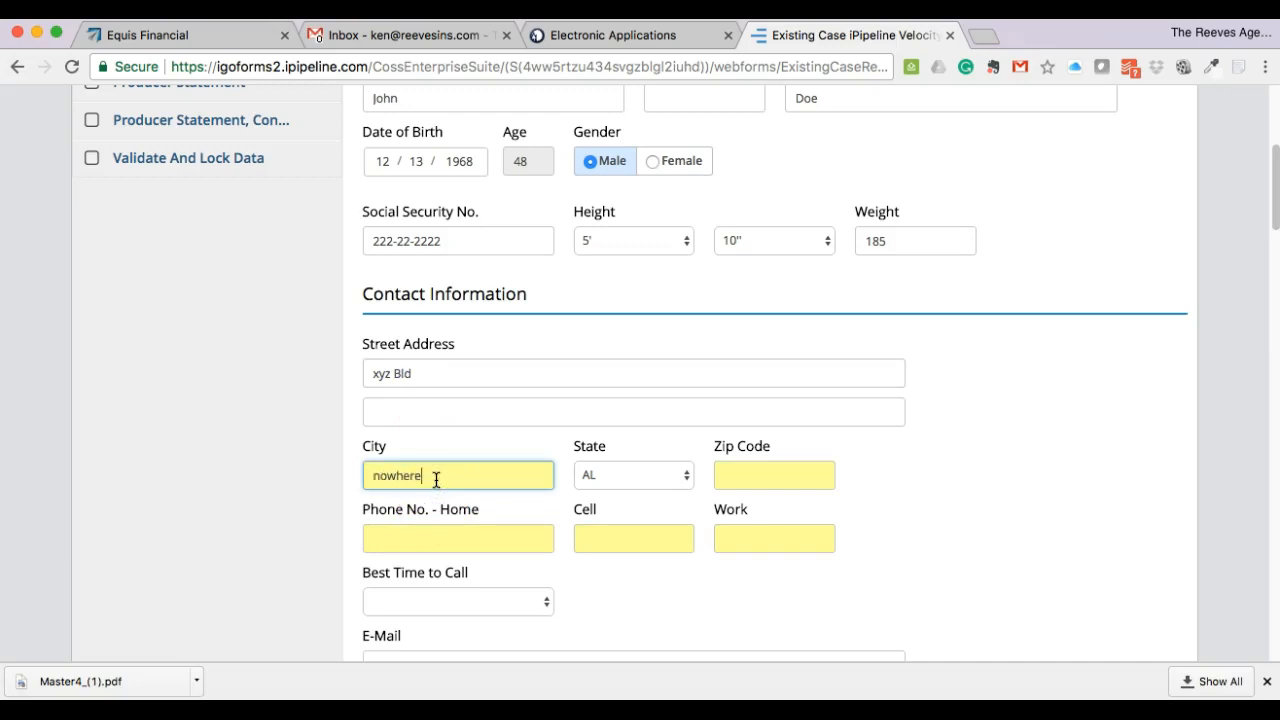
left_click(731, 466)
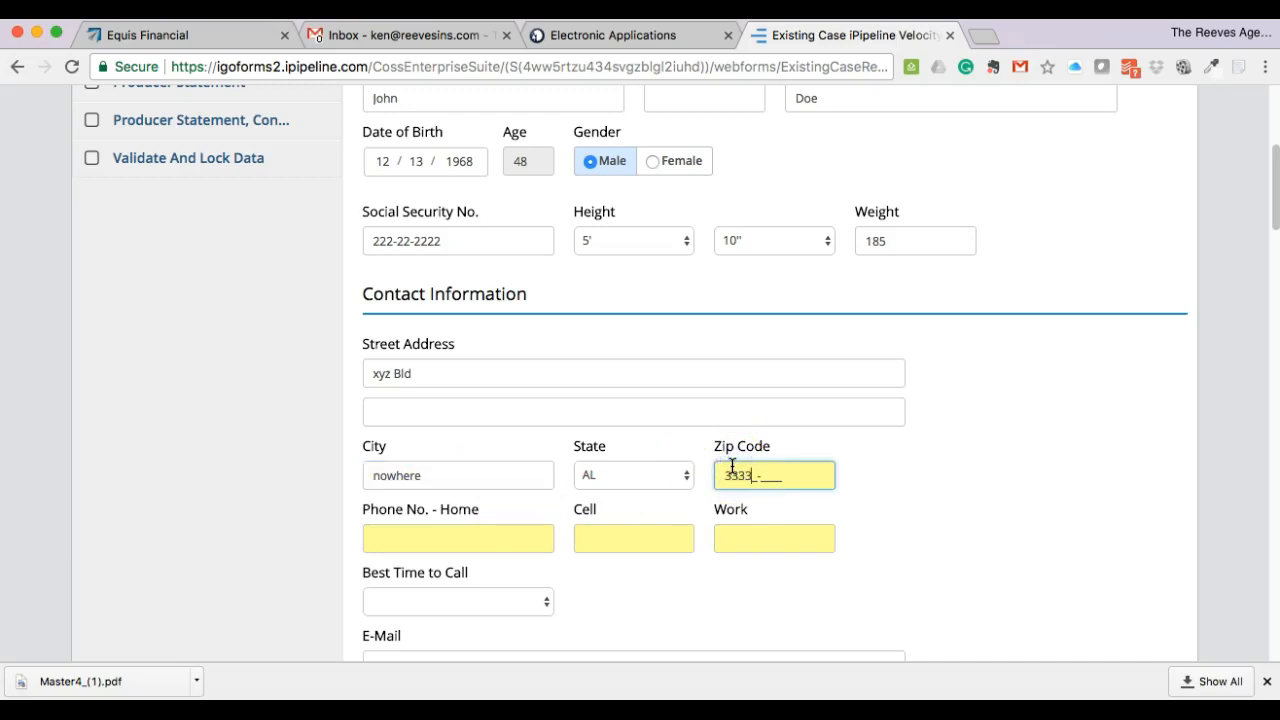
left_click(800, 492)
key("BackSpace")
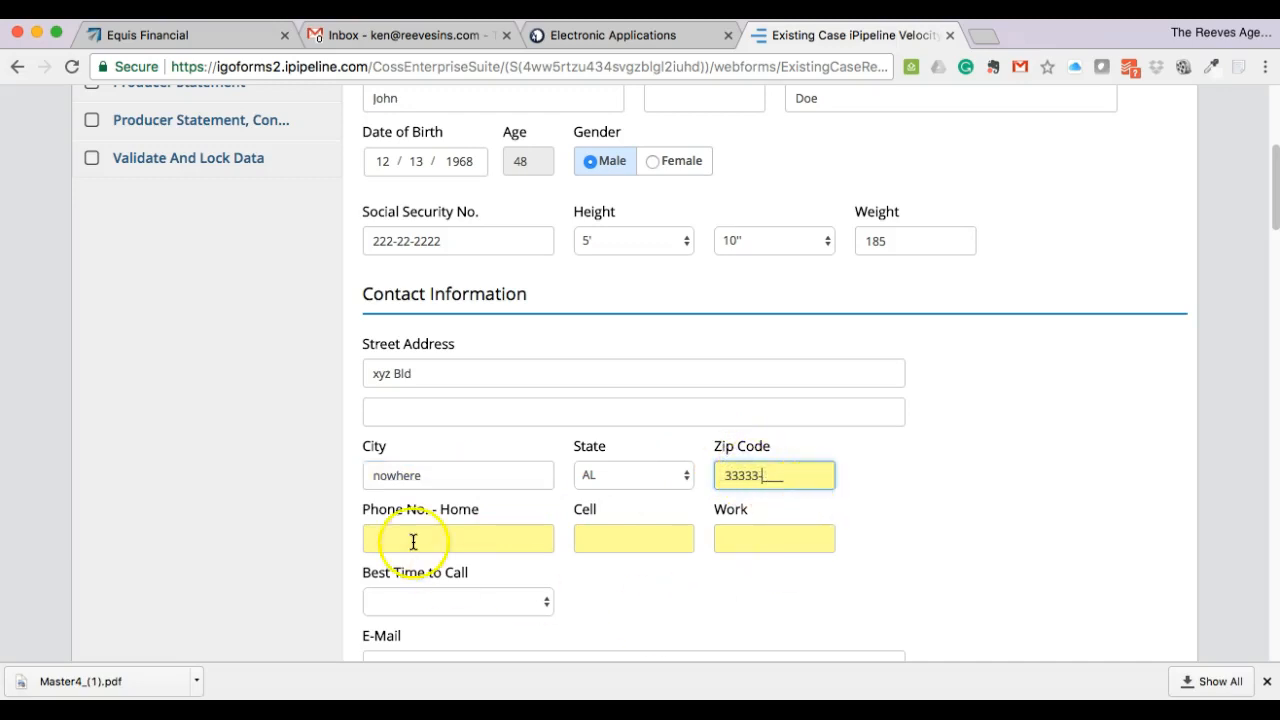
left_click(394, 537)
type("222")
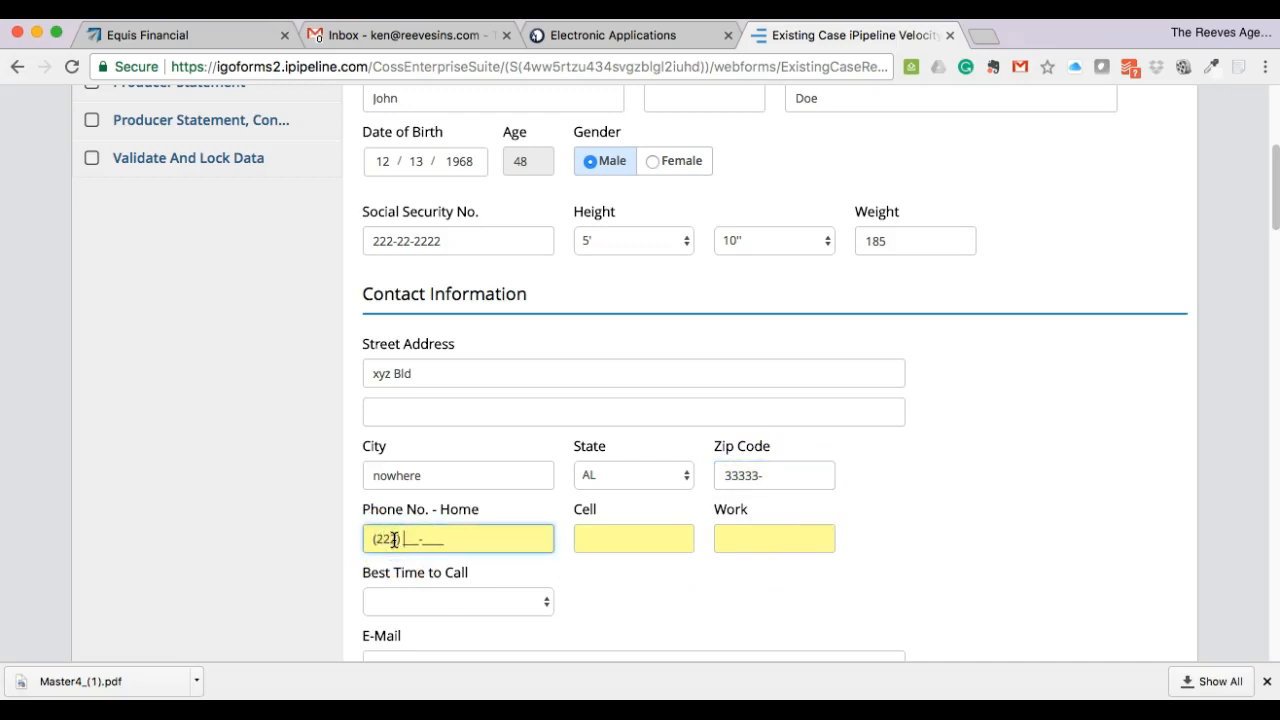
left_click(407, 538)
type("222) 222-2222")
left_click(610, 538)
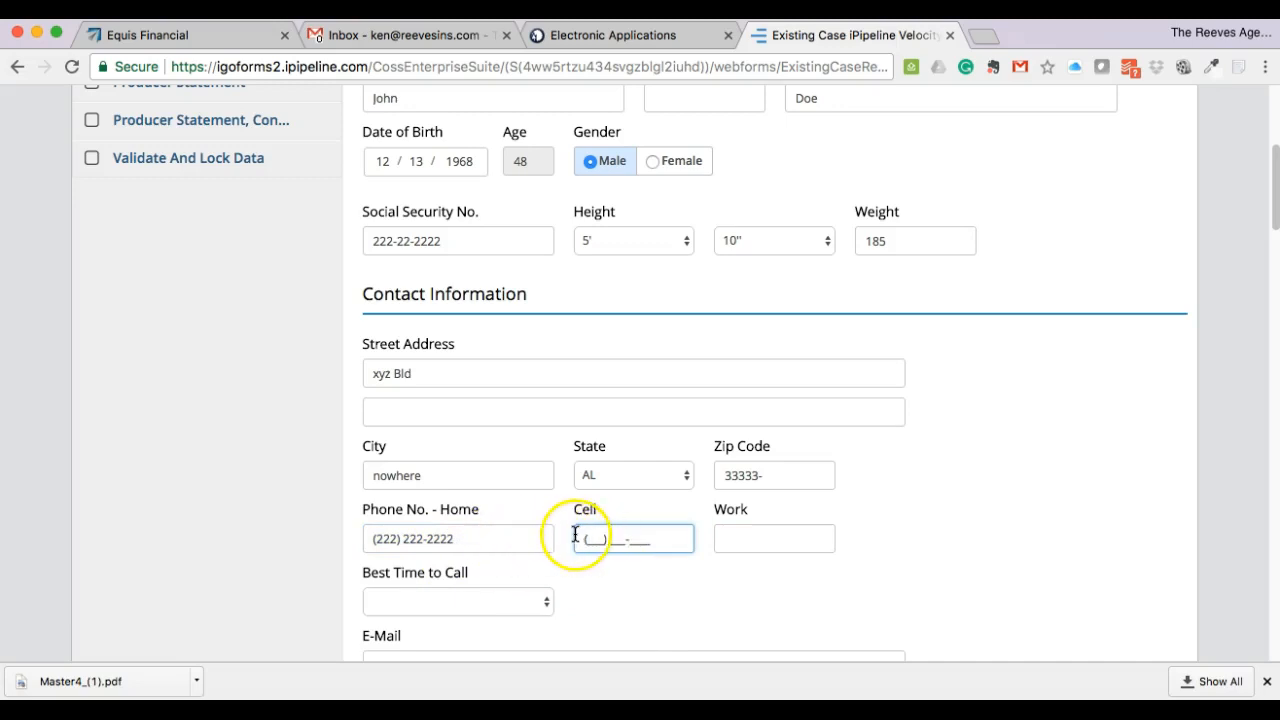
type("222) 222-2222")
left_click(684, 568)
- Set best time to call to 8 AM to Noon, confirm US citizenship, and continue
scroll(684, 568, "down", 3)
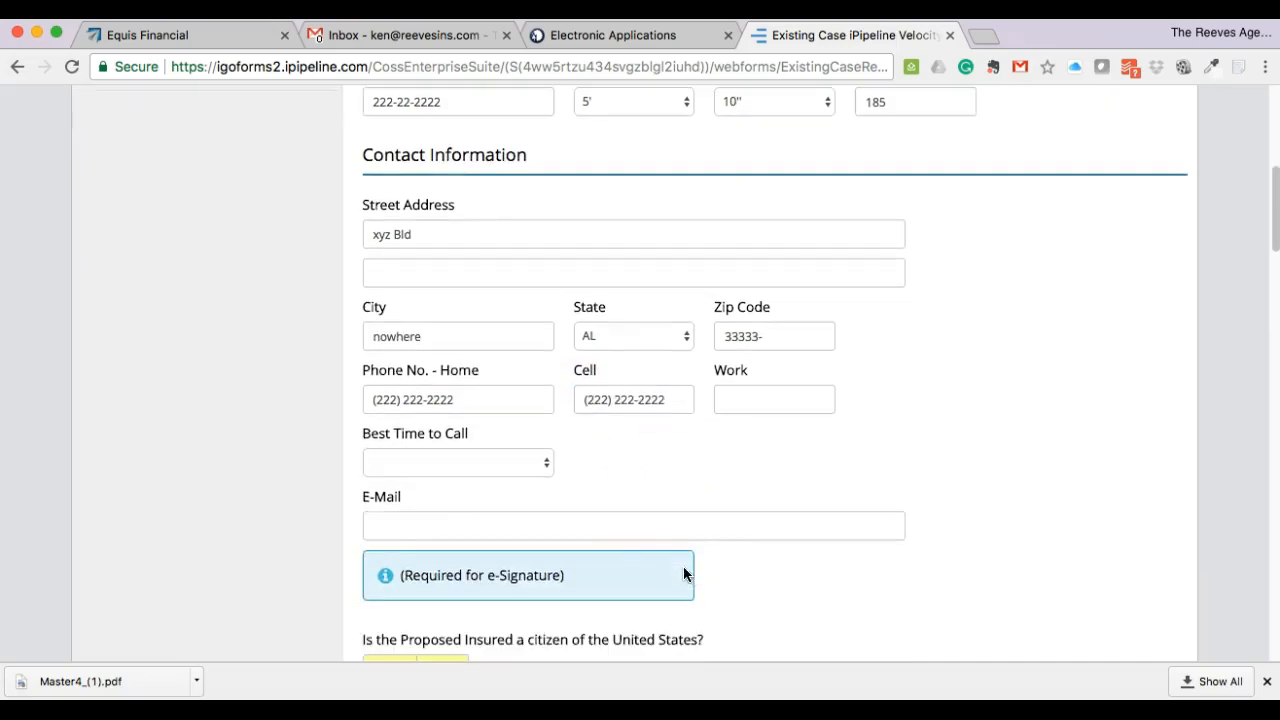
left_click(527, 464)
left_click(503, 479)
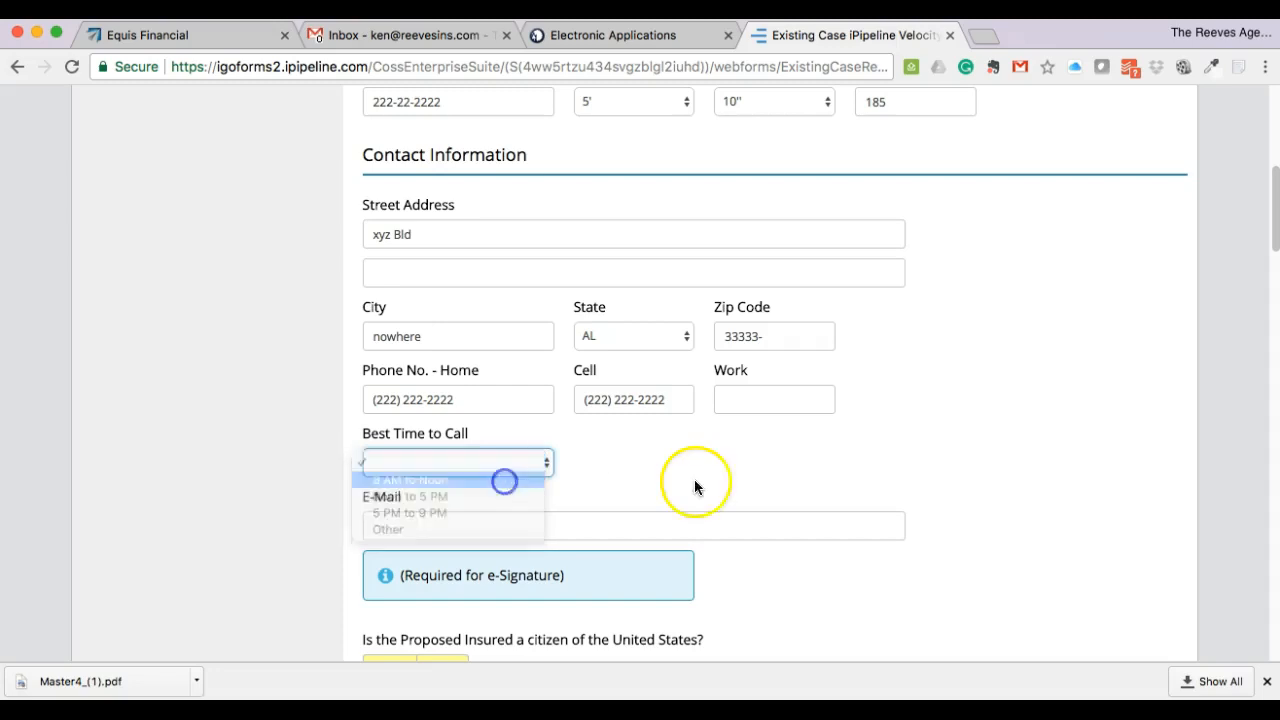
scroll(931, 452, "down", 3)
left_click(937, 466)
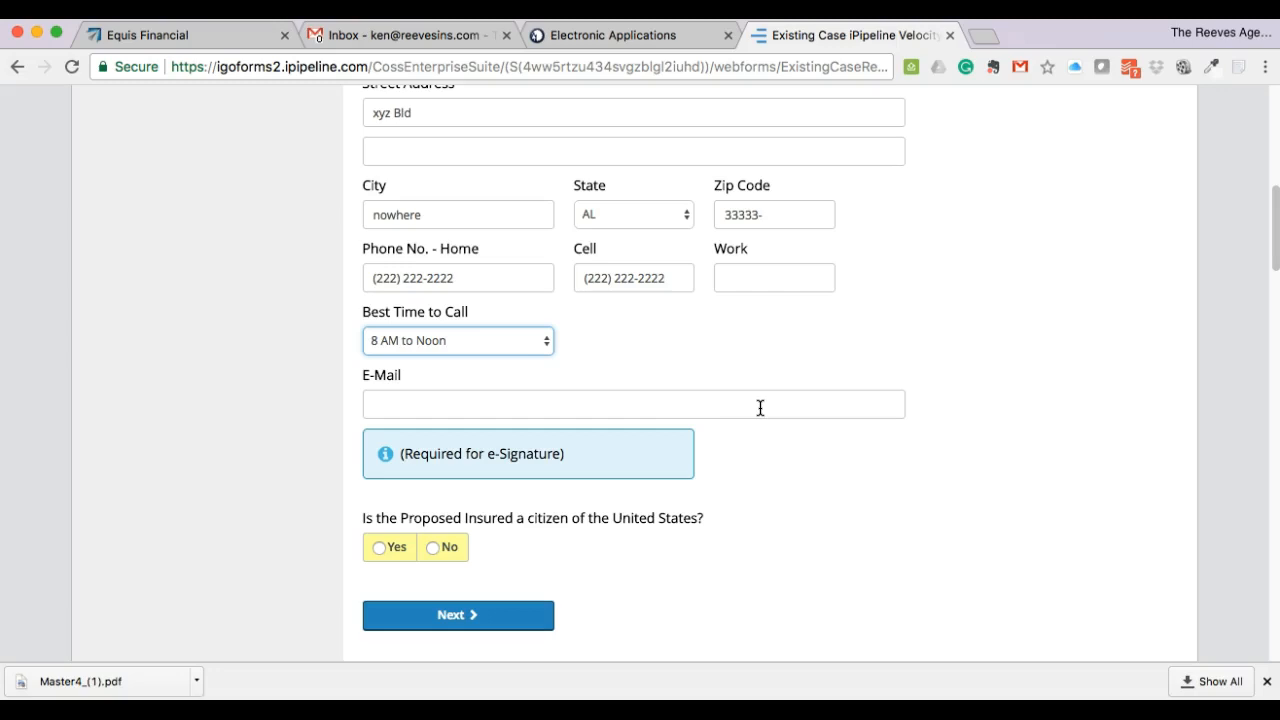
left_click(700, 463)
left_click(378, 546)
left_click(447, 615)
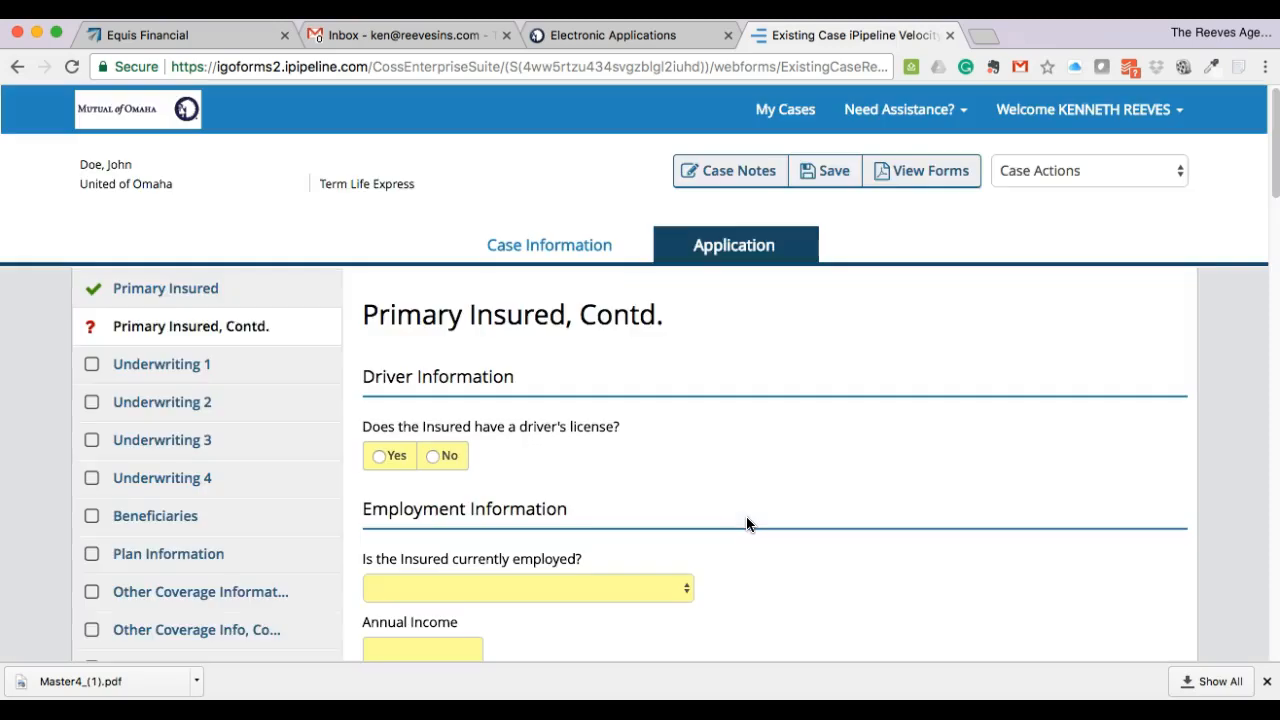
- Answer Yes to driver's license, enter the license number, and choose AL as issuing state
scroll(834, 522, "down", 2)
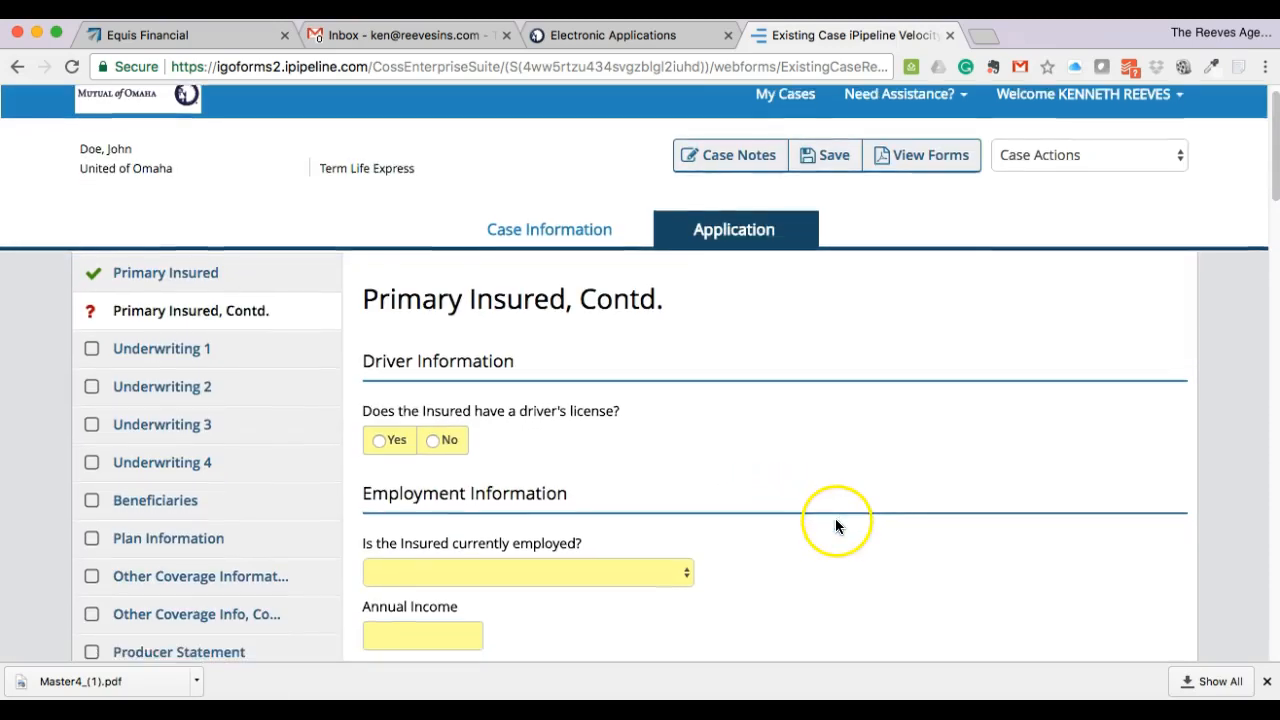
scroll(827, 519, "down", 3)
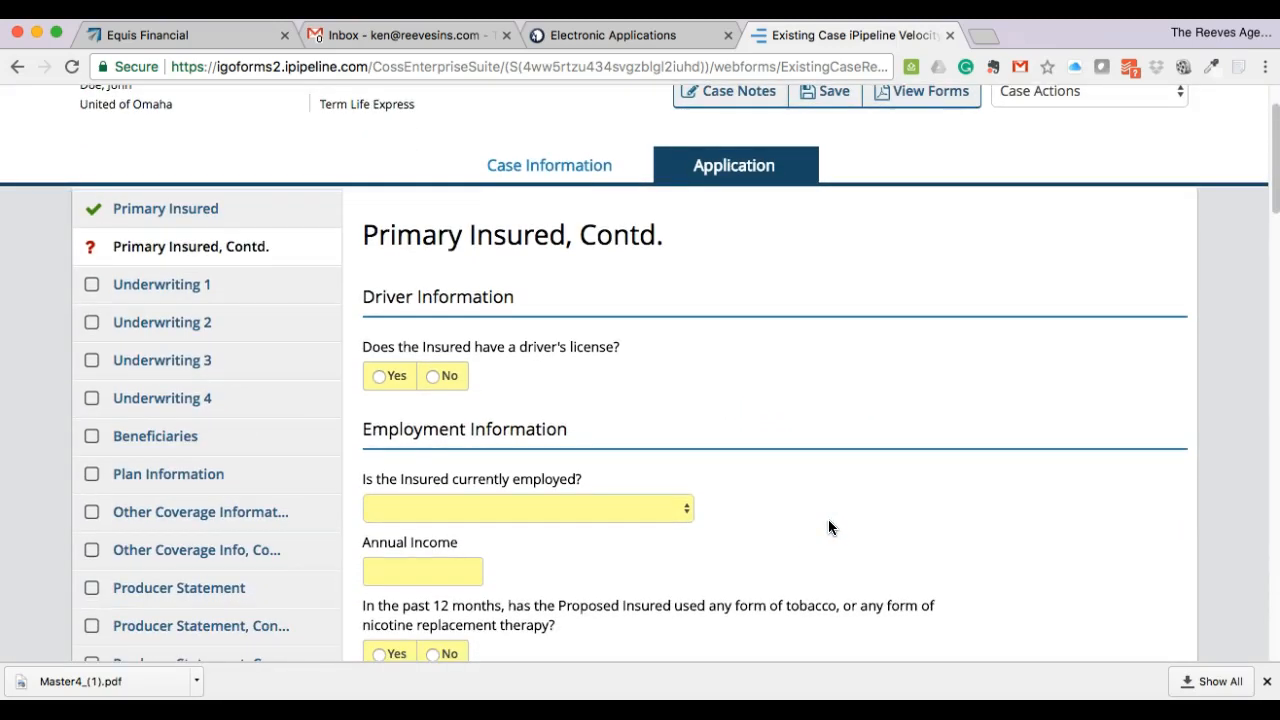
scroll(819, 521, "down", 3)
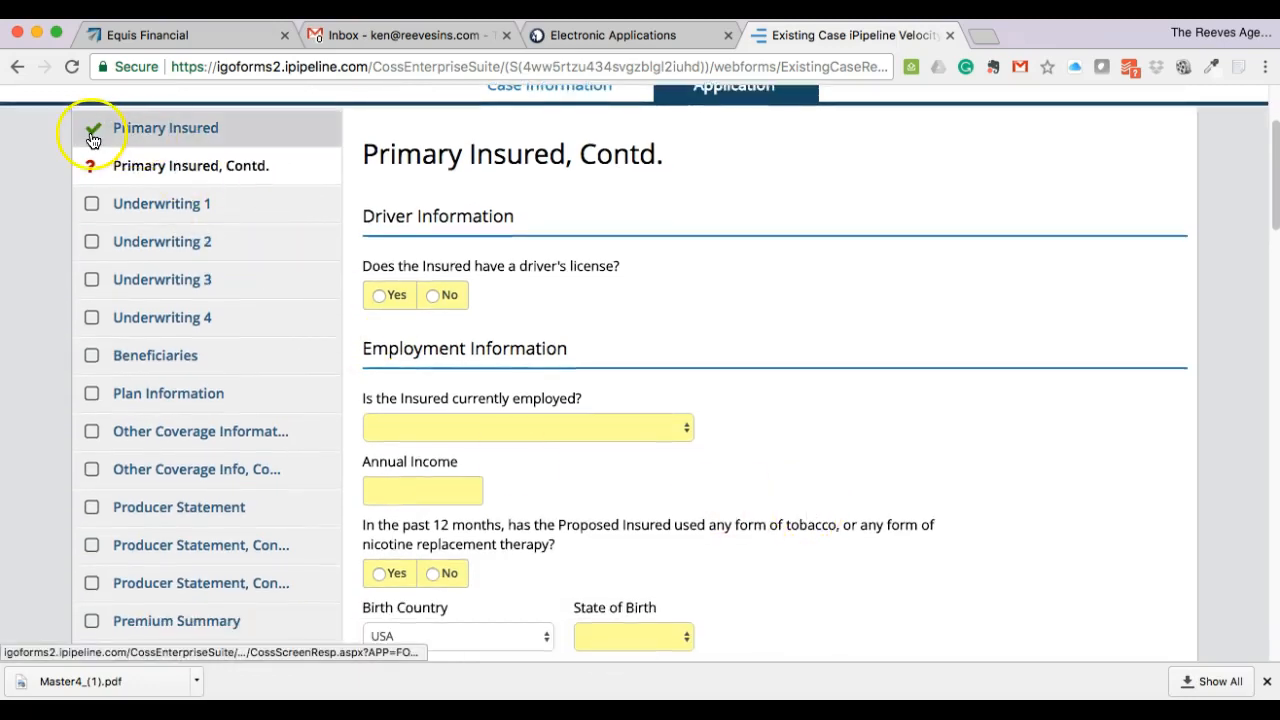
left_click(93, 131)
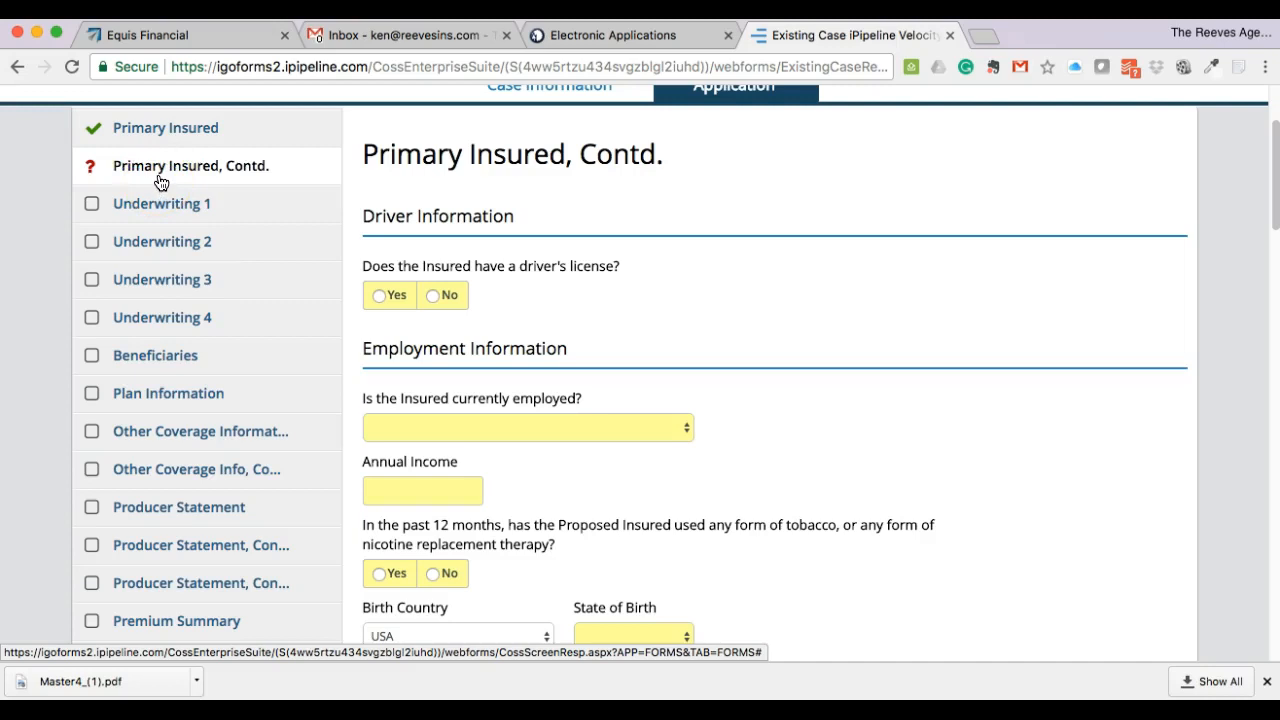
scroll(644, 291, "down", 1)
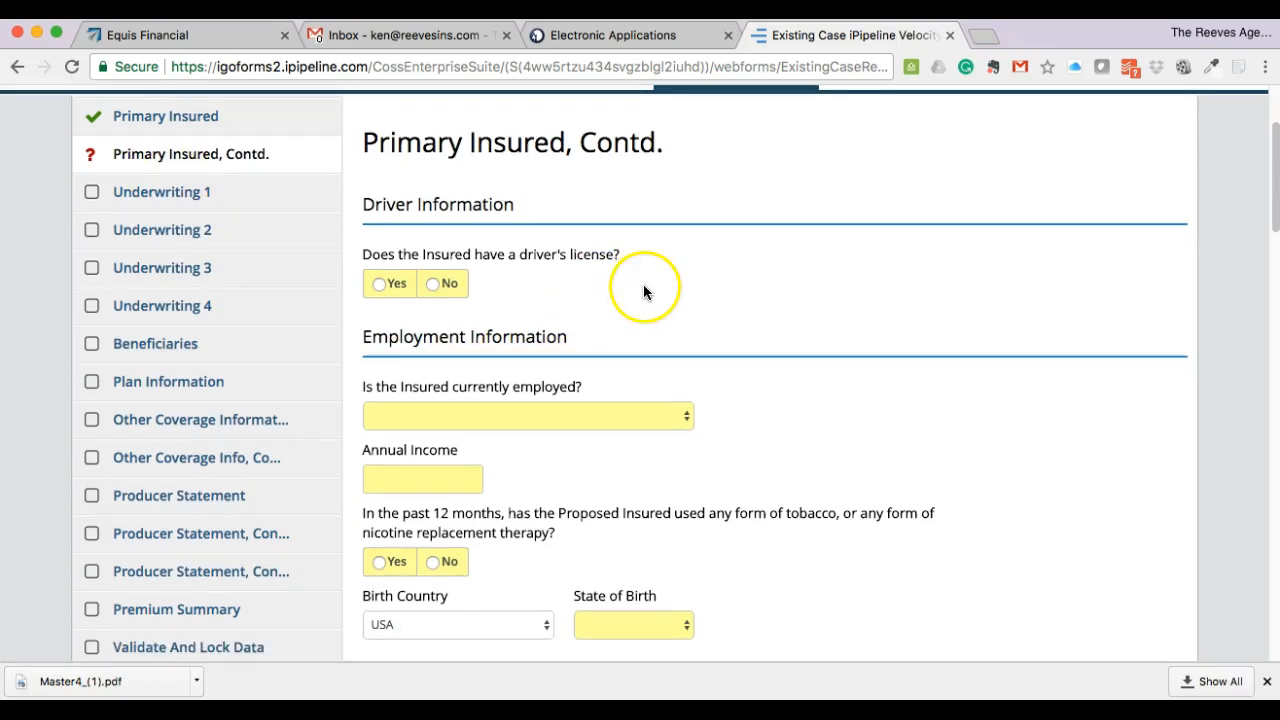
left_click(380, 287)
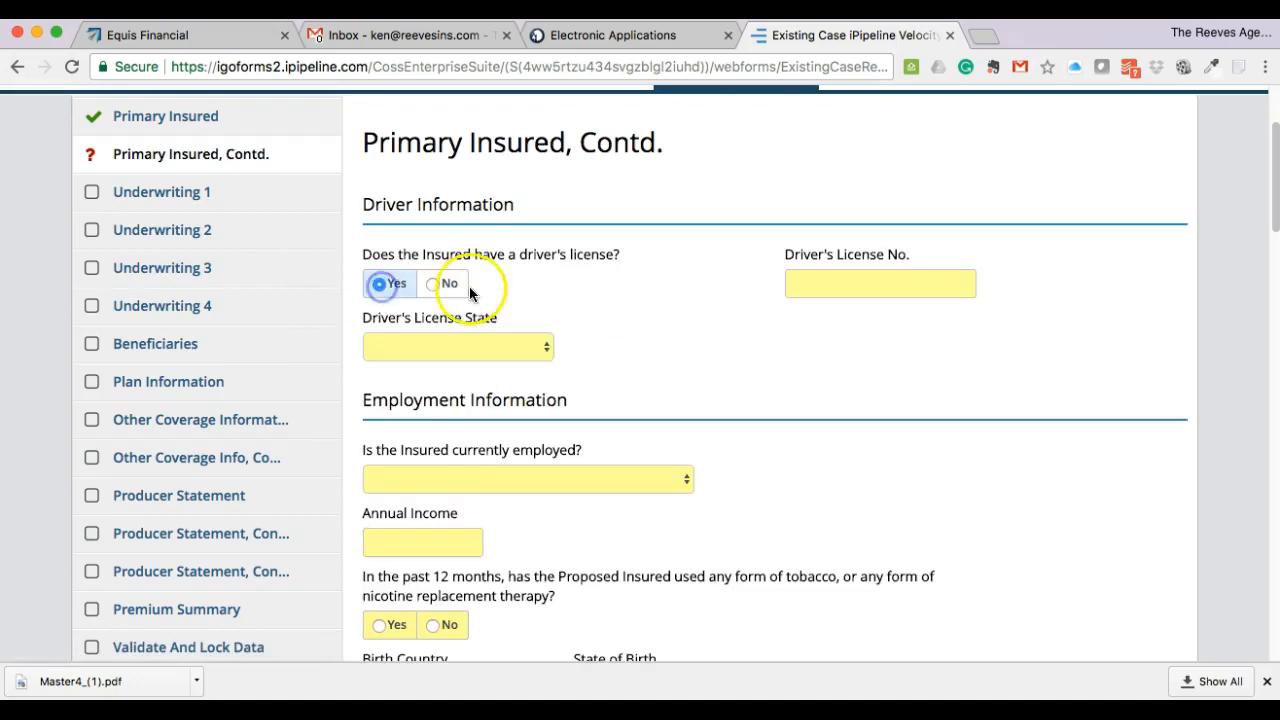
left_click(888, 286)
type("3455555")
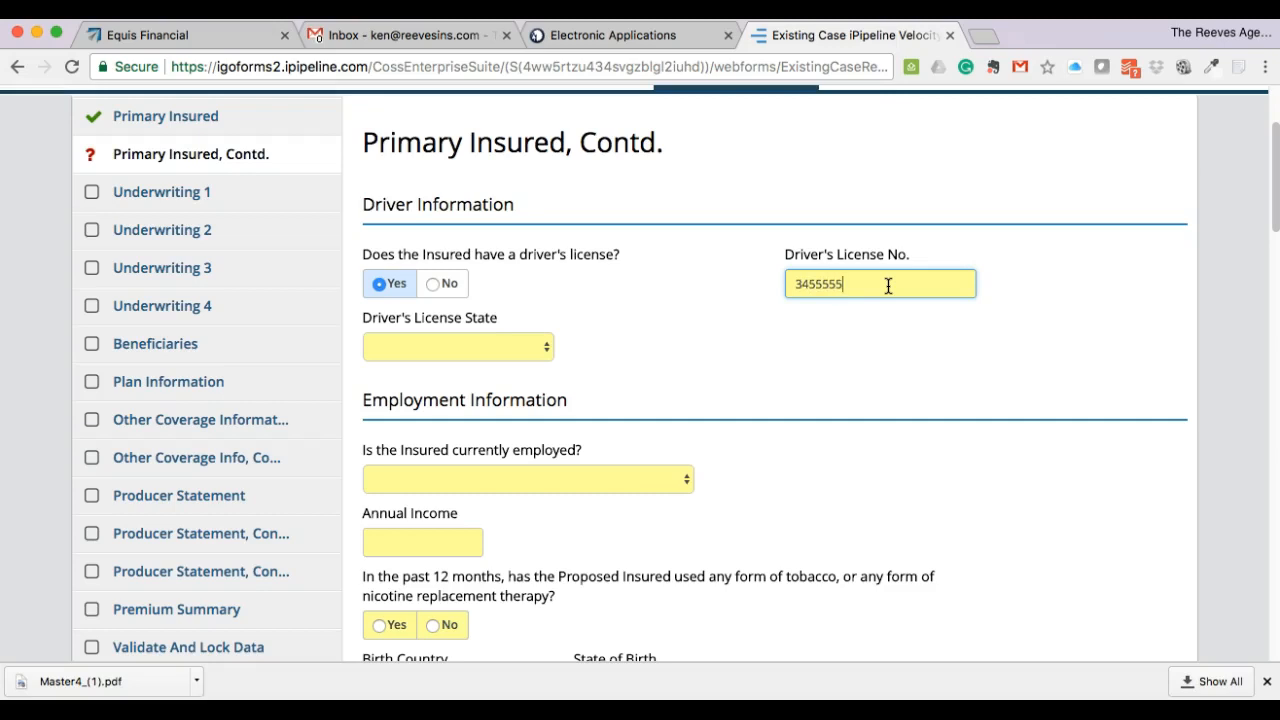
left_click(465, 346)
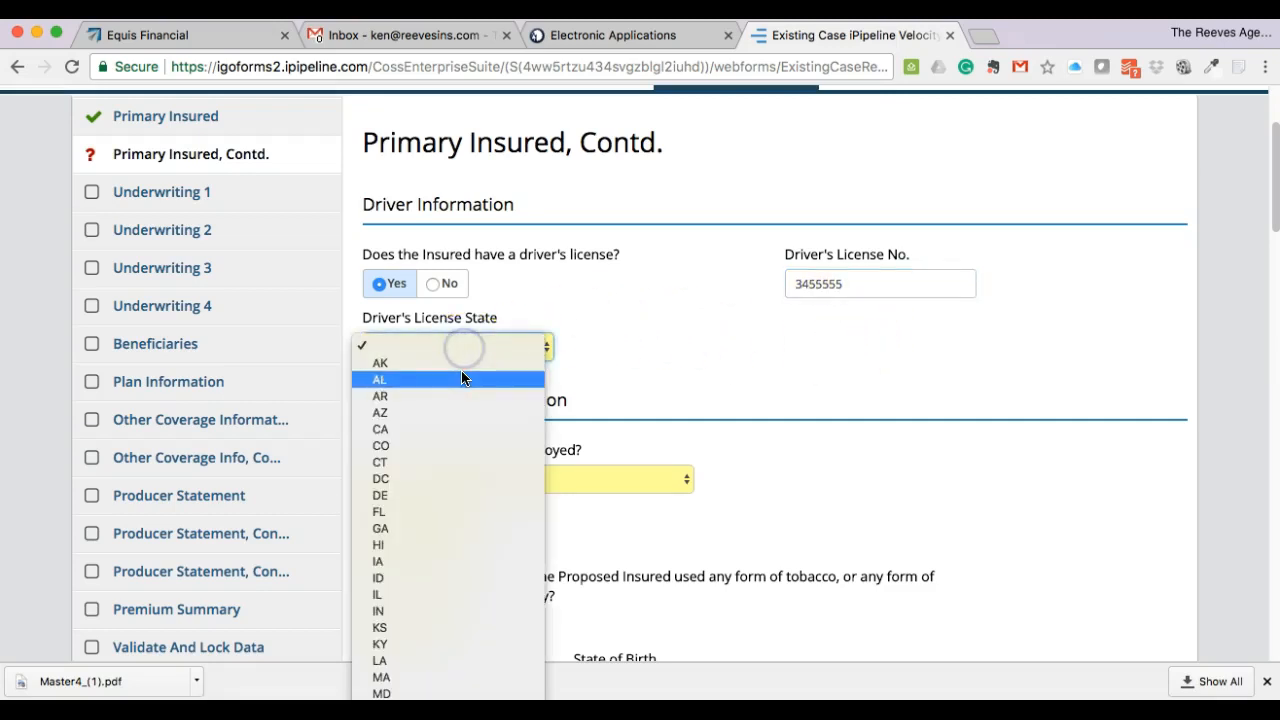
left_click(462, 379)
scroll(693, 348, "down", 2)
scroll(780, 341, "down", 3)
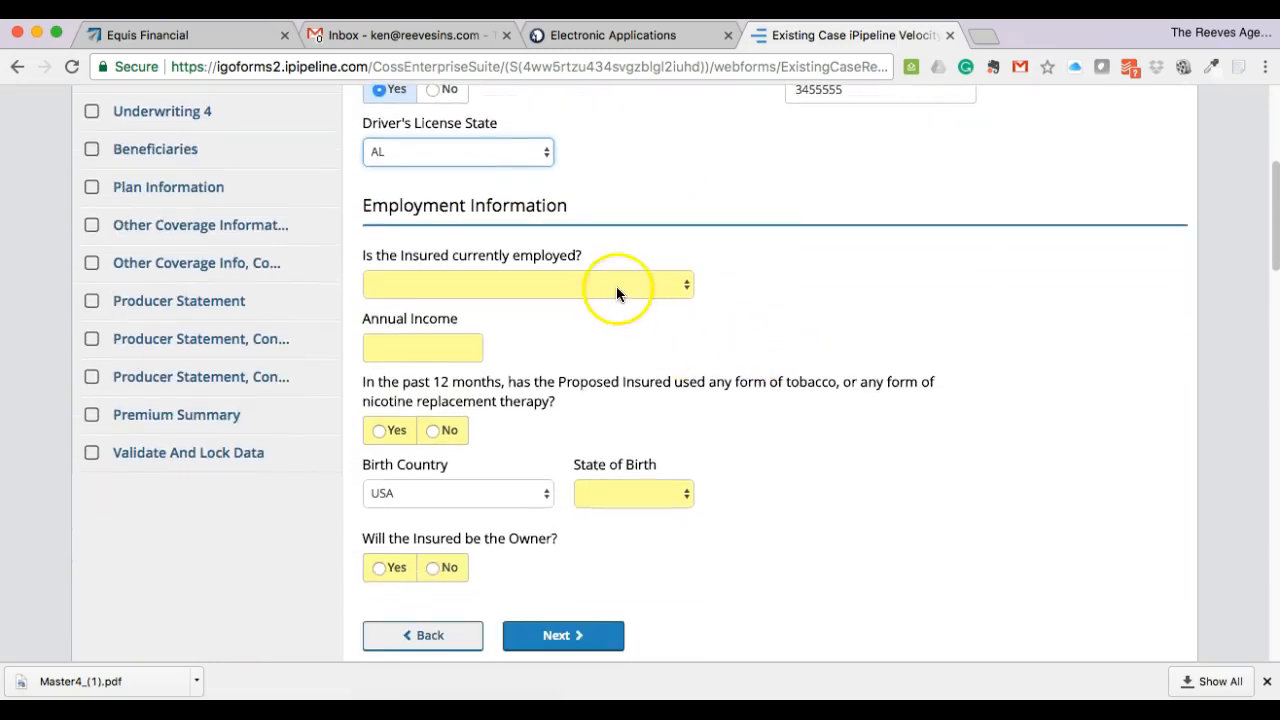
- Mark the insured employed at Equis Financial as Insurance Agent earning 175,000 annually
left_click(616, 287)
left_click(621, 301)
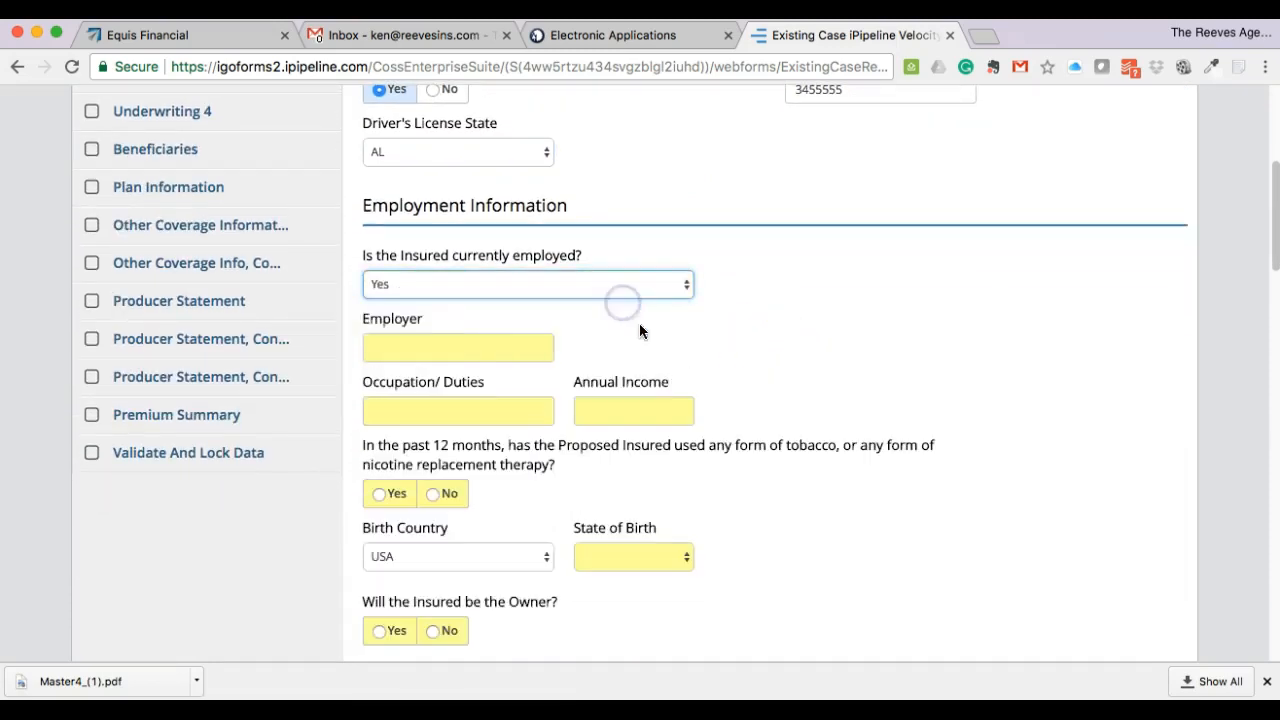
left_click(433, 350)
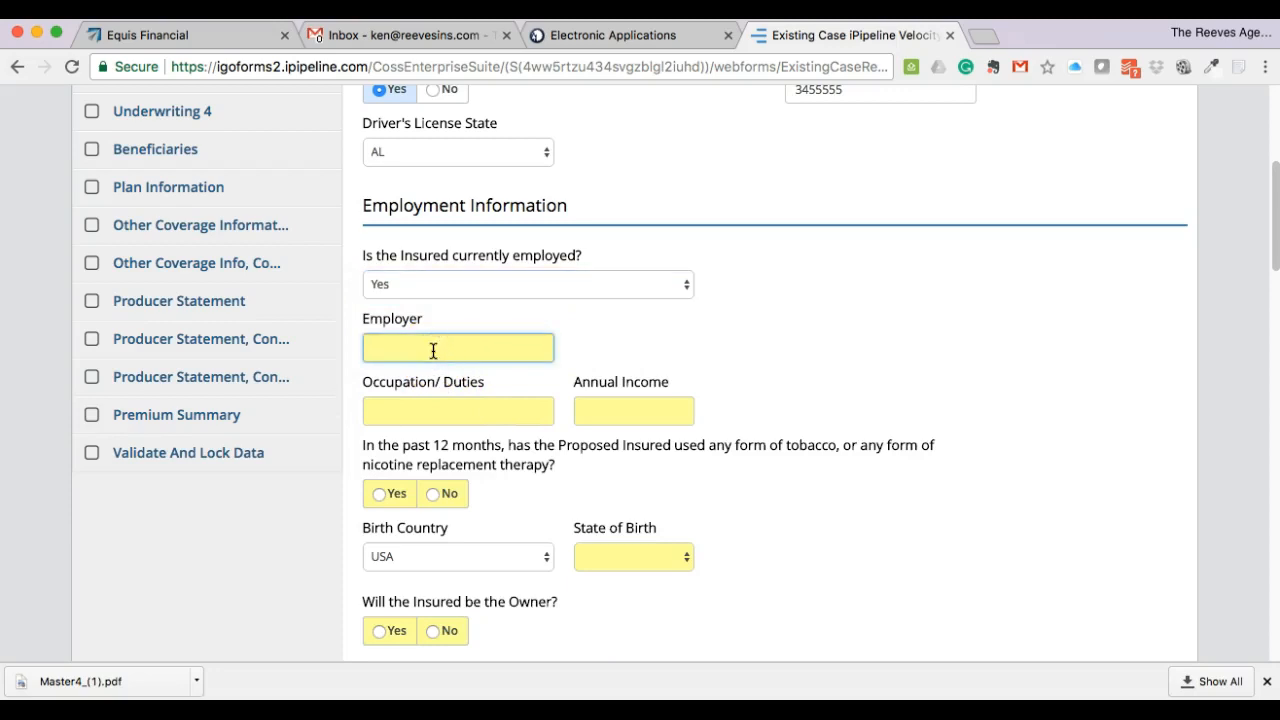
type("Equis Financial")
left_click(733, 326)
scroll(744, 342, "down", 1)
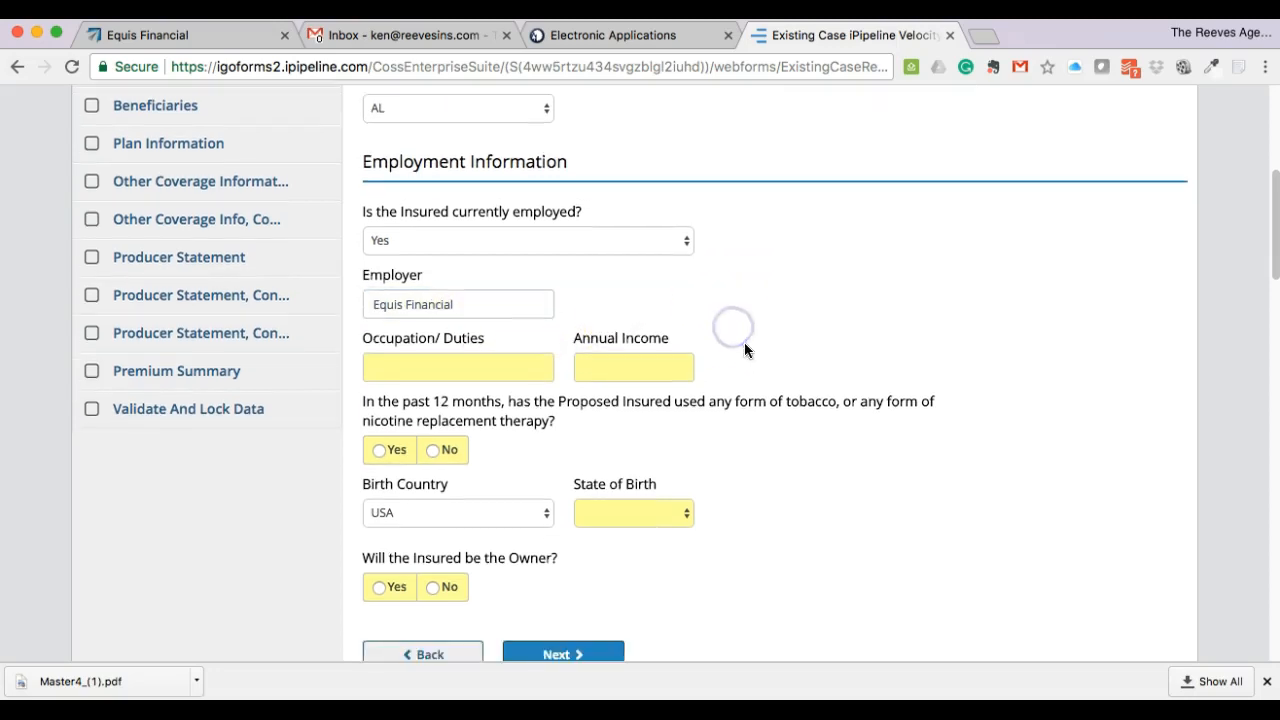
scroll(744, 350, "down", 1)
left_click(385, 334)
type("Insurance Agent")
left_click(640, 336)
type("175,000")
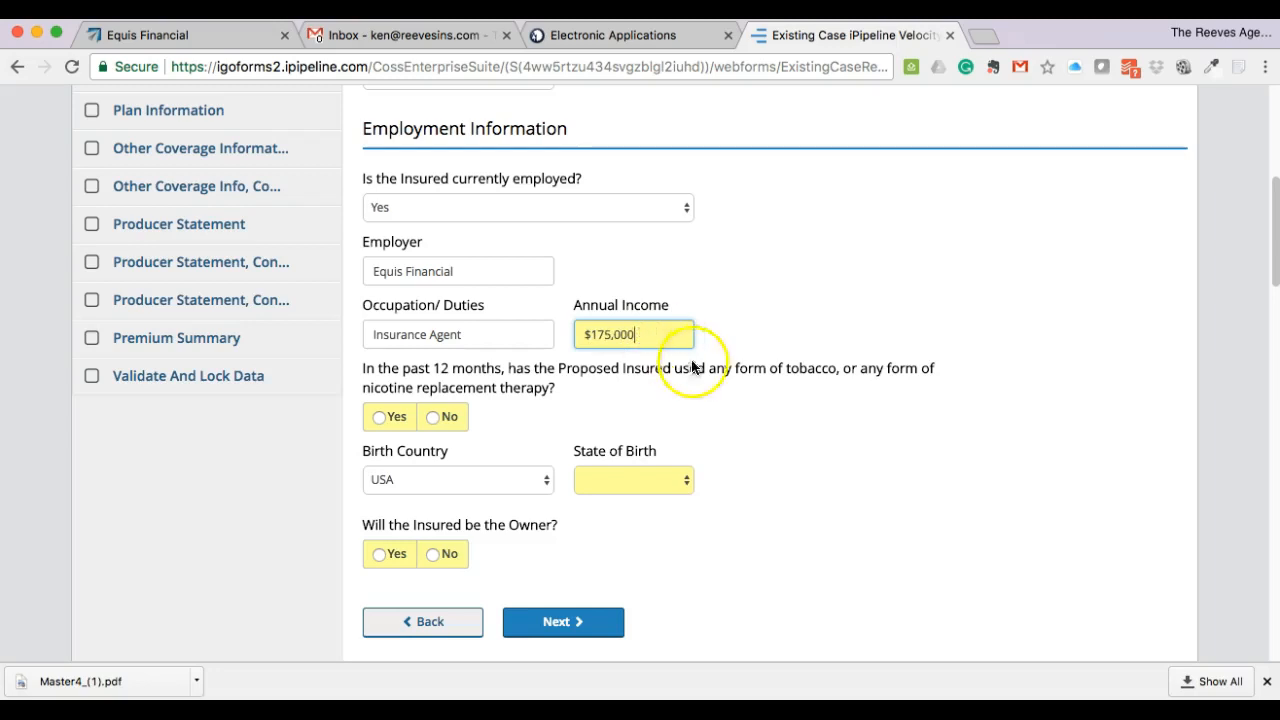
left_click(731, 391)
- Answer No to tobacco use and set state of birth to AL
scroll(729, 390, "down", 2)
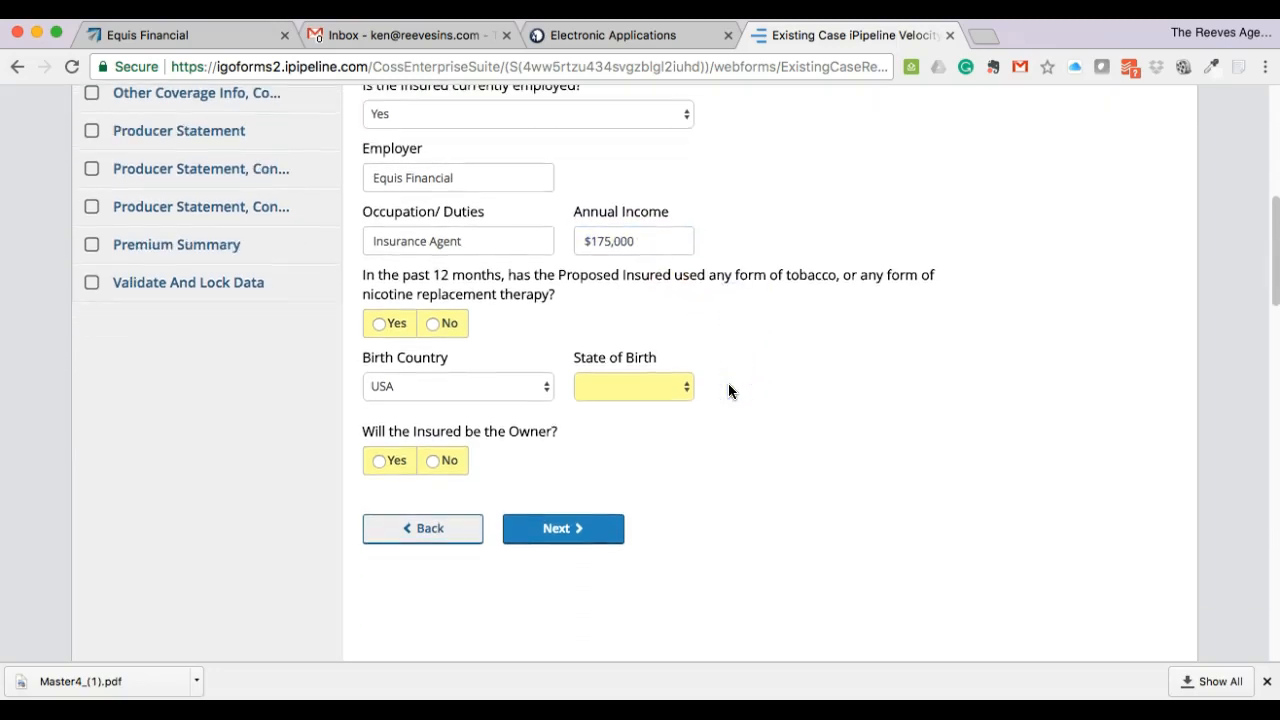
left_click(690, 347)
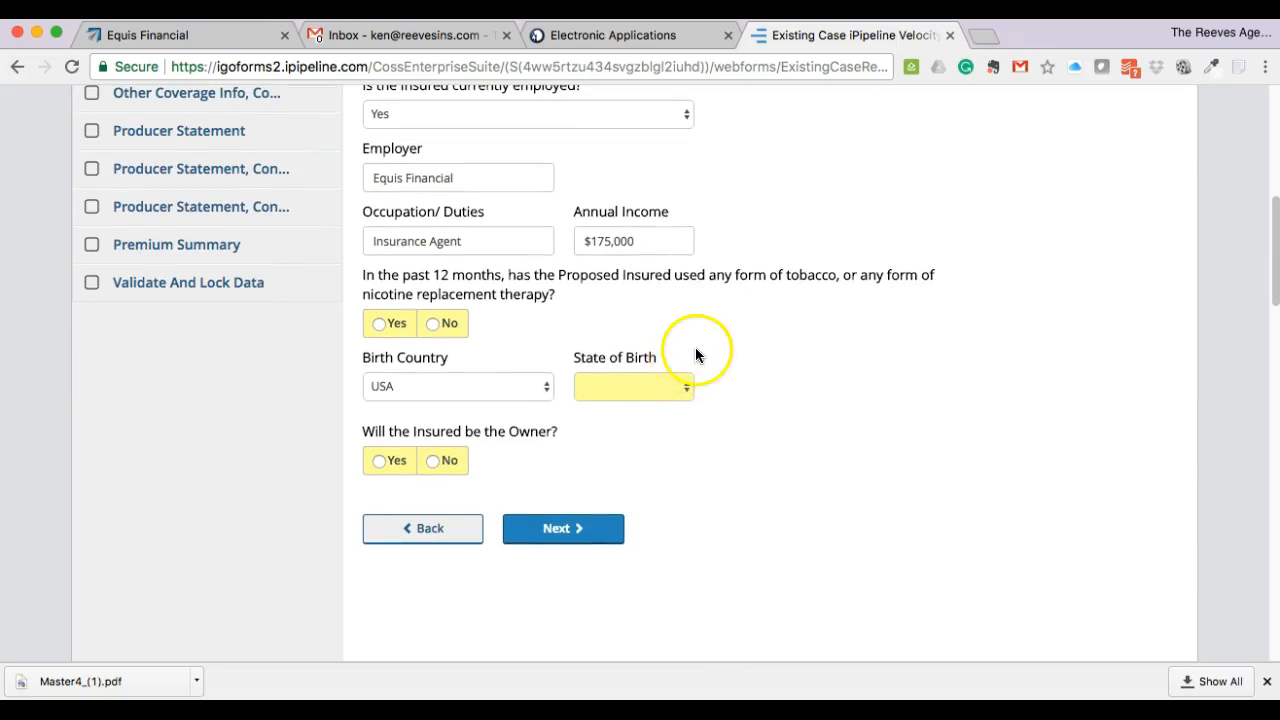
left_click(435, 323)
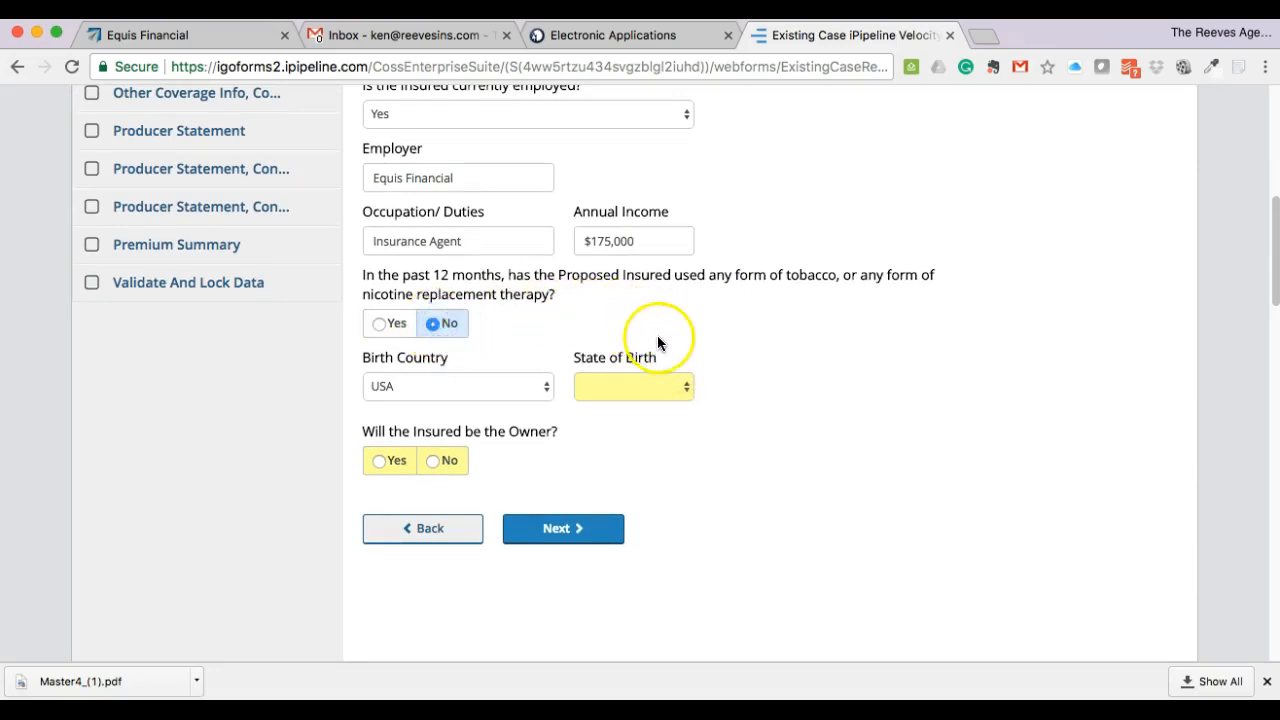
left_click(661, 388)
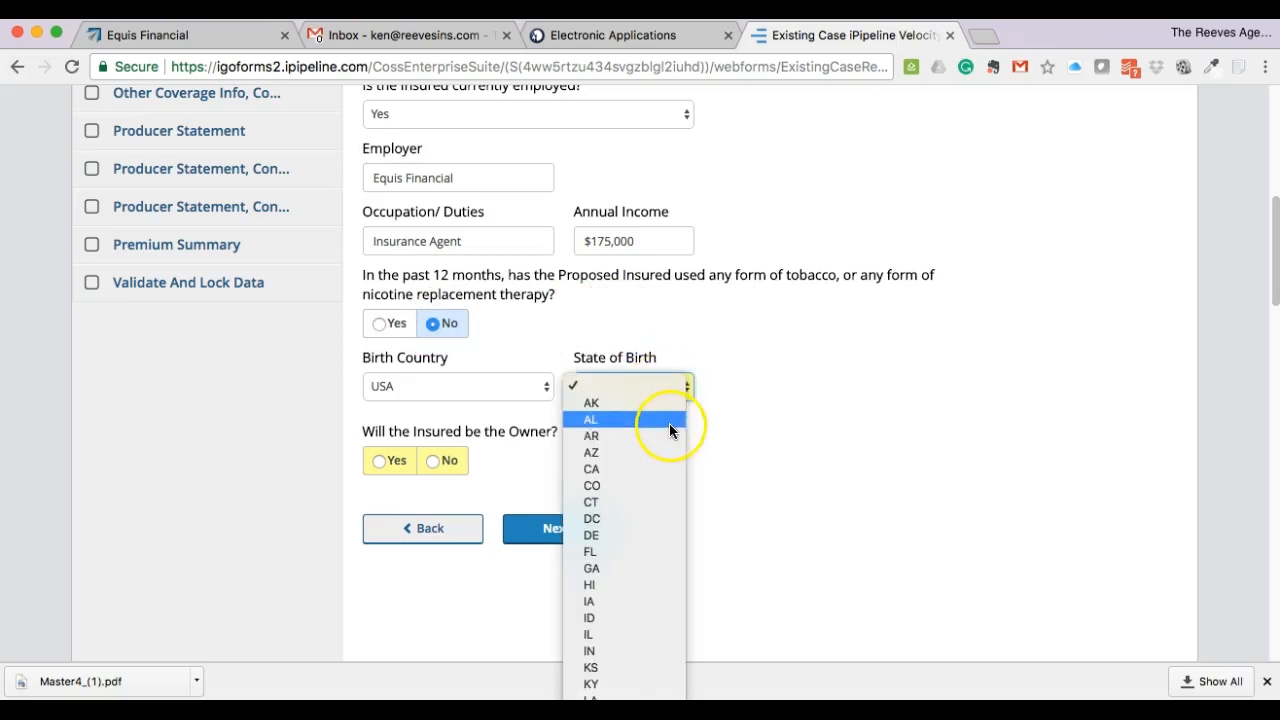
left_click(670, 425)
scroll(720, 465, "down", 1)
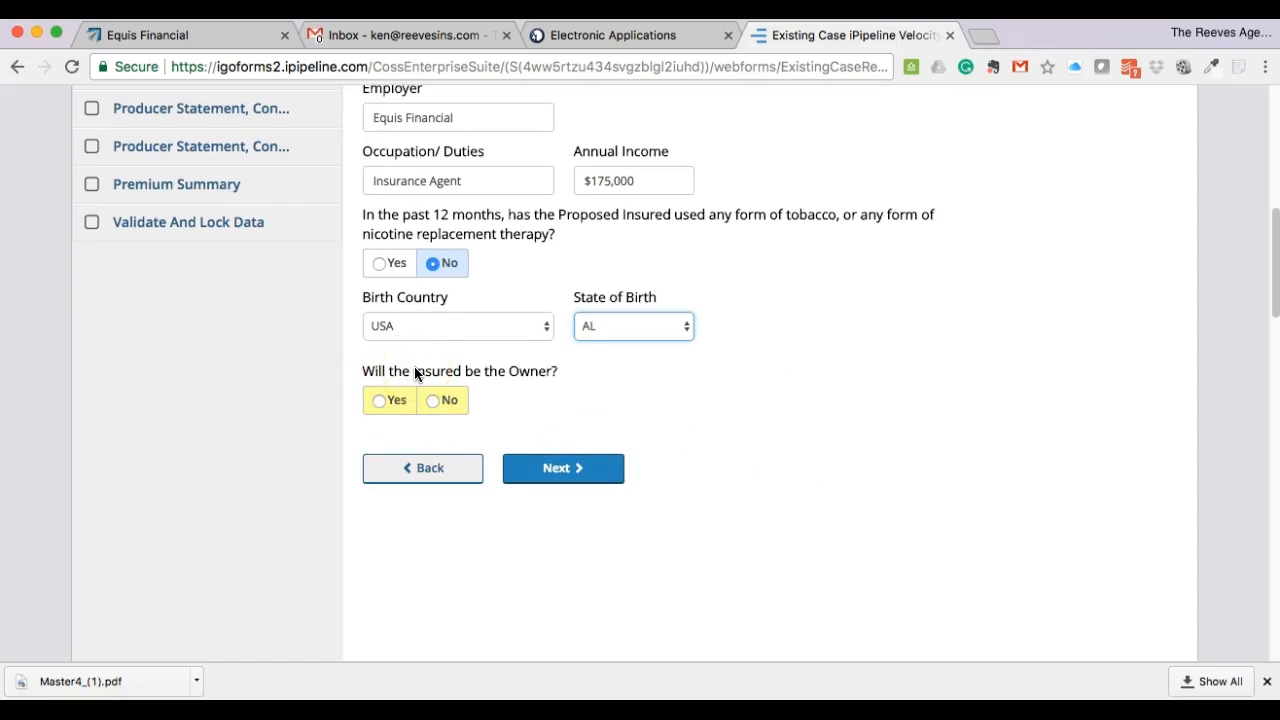
left_click(381, 402)
- Answer No to the insured being the owner and go to the Owner page
left_click(436, 401)
left_click(612, 478)
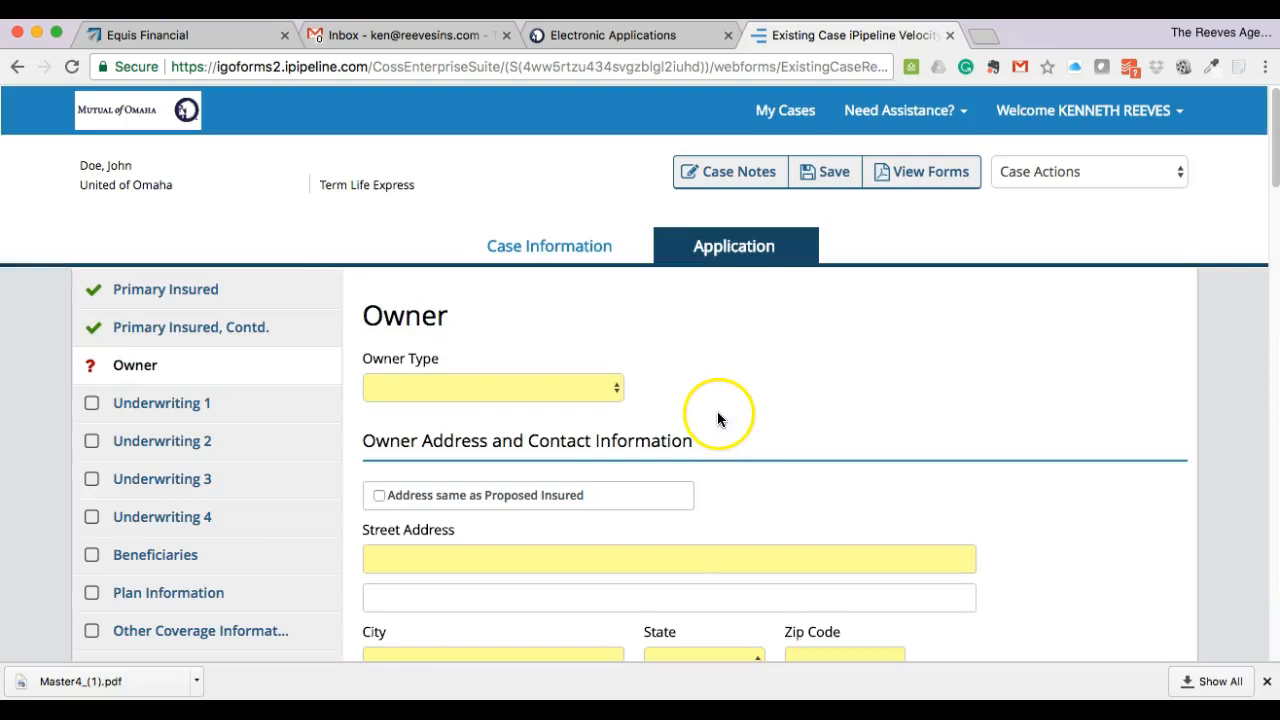
- Set the owner type to Individual and the relationship to insured to Parent
scroll(720, 417, "down", 4)
left_click(589, 194)
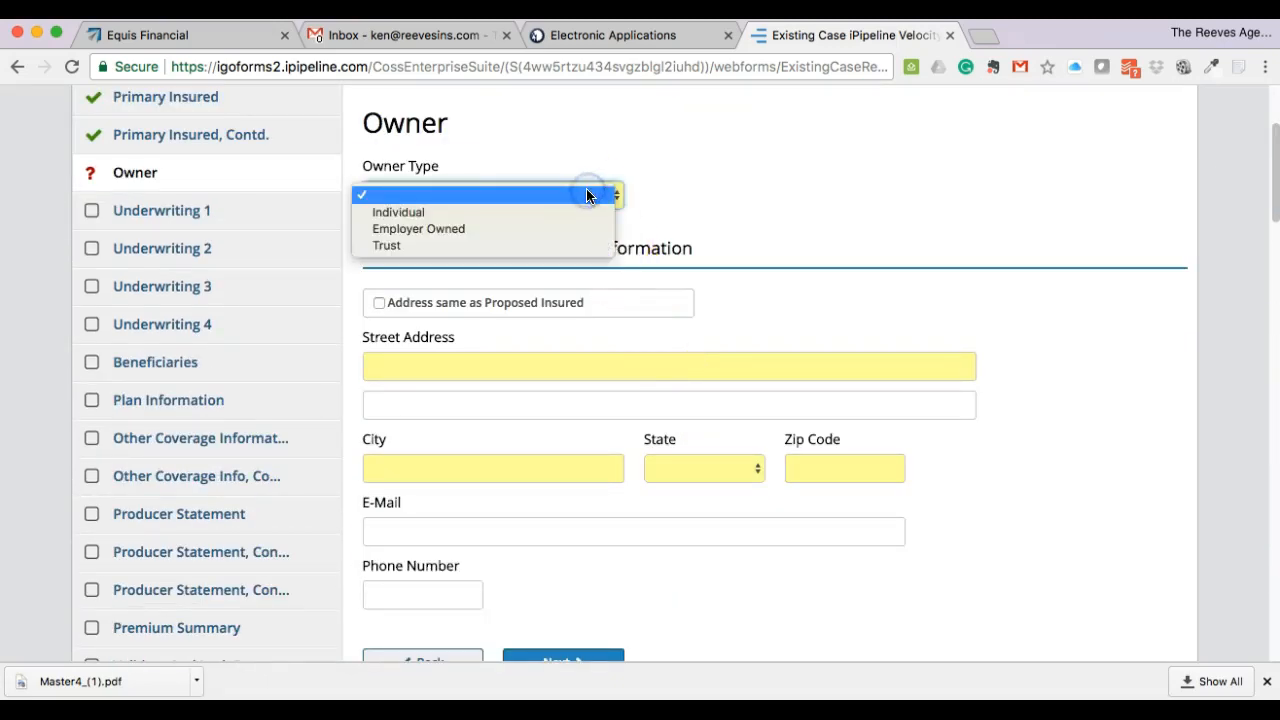
left_click(586, 211)
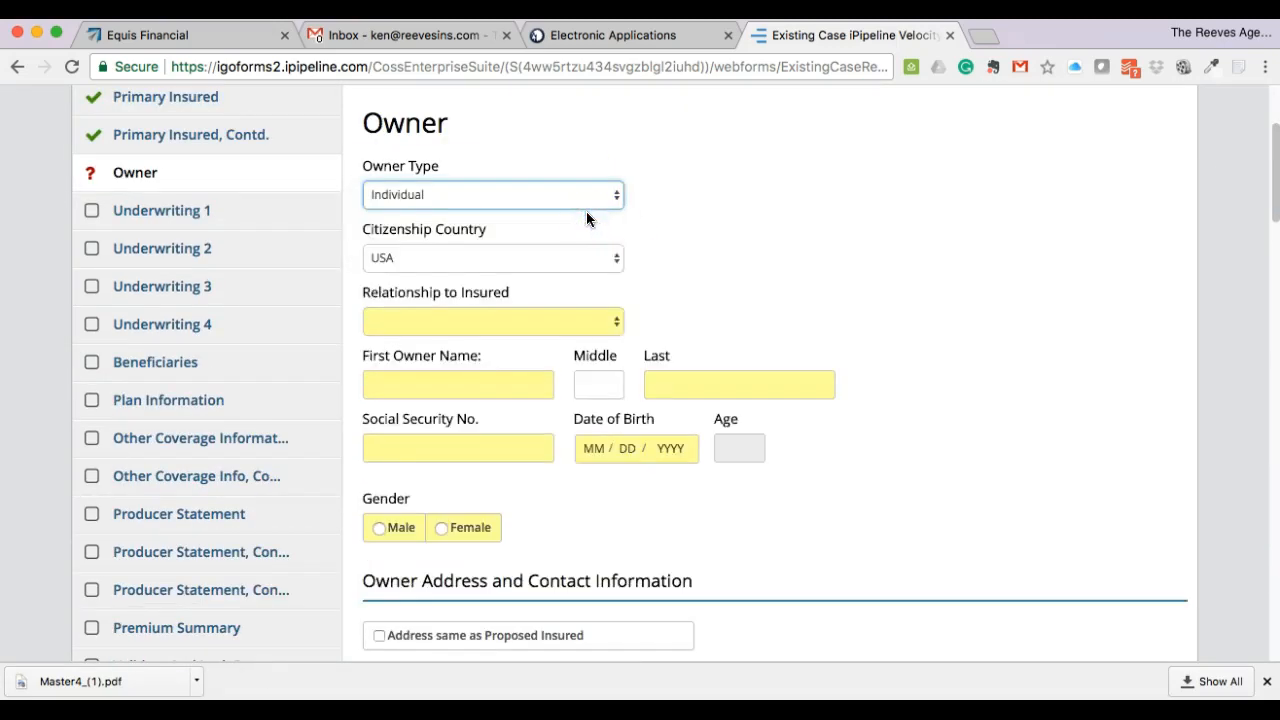
left_click(595, 200)
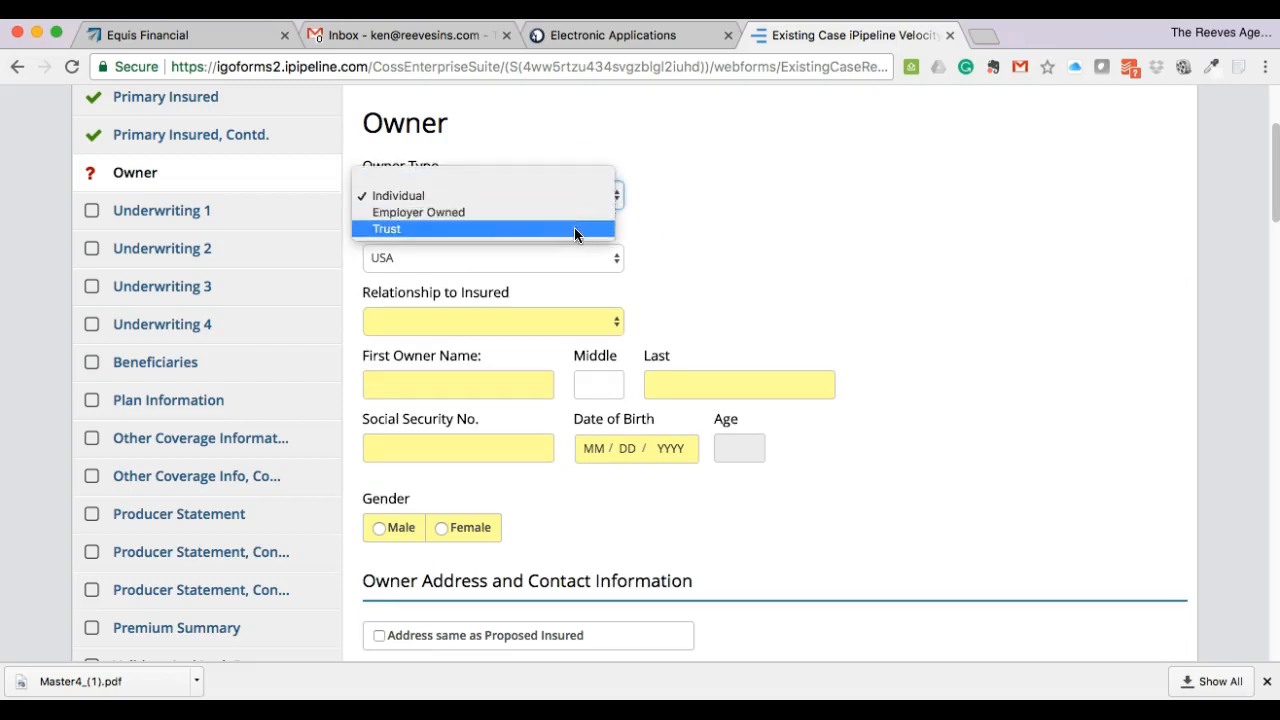
left_click(565, 195)
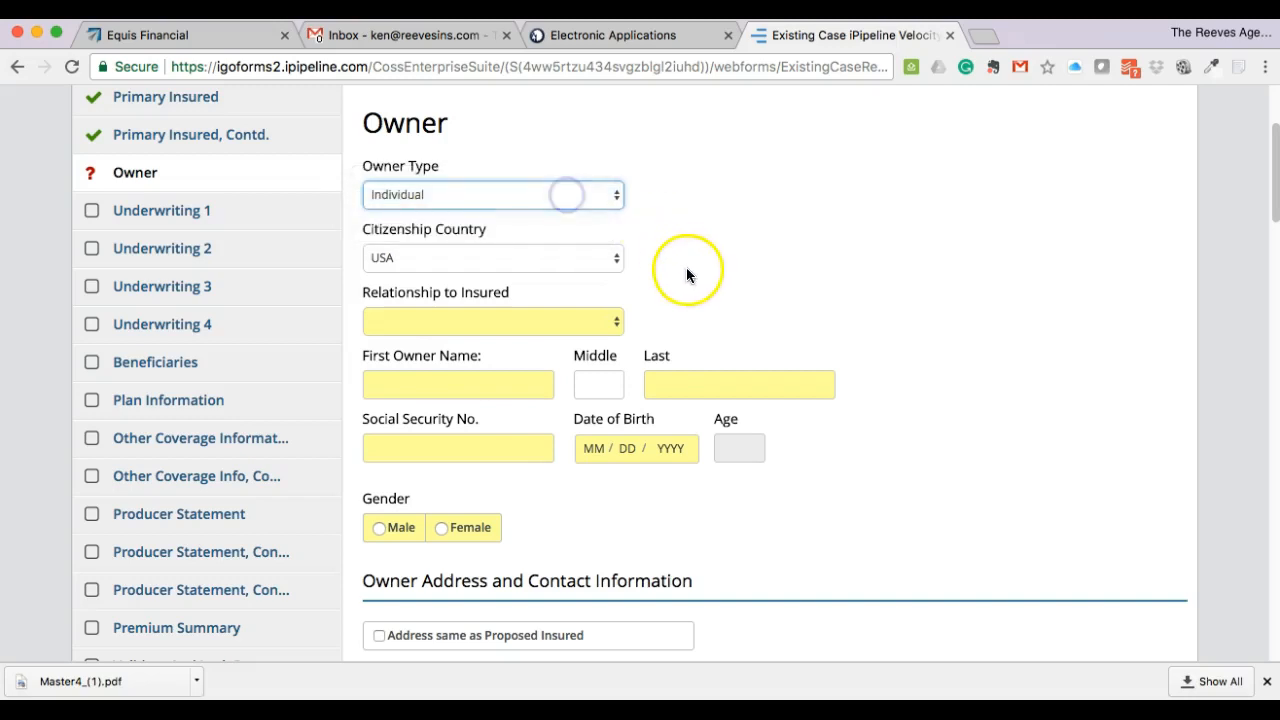
scroll(707, 267, "down", 1)
left_click(577, 269)
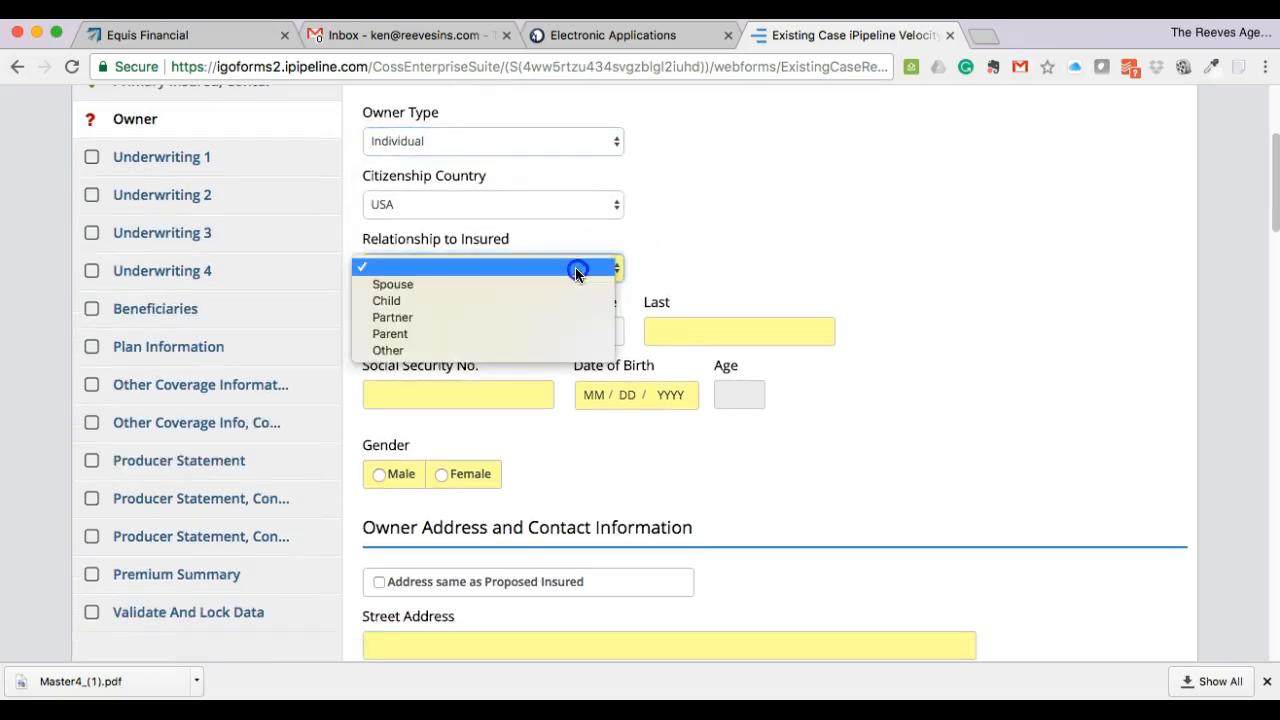
left_click(572, 331)
scroll(725, 248, "down", 1)
left_click(471, 277)
type("ni")
key("BackSpace")
key("BackSpace")
type("Billy")
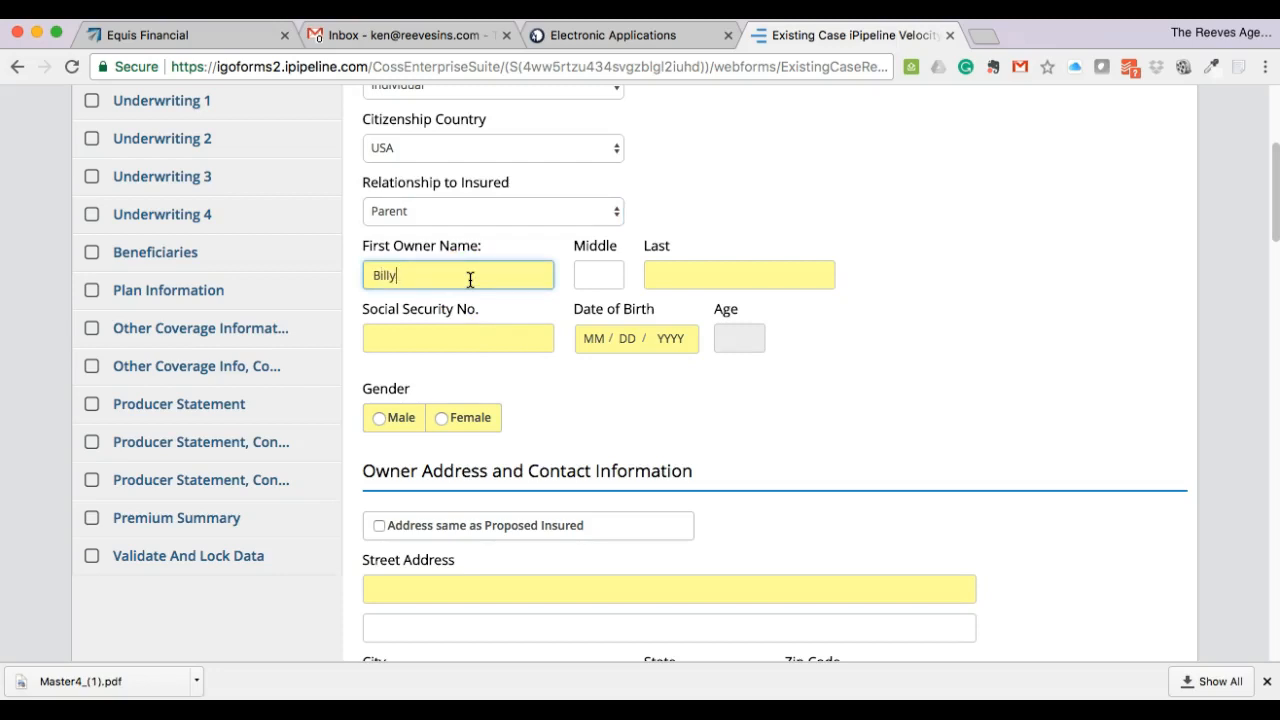
key("Tab")
key("Tab")
type("Doe")
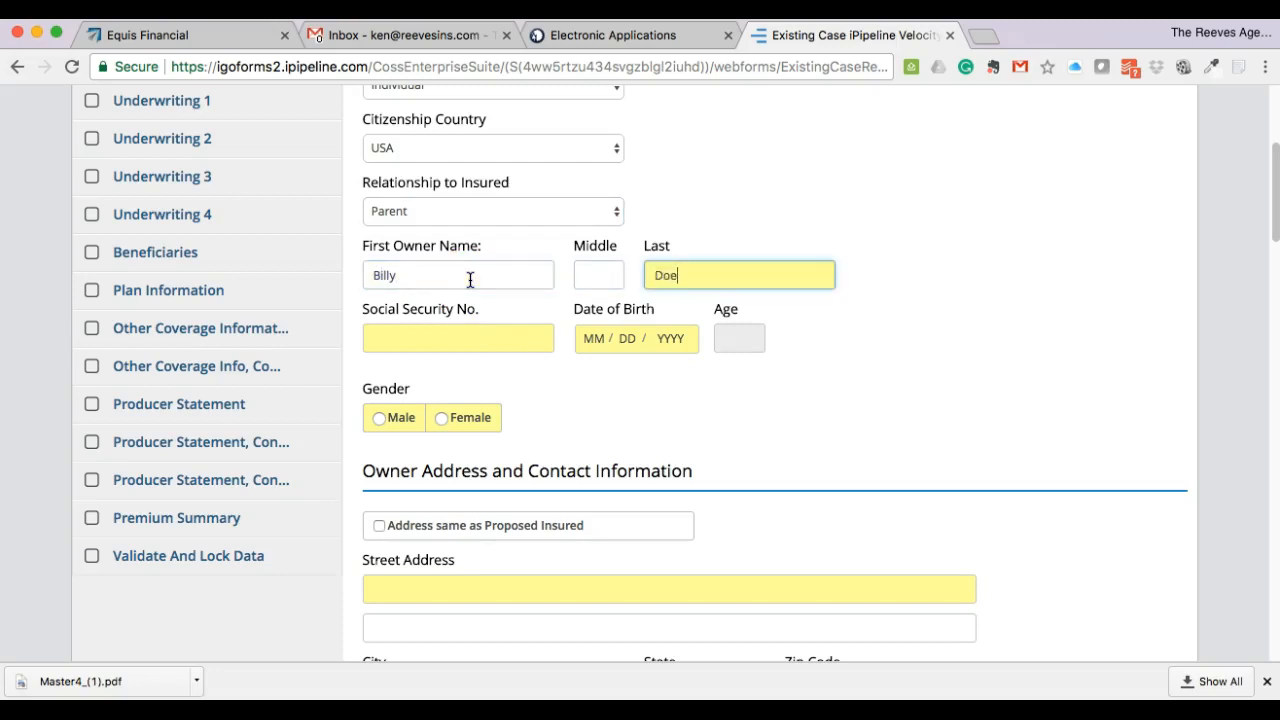
key("Tab")
type("333333333")
type("333-33-3333")
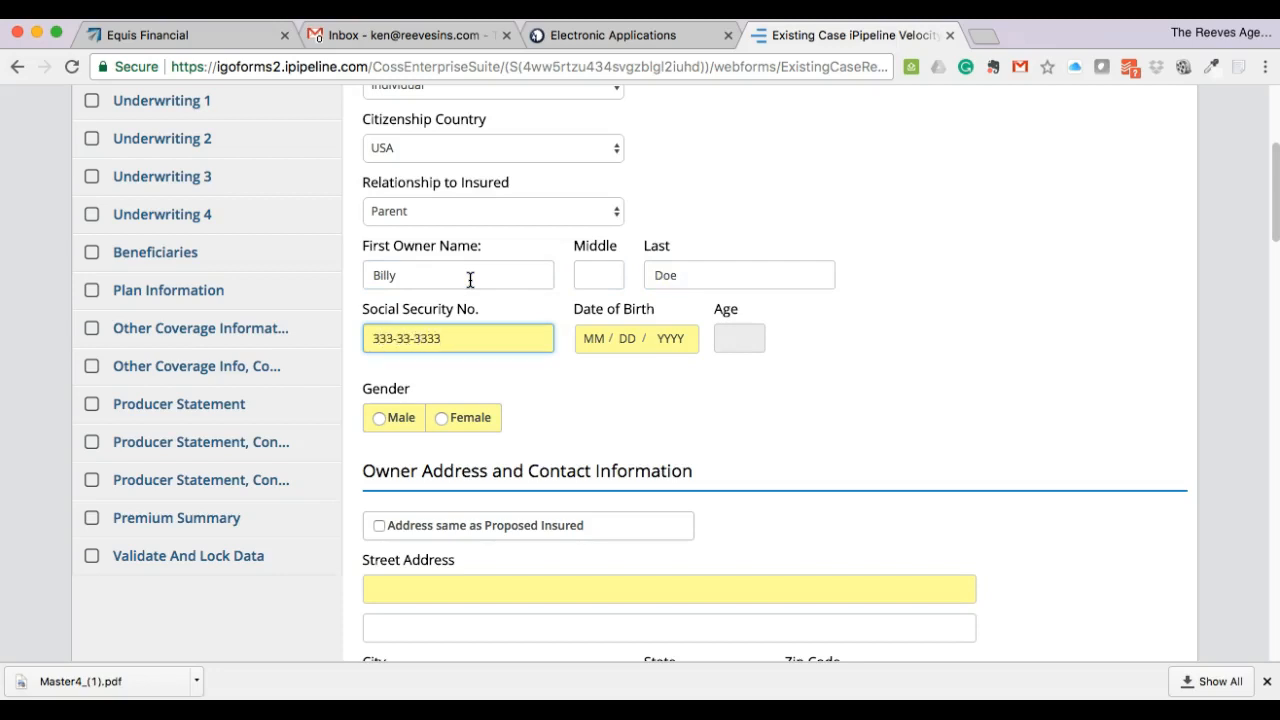
left_click(578, 338)
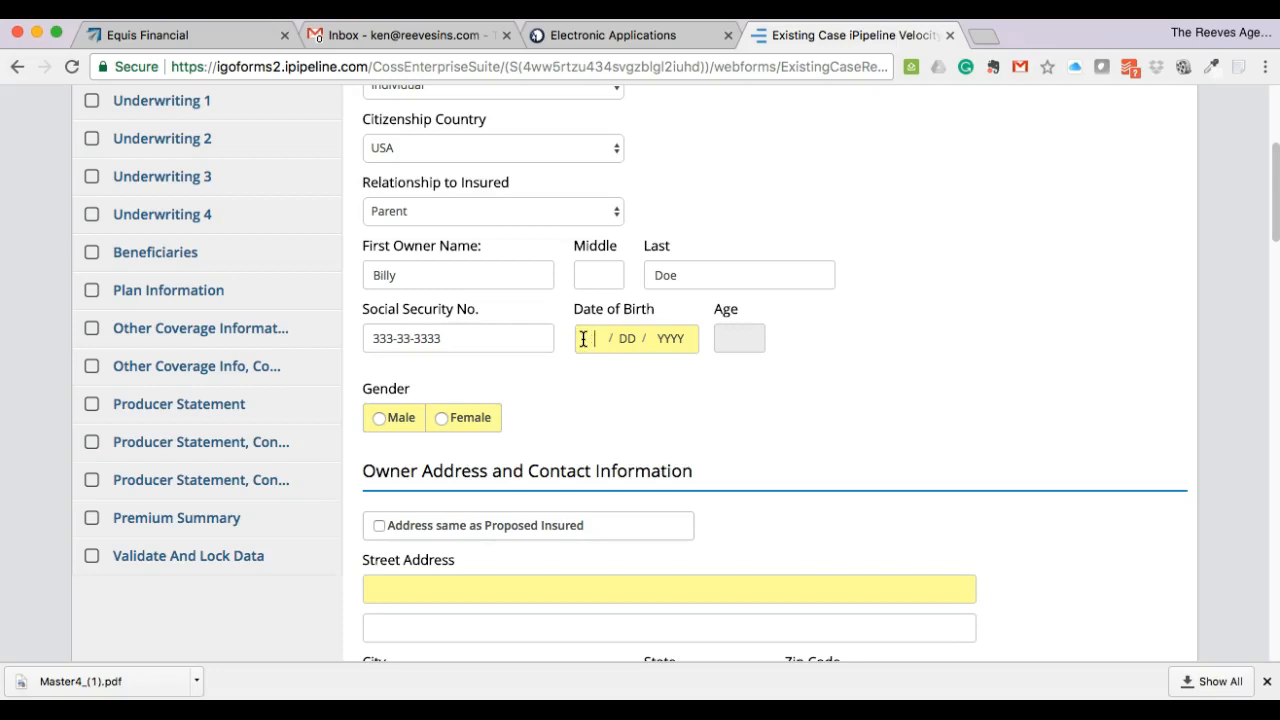
type("12 / 13 / 1965")
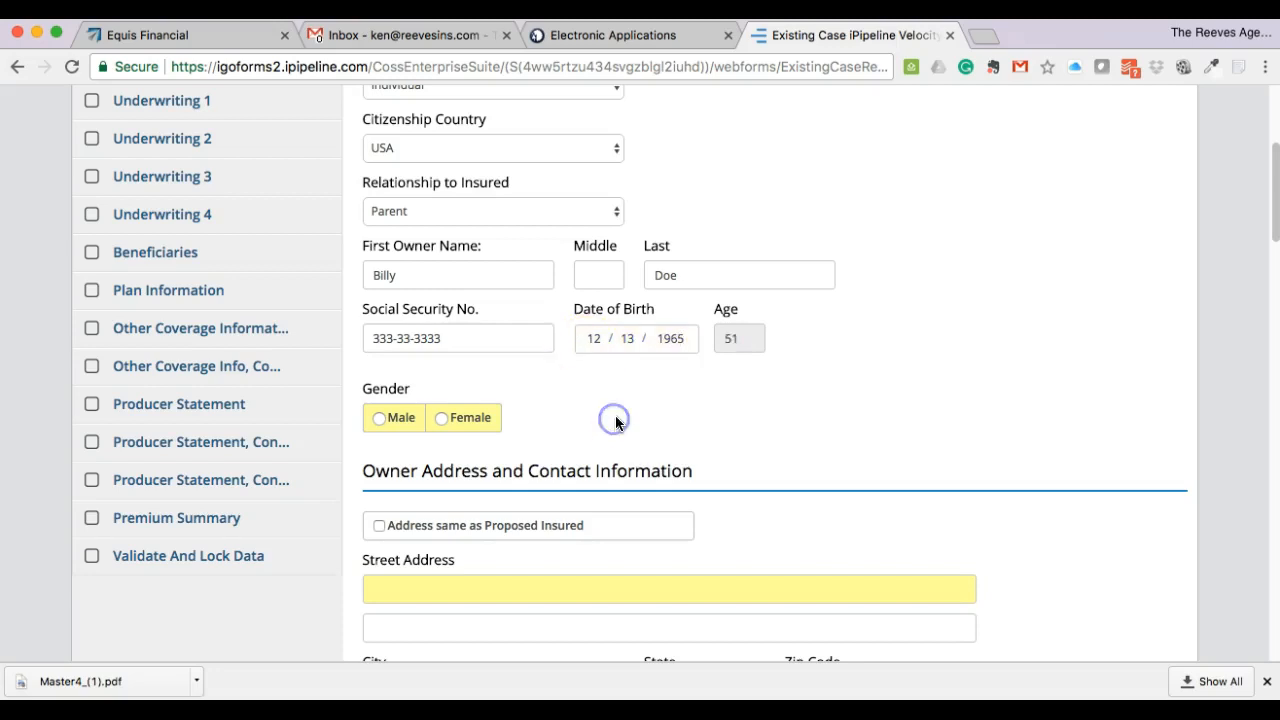
- Set the owner's gender to Male, reuse the proposed insured's address, and advance to Underwriting 1
scroll(615, 415, "down", 1)
left_click(392, 369)
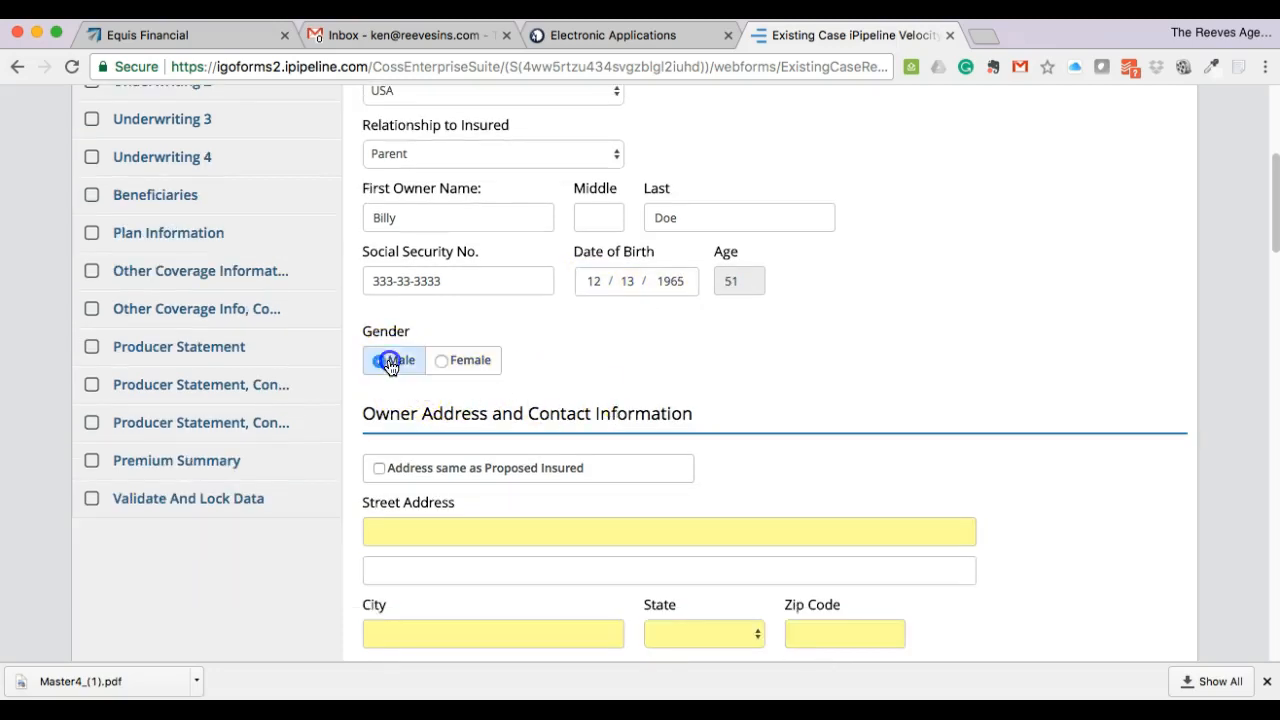
scroll(728, 351, "down", 1)
scroll(728, 359, "down", 1)
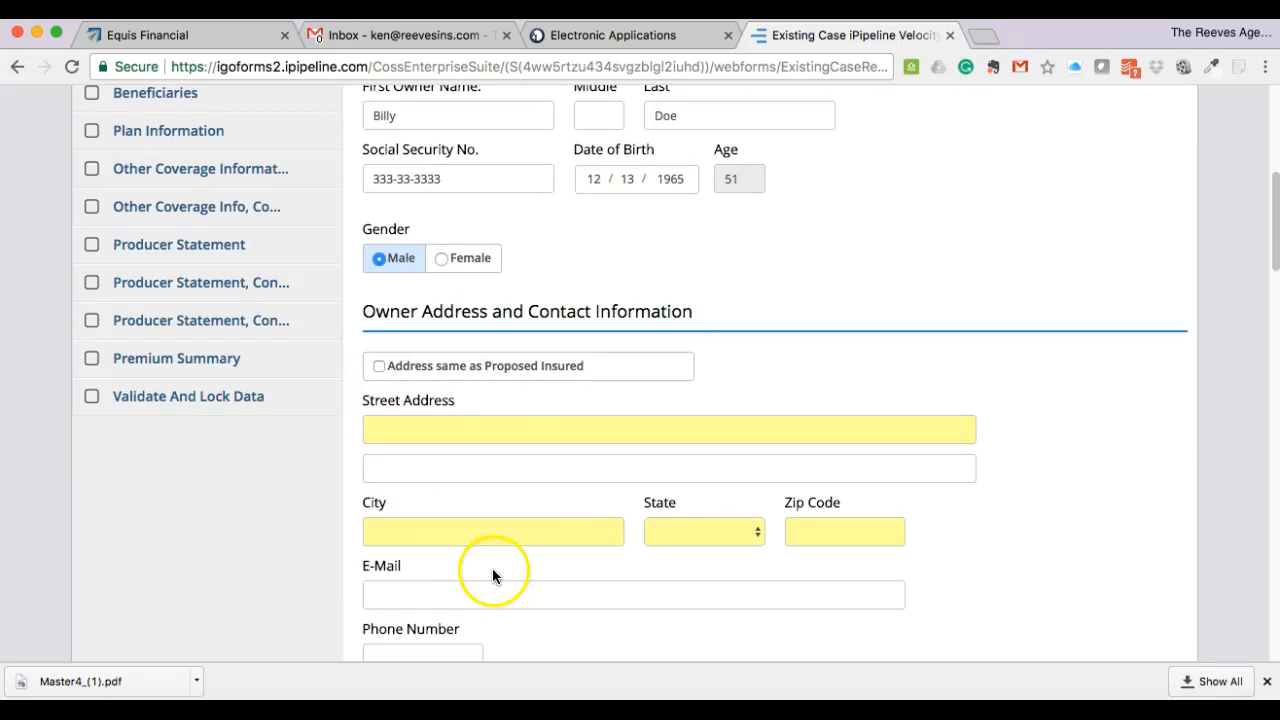
left_click(379, 367)
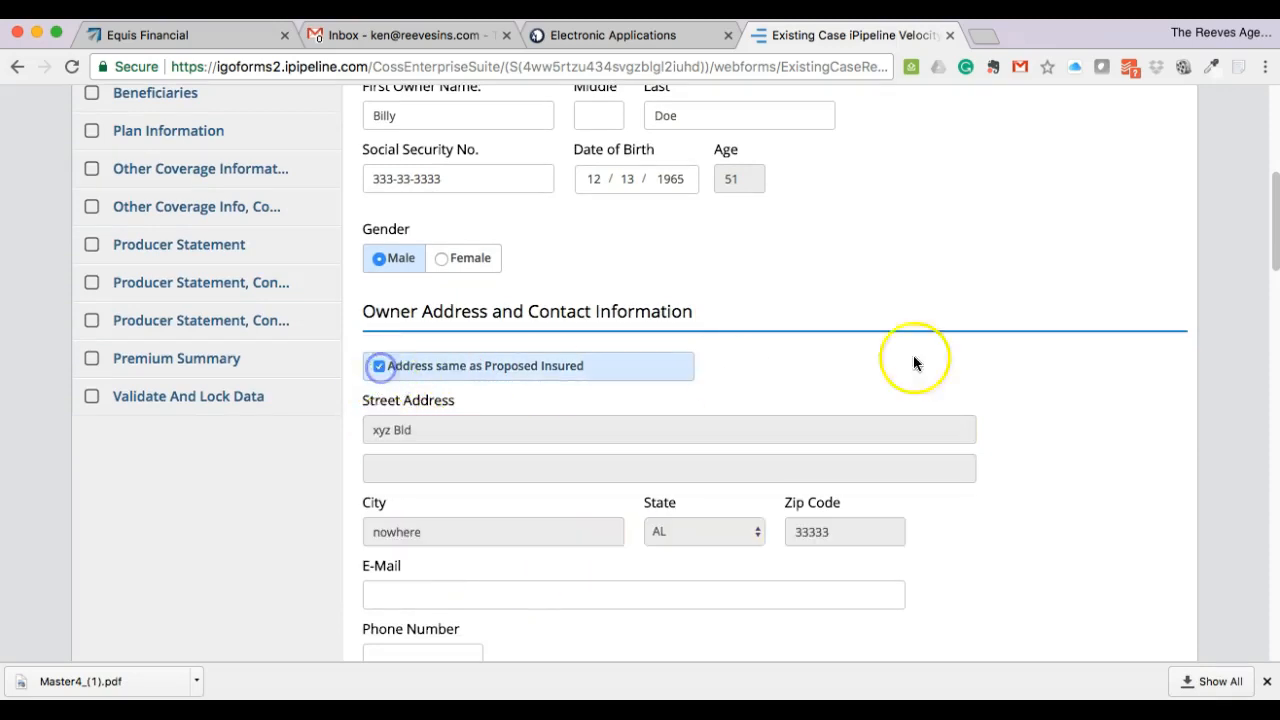
scroll(1012, 345, "down", 5)
left_click(554, 502)
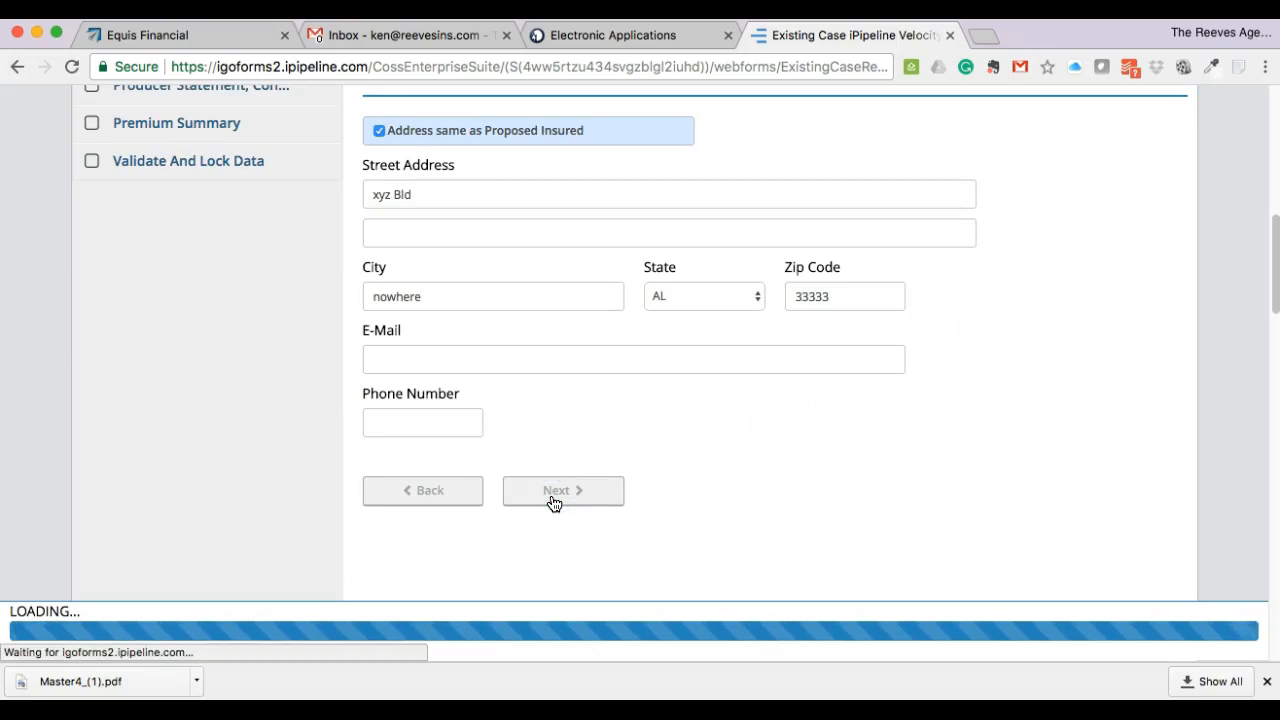
left_click(576, 497)
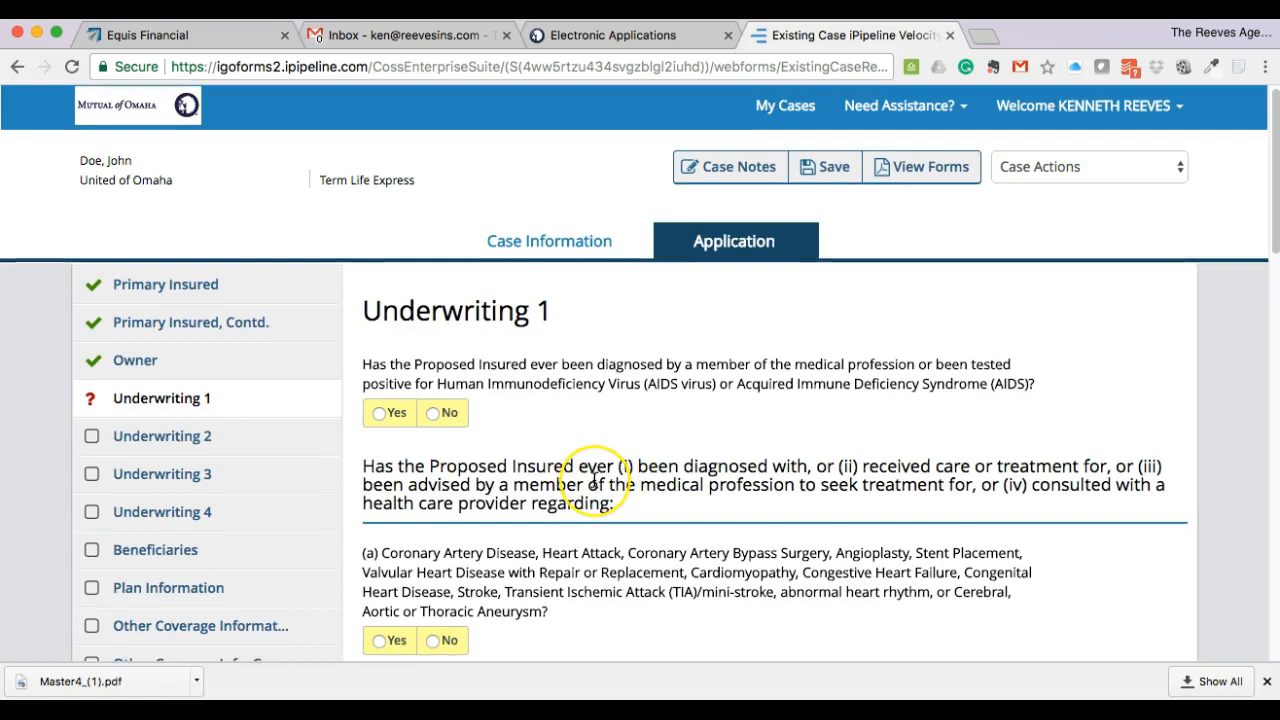
- Answer No to the HIV/AIDS, heart, lung, neurological, kidney/liver and (e) questions, then continue
scroll(600, 482, "down", 2)
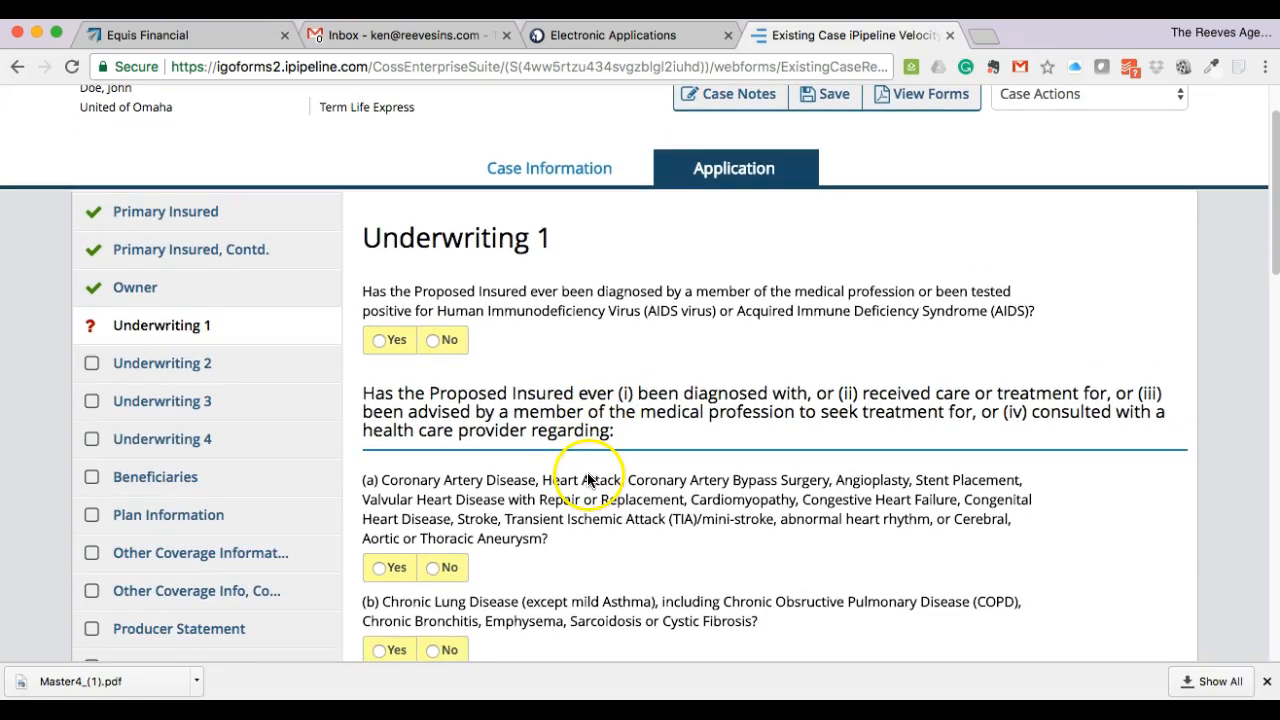
scroll(595, 452, "down", 1)
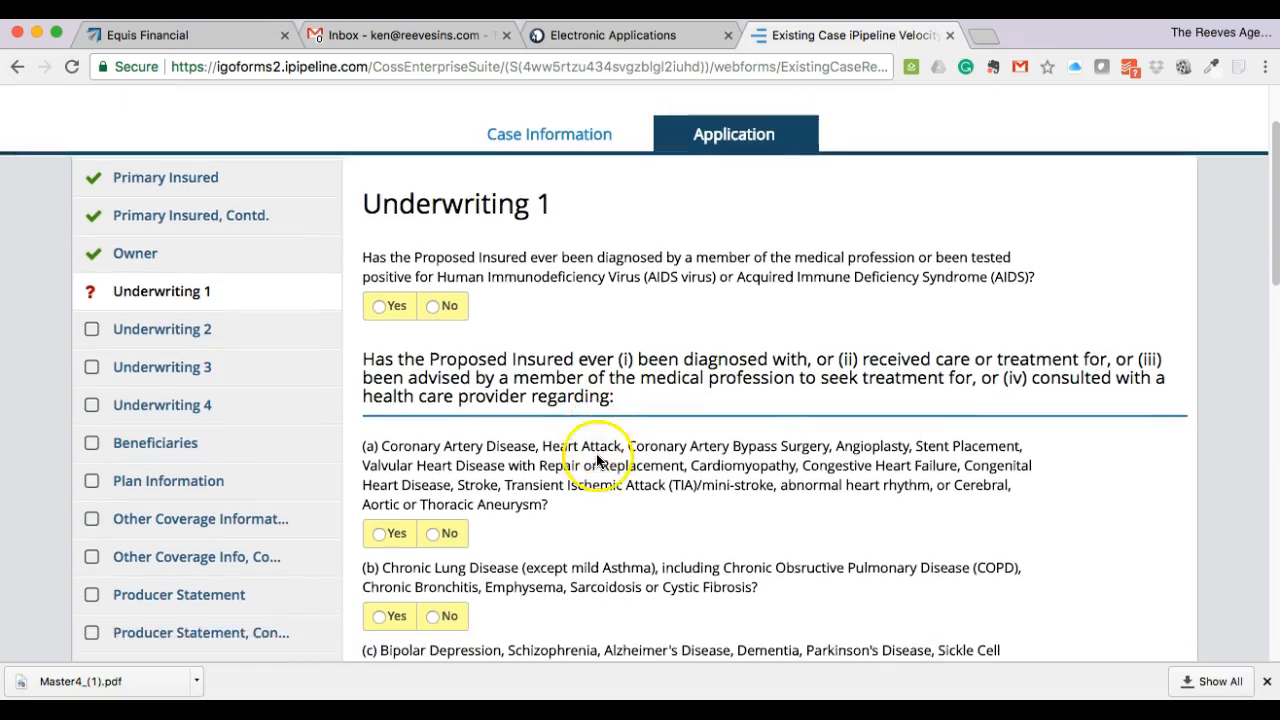
left_click(433, 298)
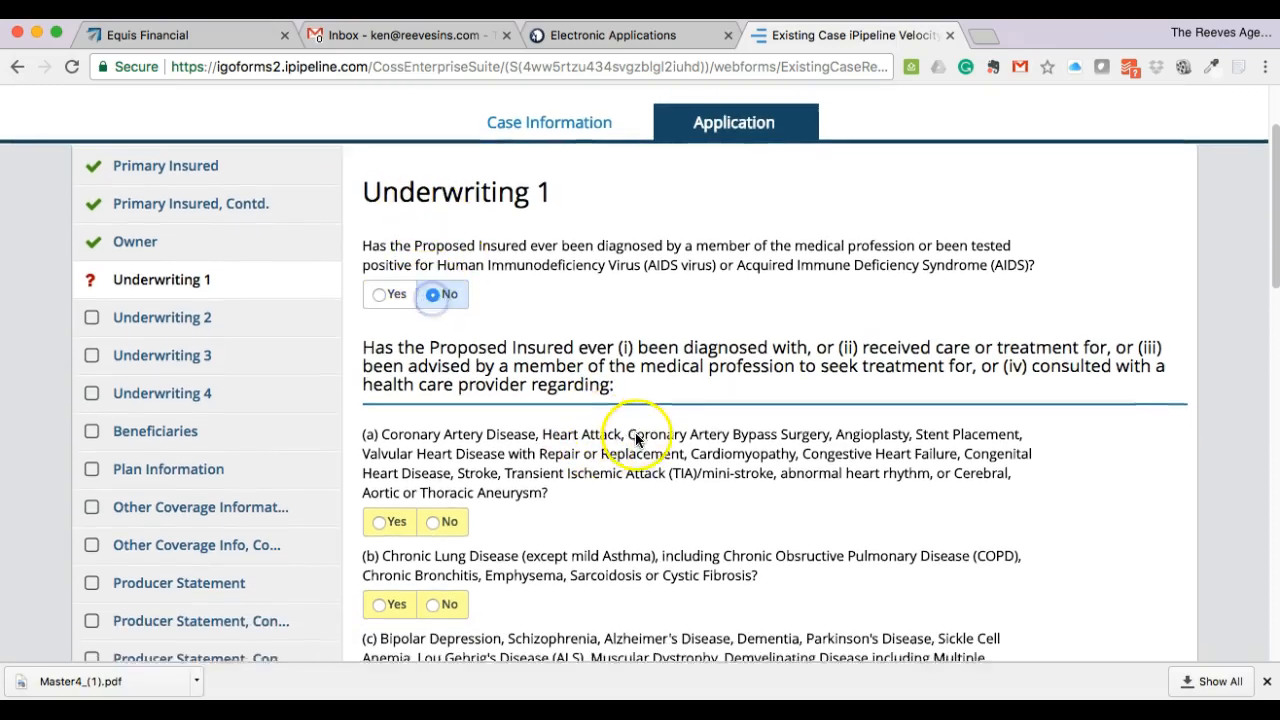
scroll(634, 432, "down", 3)
left_click(445, 390)
scroll(525, 420, "down", 6)
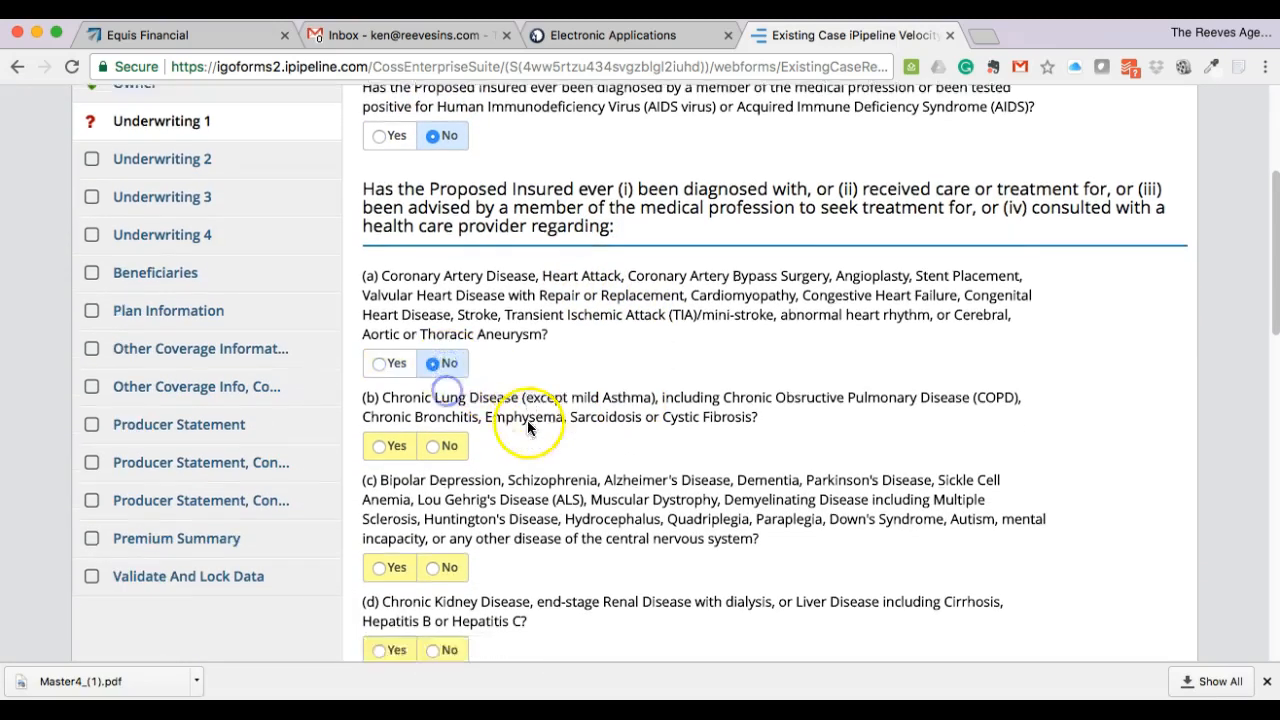
left_click(441, 192)
left_click(437, 314)
left_click(433, 397)
left_click(437, 480)
left_click(556, 547)
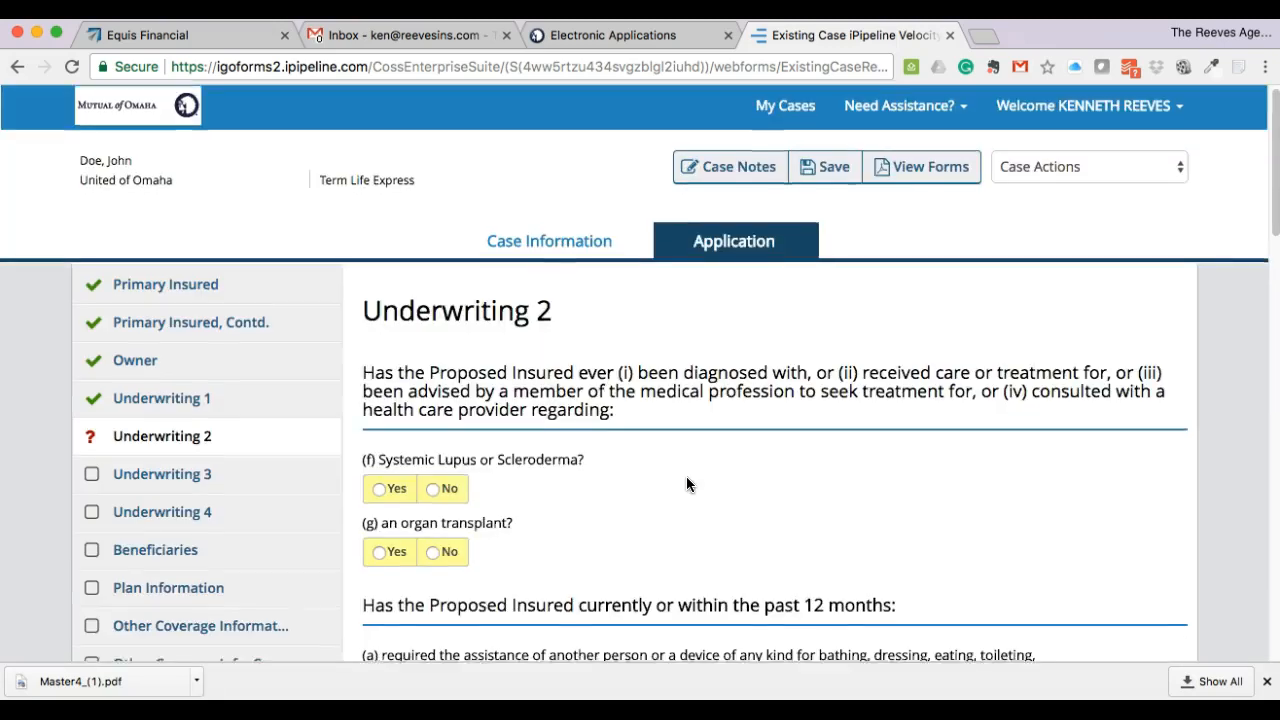
- Answer No to Lupus/Scleroderma, organ transplant, daily living assistance, care facility and mobility aids questions
scroll(523, 400, "down", 2)
left_click(428, 404)
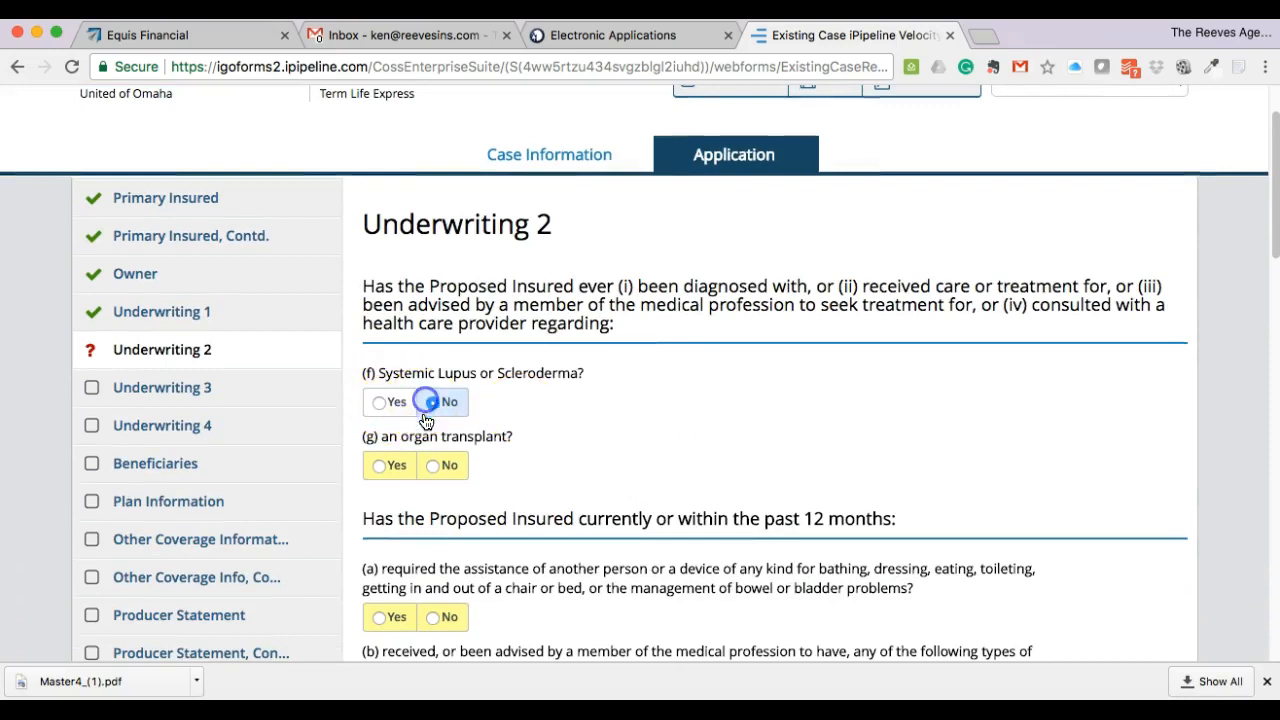
left_click(441, 470)
scroll(606, 428, "down", 5)
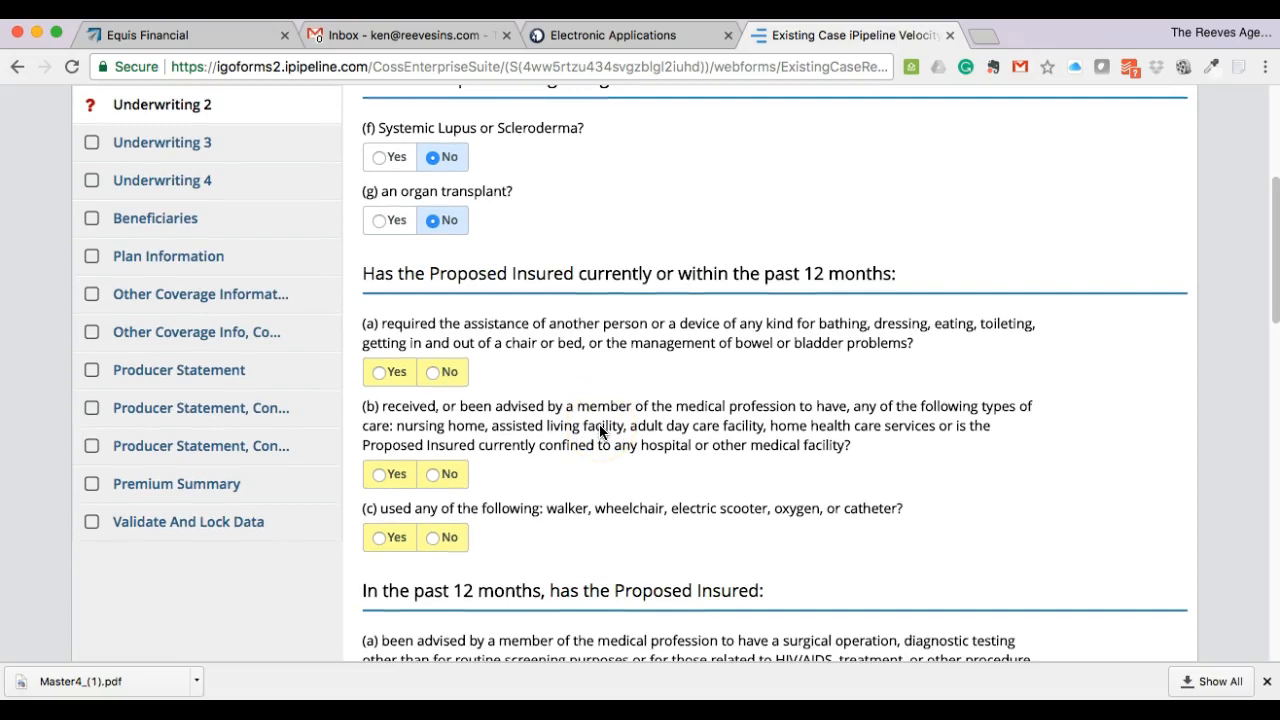
left_click(434, 373)
left_click(434, 474)
left_click(434, 537)
- Answer No to the advised surgery and chronic cough/weight loss questions, then go to Underwriting 3
scroll(636, 423, "down", 3)
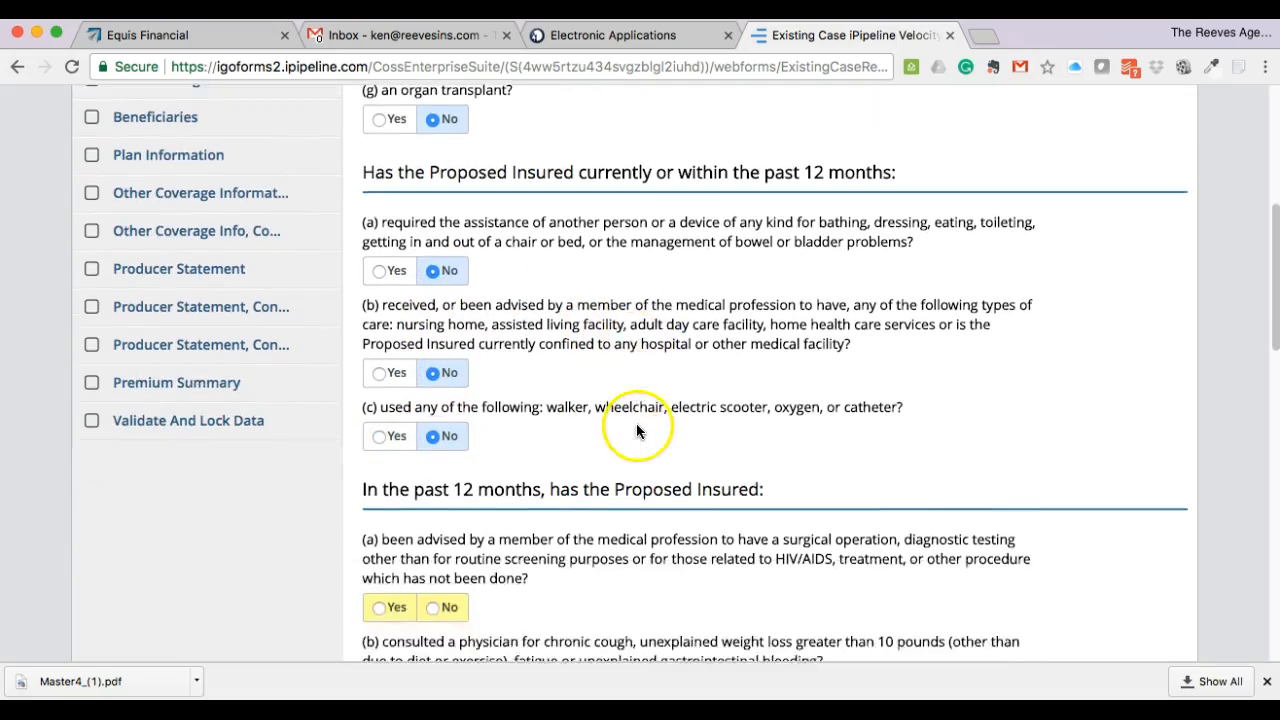
scroll(560, 435, "up", 2)
scroll(520, 400, "down", 3)
scroll(540, 440, "down", 2)
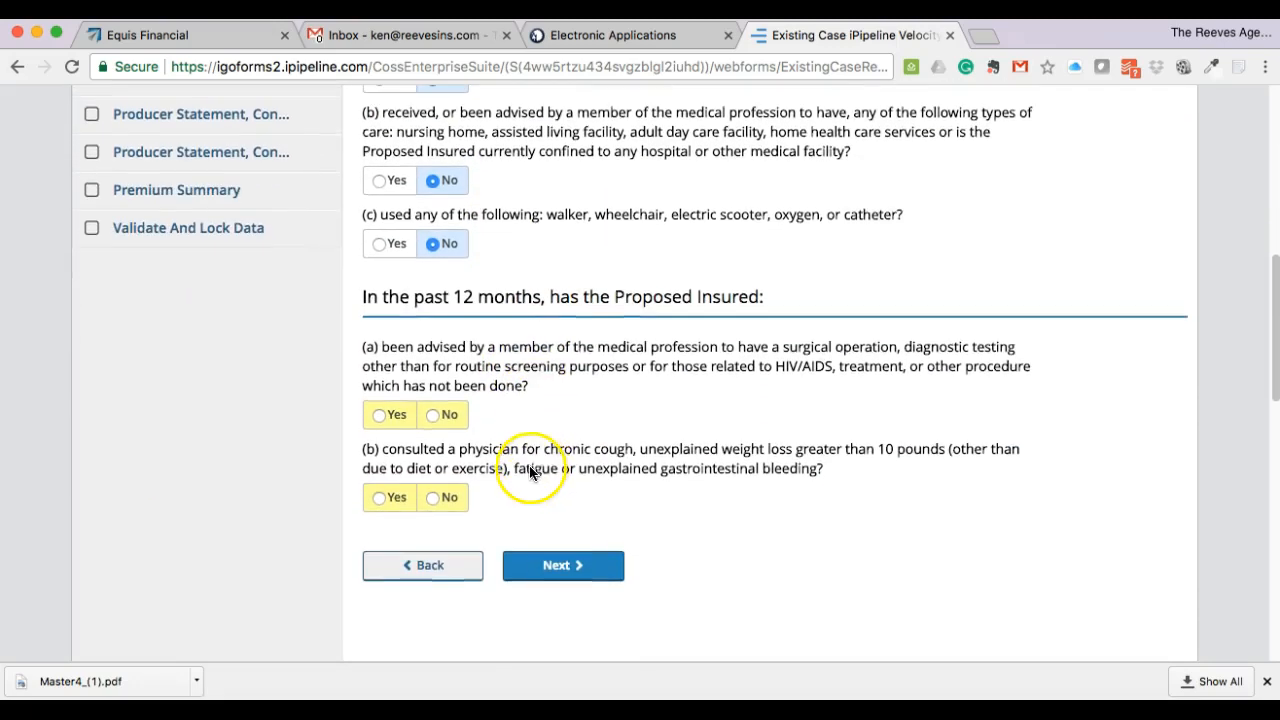
left_click(444, 424)
left_click(434, 498)
left_click(563, 564)
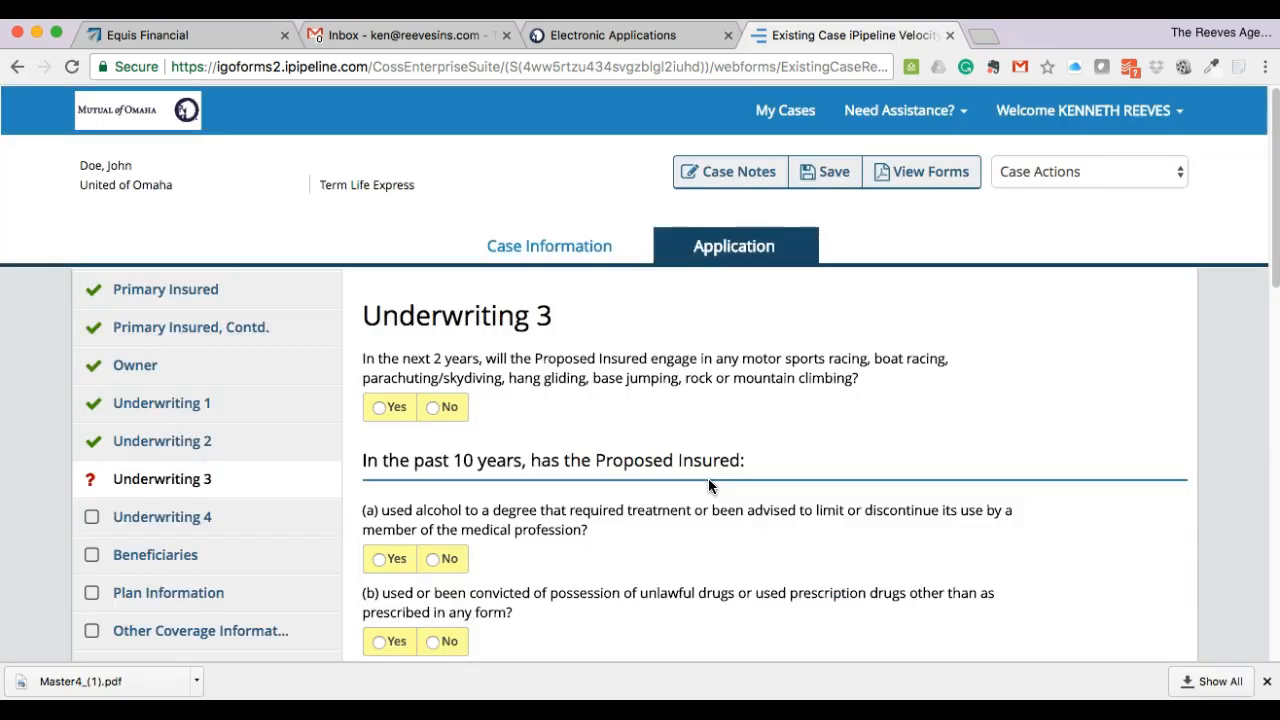
- Answer No to hazardous sports, alcohol treatment, unlawful drugs, felony and hospitalization questions, then continue
scroll(708, 478, "down", 2)
scroll(680, 473, "down", 1)
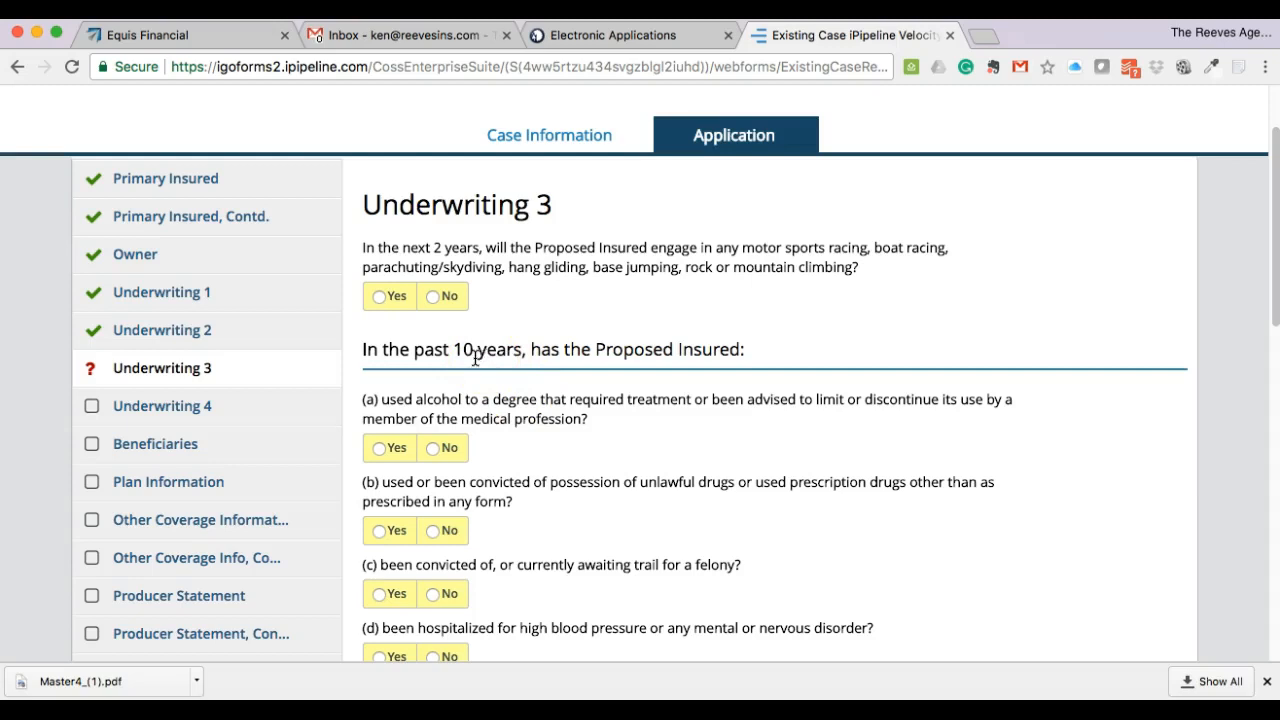
left_click(434, 295)
scroll(560, 410, "down", 2)
left_click(443, 358)
scroll(529, 400, "down", 1)
left_click(445, 386)
scroll(480, 390, "down", 1)
left_click(447, 374)
left_click(447, 519)
left_click(560, 587)
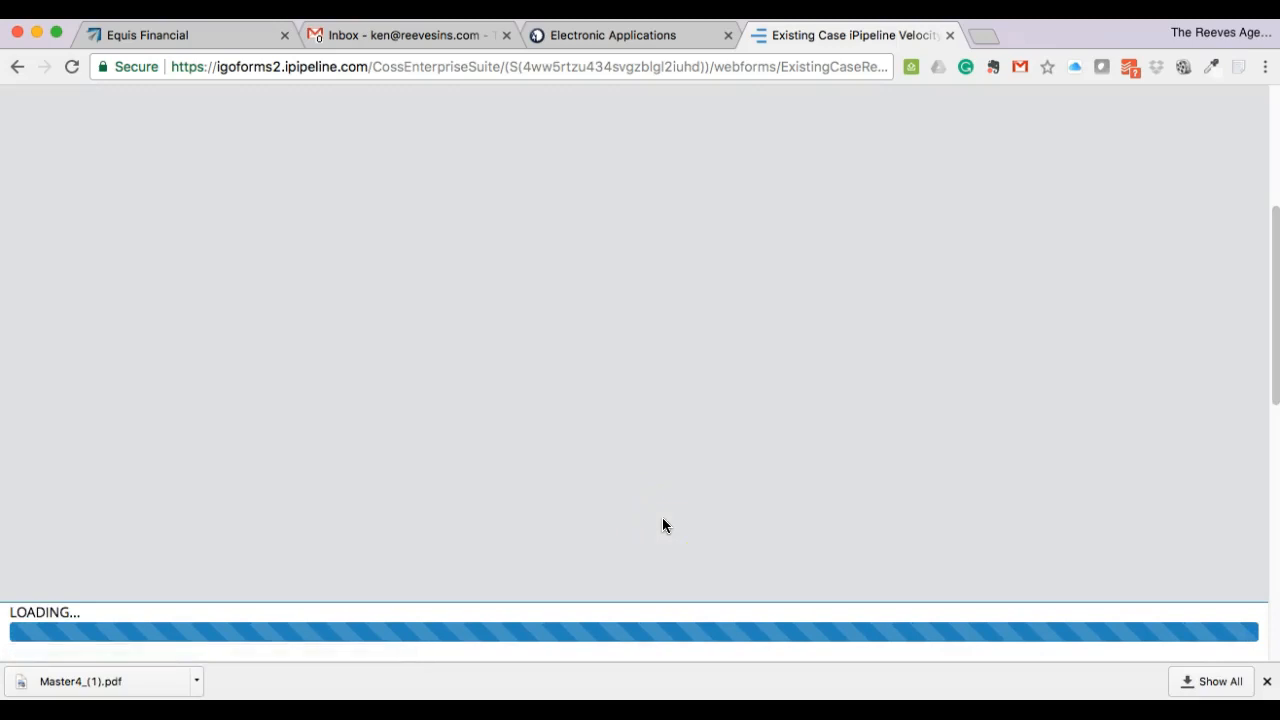
- Answer No to diabetes, diabetes before 50, complications, disability benefits and 5-year consultation questions, then continue
scroll(660, 515, "down", 5)
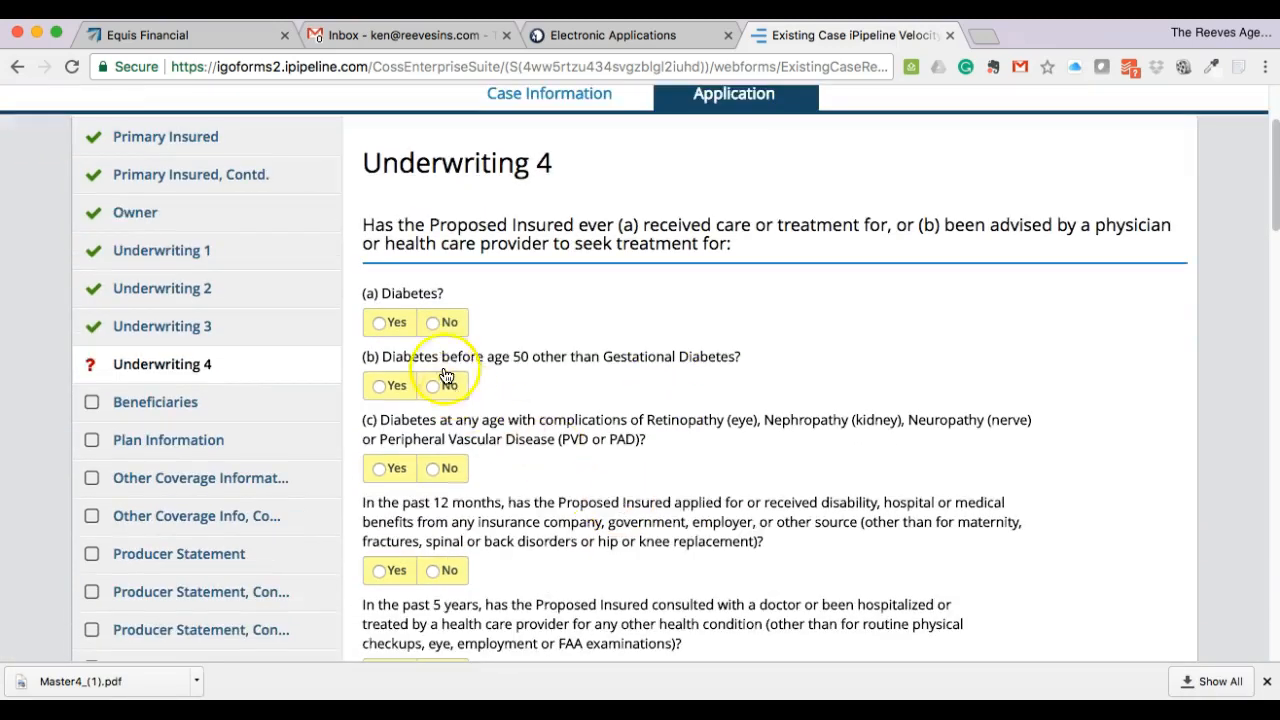
left_click(443, 323)
left_click(442, 387)
scroll(591, 440, "down", 1)
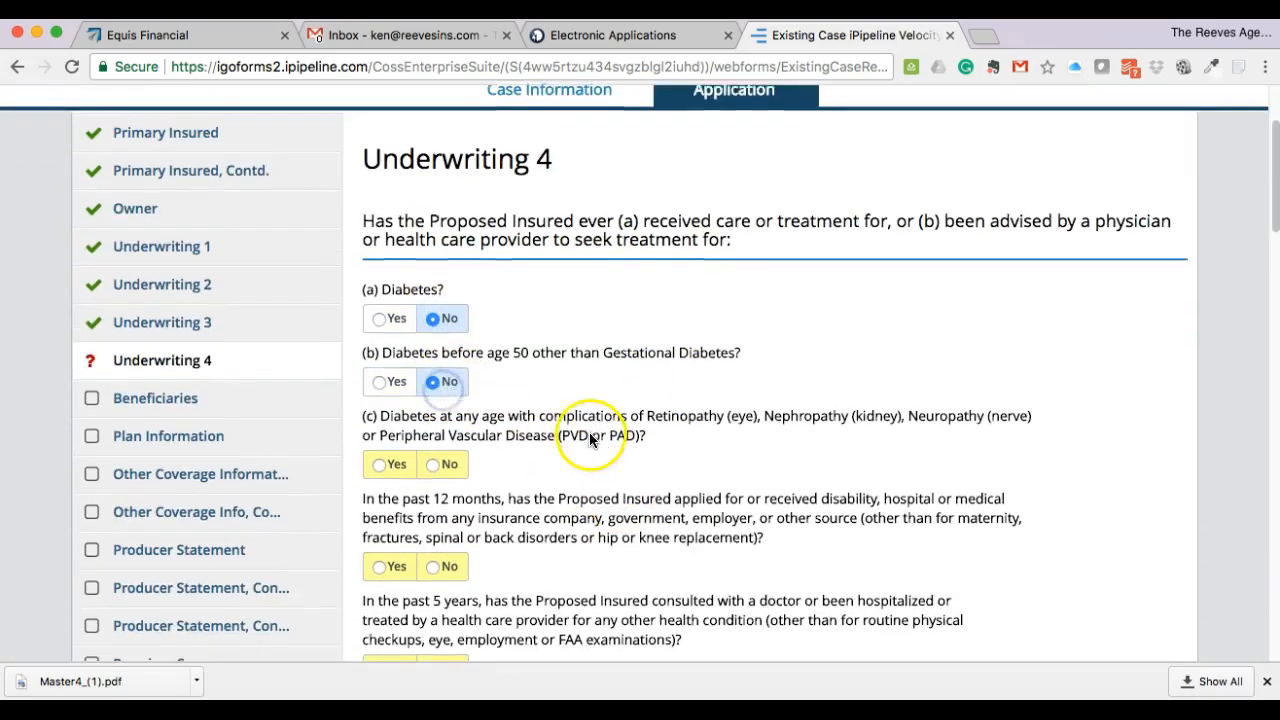
scroll(520, 435, "down", 1)
left_click(432, 428)
scroll(567, 404, "down", 2)
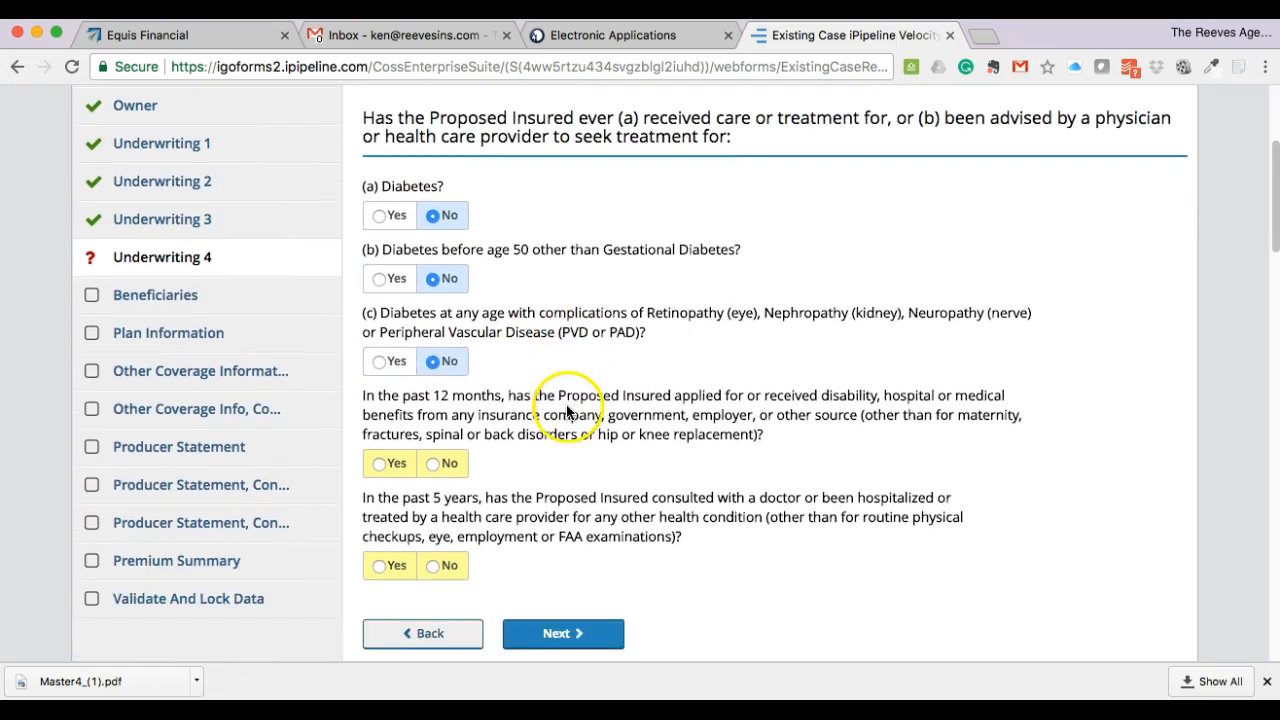
left_click(446, 459)
left_click(451, 563)
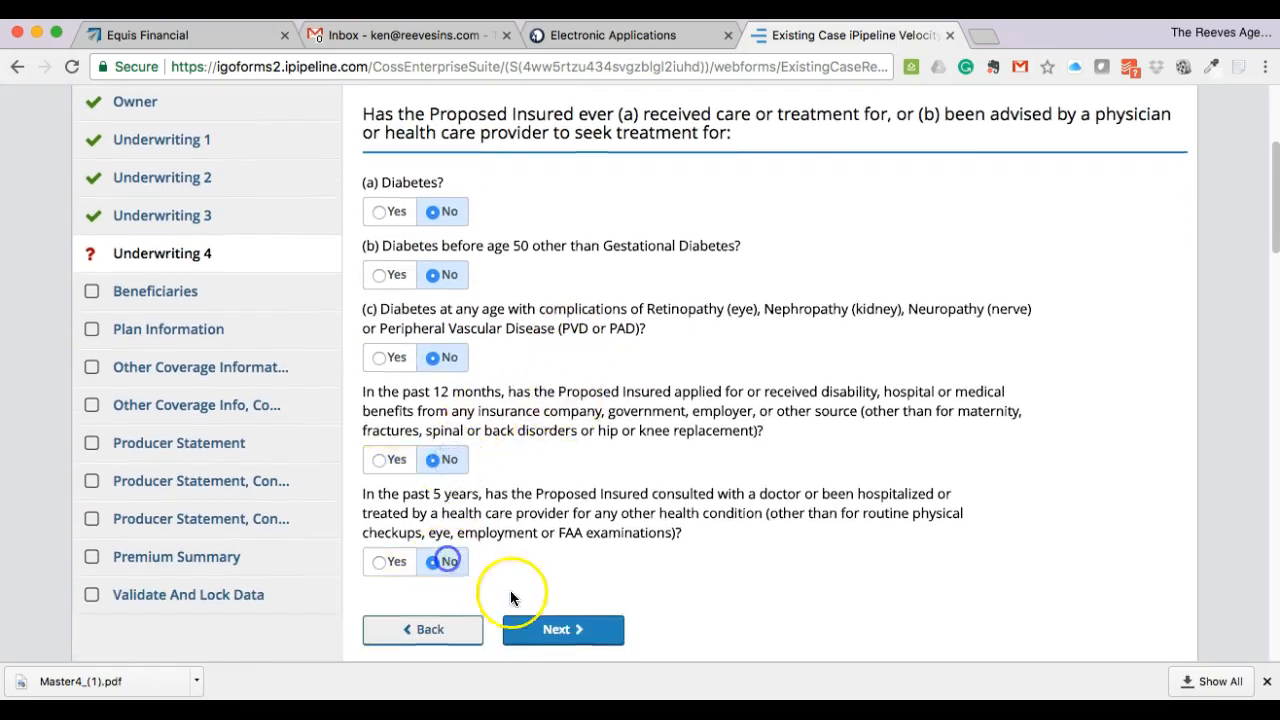
left_click(552, 632)
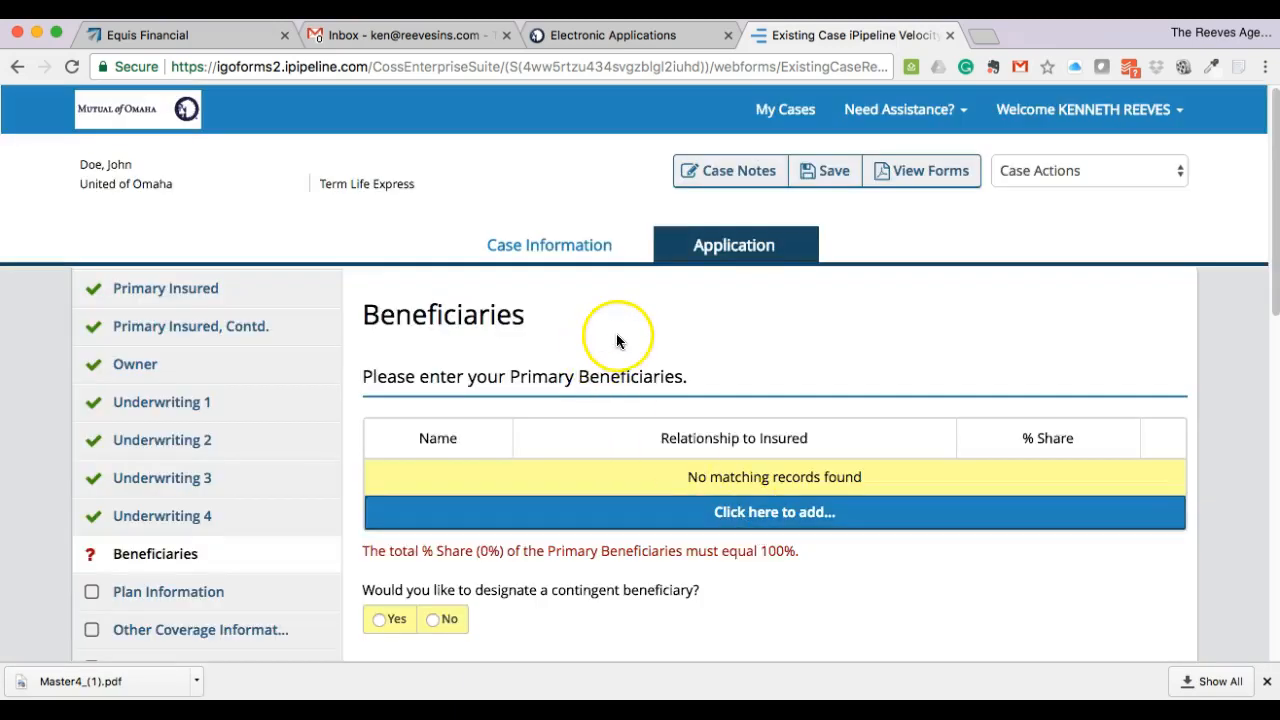
- Add an individual primary beneficiary with first and last name and relationship Parent, then save
scroll(613, 331, "down", 3)
left_click(715, 392)
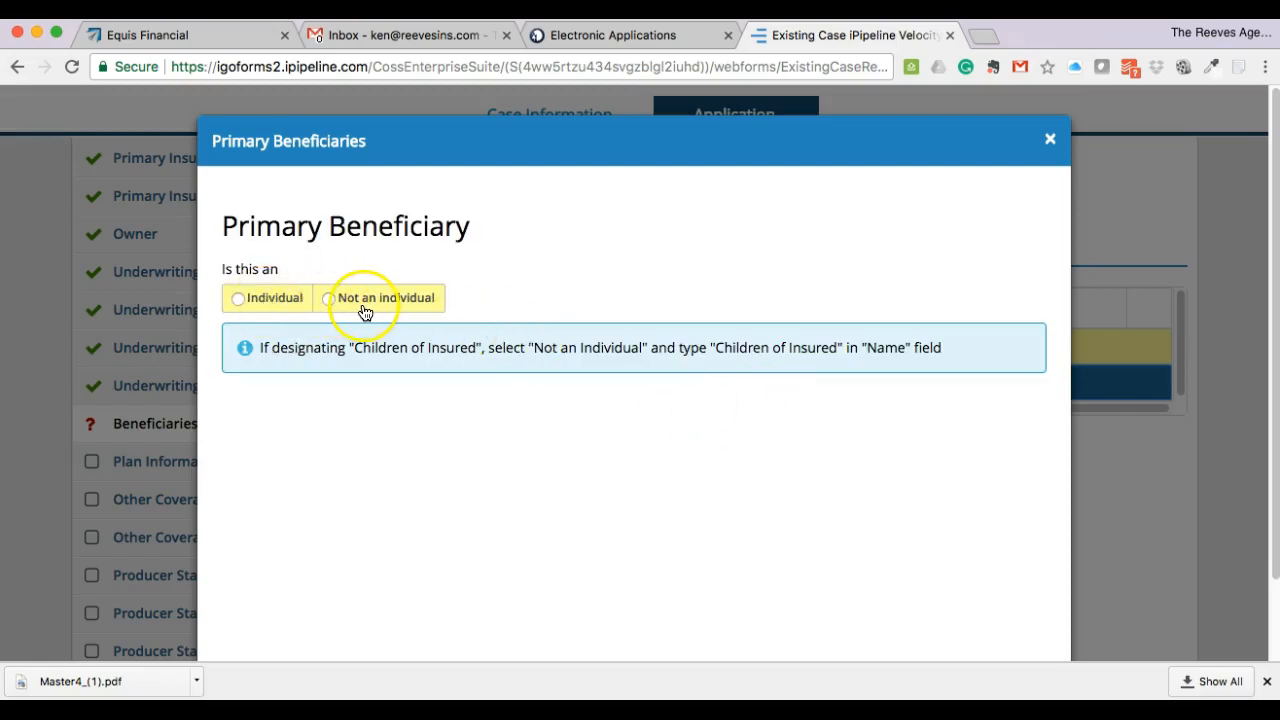
left_click(272, 302)
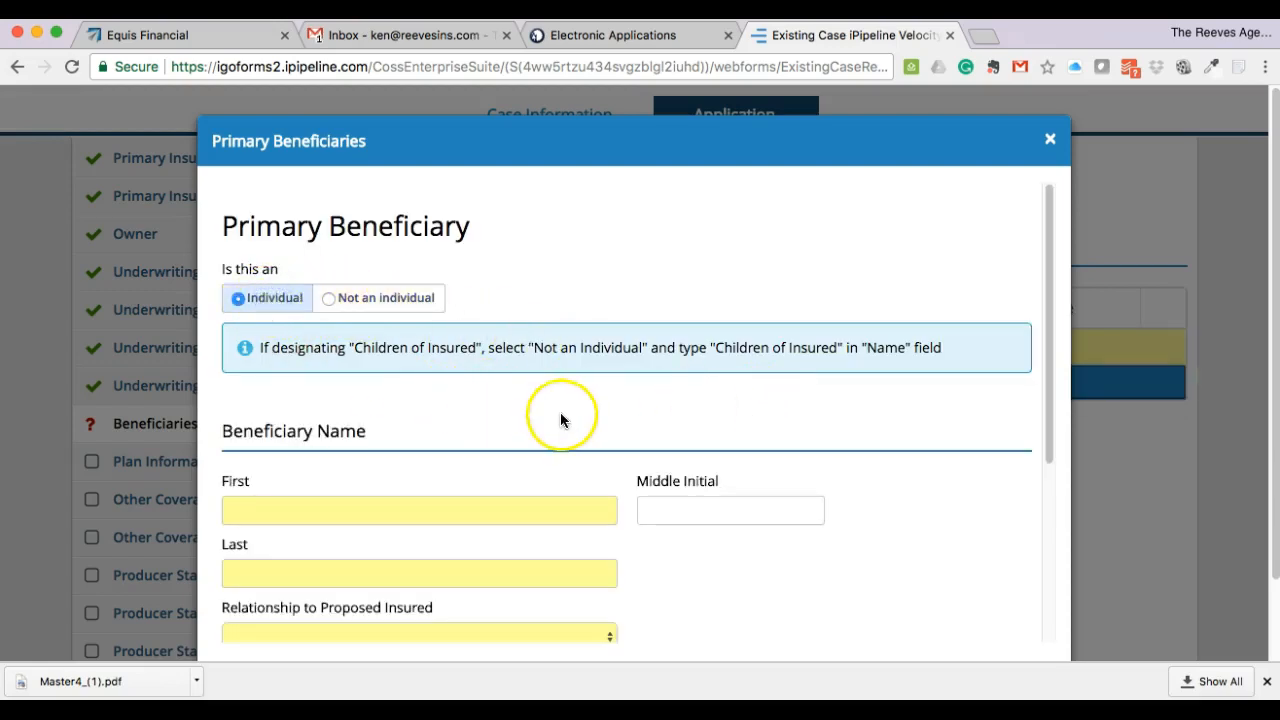
scroll(640, 412, "down", 3)
left_click(404, 348)
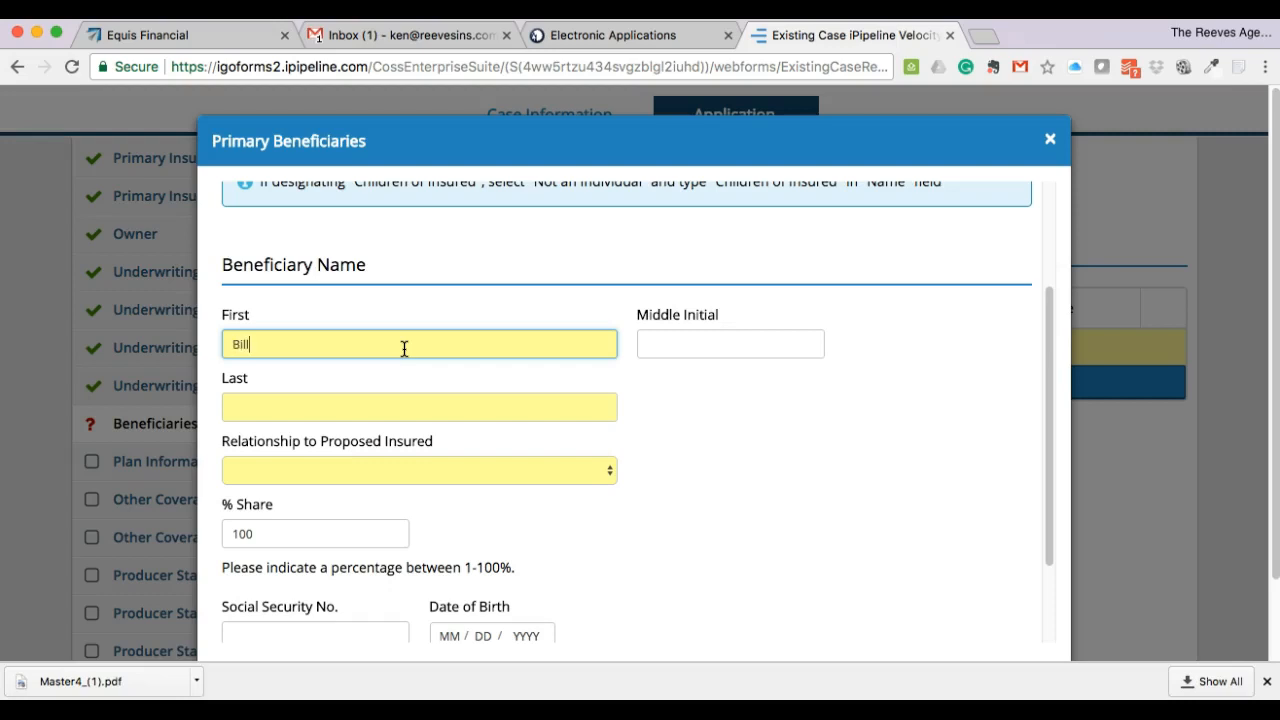
left_click(371, 407)
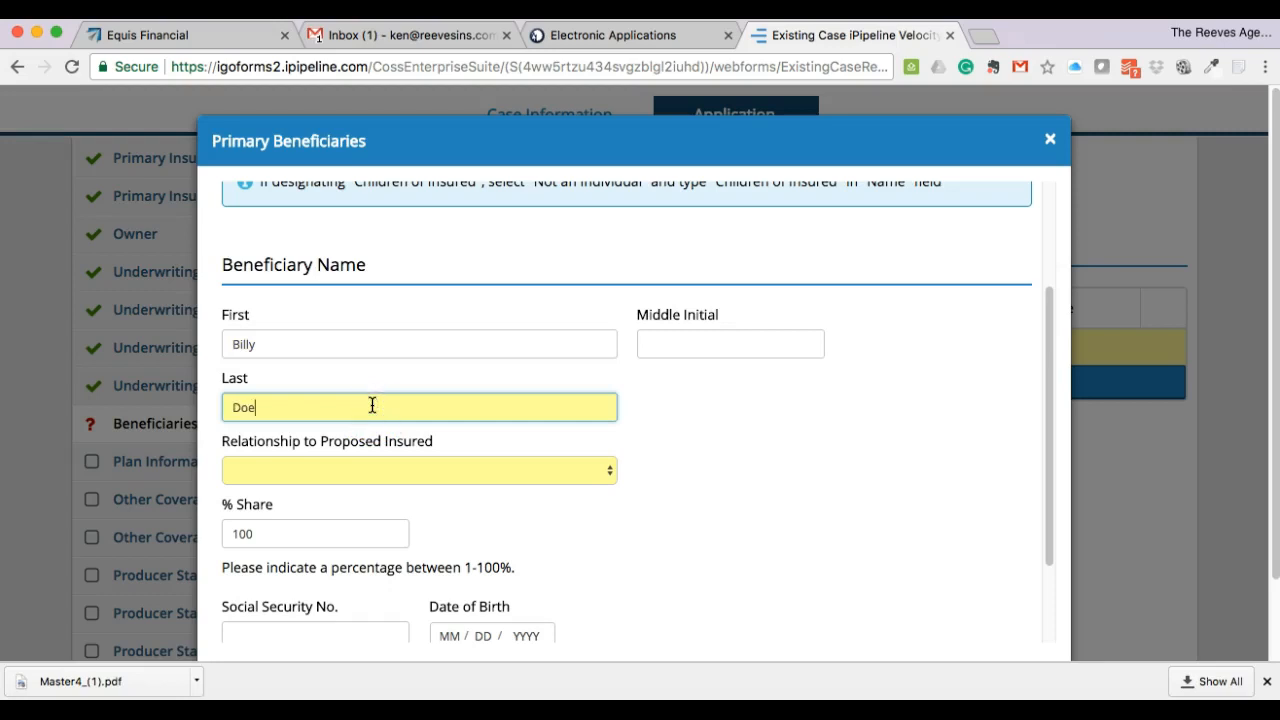
left_click(396, 472)
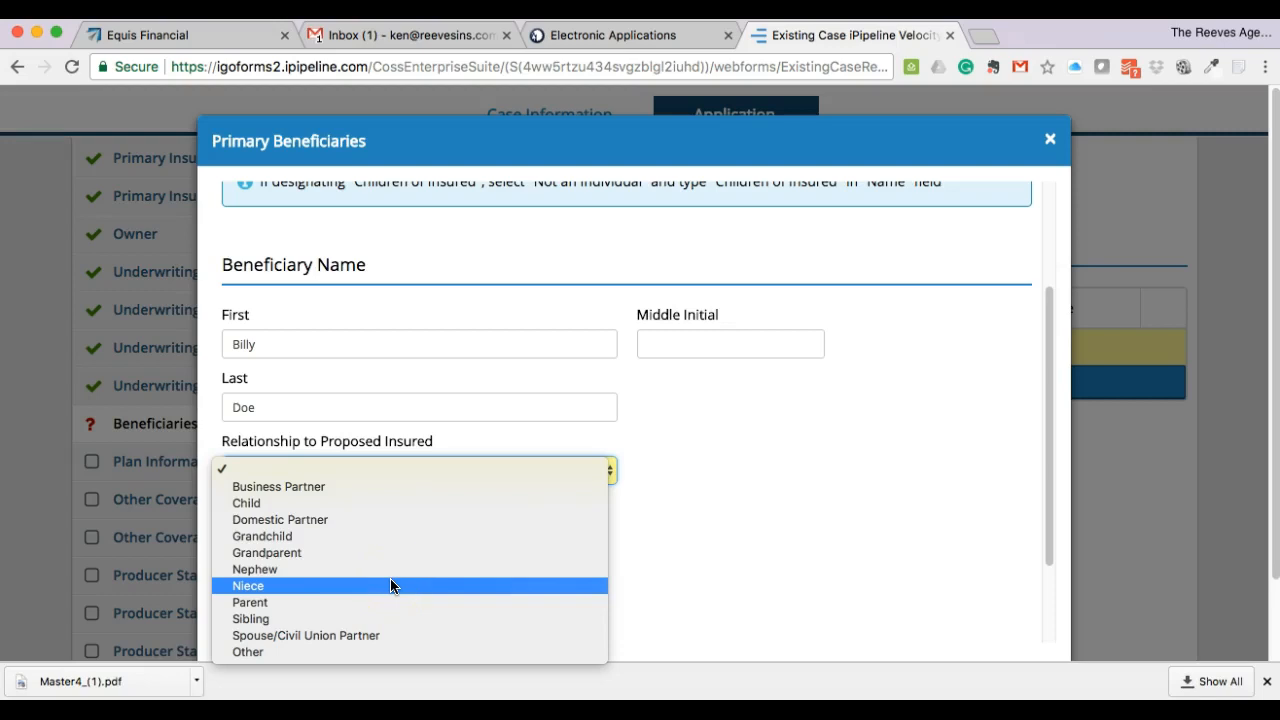
left_click(378, 621)
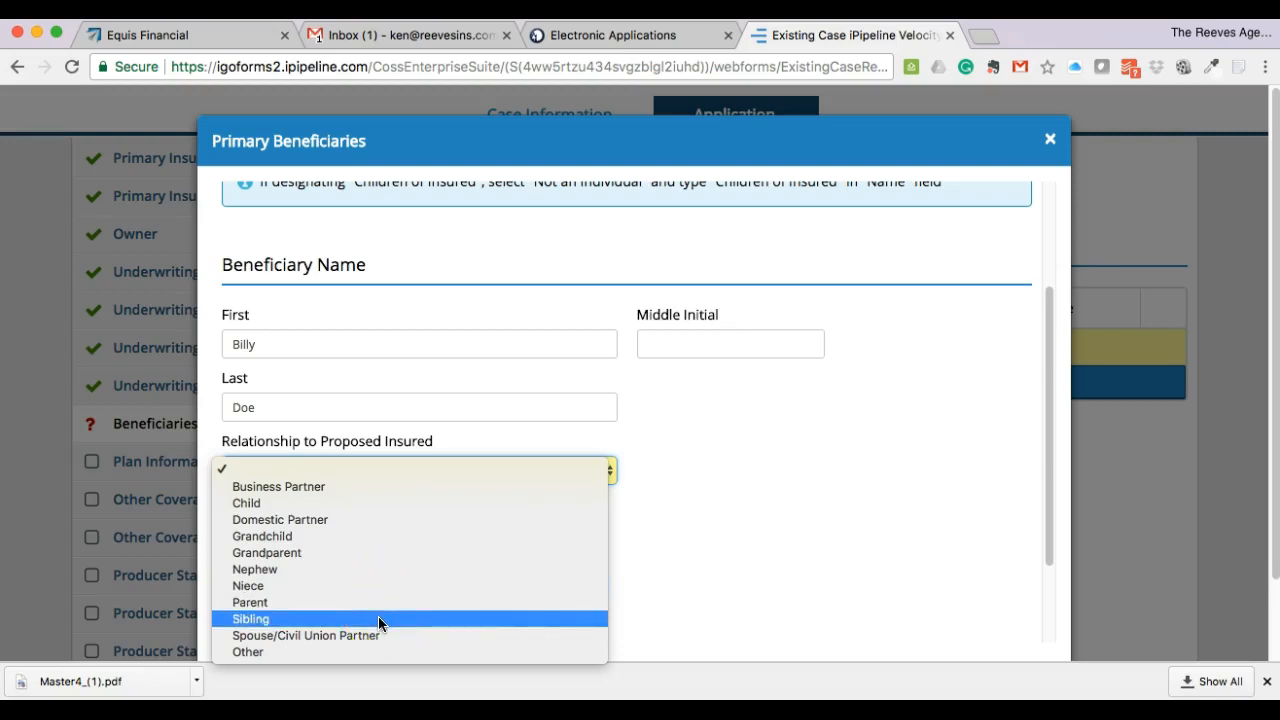
left_click(371, 602)
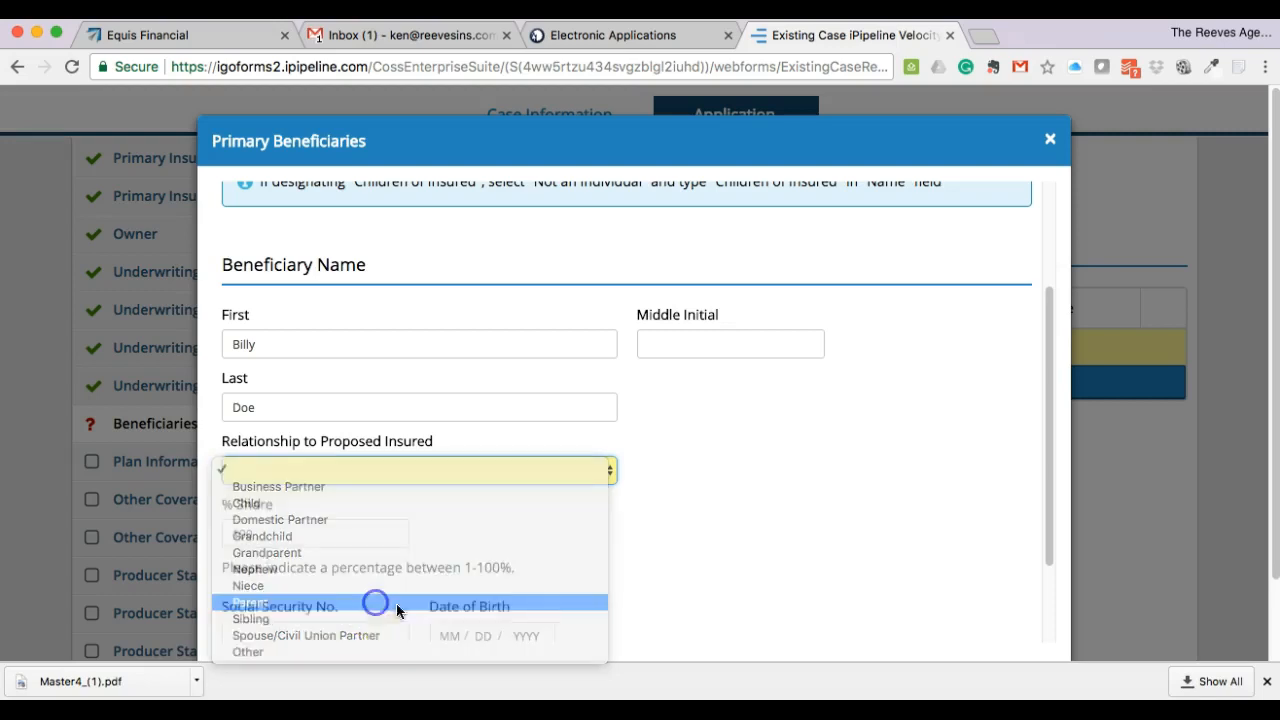
scroll(664, 562, "down", 4)
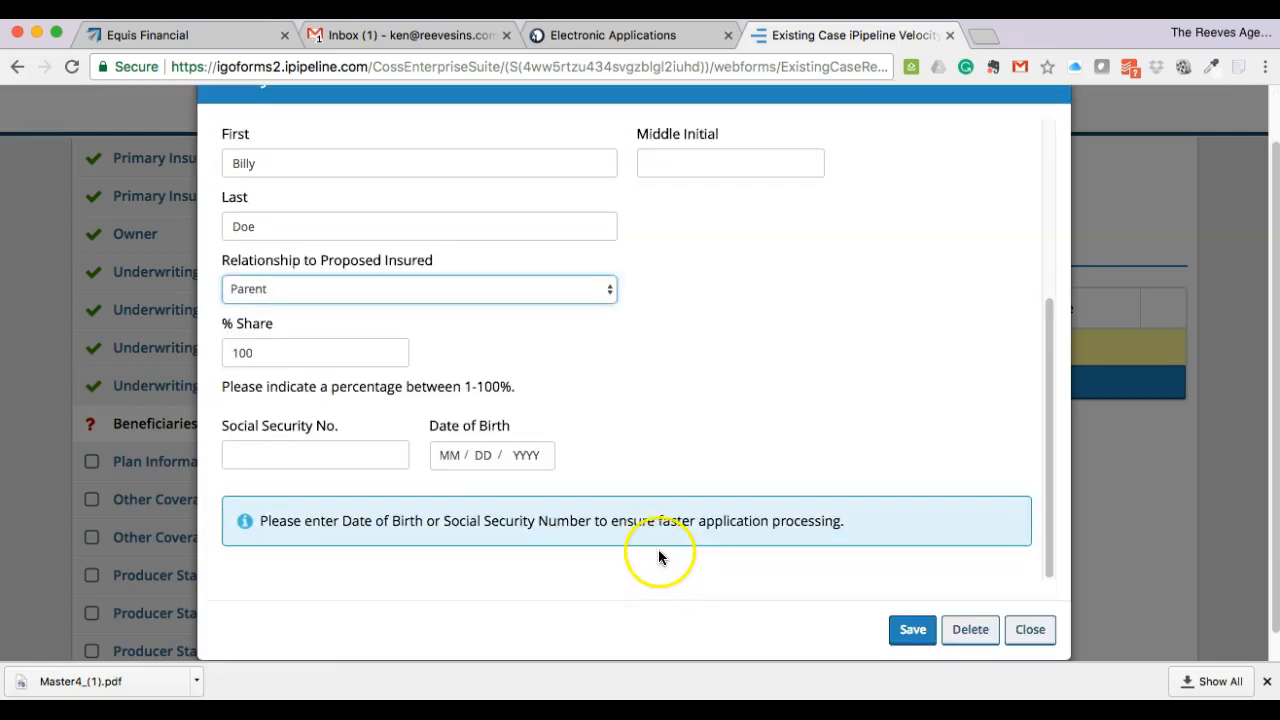
left_click(912, 630)
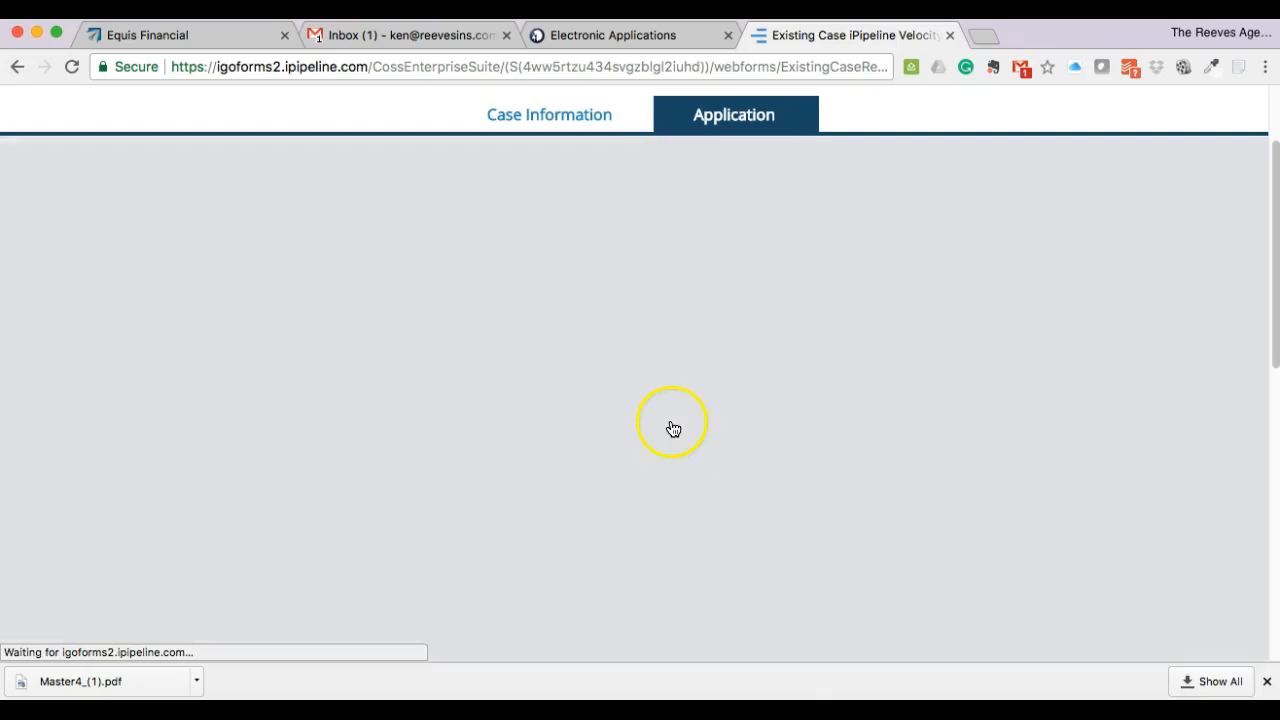
- Answer Yes to naming a contingent beneficiary and open the Contingent Beneficiary entry form
scroll(531, 410, "down", 4)
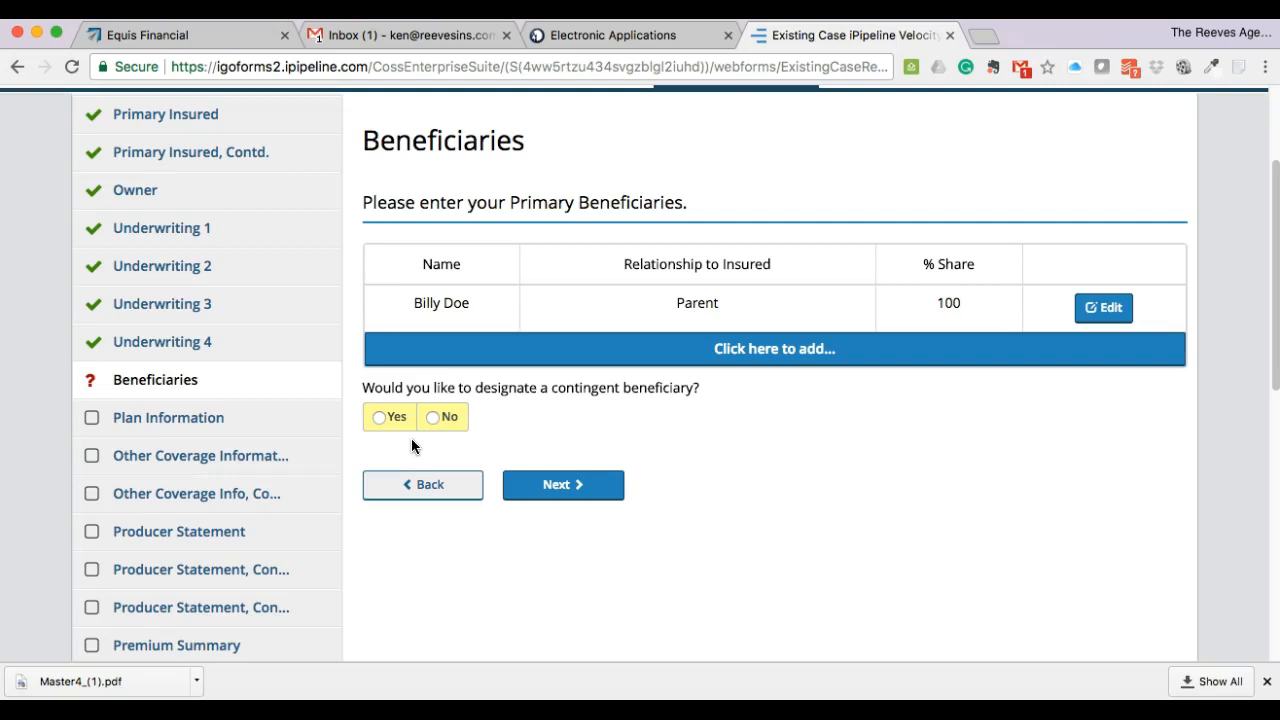
left_click(380, 417)
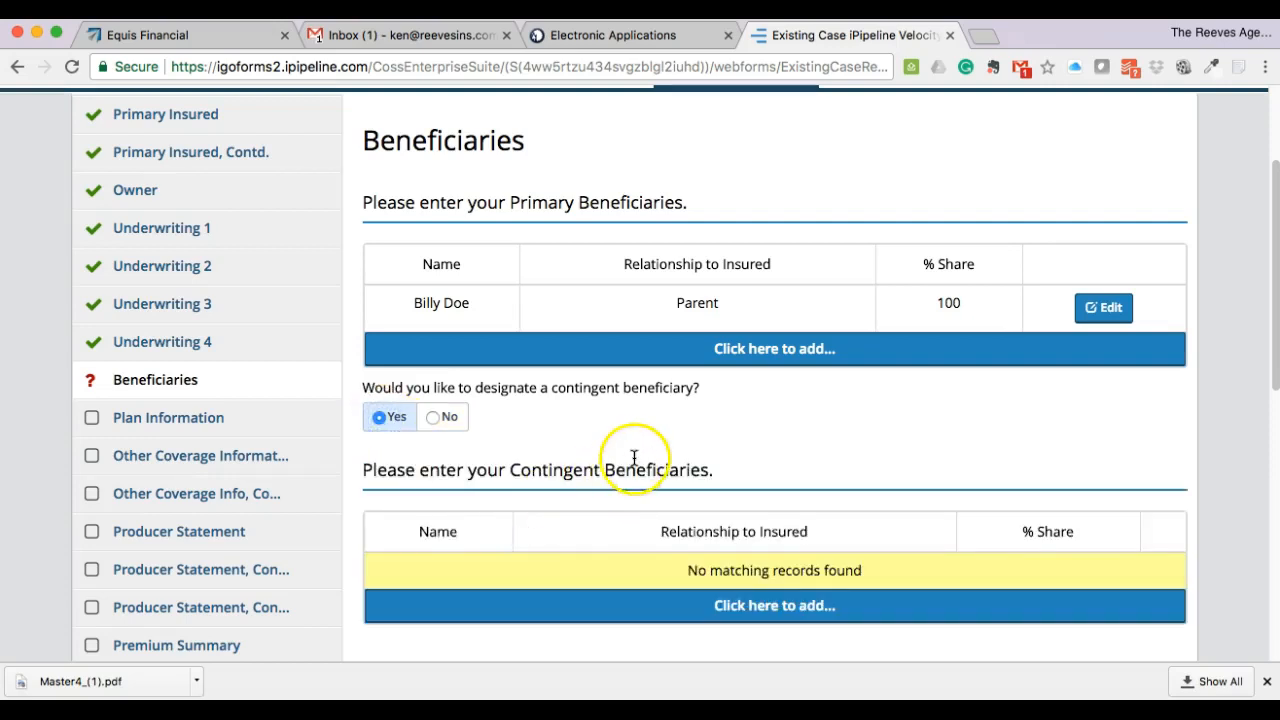
scroll(633, 458, "down", 3)
left_click(772, 530)
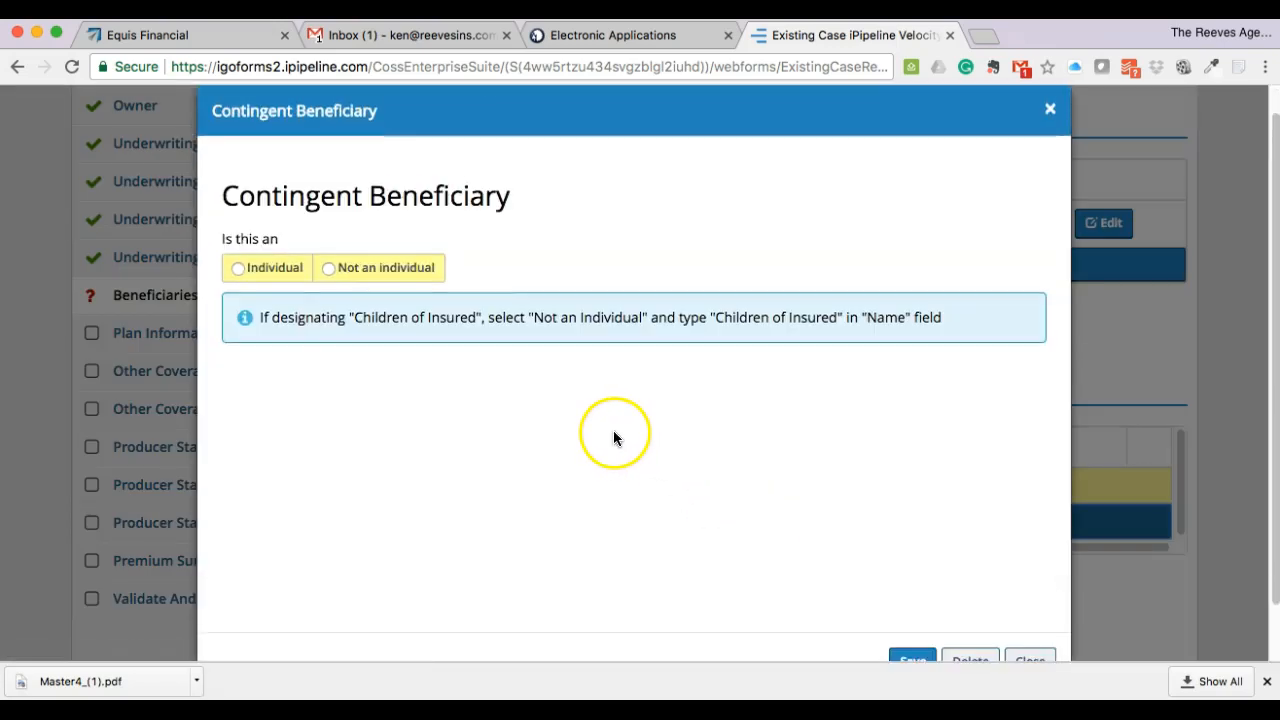
- Enter an individual contingent beneficiary's first and last name, relationship Parent, 100% share, and save
scroll(613, 437, "down", 1)
left_click(267, 245)
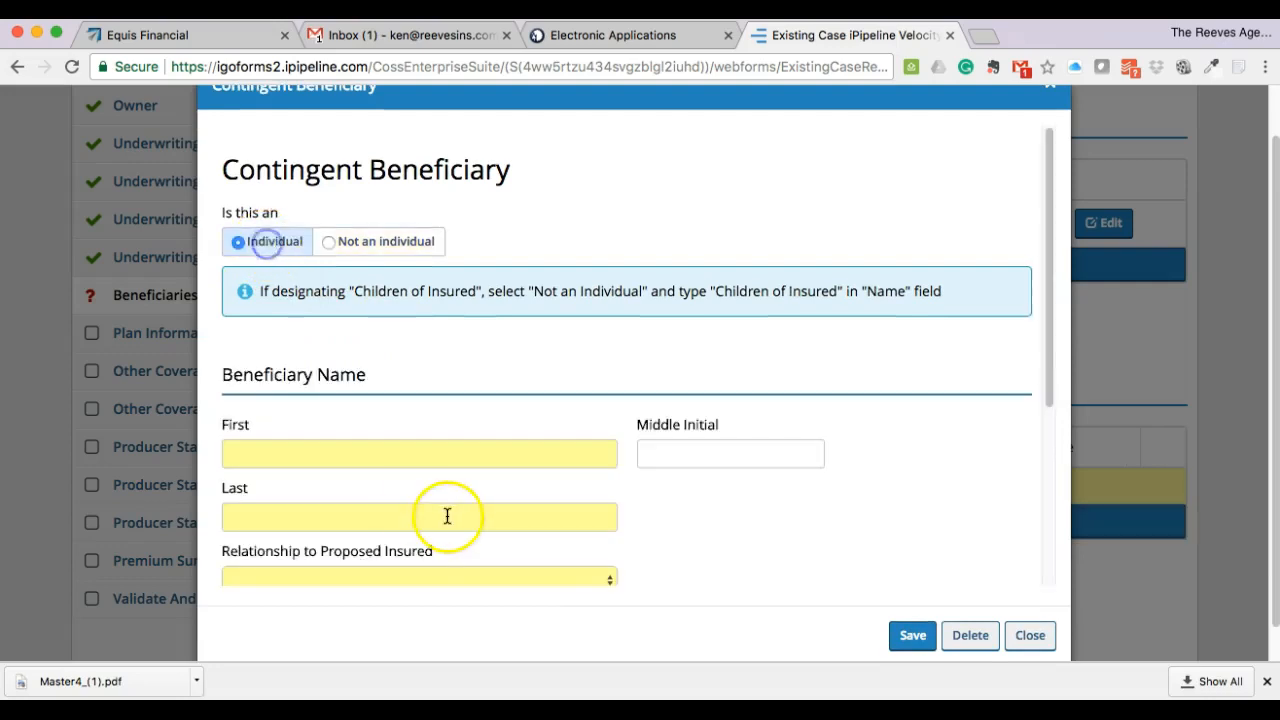
scroll(527, 400, "down", 4)
left_click(299, 326)
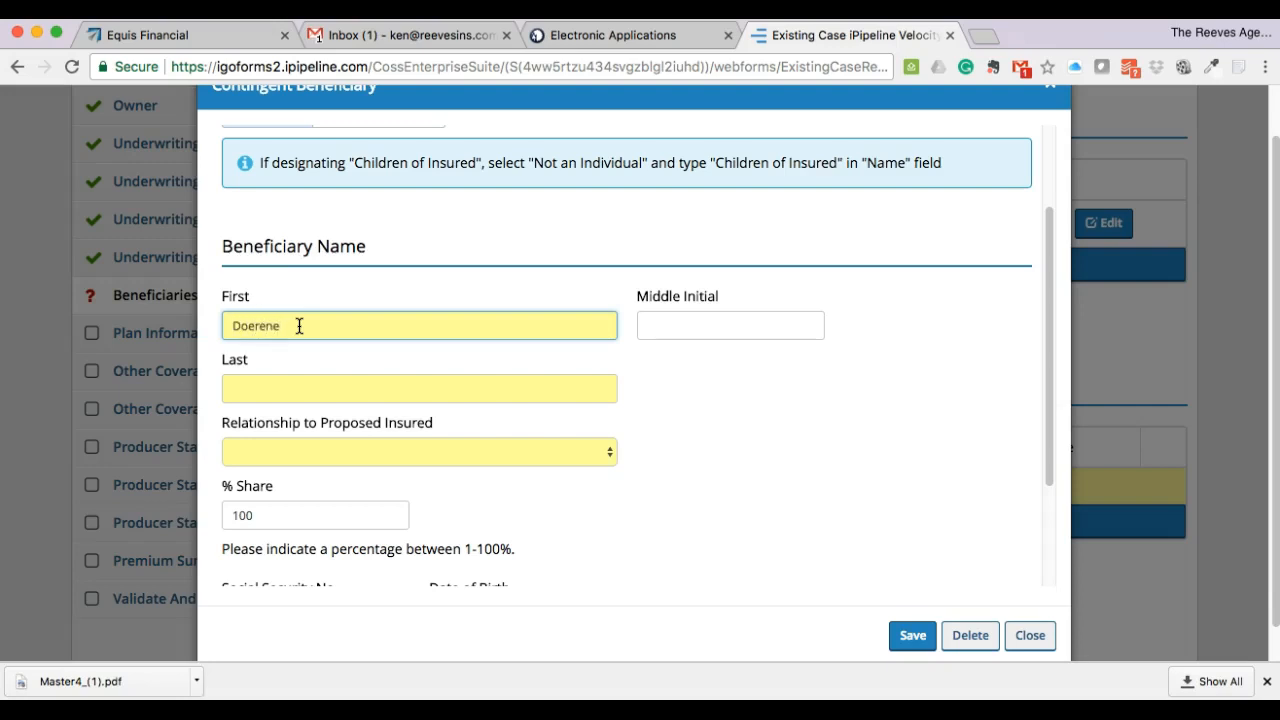
type("Doerene")
left_click(304, 377)
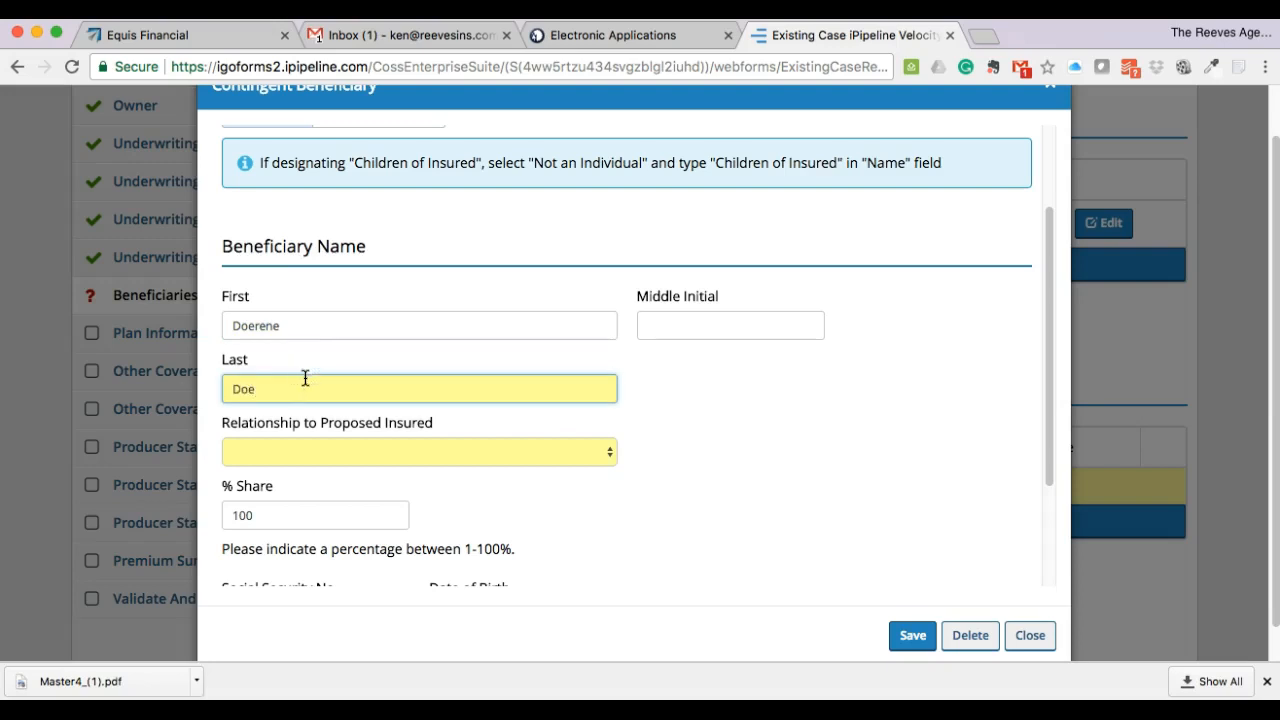
left_click(313, 451)
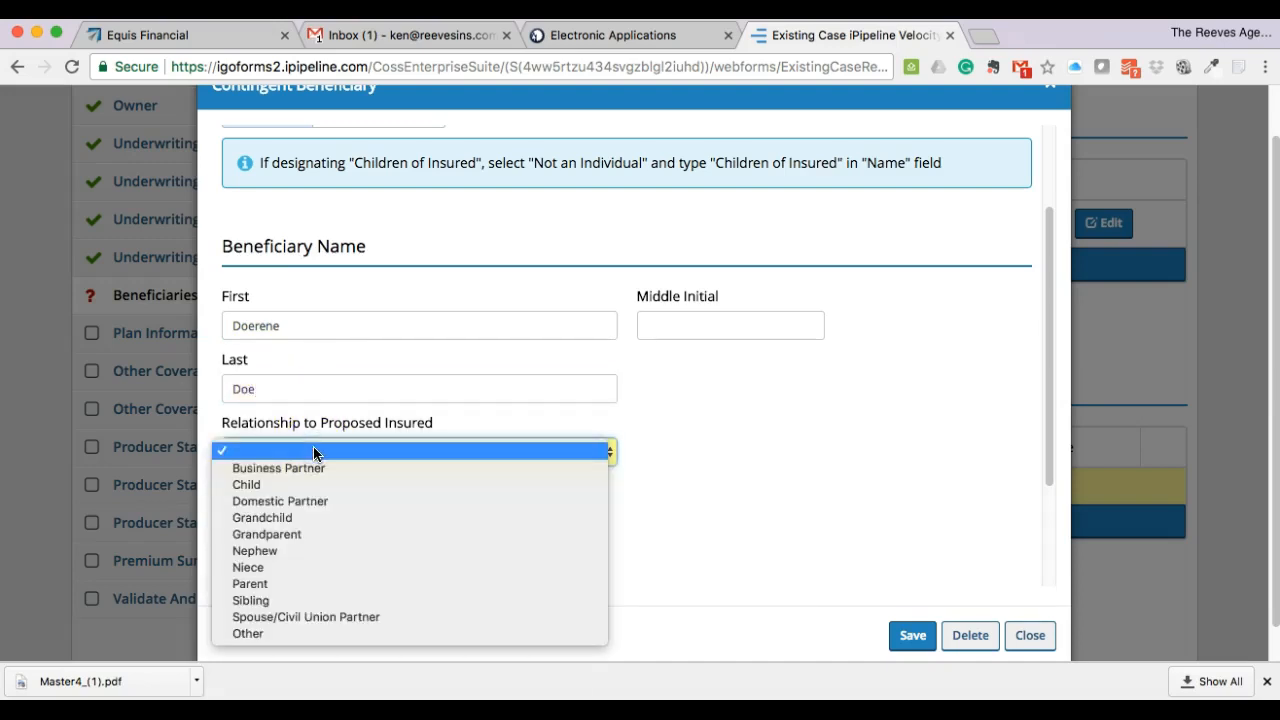
left_click(312, 583)
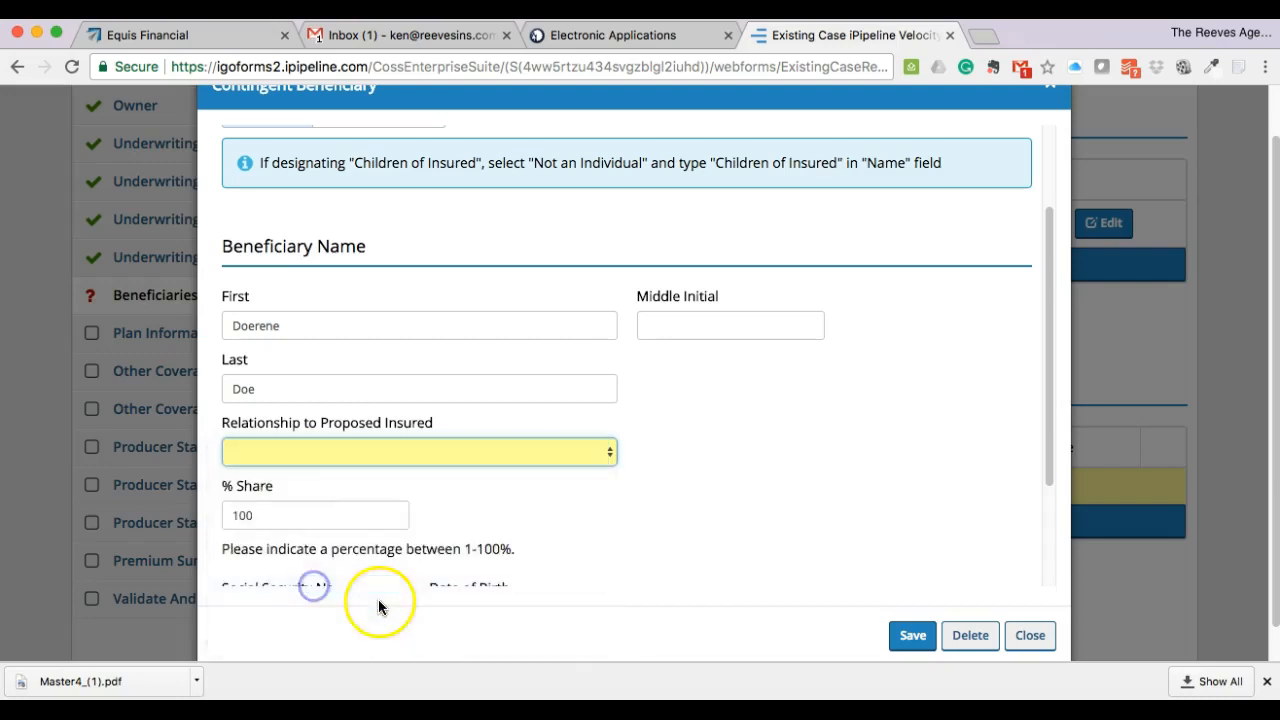
scroll(755, 463, "down", 3)
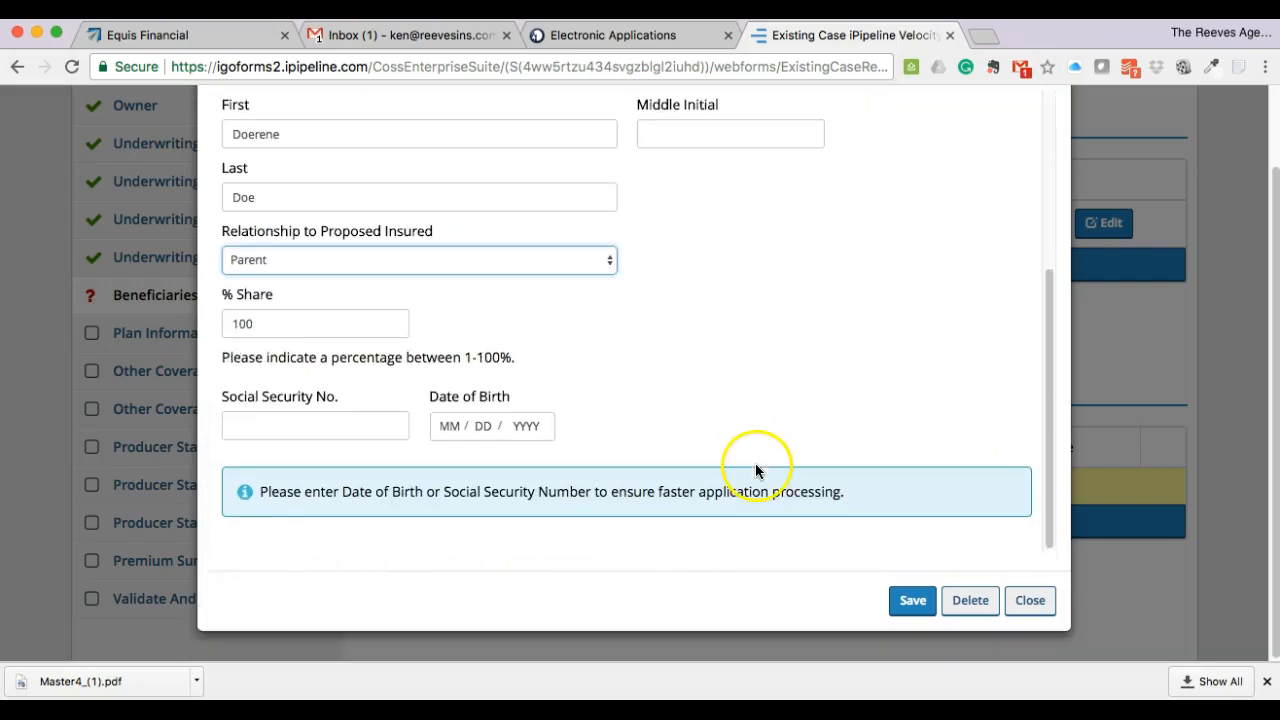
left_click(909, 607)
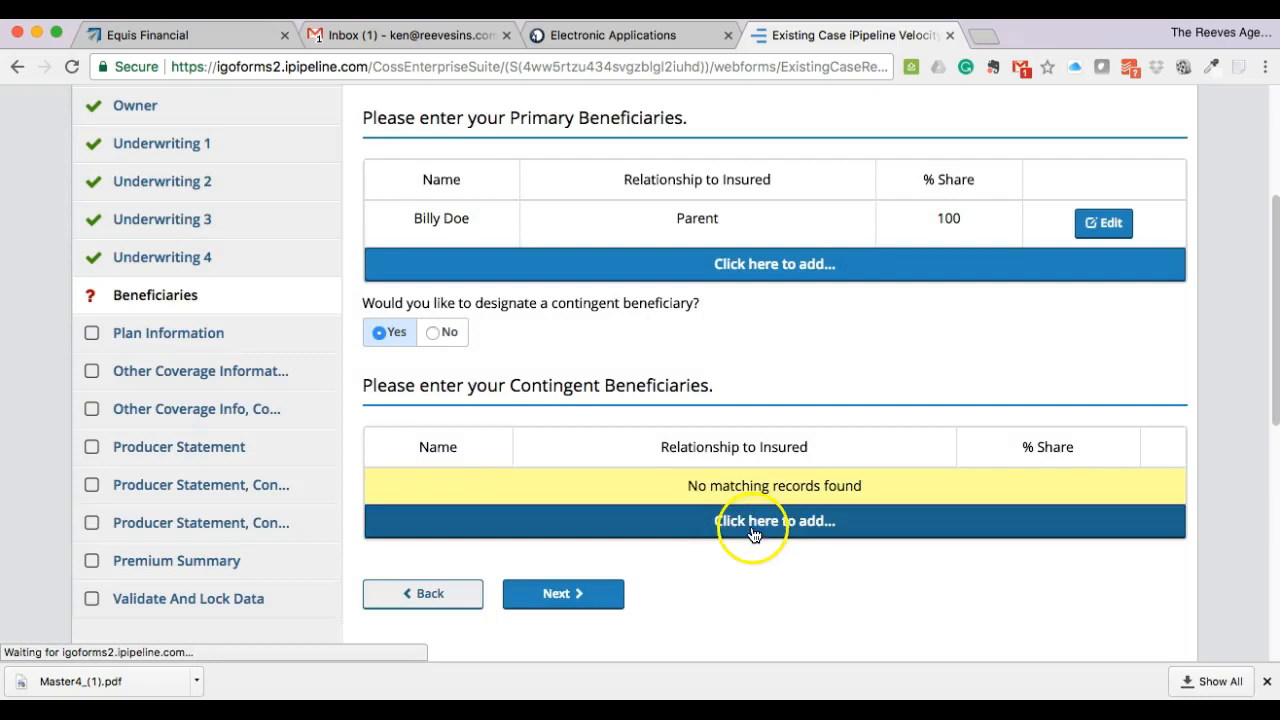
left_click(754, 535)
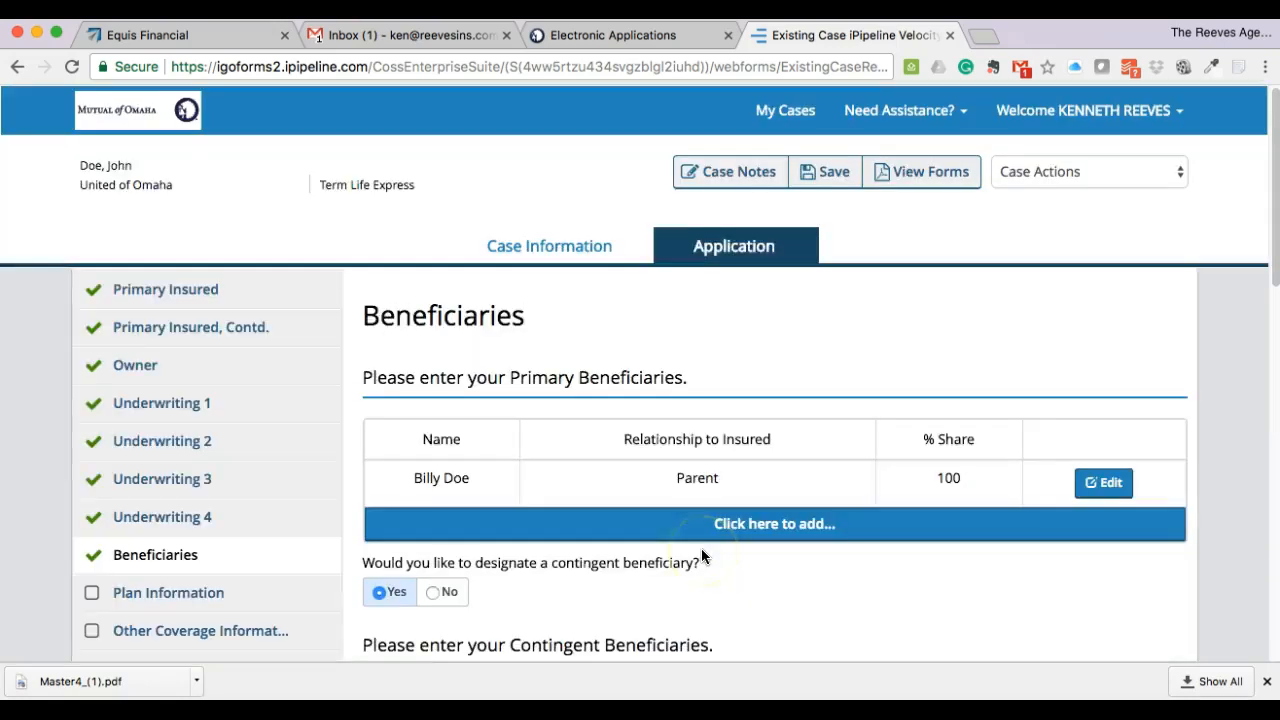
- On the Plan Information page, enter $100,000 as the amount of insurance
scroll(701, 550, "down", 5)
left_click(588, 546)
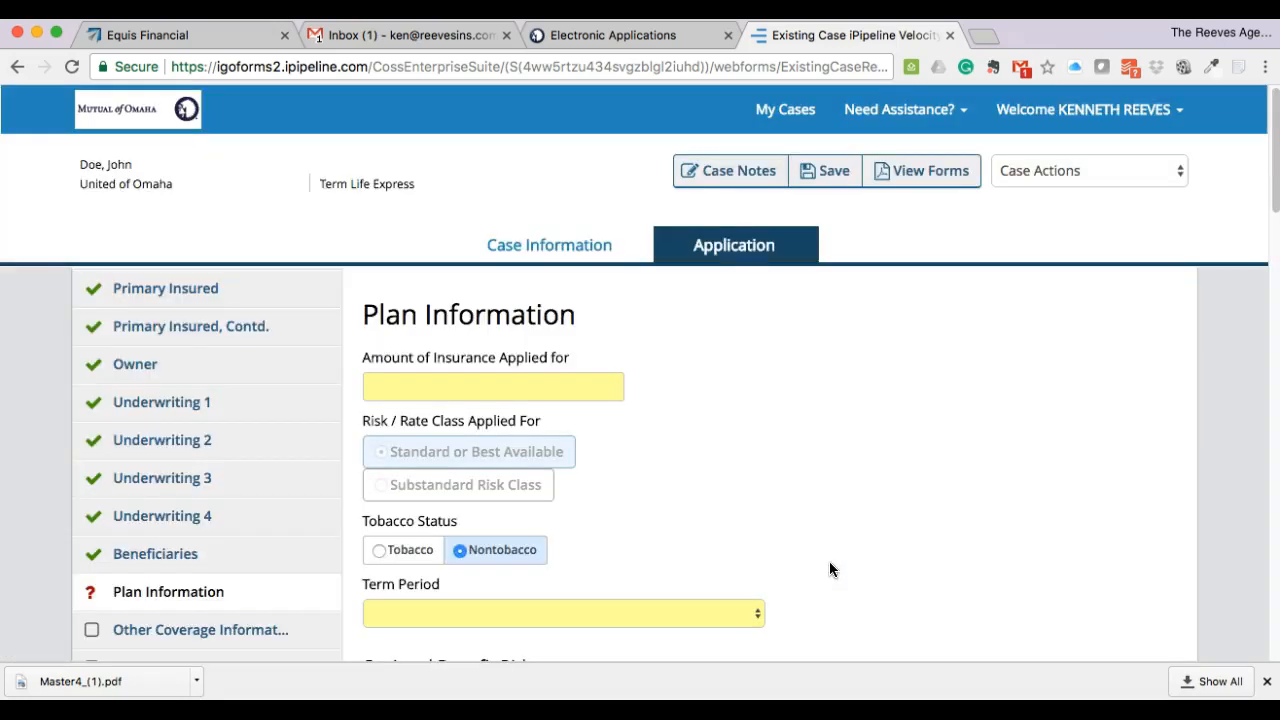
scroll(829, 561, "down", 2)
left_click(531, 283)
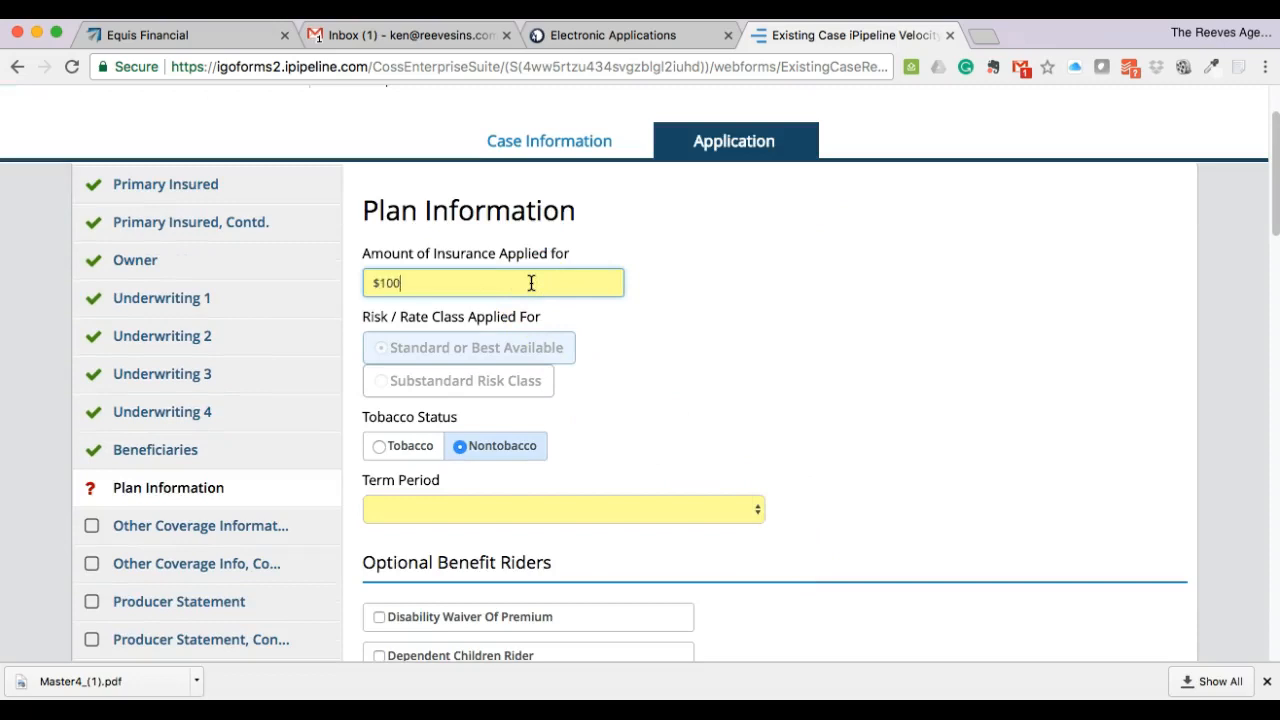
left_click(651, 342)
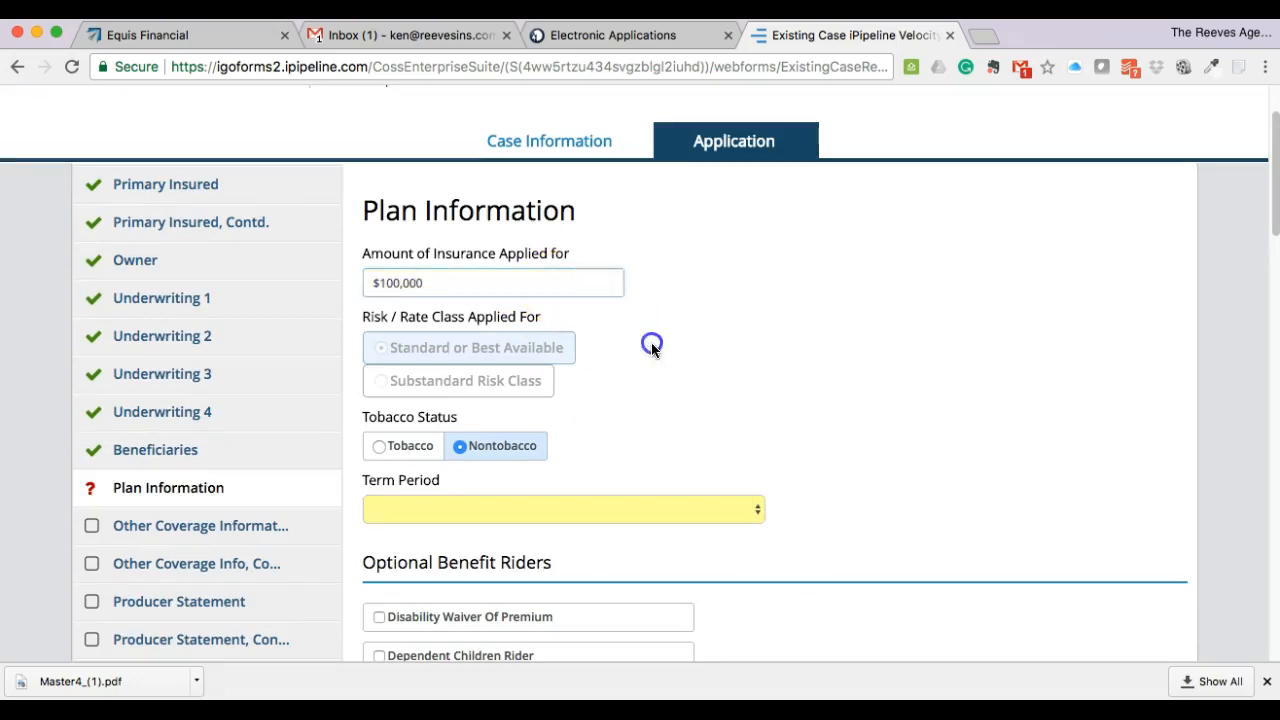
- Choose the 20 Year with 20 Year Guarantee Non-ROP term period and continue
scroll(658, 415, "down", 2)
left_click(661, 421)
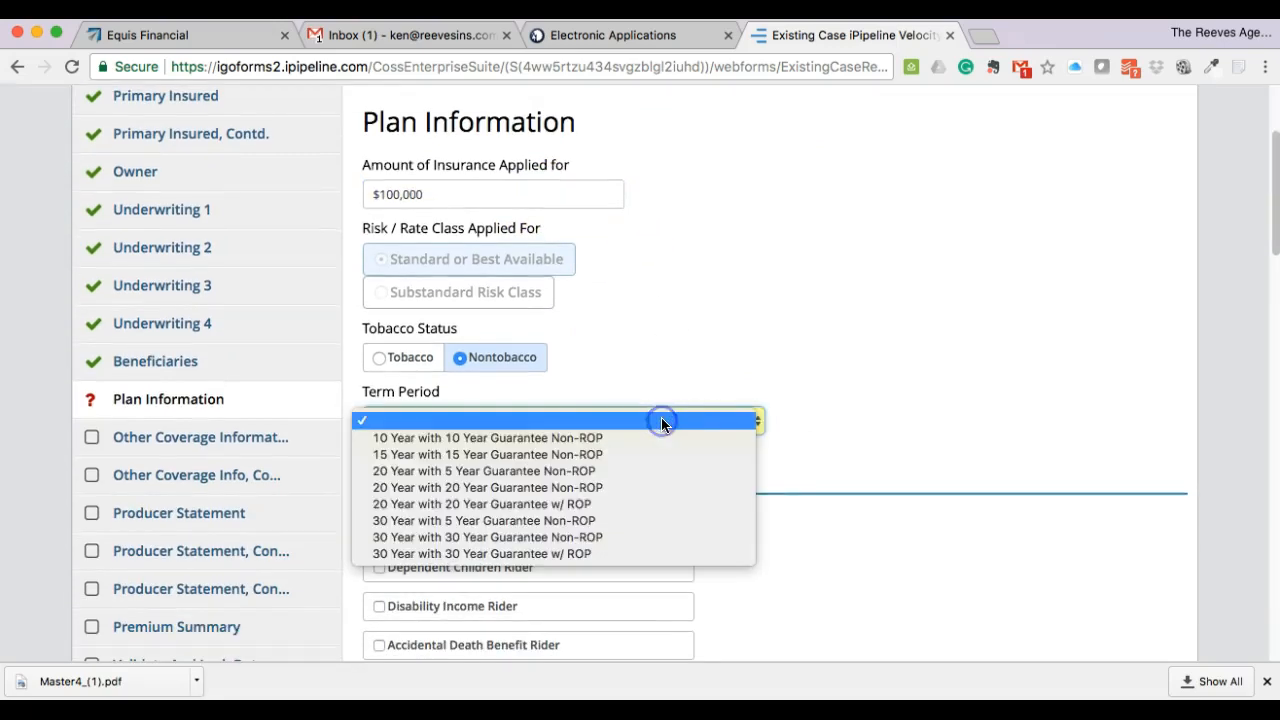
left_click(587, 503)
left_click(582, 421)
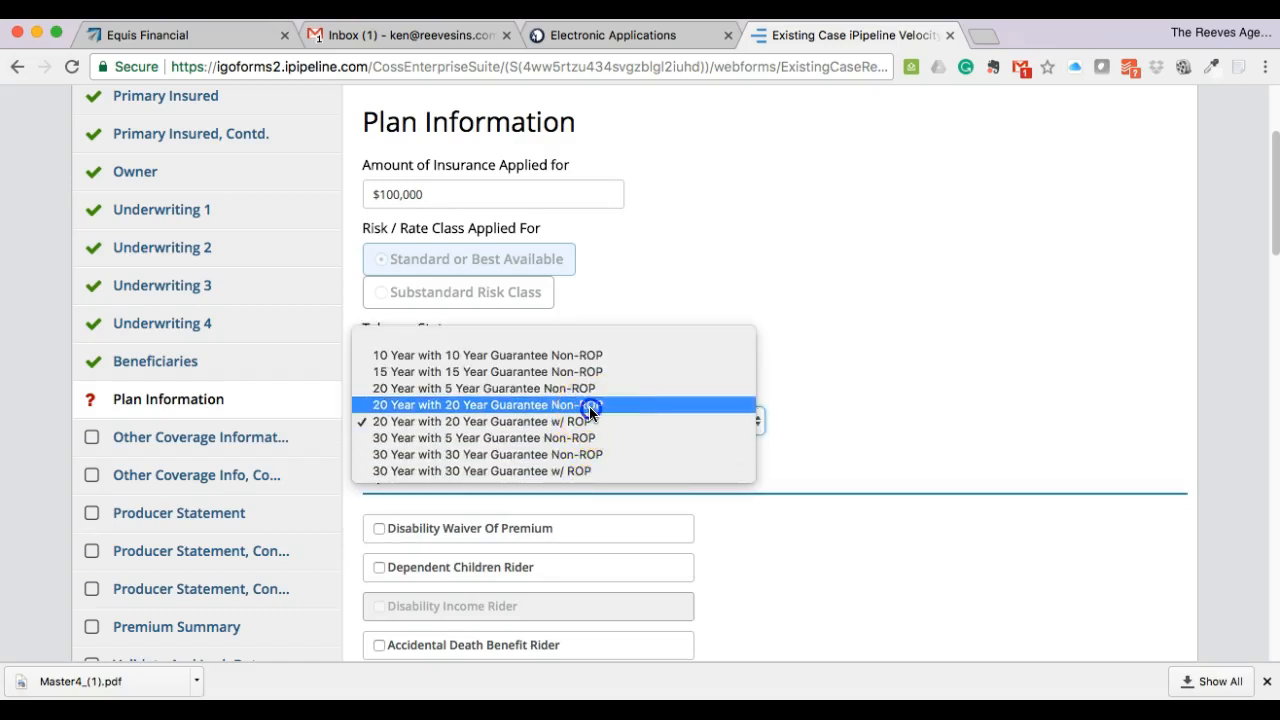
left_click(589, 406)
scroll(839, 425, "down", 5)
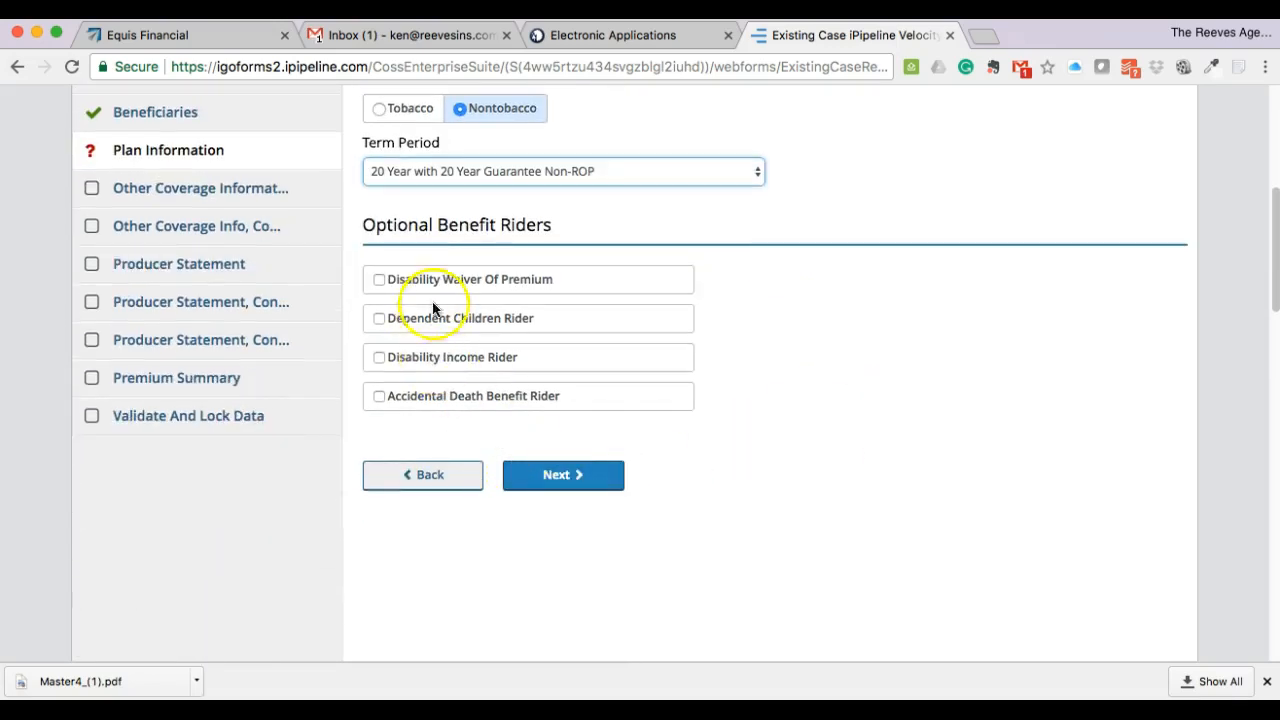
left_click(549, 474)
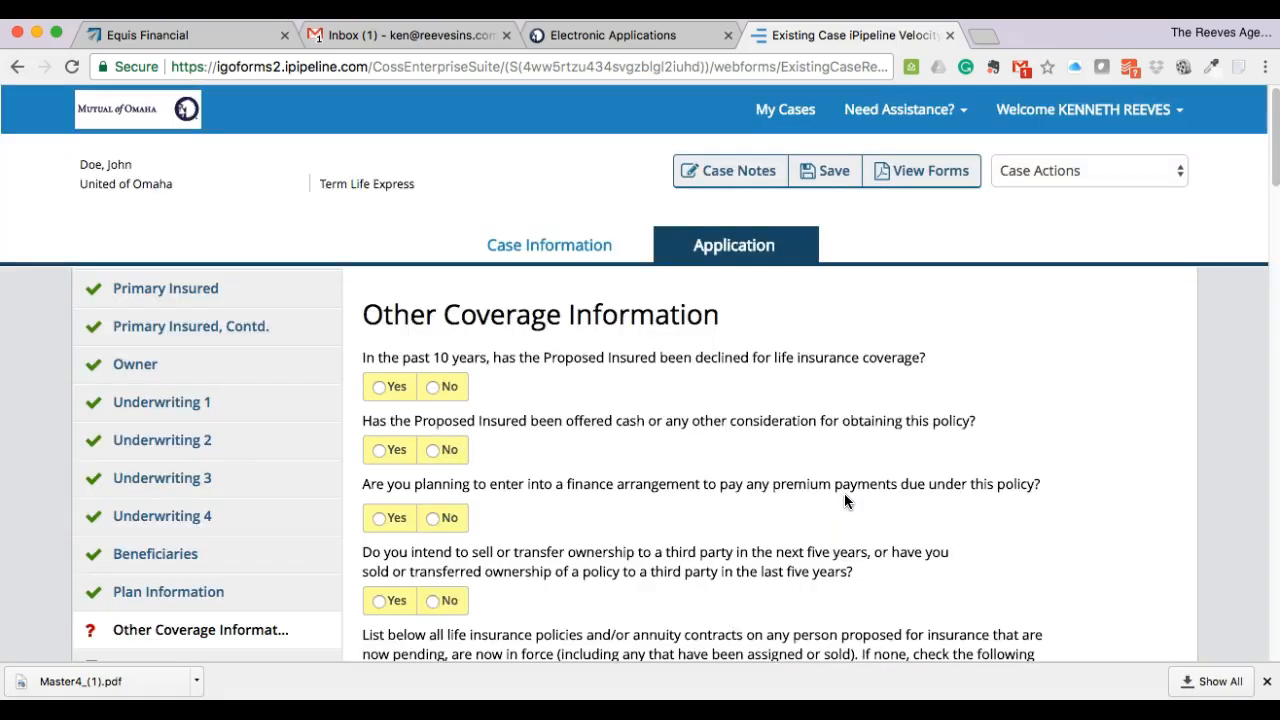
- Answer No to the prior-decline, cash-offer, finance-arrangement and ownership-transfer questions
scroll(844, 493, "down", 3)
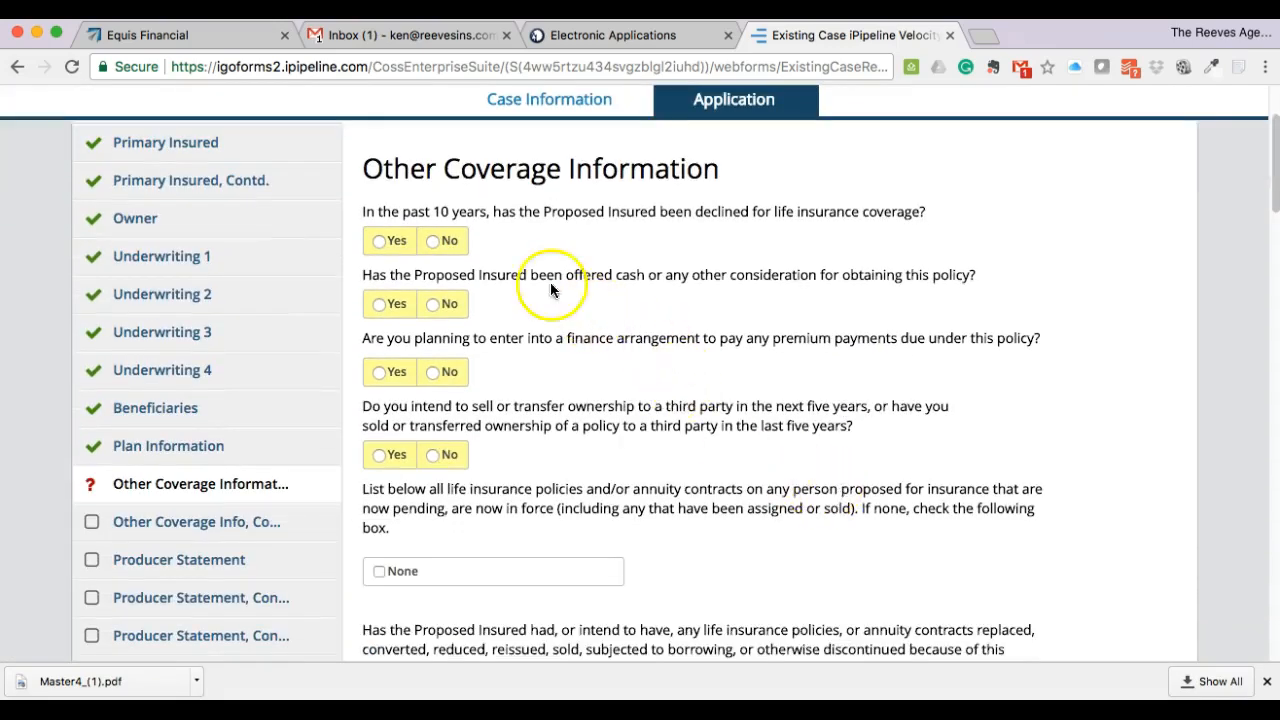
left_click(432, 241)
left_click(427, 305)
left_click(434, 372)
left_click(436, 455)
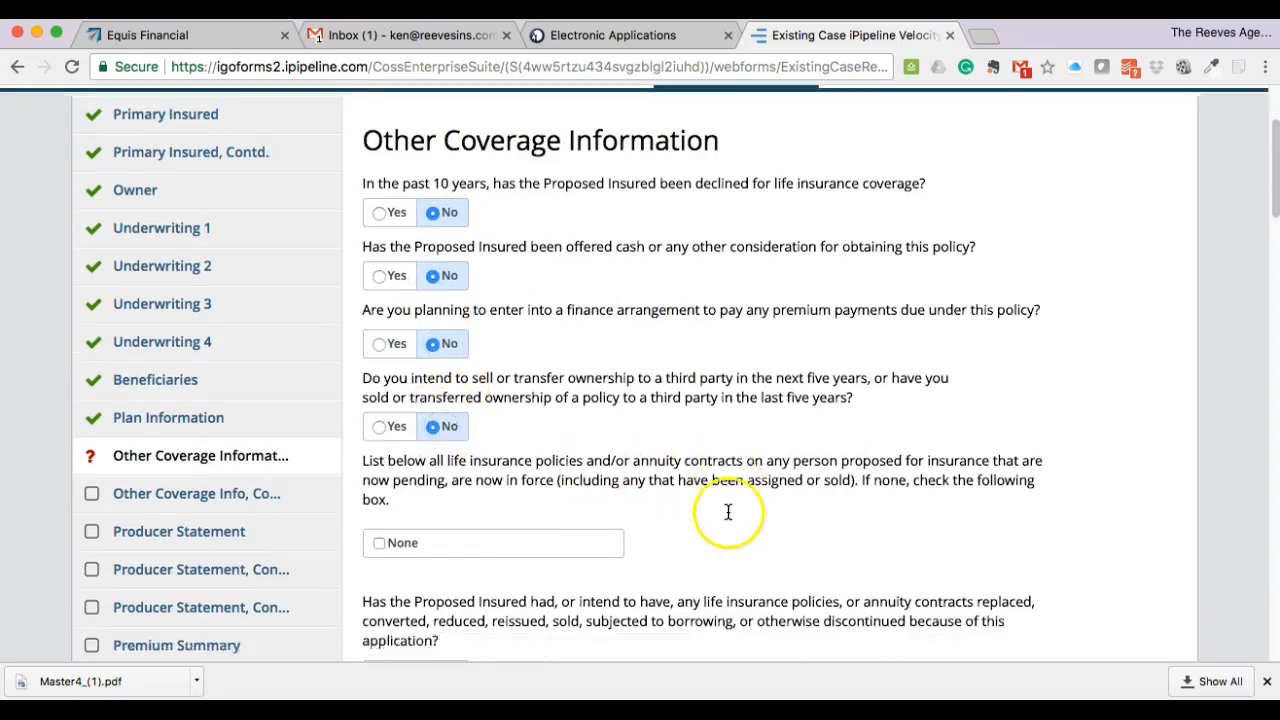
scroll(770, 515, "down", 5)
scroll(656, 477, "down", 1)
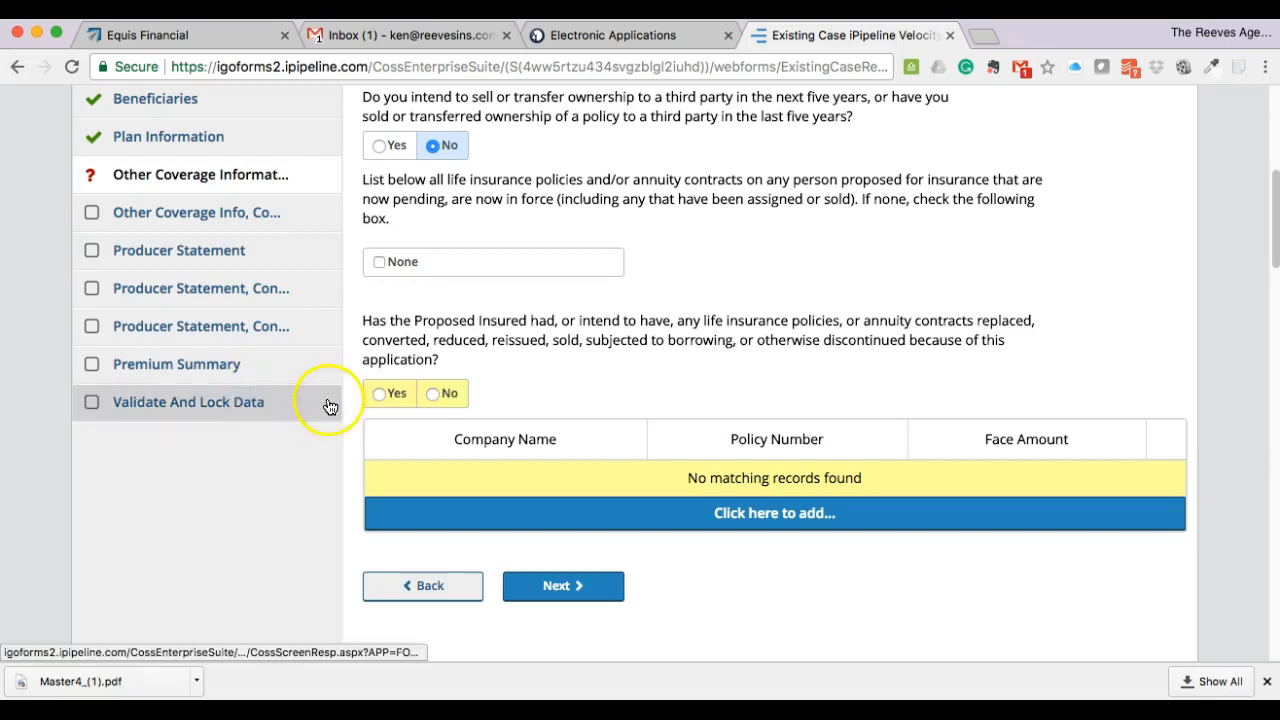
- Answer Yes to the policy replacement question and open the Existing Insurance Details form
left_click(377, 393)
left_click(379, 393)
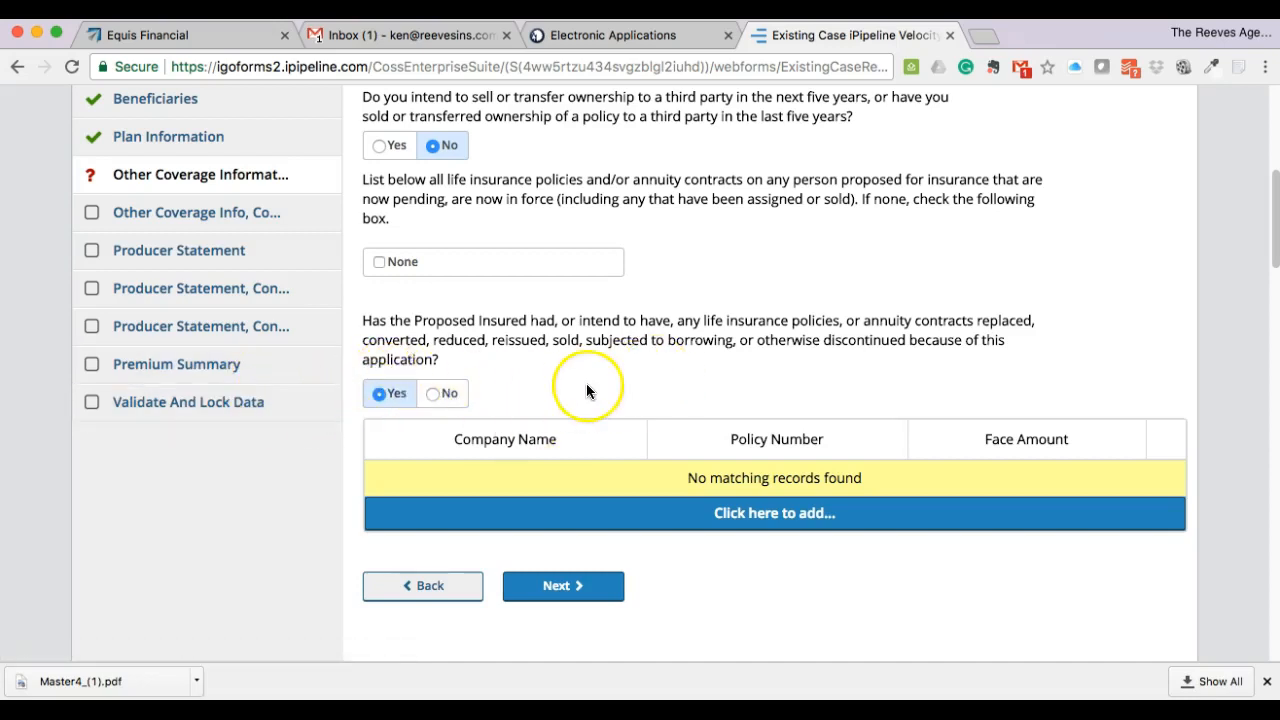
scroll(742, 390, "down", 2)
left_click(755, 407)
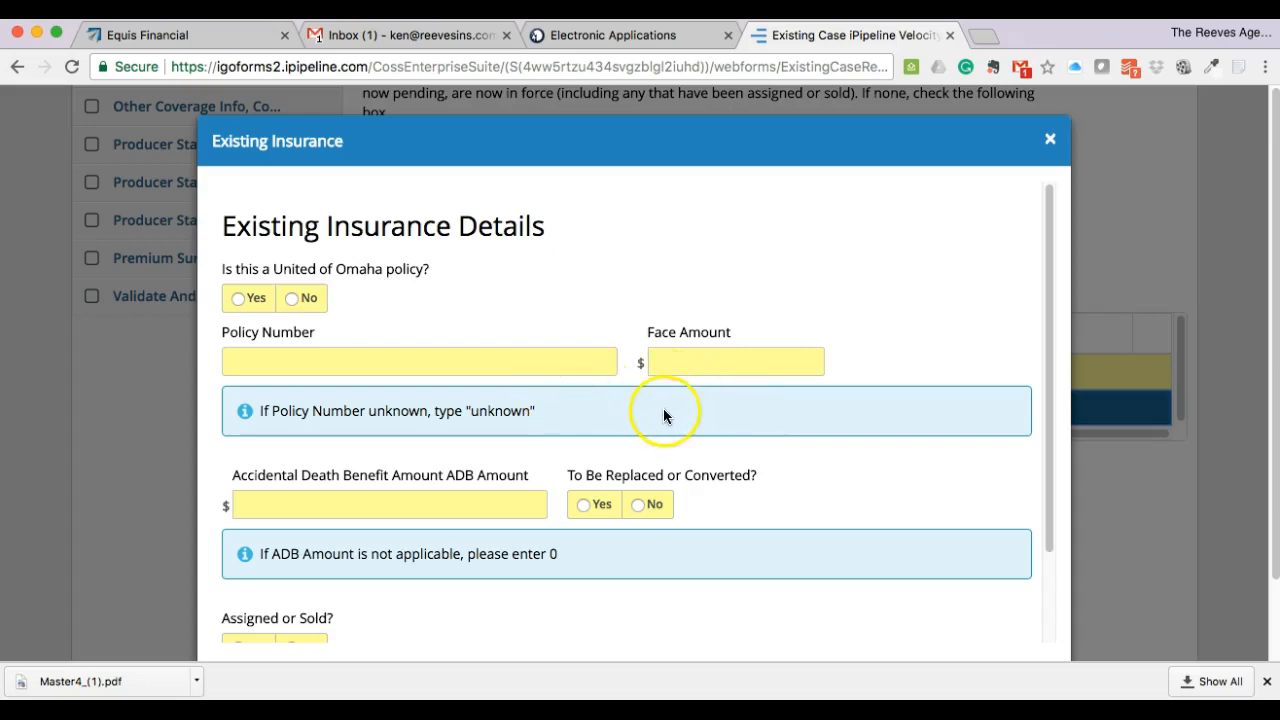
scroll(600, 392, "down", 1)
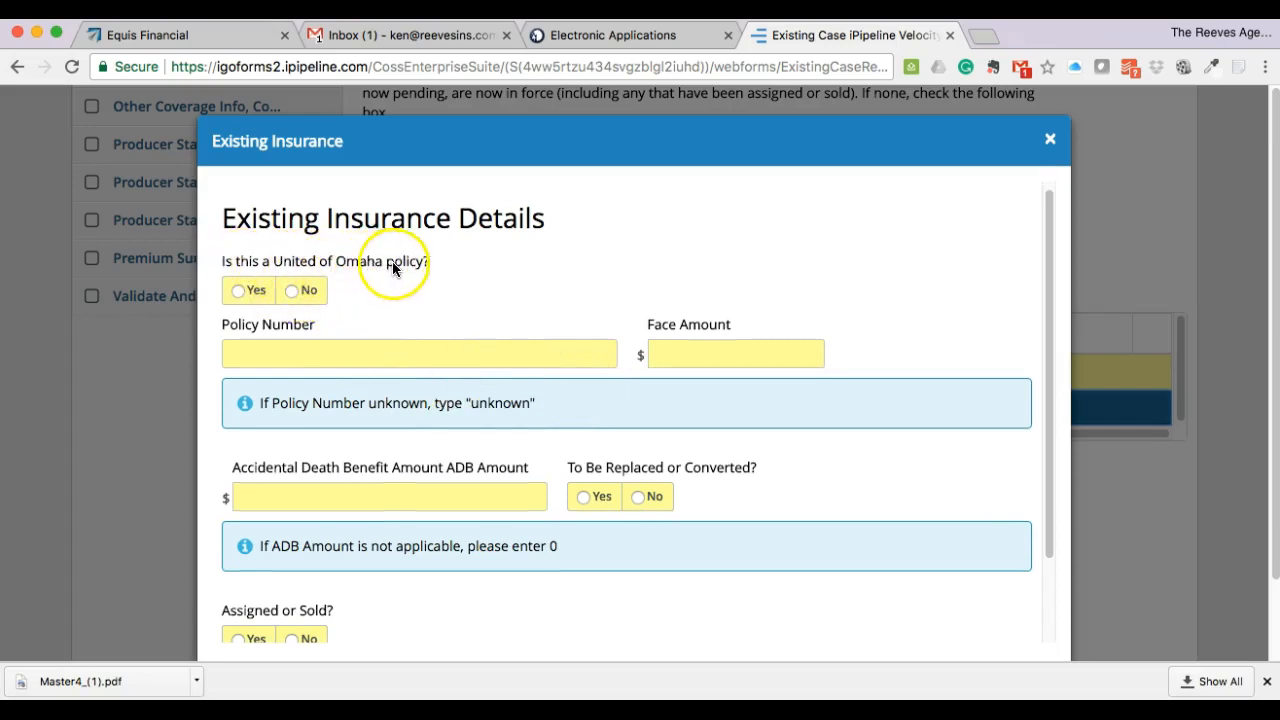
- Enter the existing non-United of Omaha policy 1234567 from Lifeco with a $50,000 face amount
left_click(306, 293)
left_click(322, 354)
type("1234567")
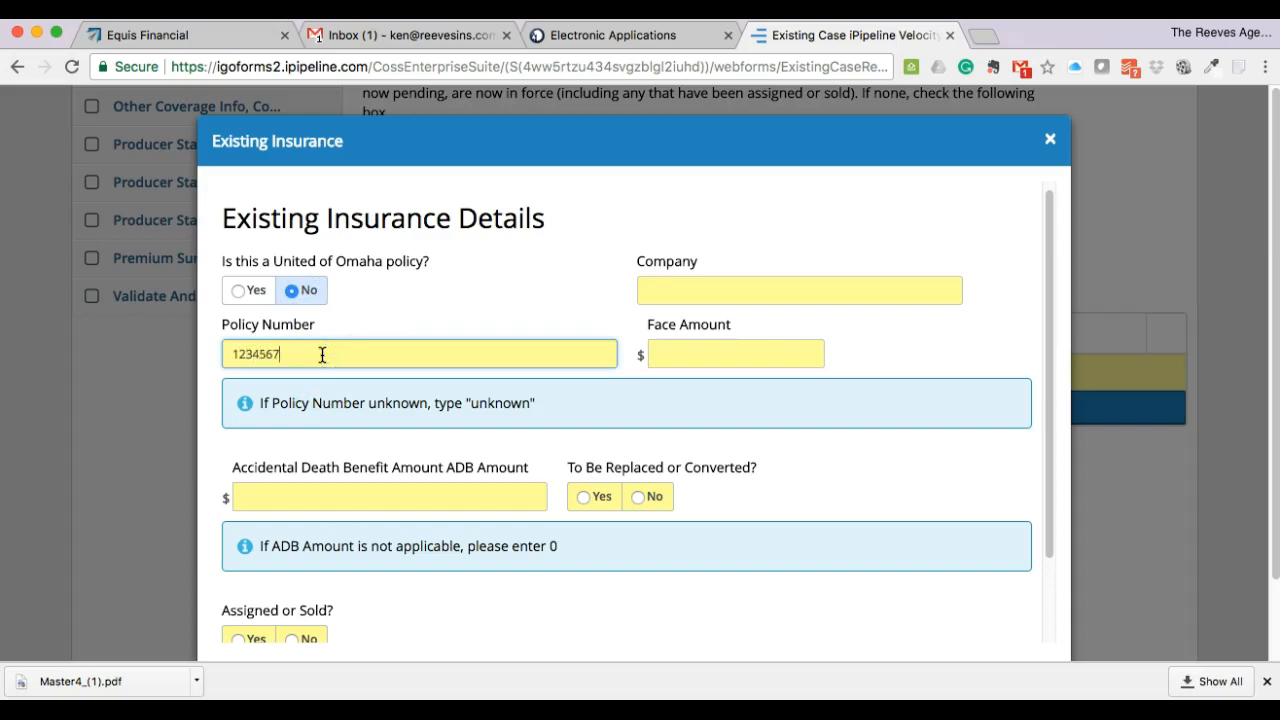
left_click(783, 303)
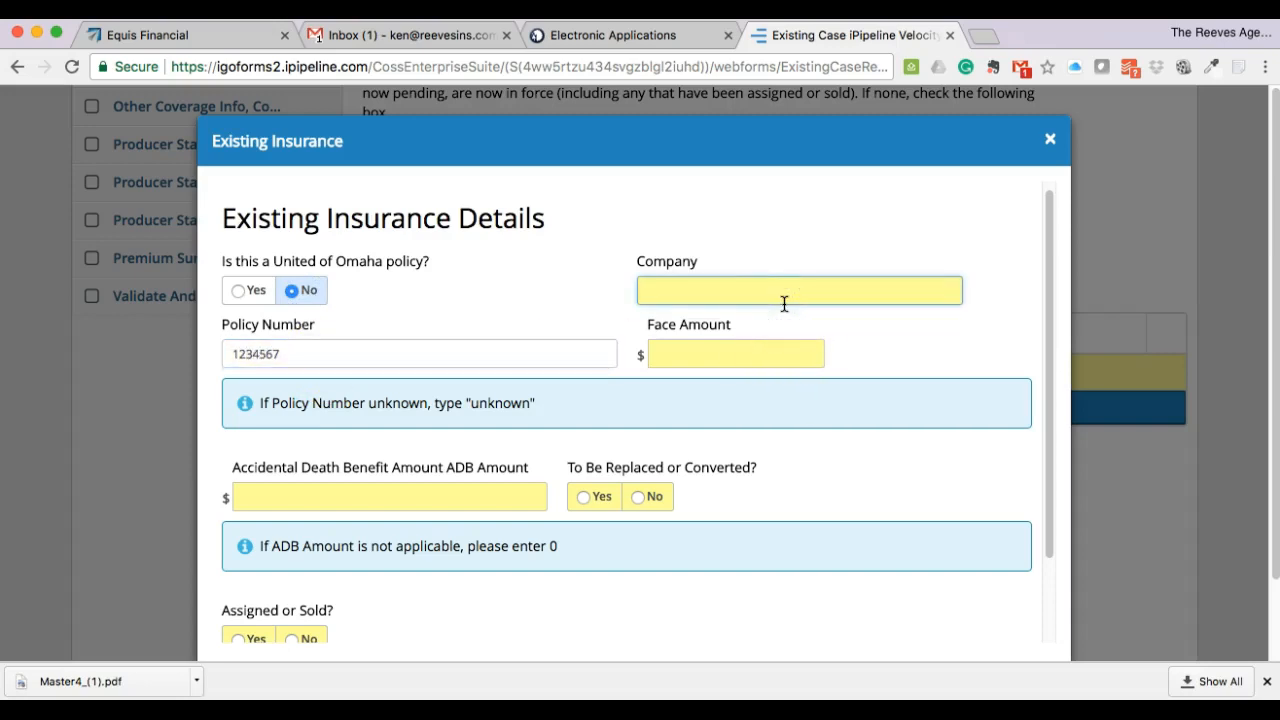
type("Lifeco")
left_click(802, 354)
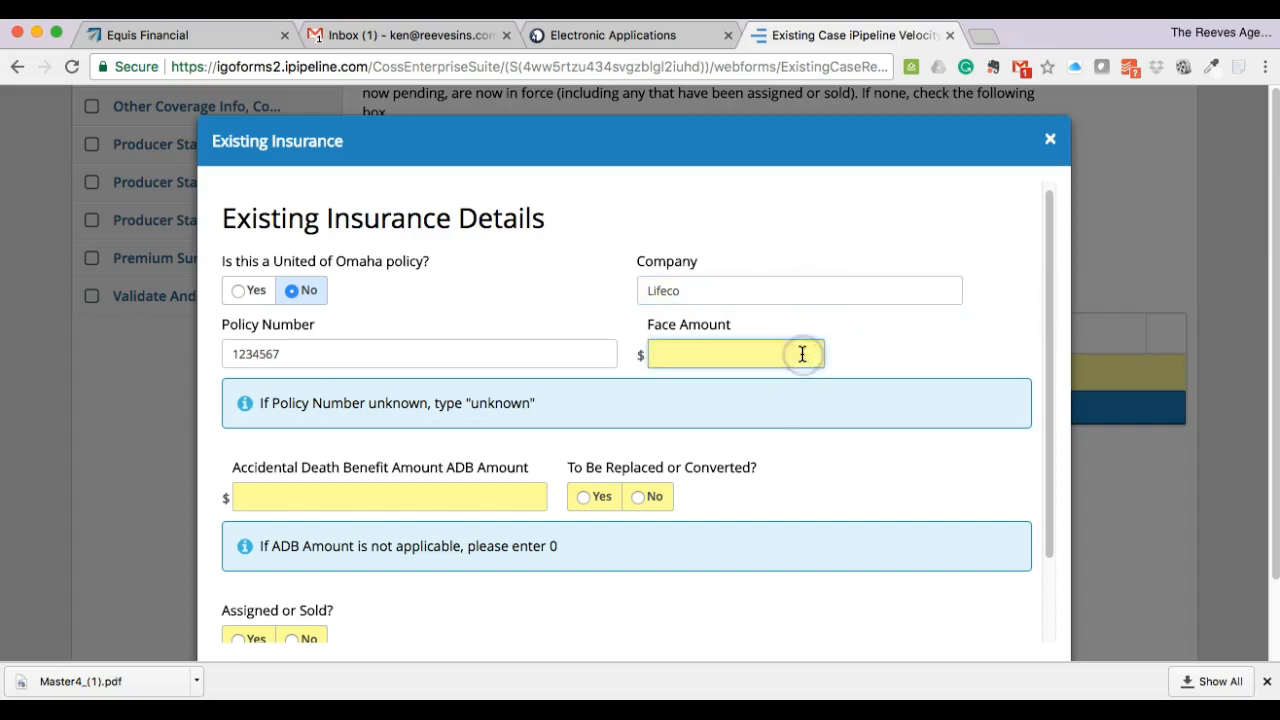
type("500,000")
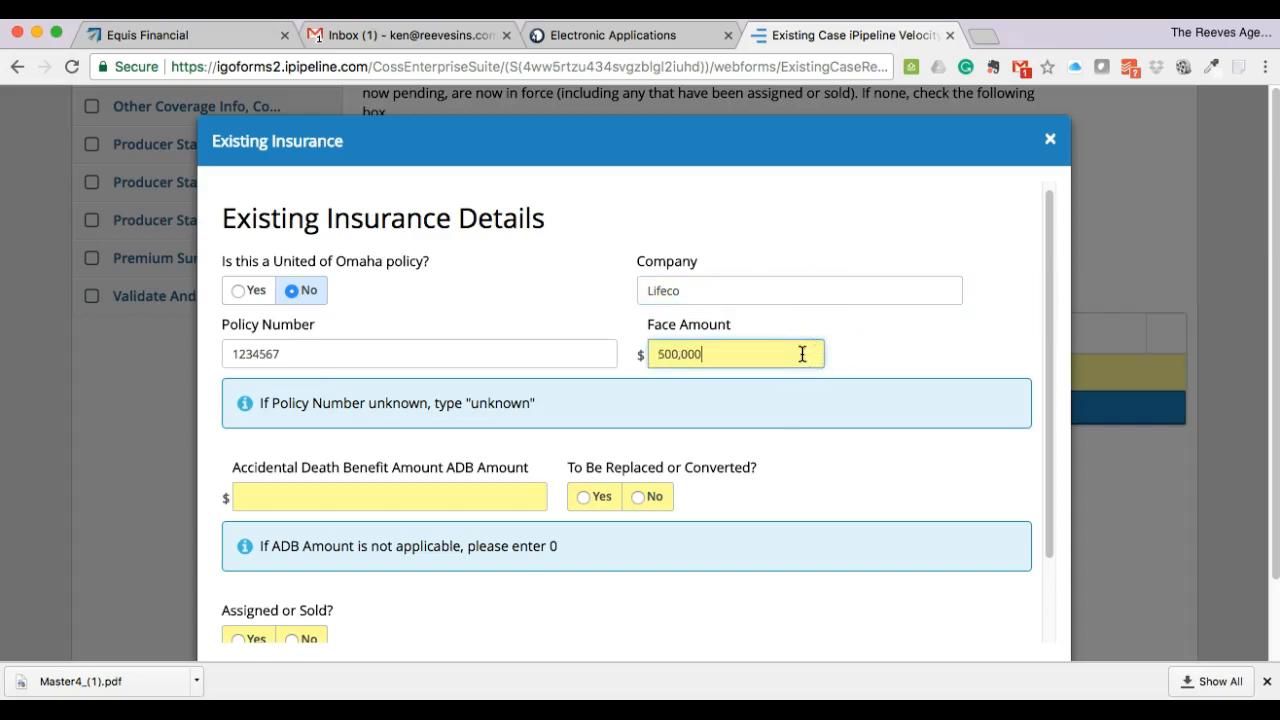
key("BackSpace")
left_click(484, 277)
- Set ADB amount 0, mark it to be replaced, not assigned or sold, and type Term
scroll(454, 440, "down", 1)
left_click(459, 452)
type("0")
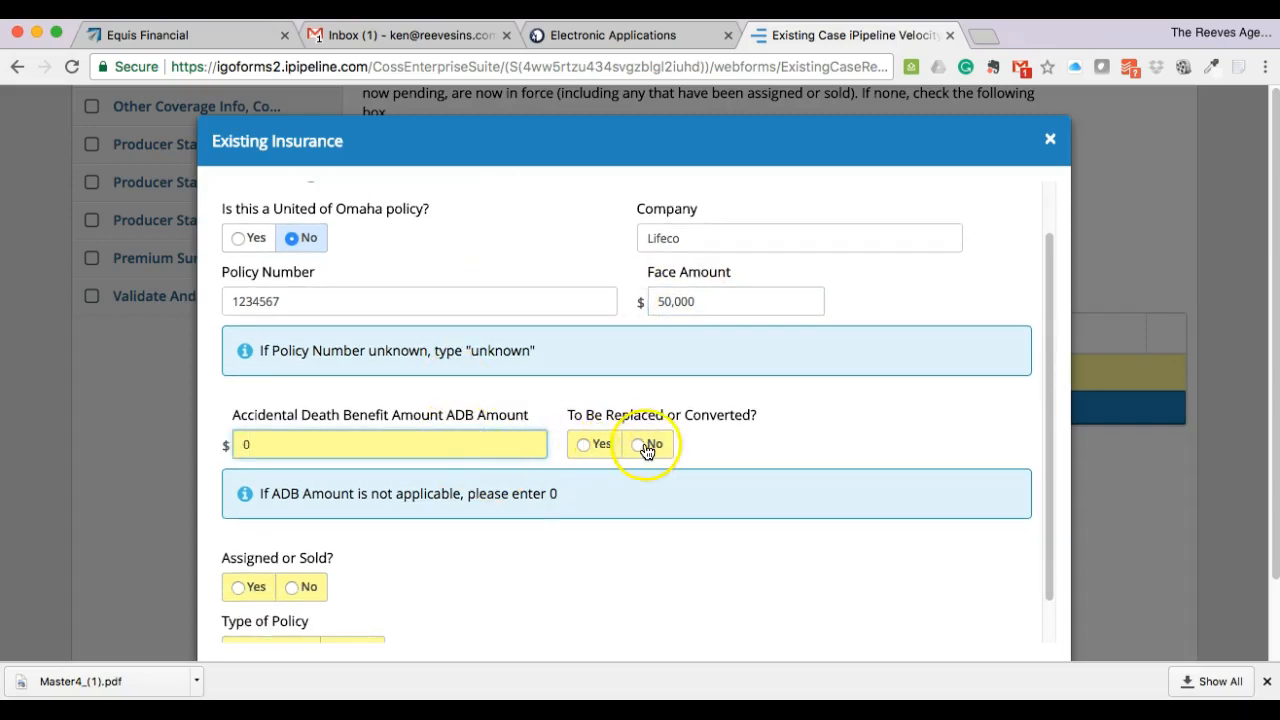
left_click(592, 445)
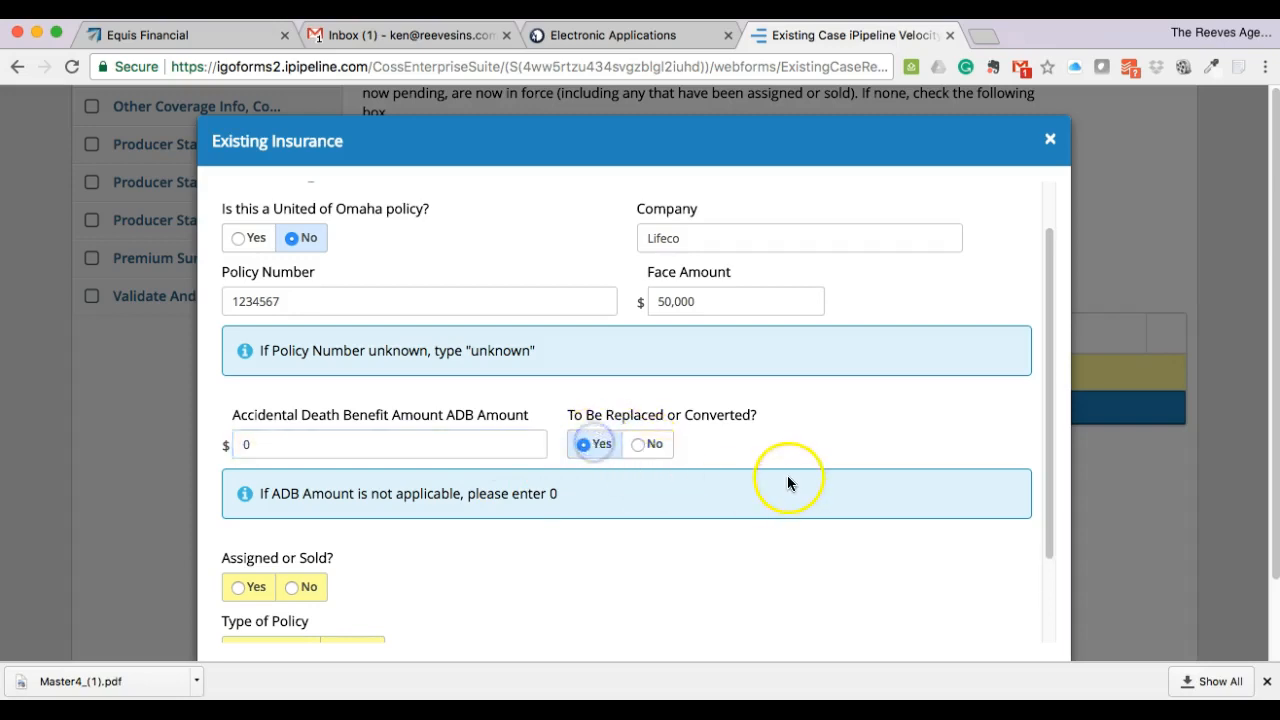
scroll(783, 481, "down", 2)
scroll(474, 472, "down", 2)
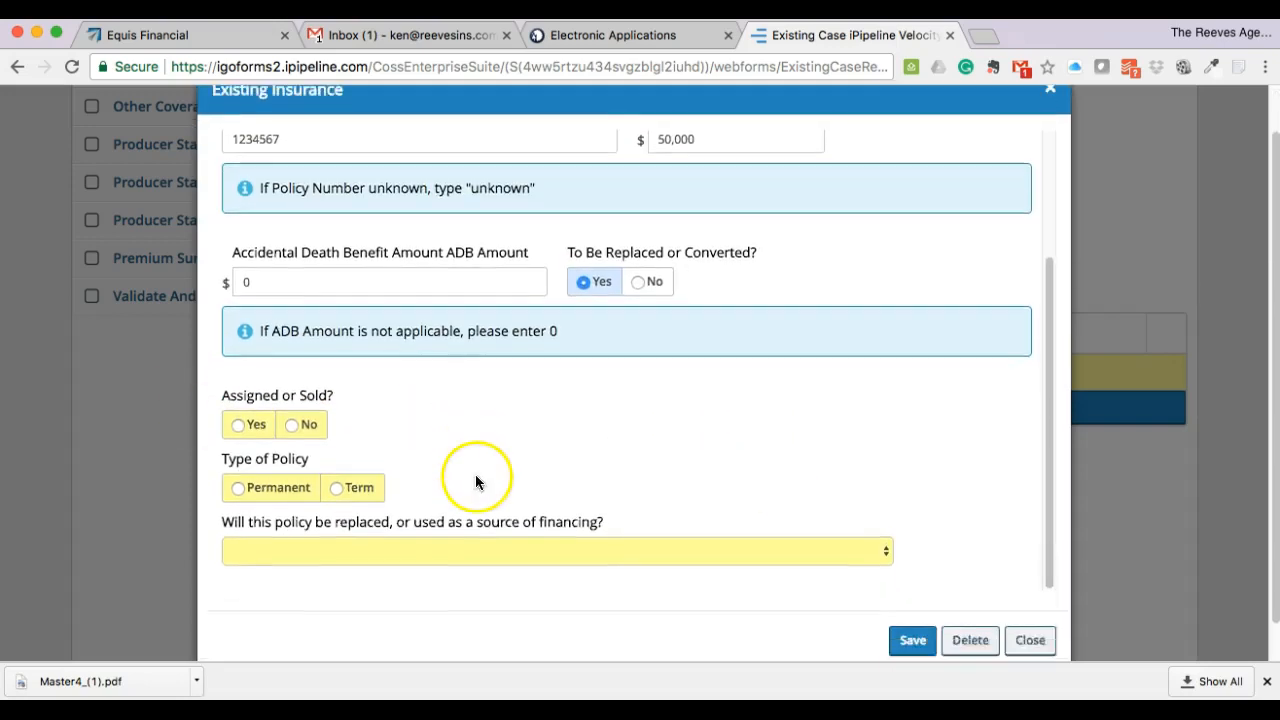
left_click(292, 403)
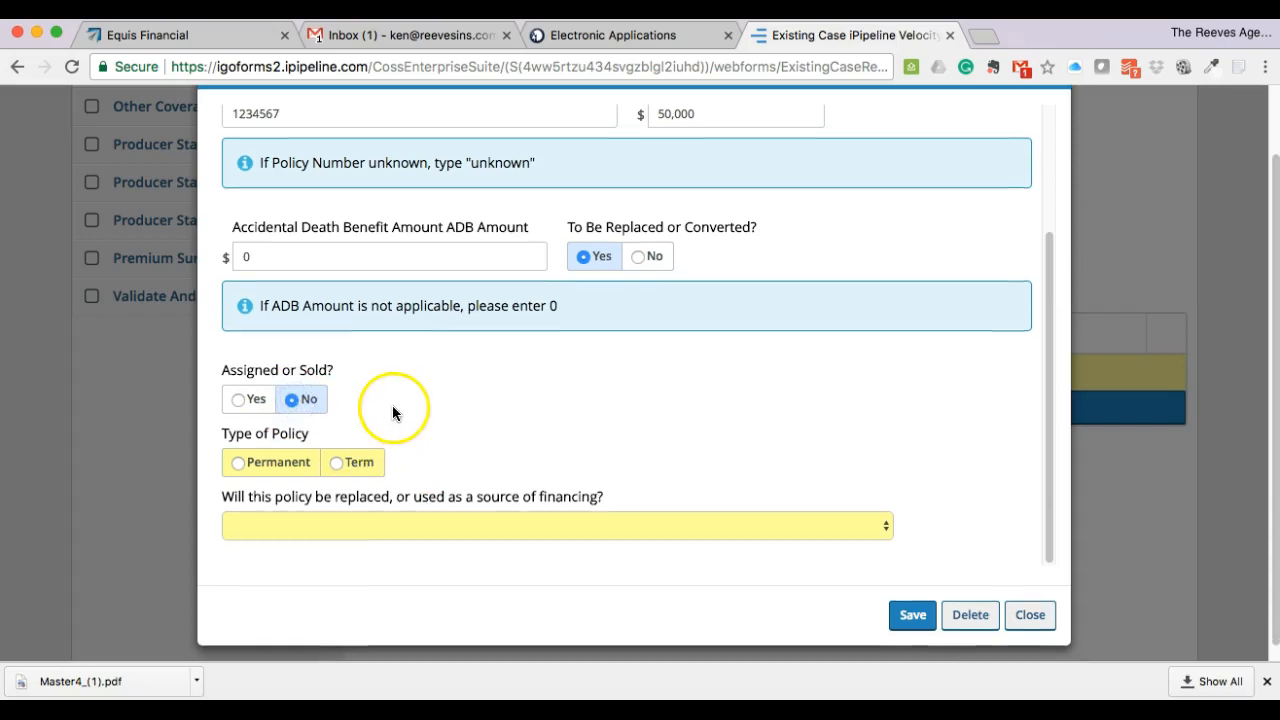
scroll(390, 407, "down", 1)
left_click(346, 448)
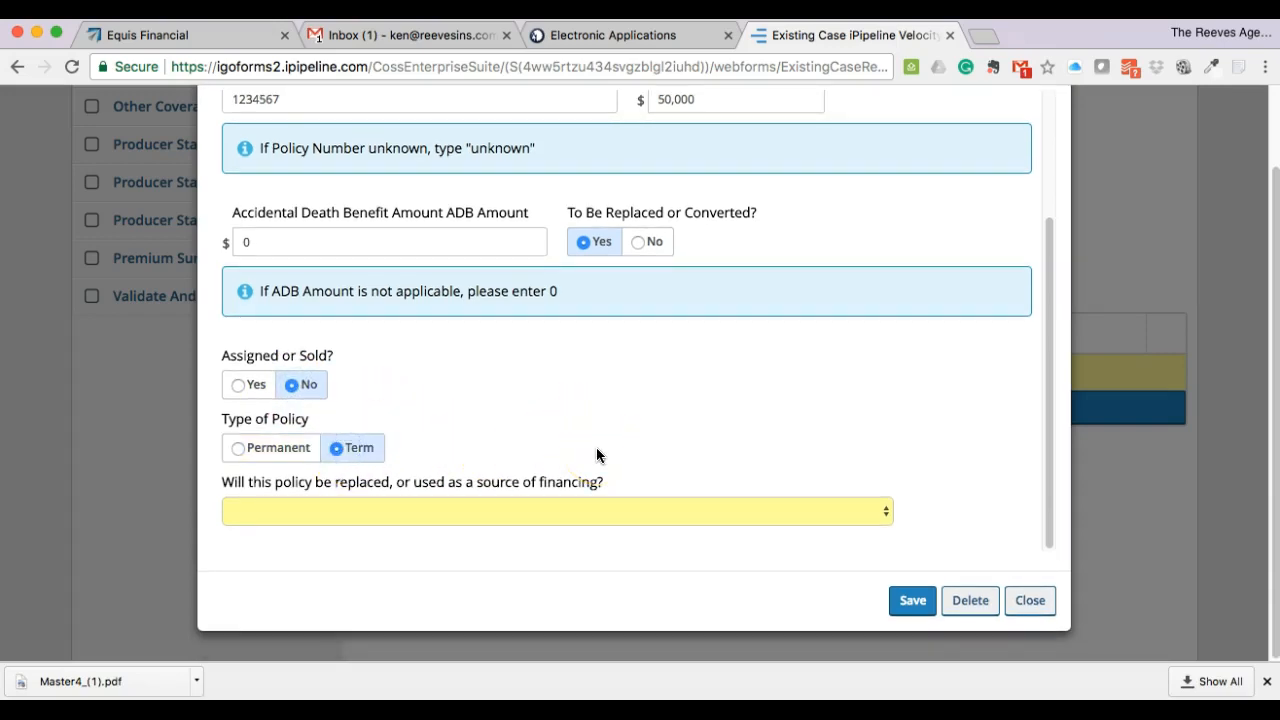
- Choose 'Replaced' for replacement or financing and save the existing policy to the table
left_click(608, 510)
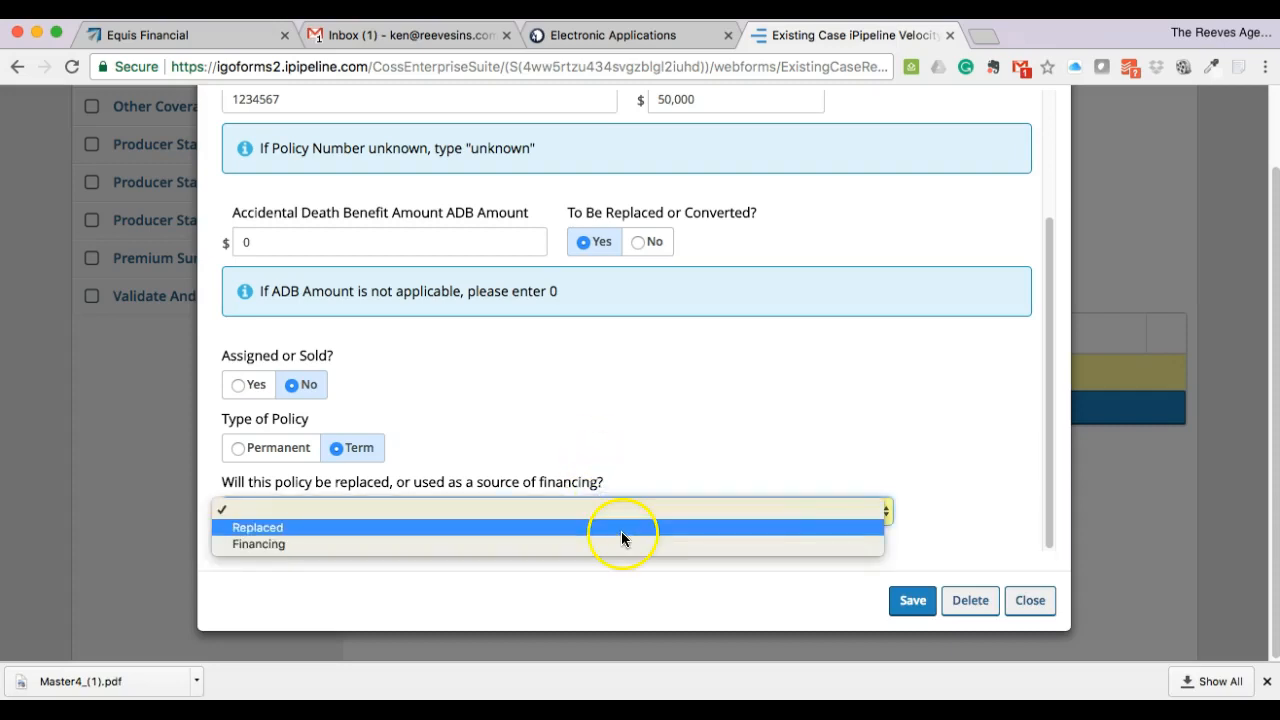
left_click(621, 531)
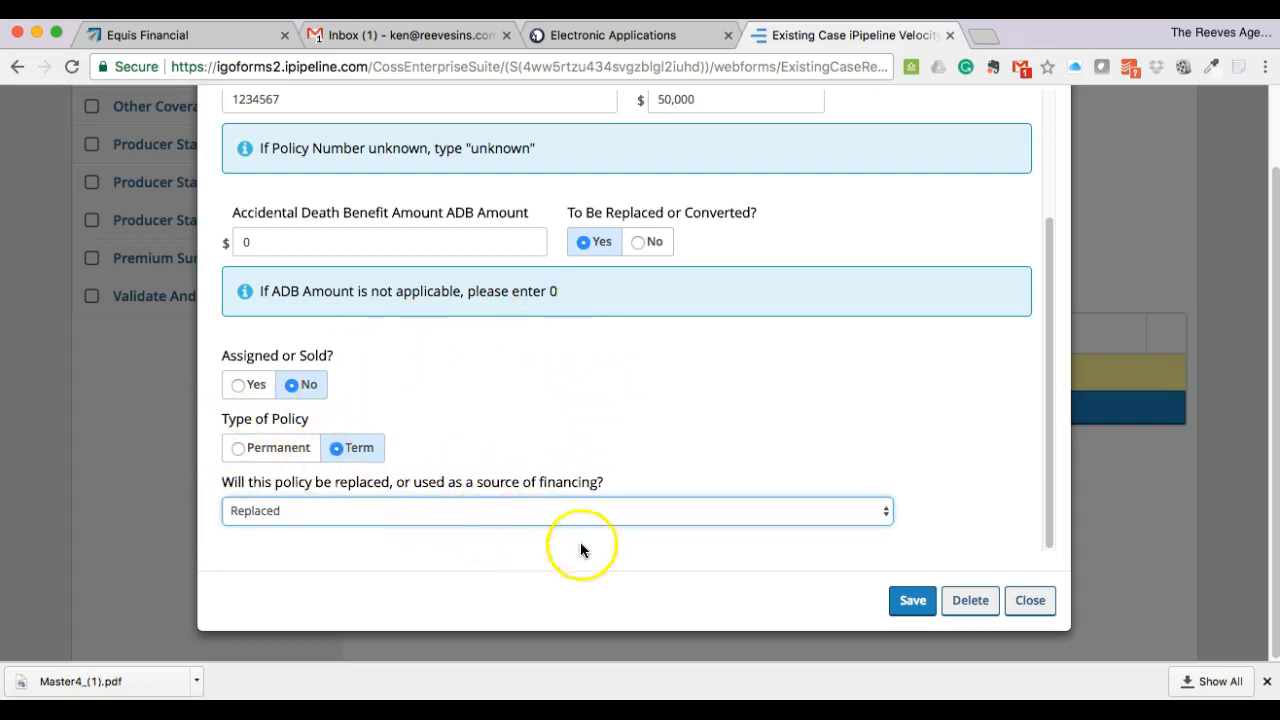
left_click(907, 607)
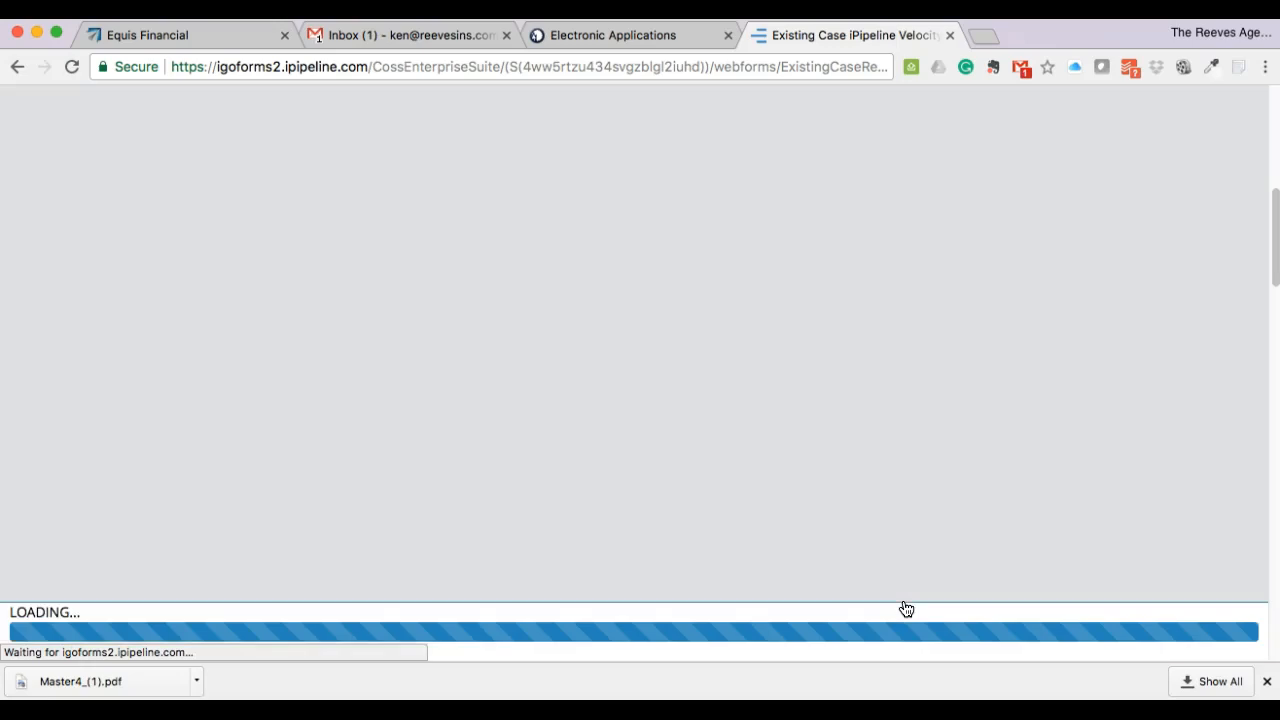
left_click(893, 600)
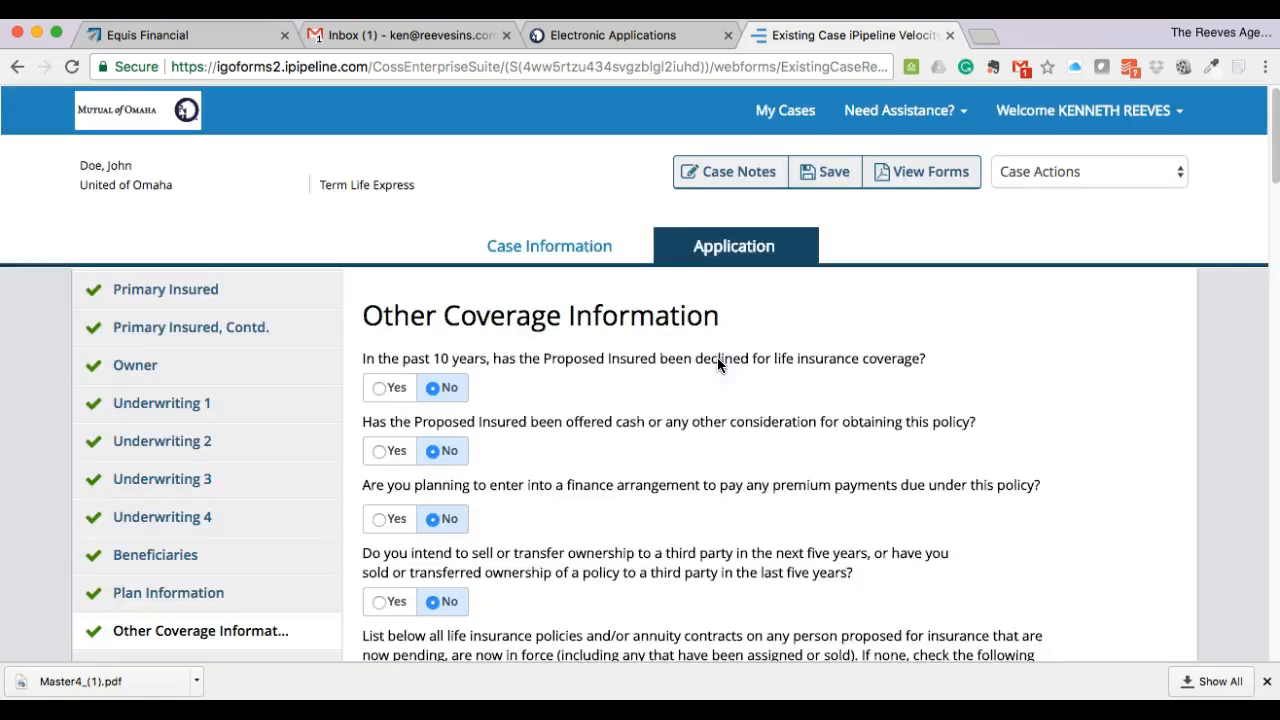
scroll(708, 423, "down", 3)
scroll(708, 424, "down", 6)
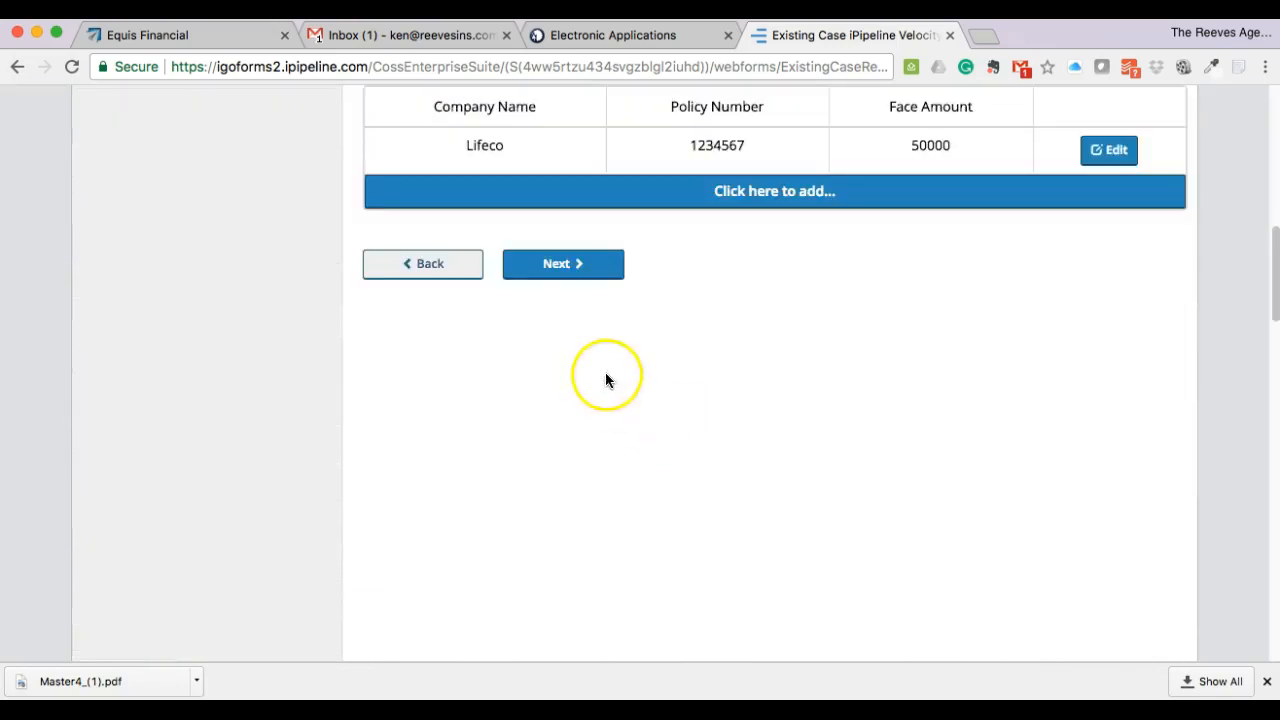
- Answer Yes to terminating the existing policy and No to using its funds
left_click(557, 270)
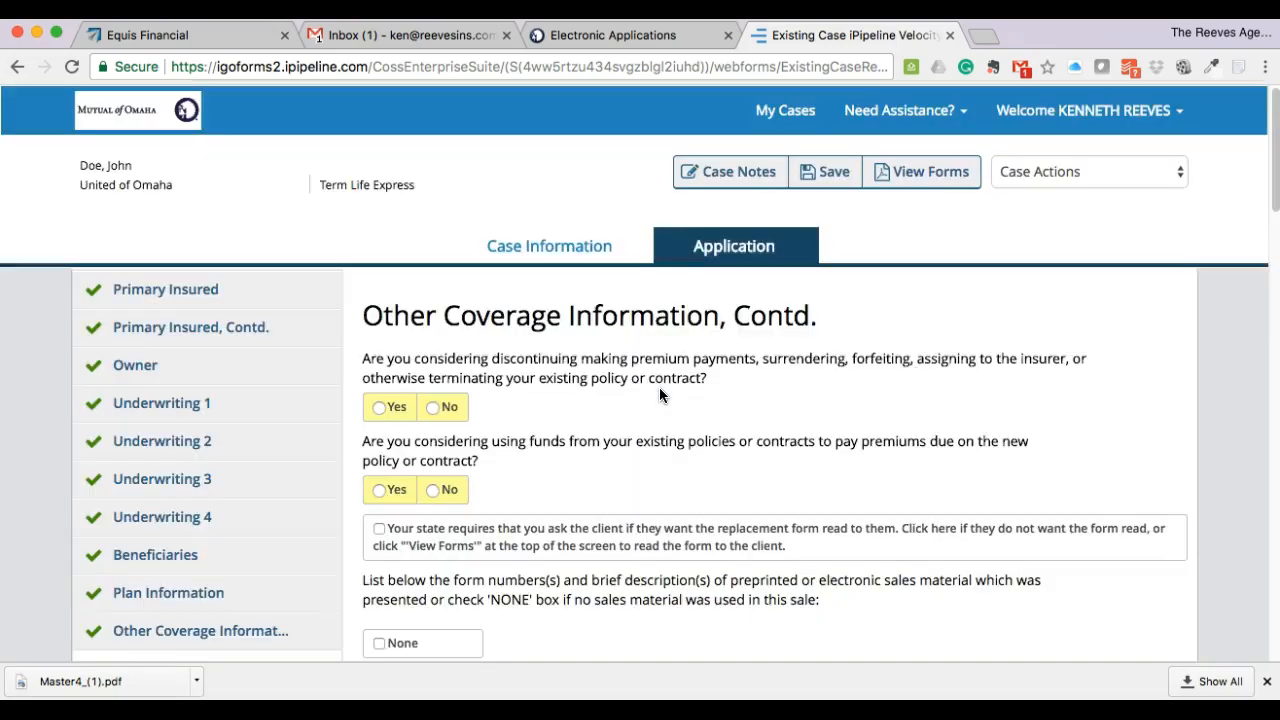
scroll(663, 395, "down", 2)
scroll(668, 404, "down", 2)
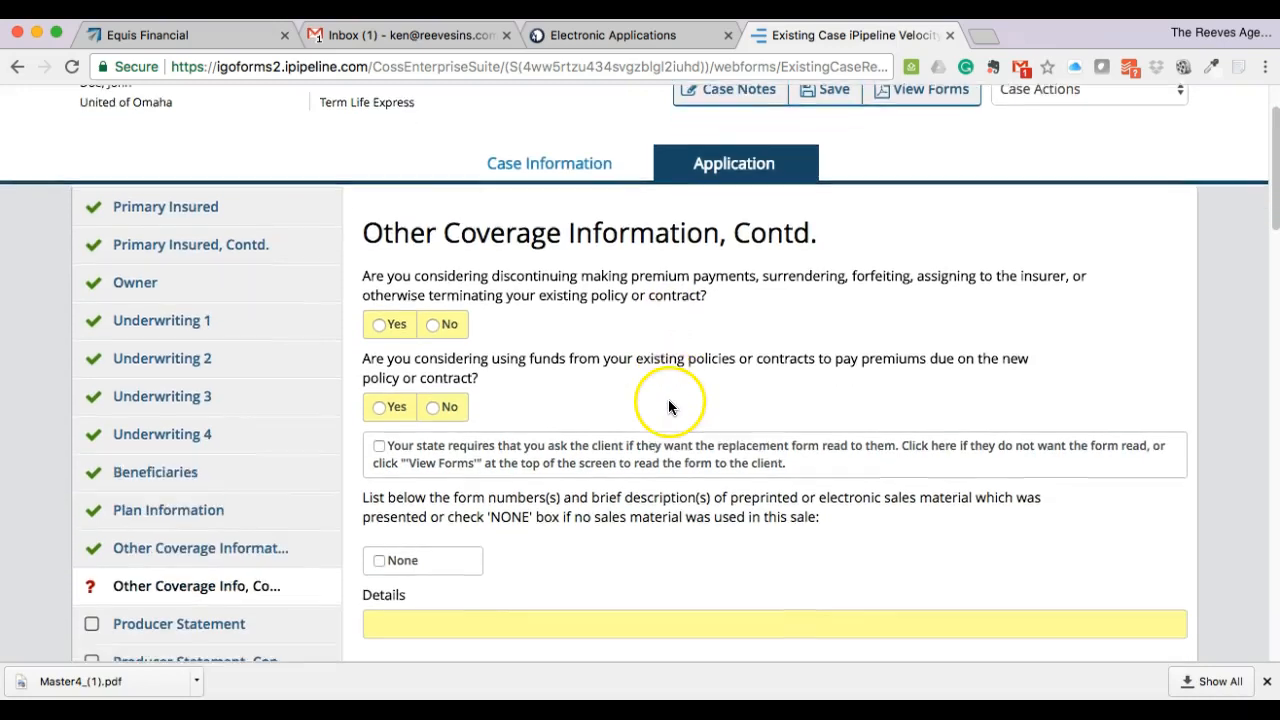
scroll(656, 388, "down", 1)
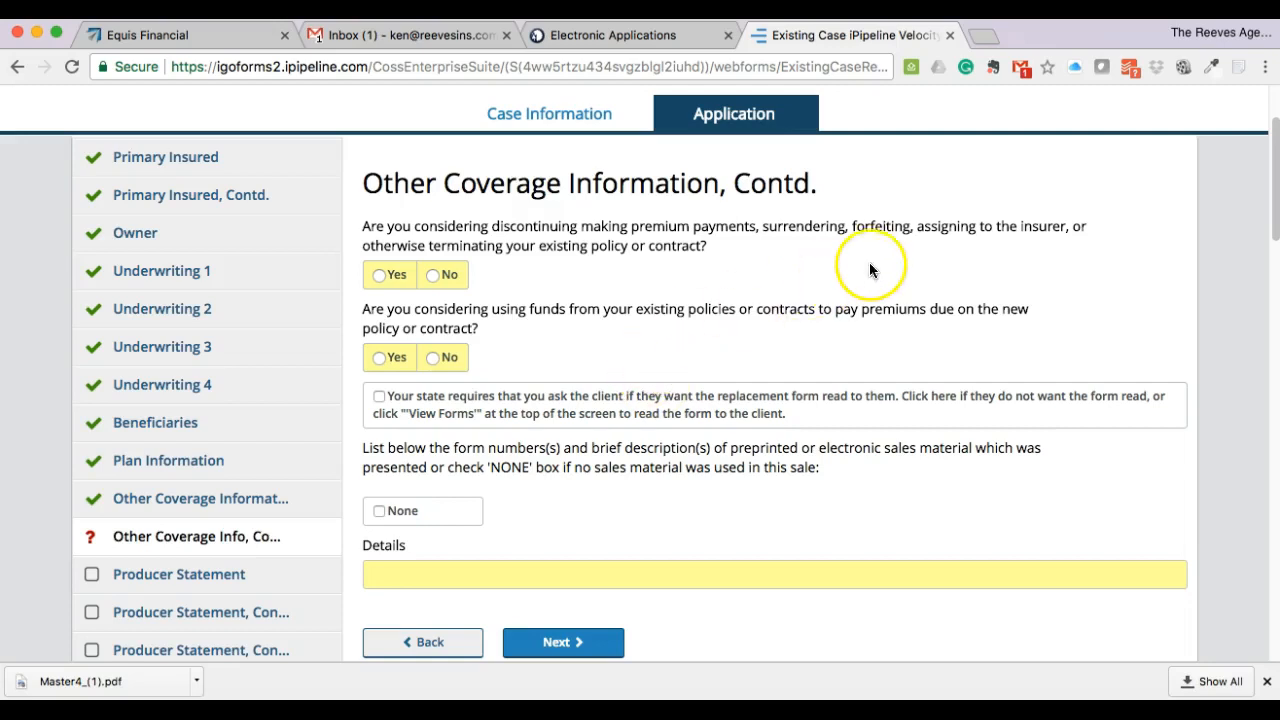
left_click(378, 275)
scroll(608, 364, "down", 1)
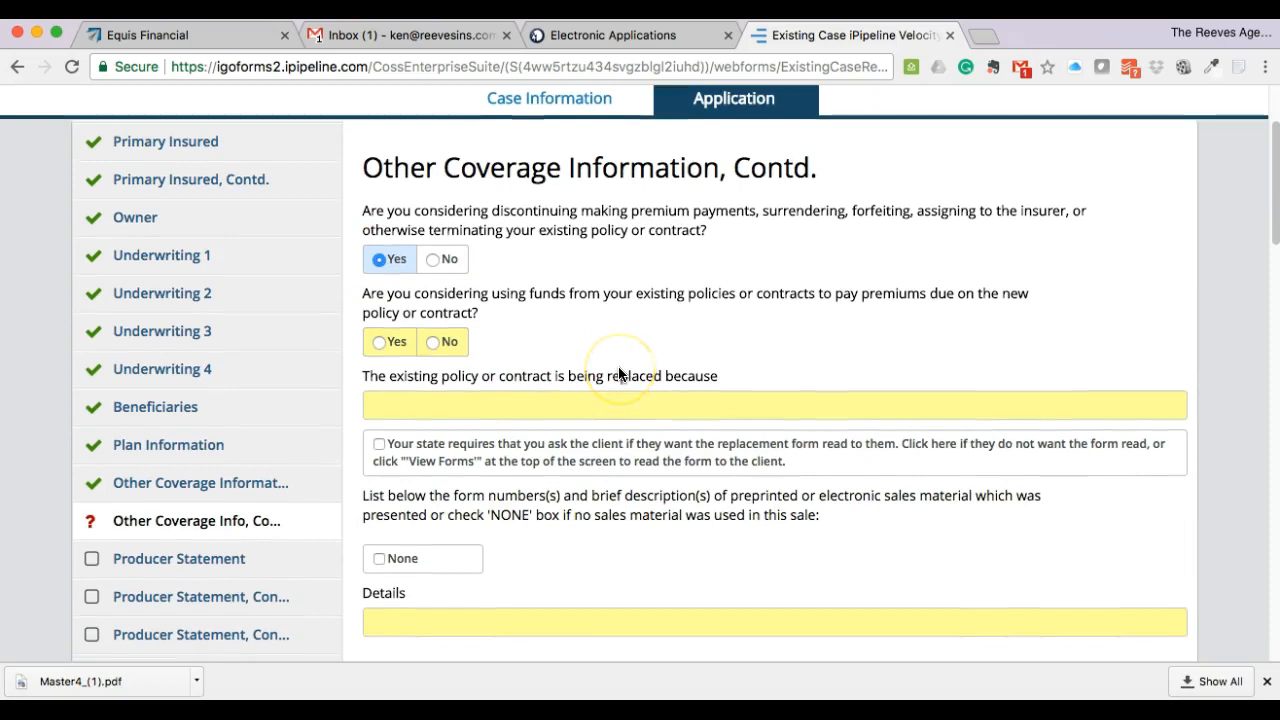
left_click(433, 341)
- Give the replacement reason 'I dont like the agent', mark no sales material, and continue
scroll(800, 360, "down", 1)
scroll(820, 343, "down", 1)
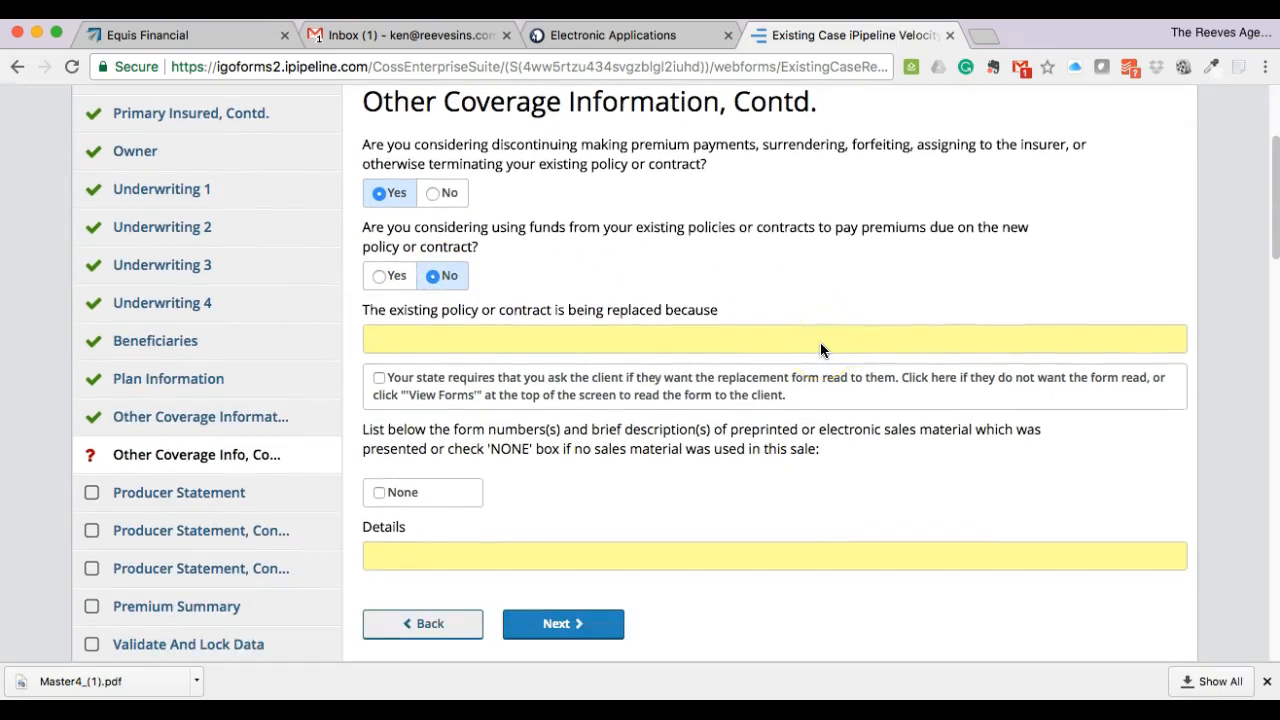
left_click(709, 339)
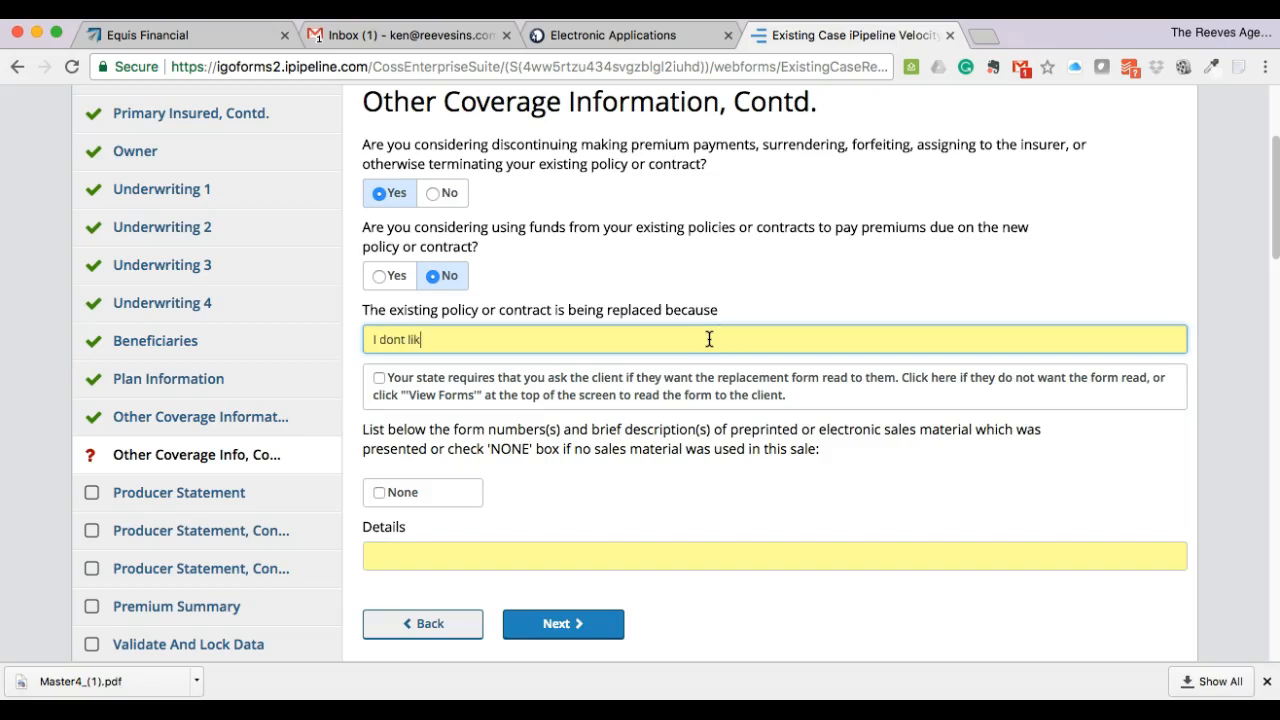
type("I dont like the agent")
left_click(863, 321)
scroll(814, 346, "down", 1)
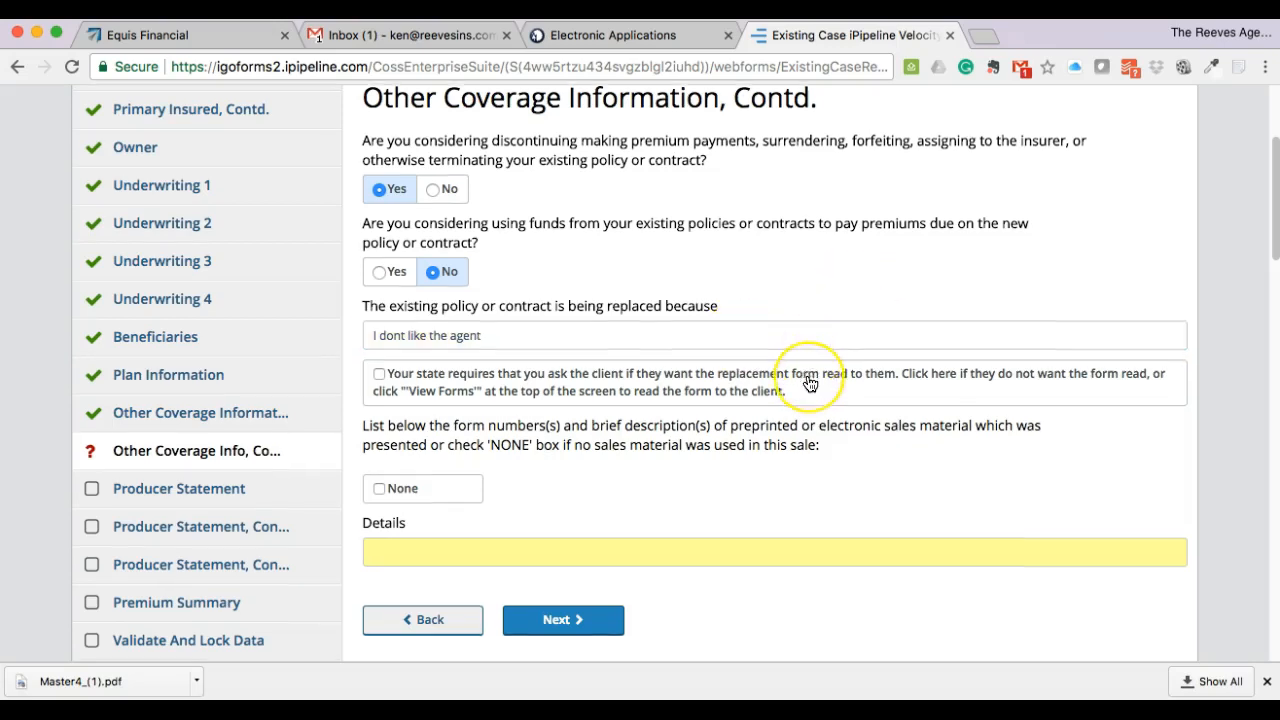
scroll(810, 383, "down", 3)
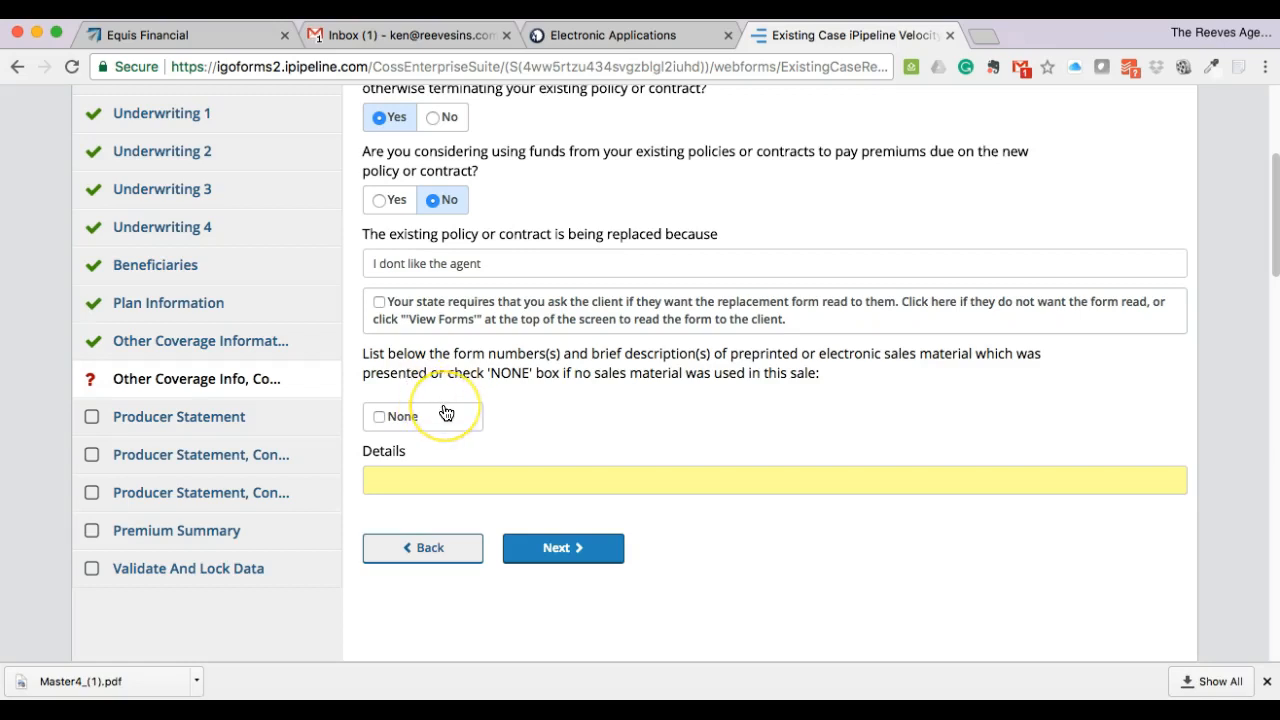
left_click(381, 417)
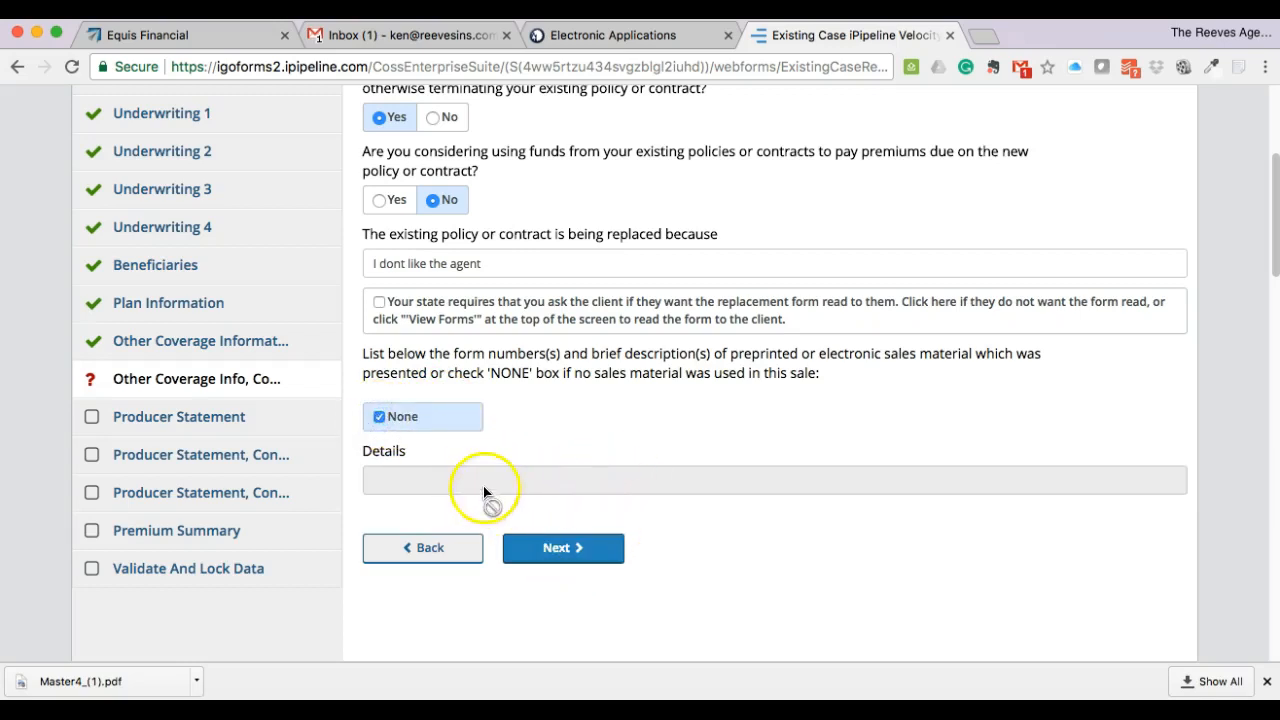
left_click(572, 548)
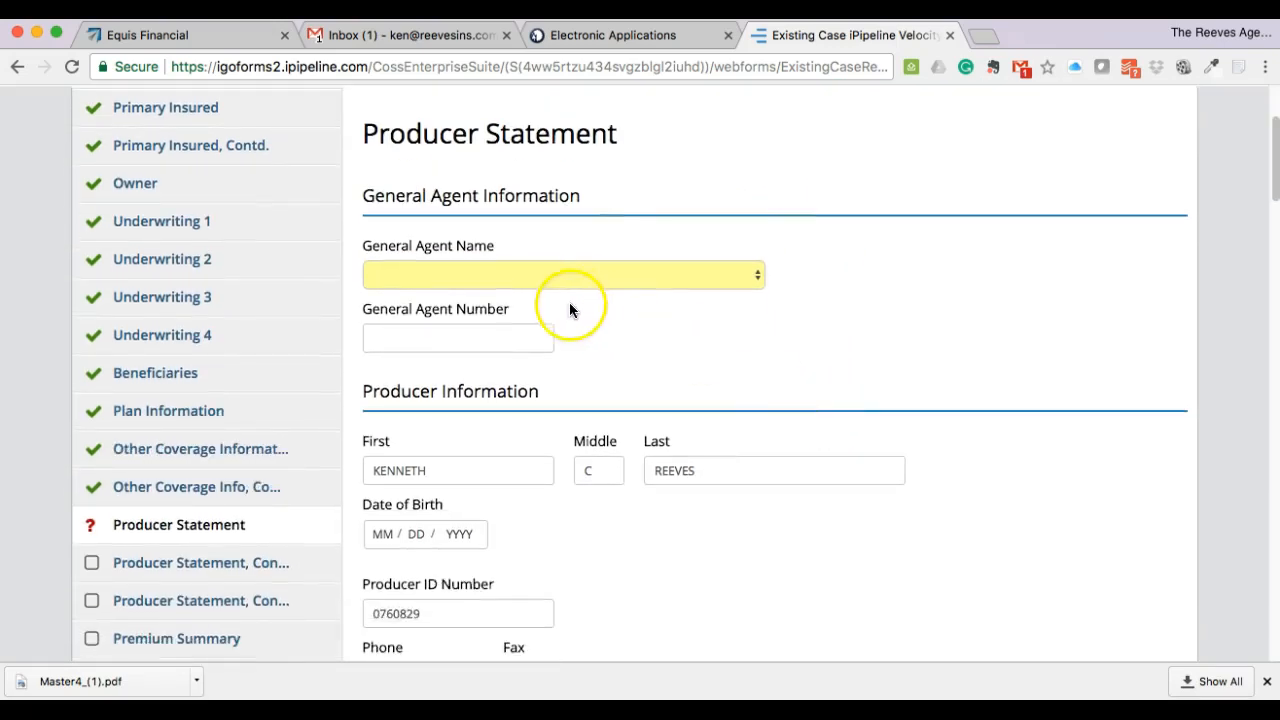
- Set the general agent to Other, named 'Equis Fiancicial'
left_click(549, 275)
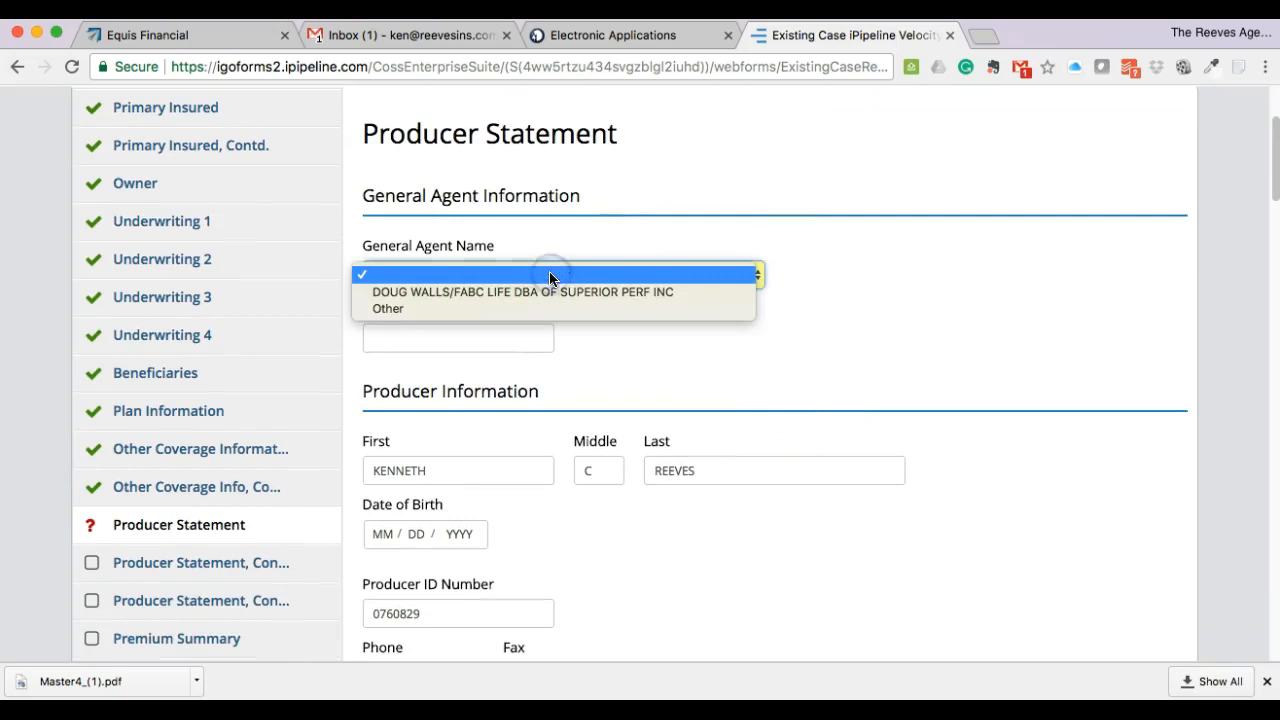
left_click(550, 310)
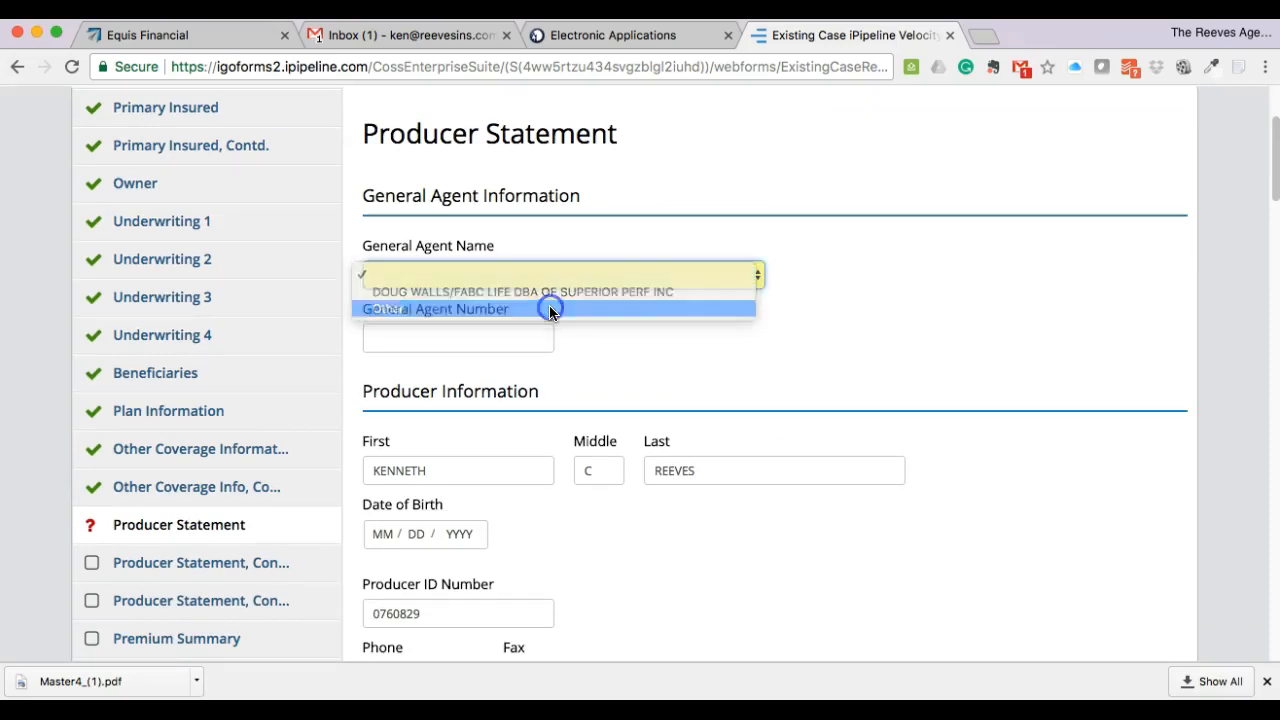
left_click(828, 282)
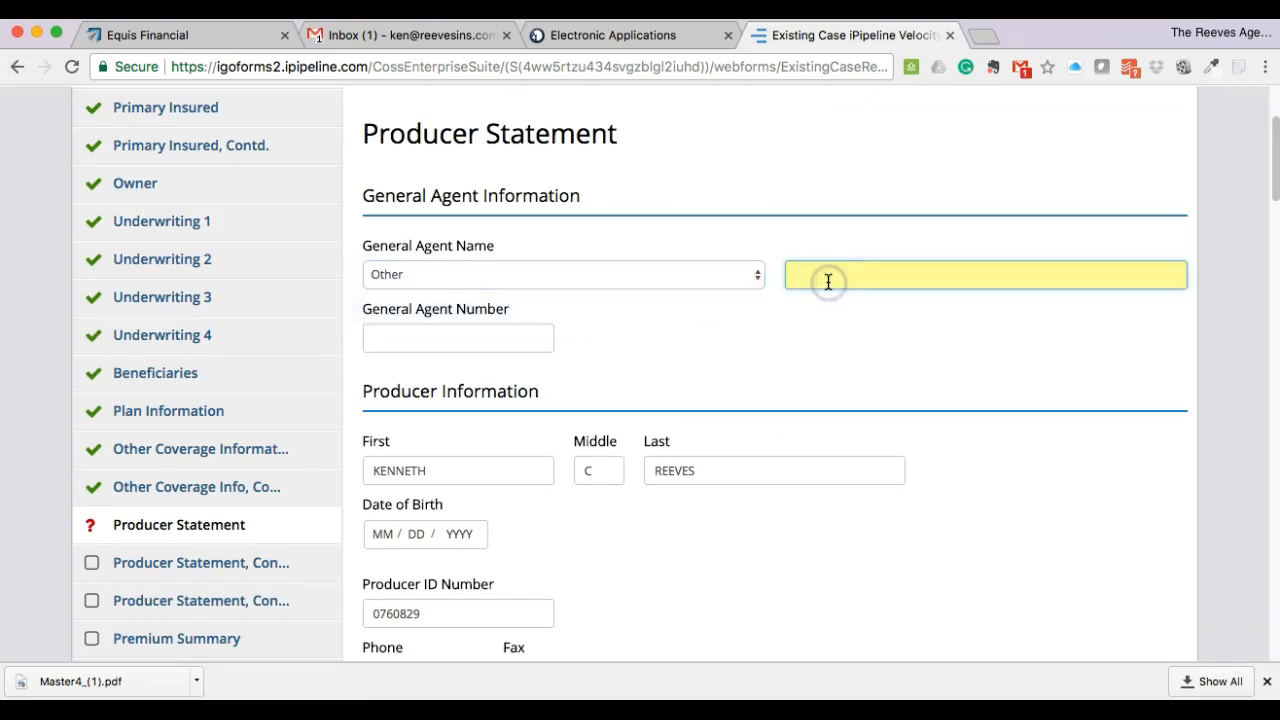
type("Equi")
type("s Fianci")
type("cial")
left_click(836, 304)
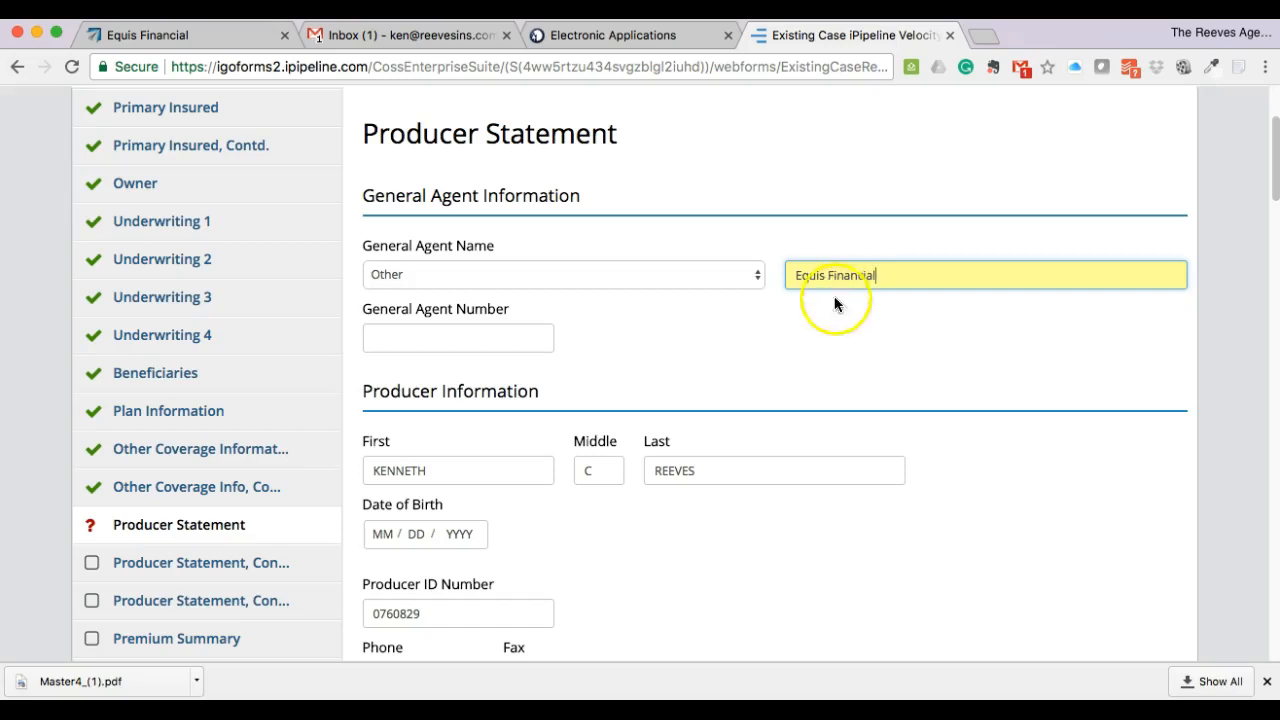
- Enter the last four SSN digits, answer No to additional producer, and continue
scroll(822, 325, "down", 3)
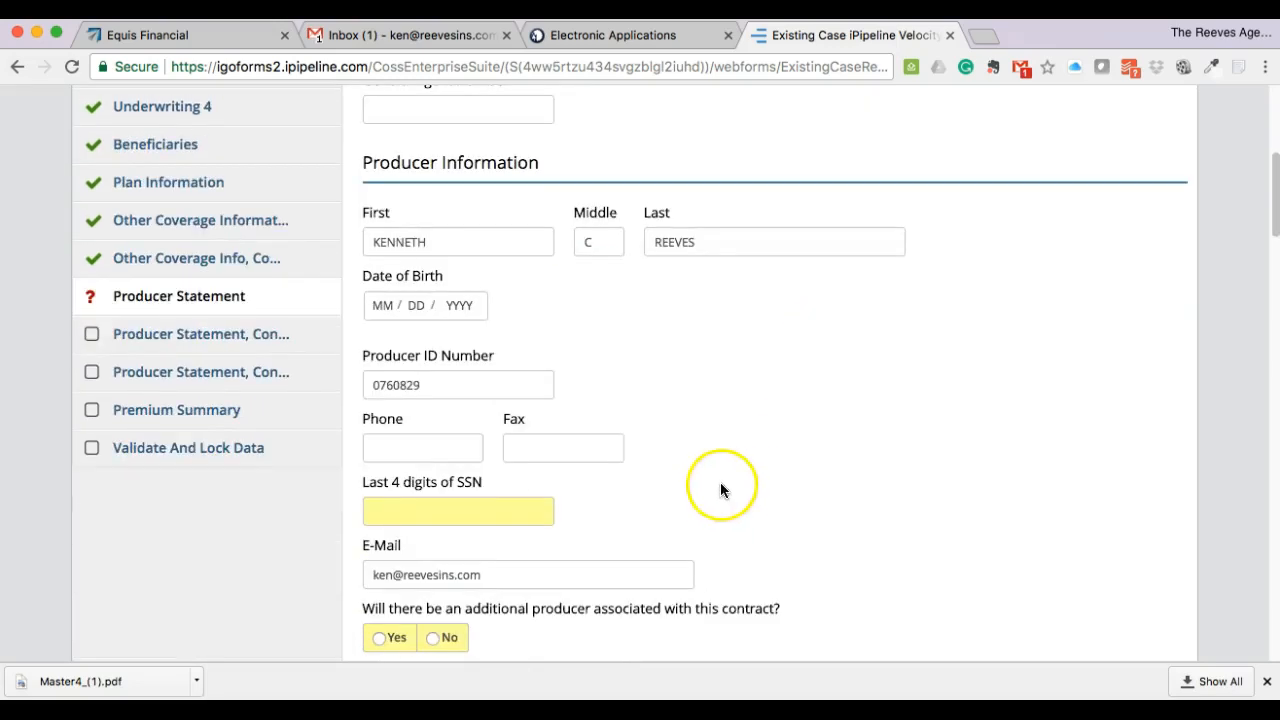
scroll(705, 488, "down", 1)
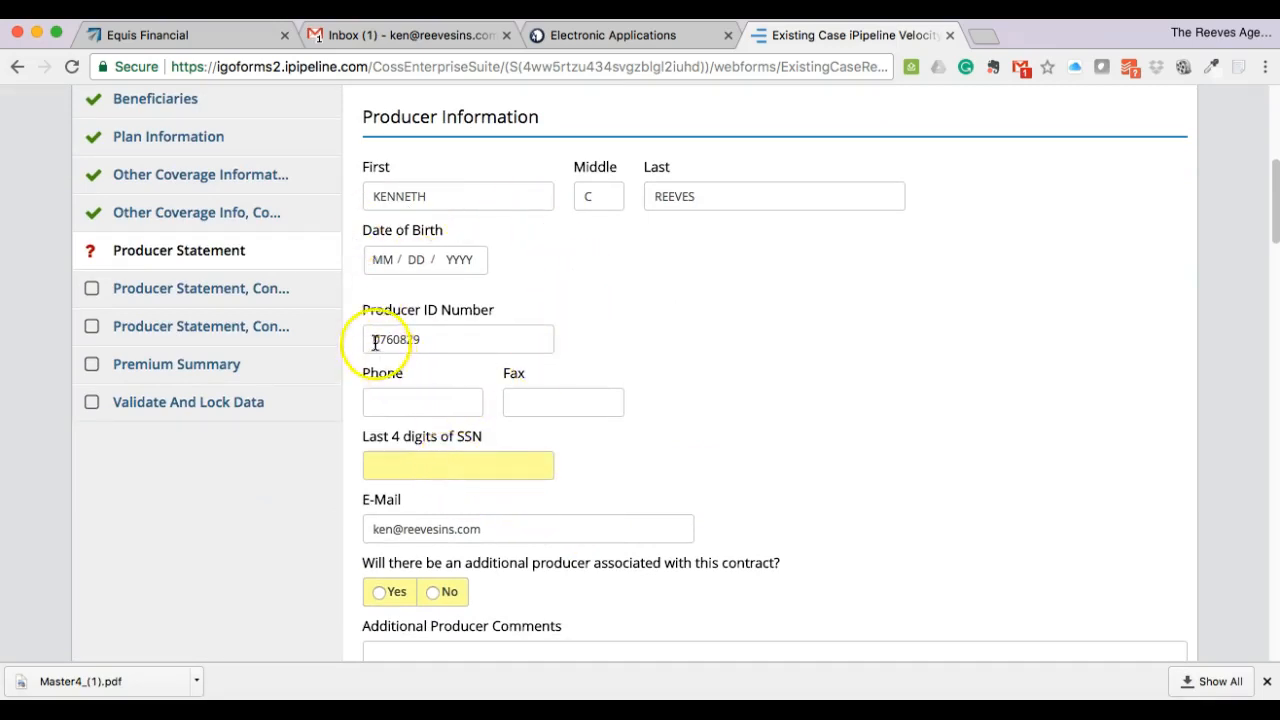
scroll(705, 444, "down", 1)
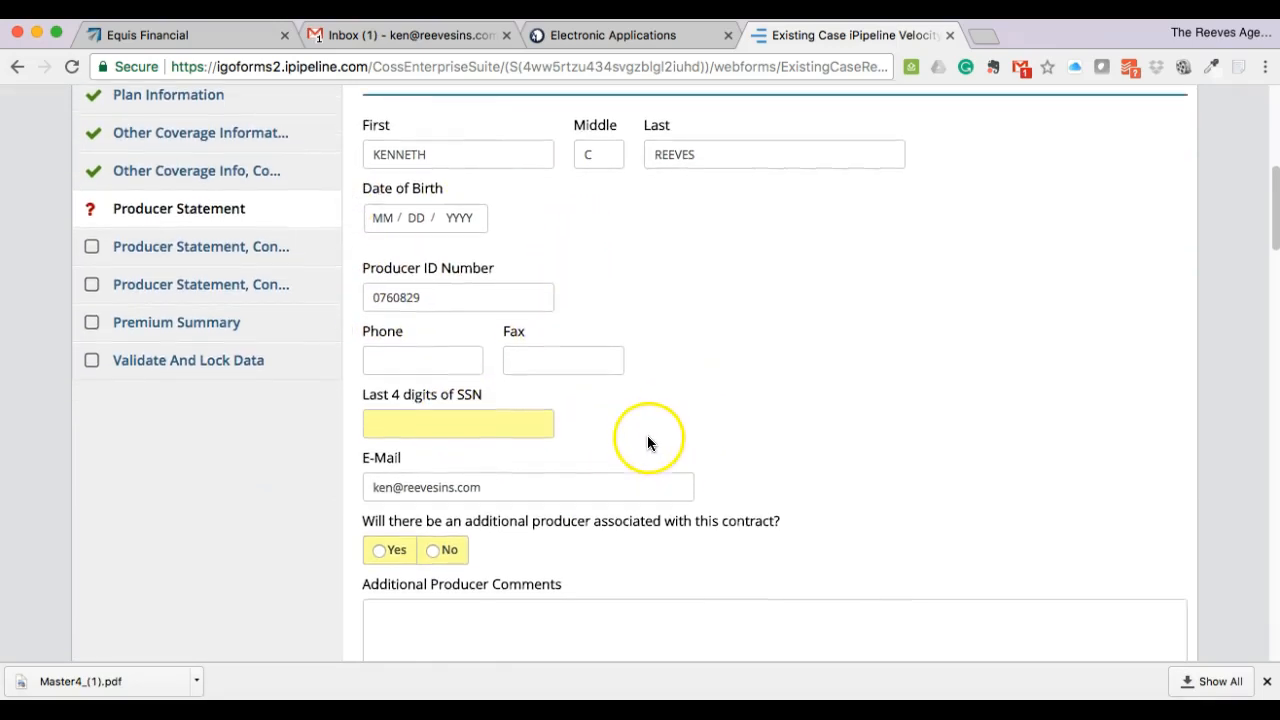
left_click(489, 426)
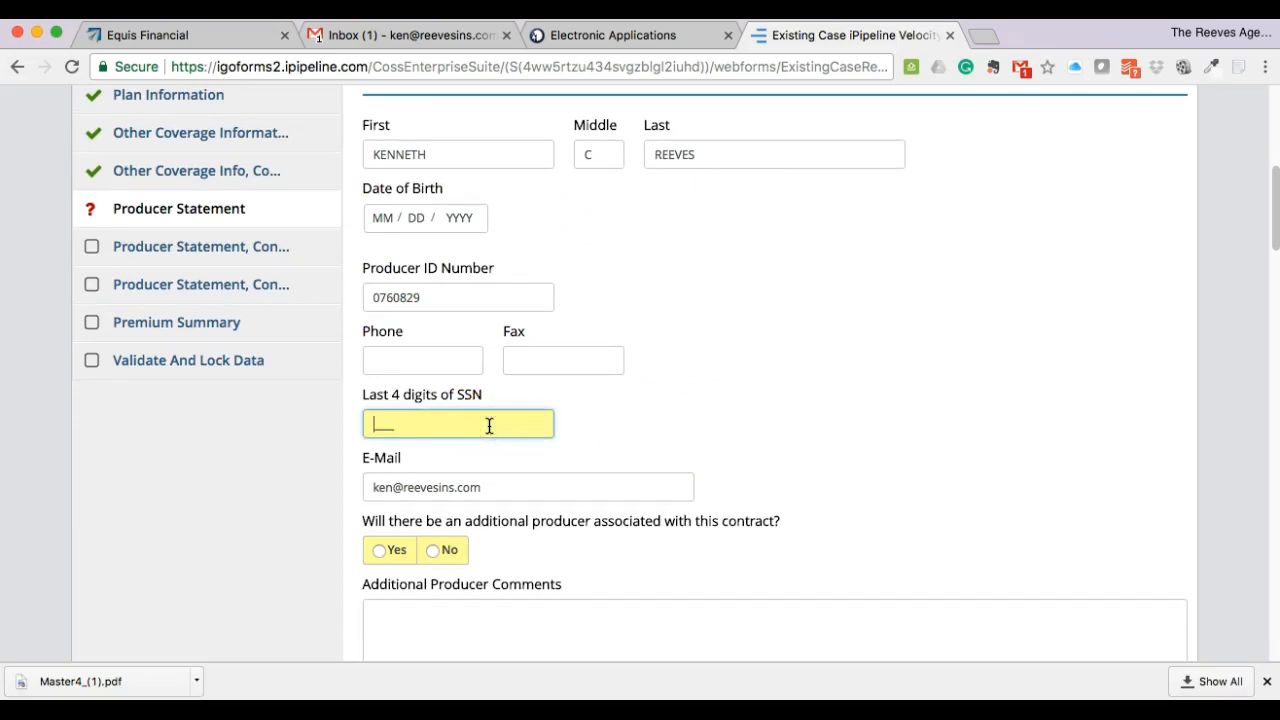
left_click(829, 479)
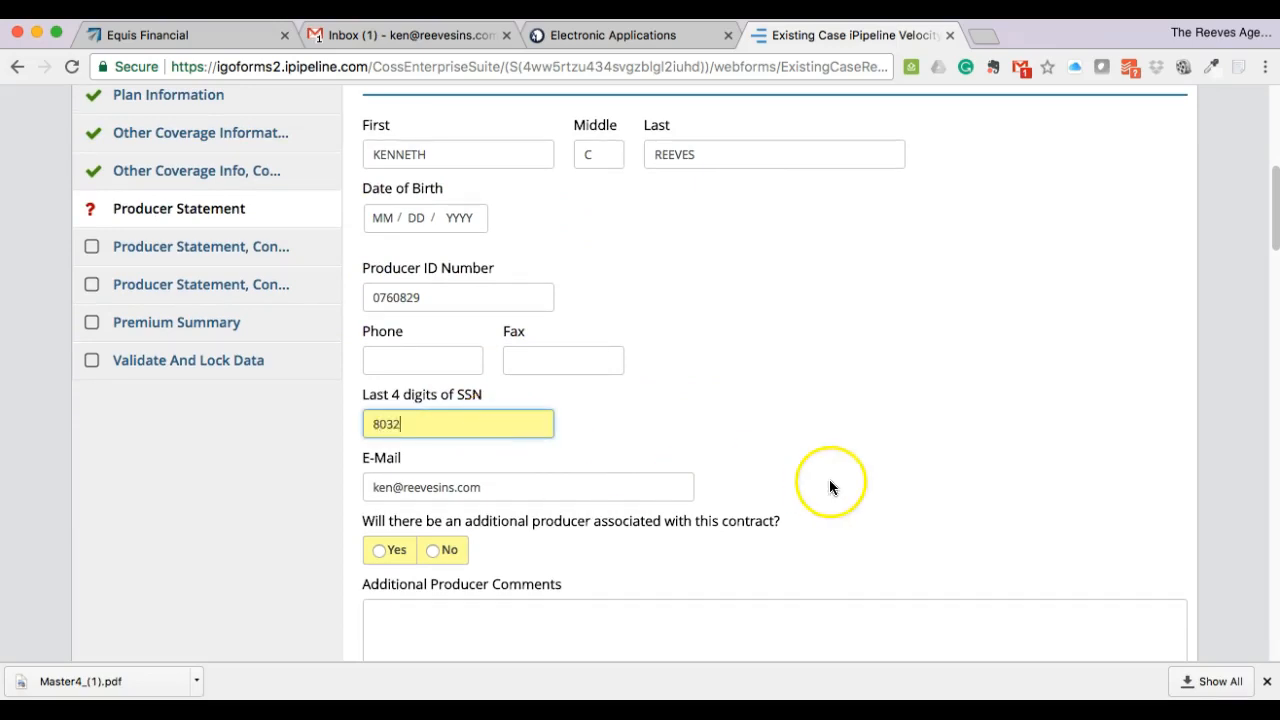
scroll(795, 445, "down", 3)
left_click(795, 461)
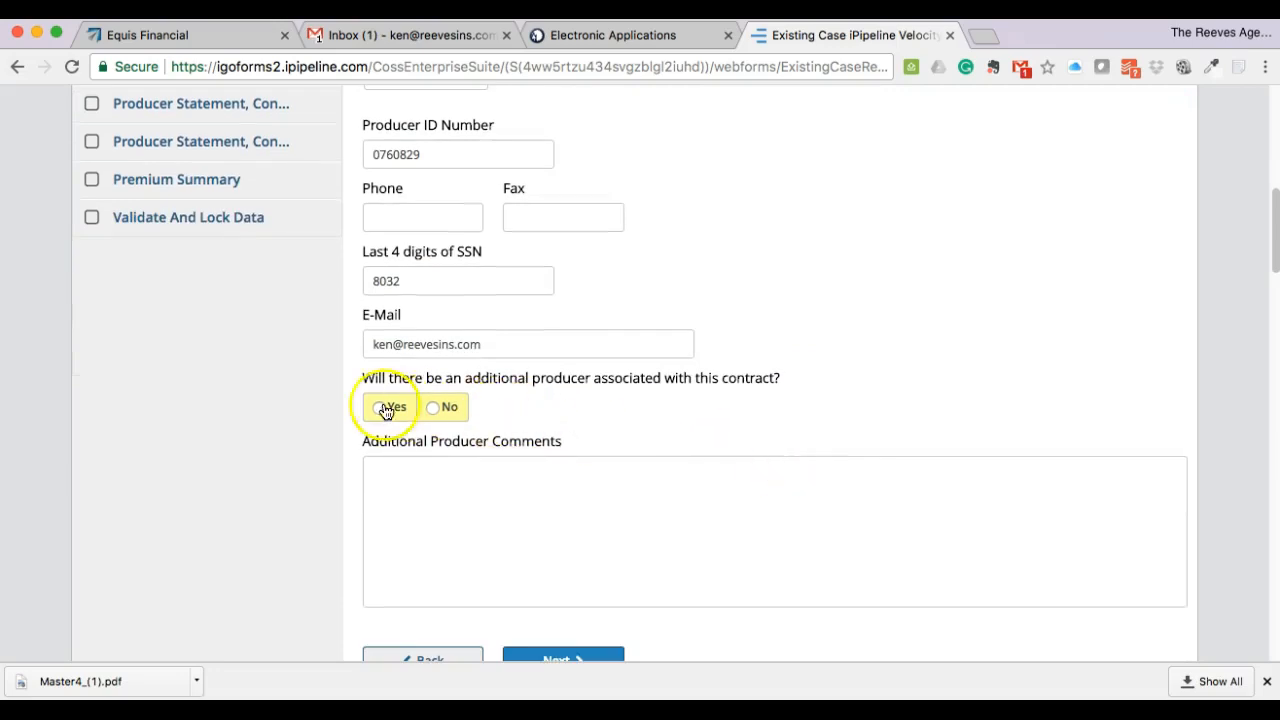
left_click(432, 407)
scroll(752, 432, "down", 2)
left_click(553, 585)
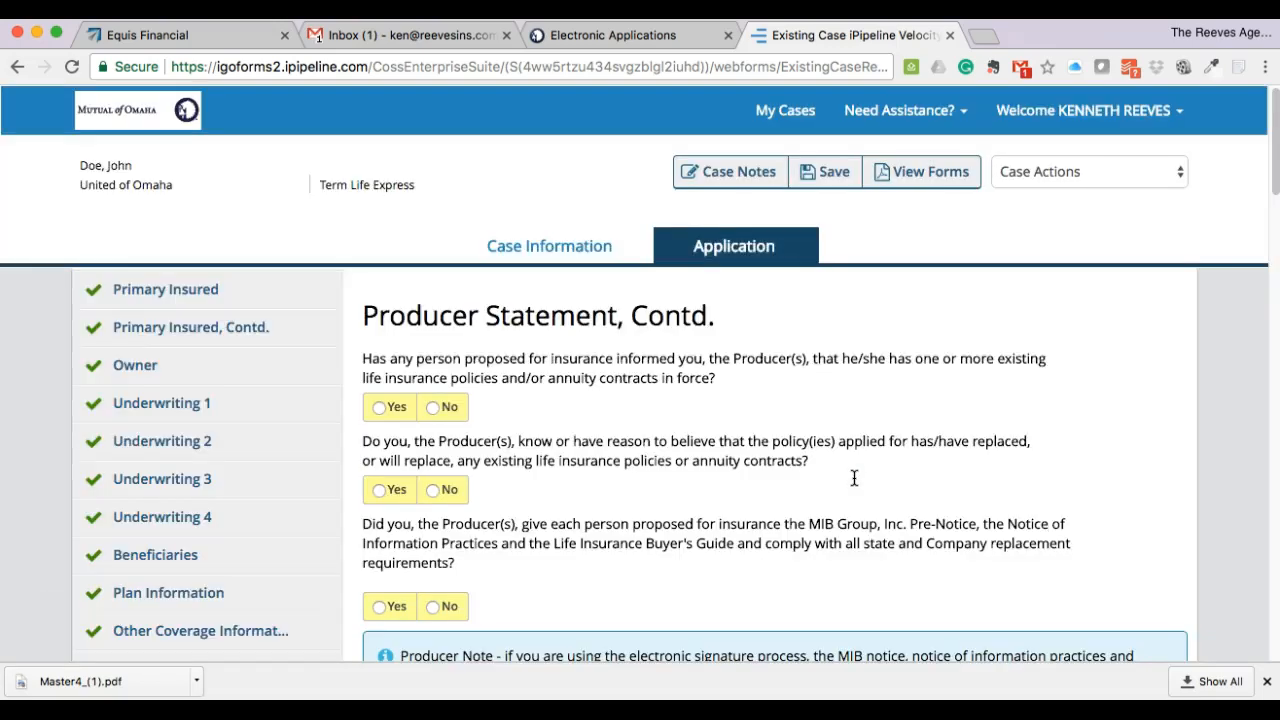
- Answer No to being told of existing policies, Yes to replacement and required notices
scroll(854, 478, "down", 2)
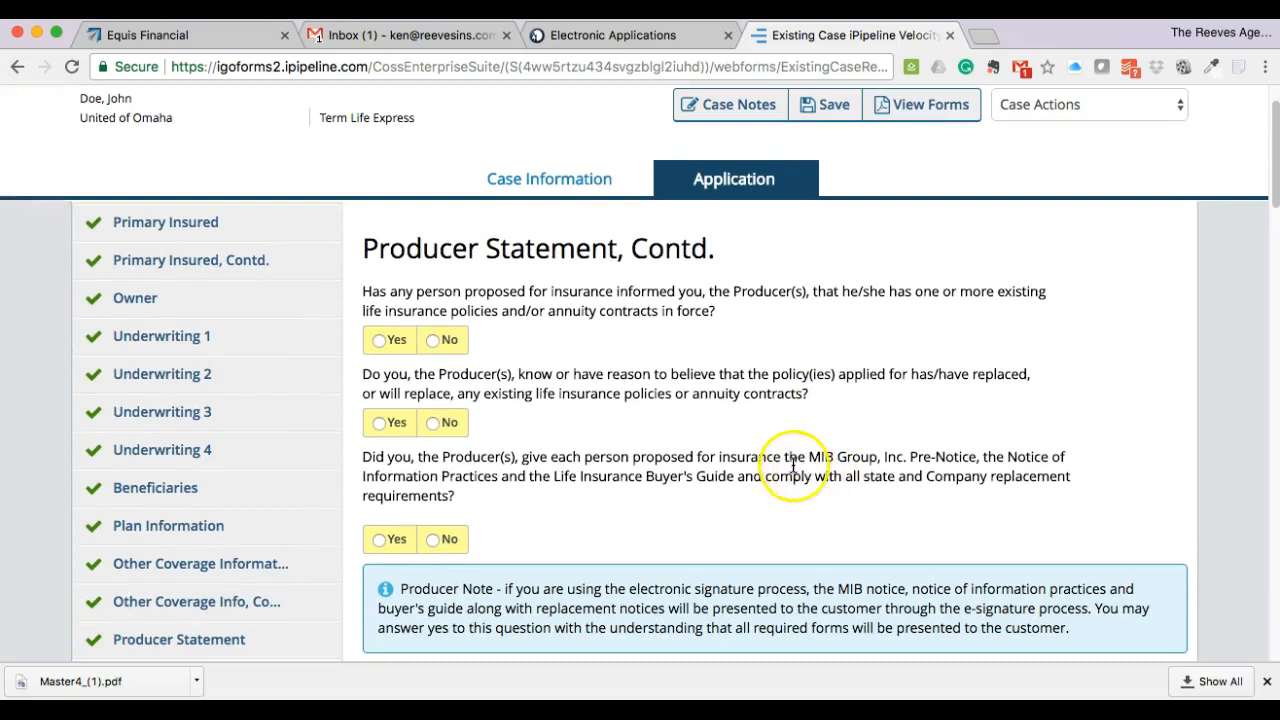
scroll(790, 462, "down", 1)
left_click(432, 316)
scroll(450, 378, "down", 1)
left_click(432, 374)
scroll(586, 400, "down", 3)
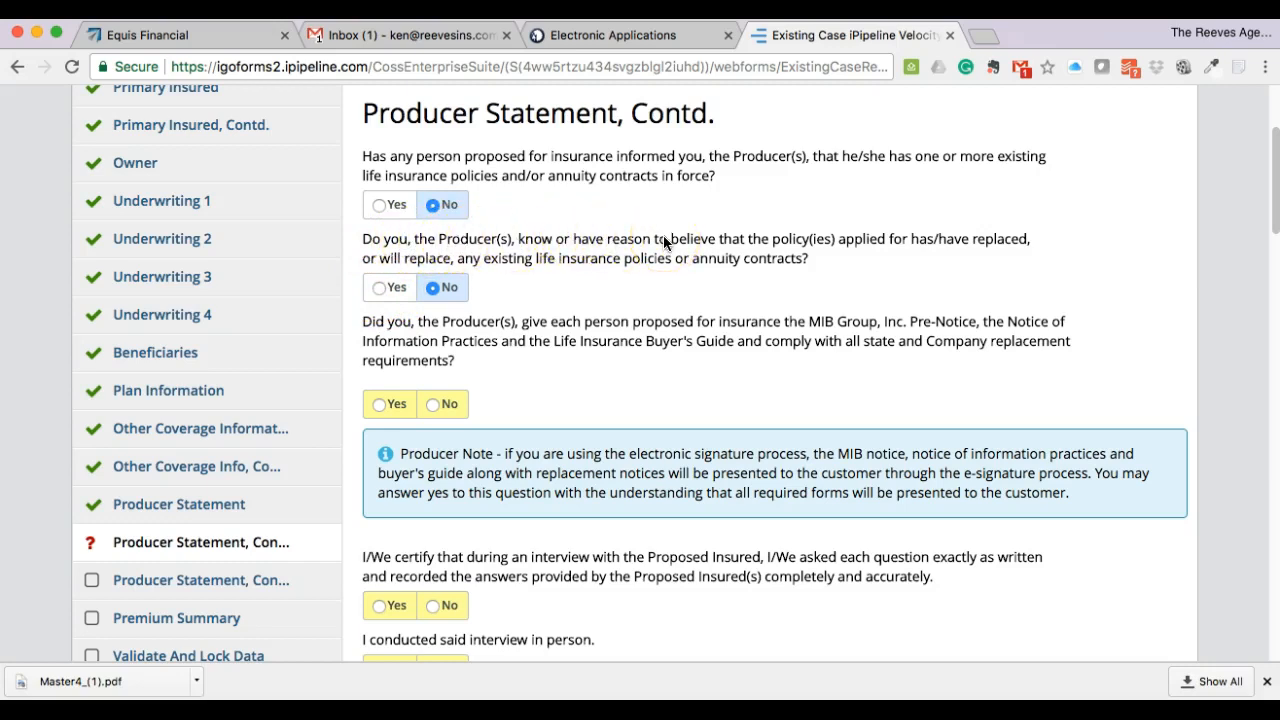
left_click(382, 289)
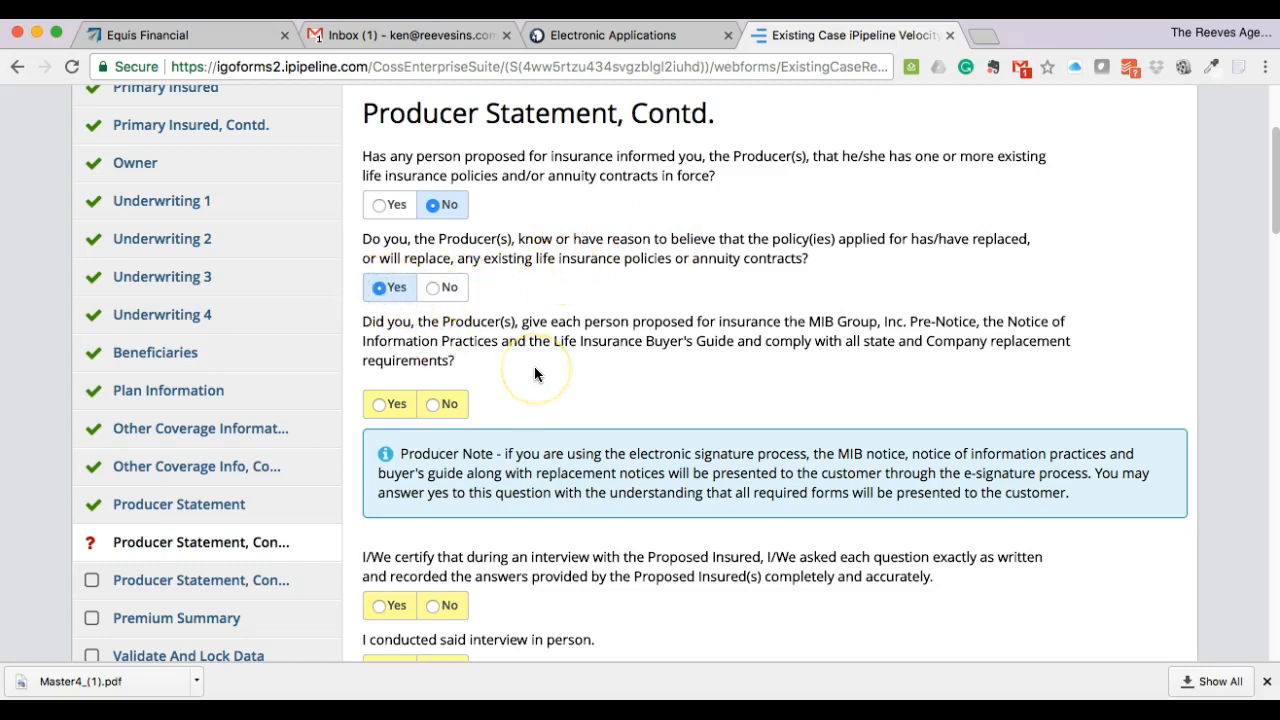
scroll(533, 365, "down", 2)
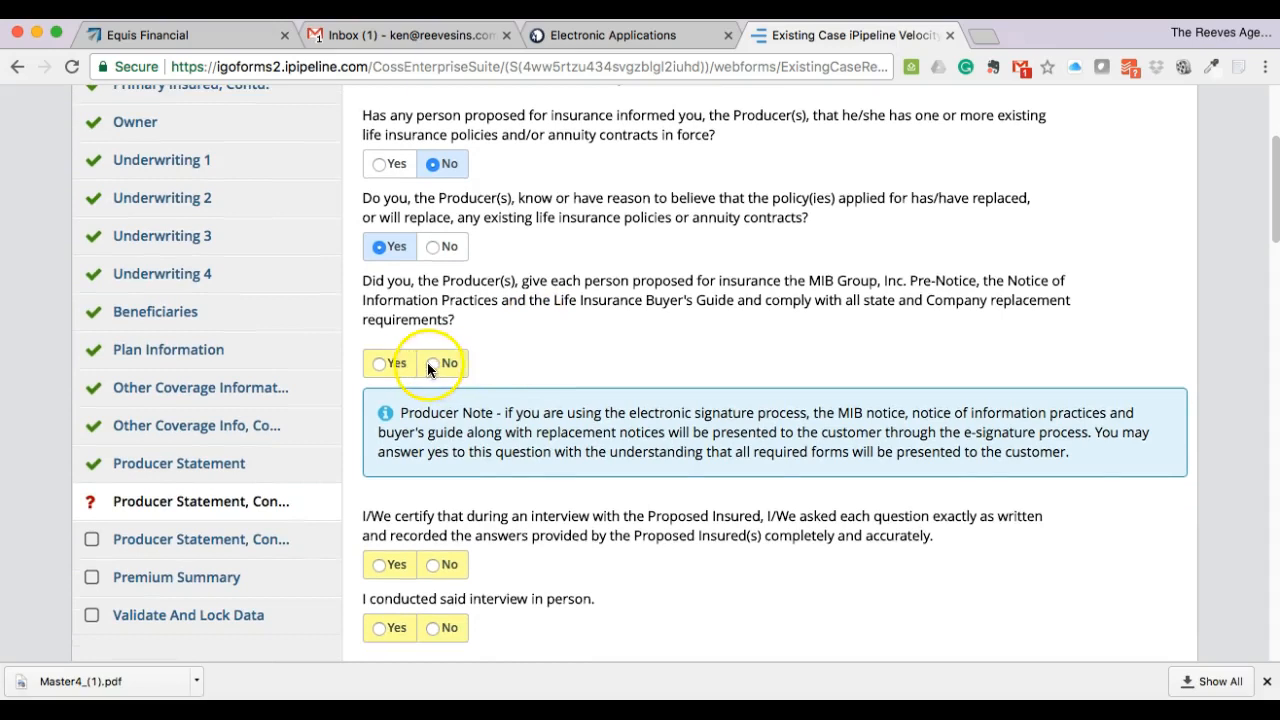
left_click(432, 363)
left_click(385, 364)
- Certify every question was asked as written and the interview was in person, then continue
scroll(550, 345, "down", 1)
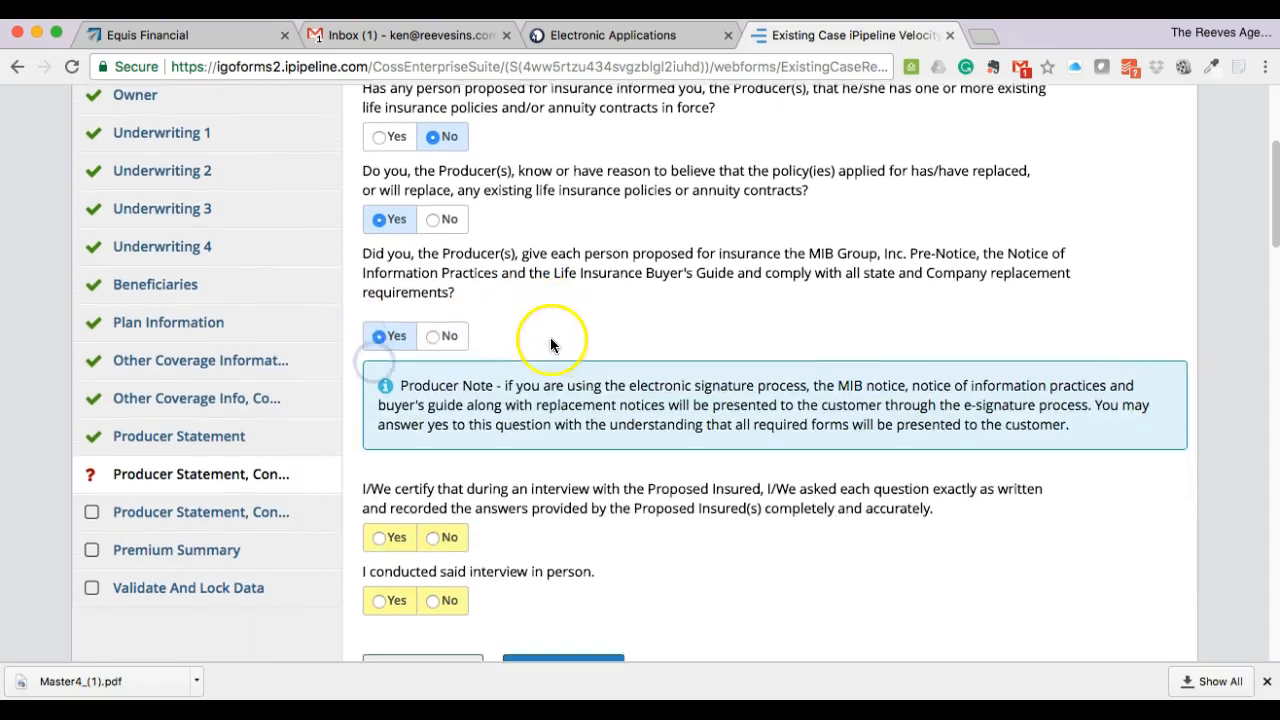
scroll(550, 345, "down", 3)
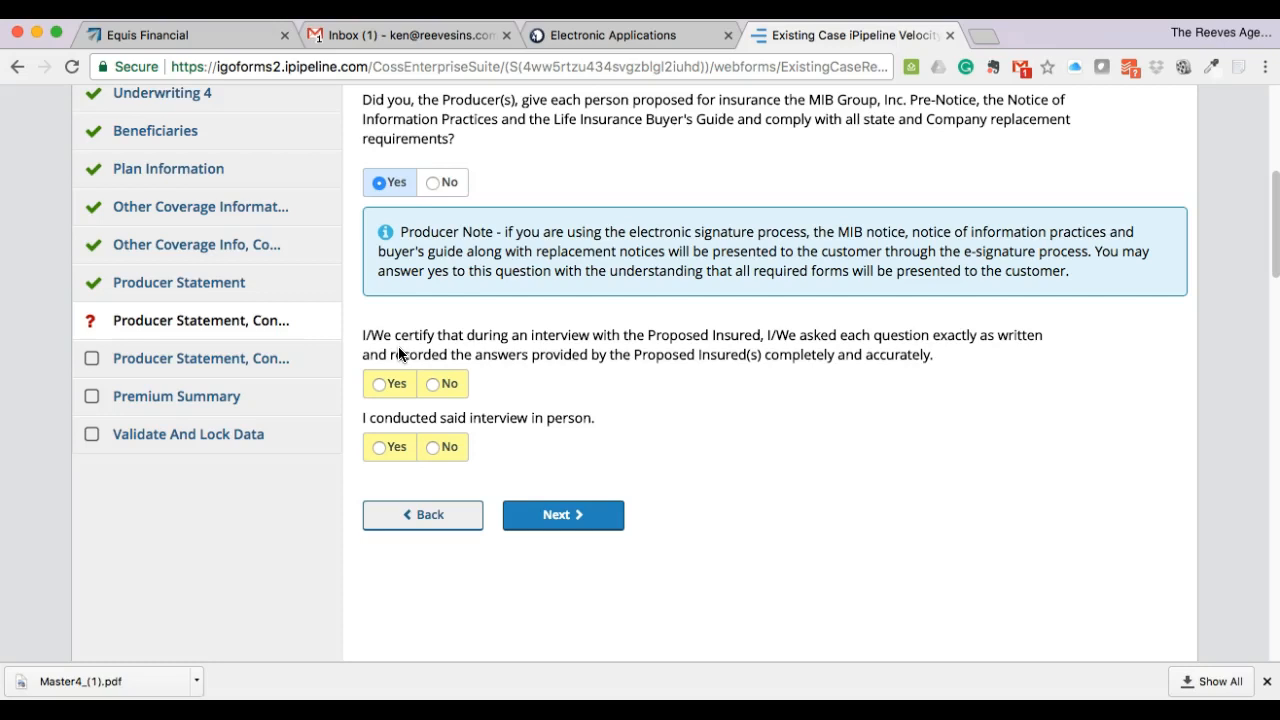
left_click(386, 384)
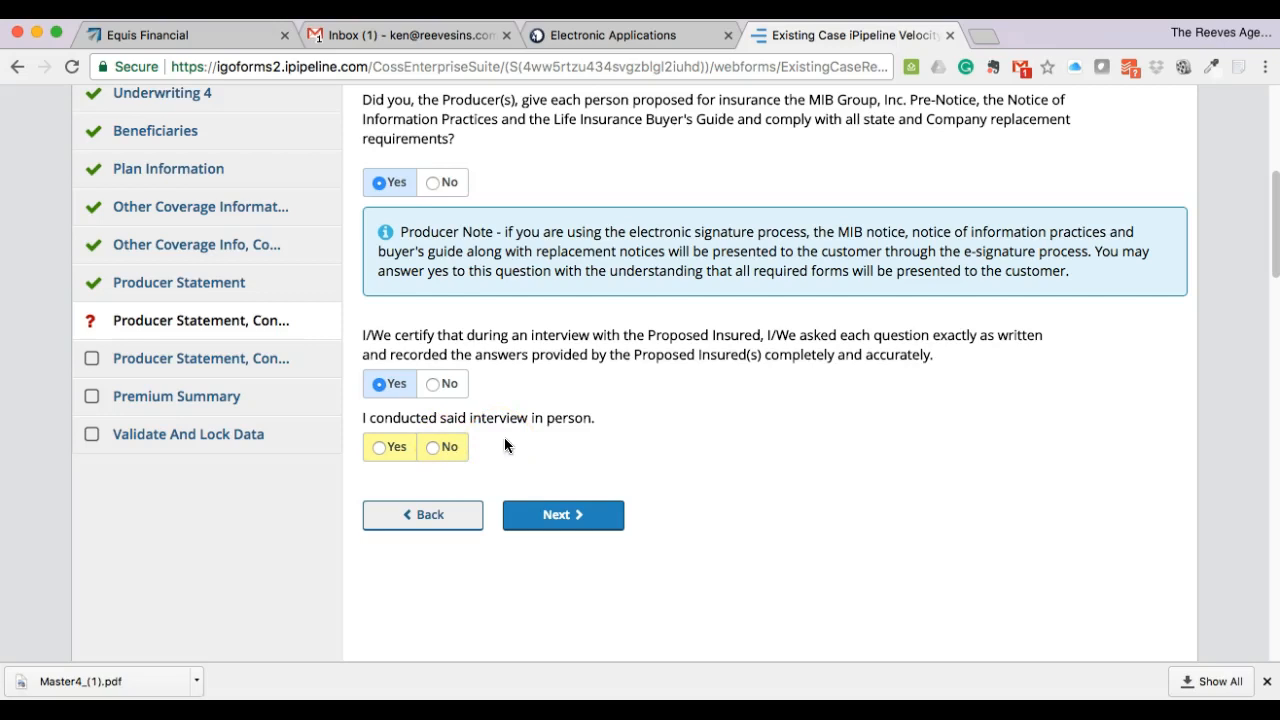
left_click(386, 448)
left_click(565, 520)
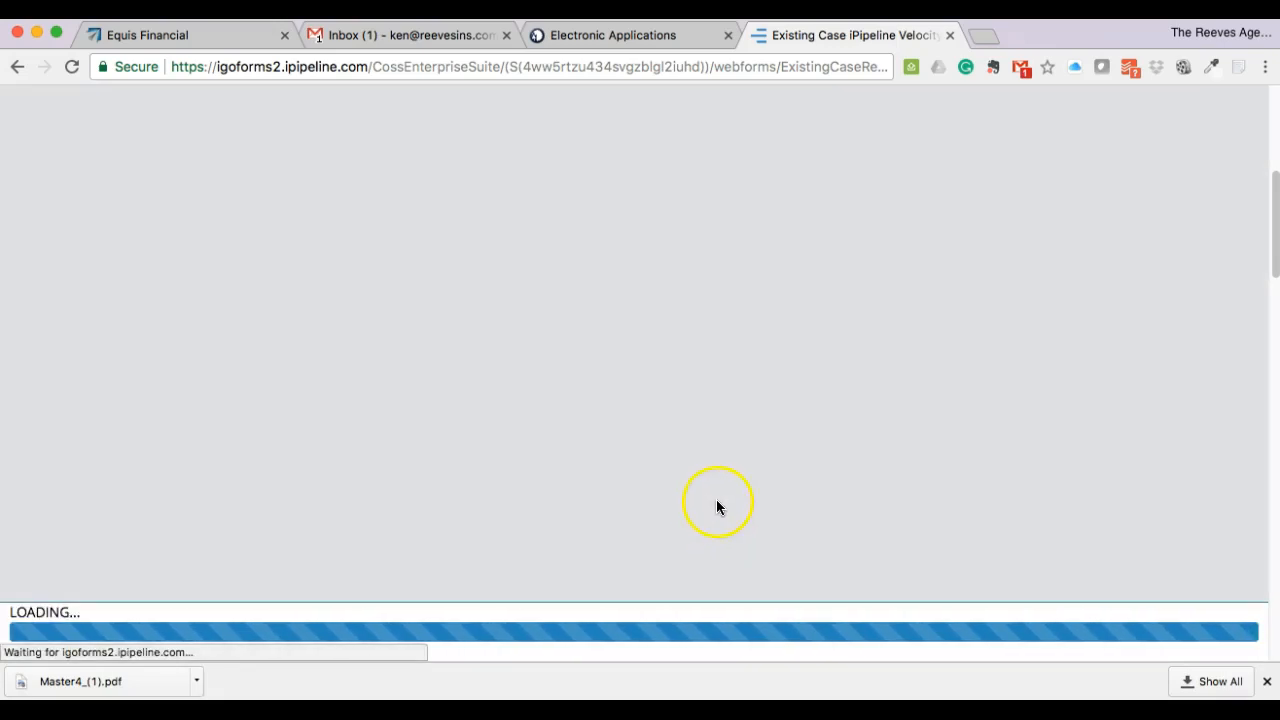
- Record the insured known 20 years, the owner as 'self', and Yes to being related
scroll(827, 473, "down", 3)
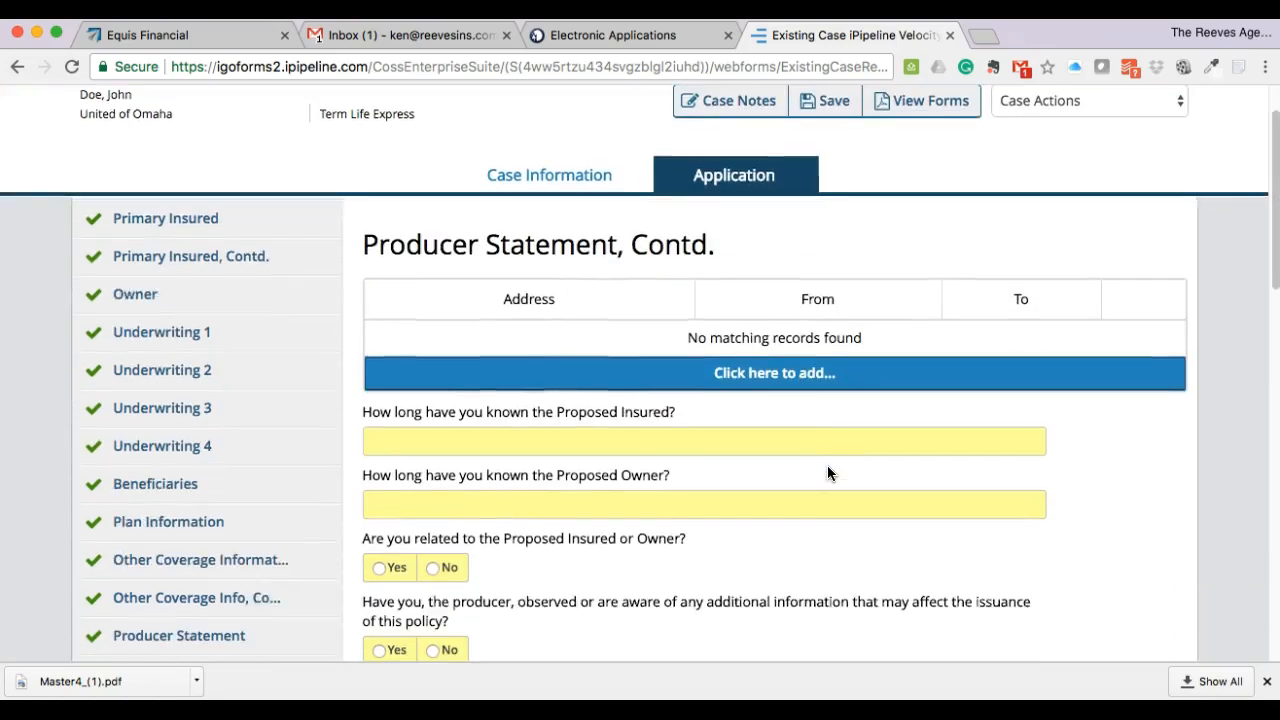
left_click(663, 423)
left_click(654, 391)
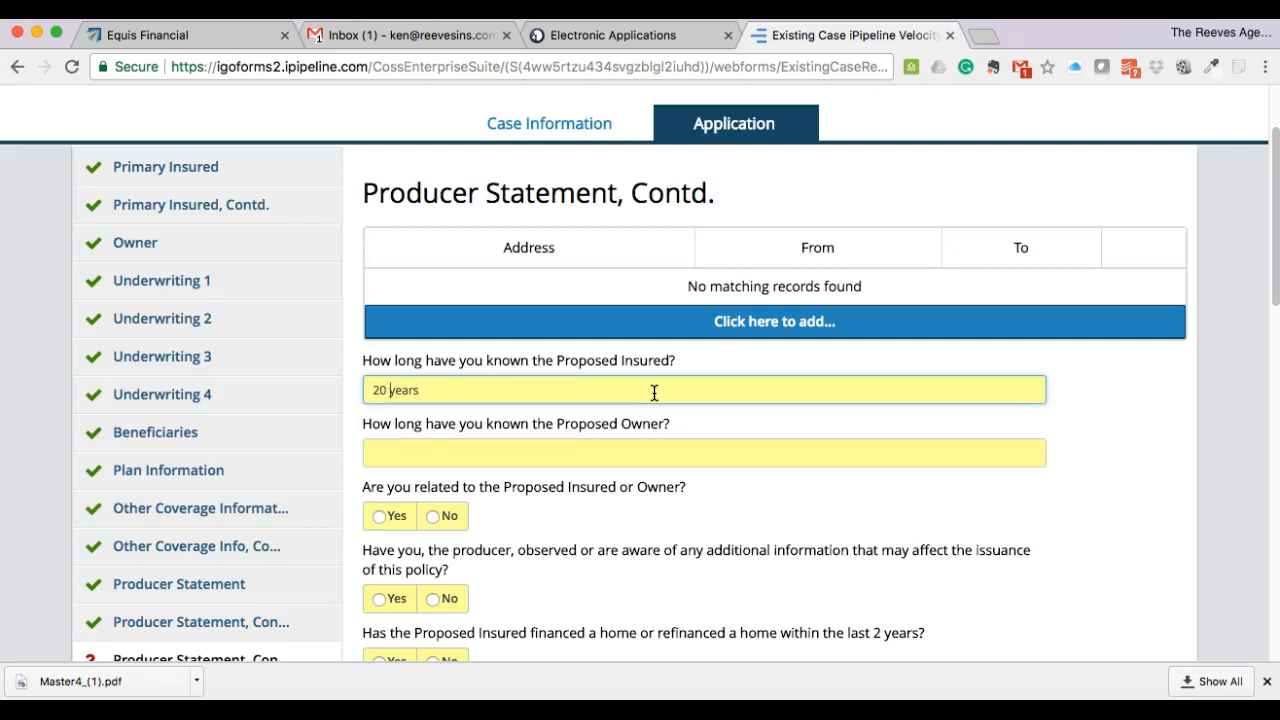
left_click(602, 454)
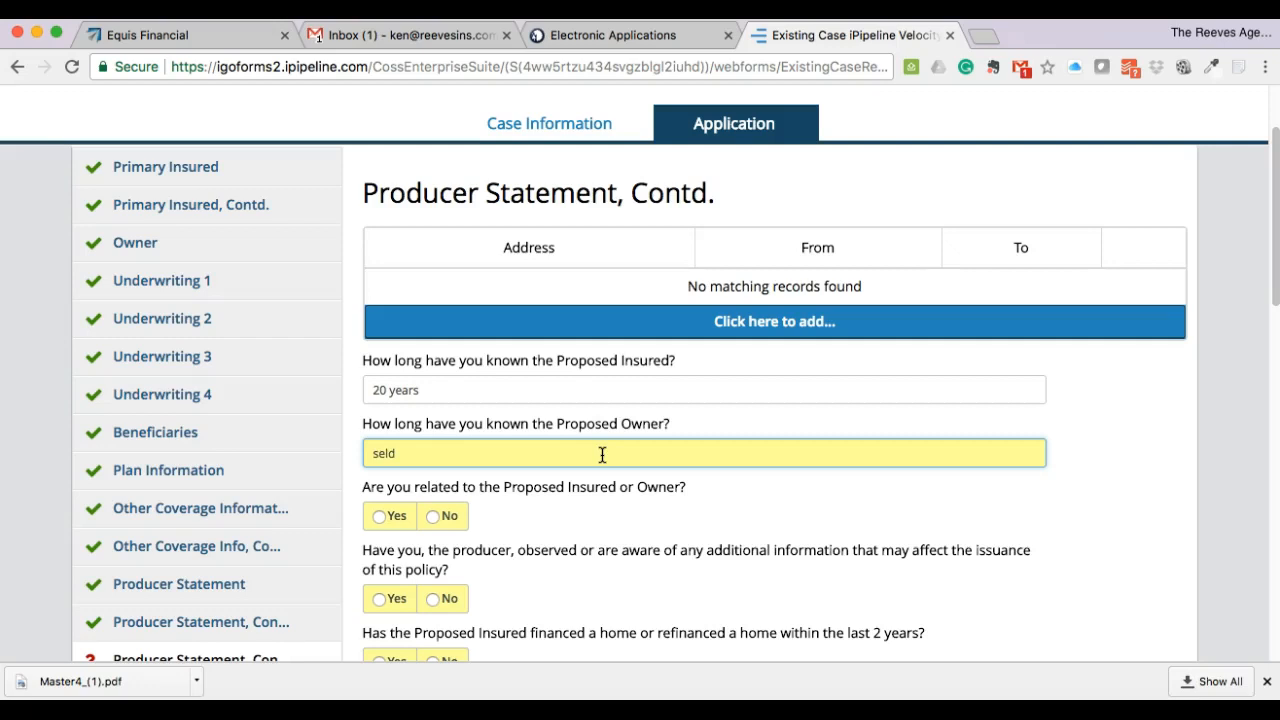
left_click(749, 505)
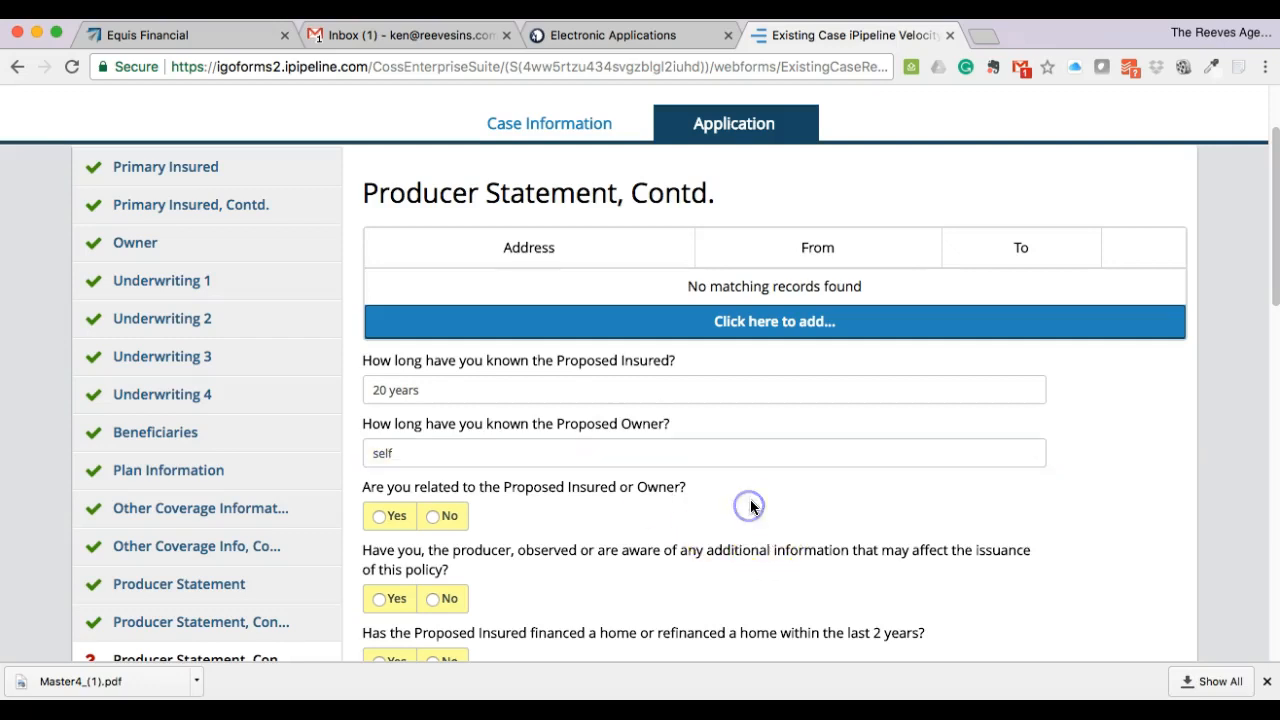
scroll(750, 505, "down", 2)
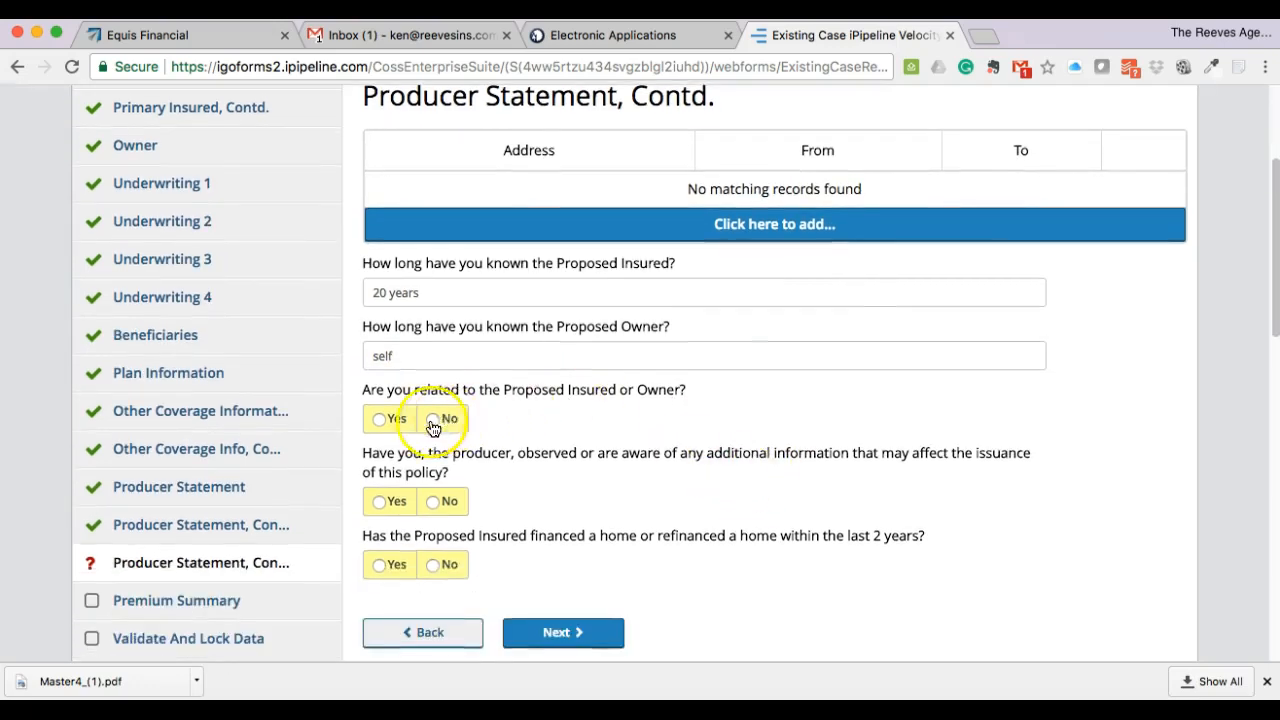
left_click(379, 419)
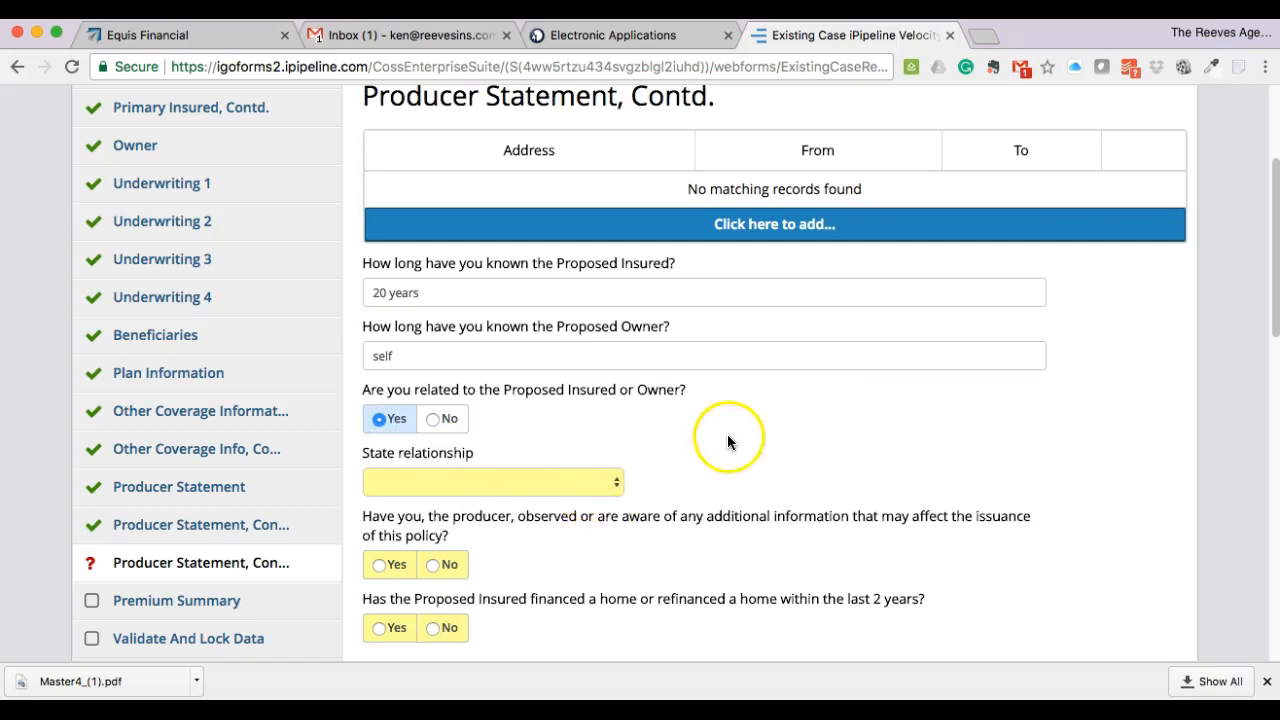
scroll(724, 432, "down", 2)
- Choose Parents as the relationship, answer No to both remaining questions, and continue
left_click(572, 400)
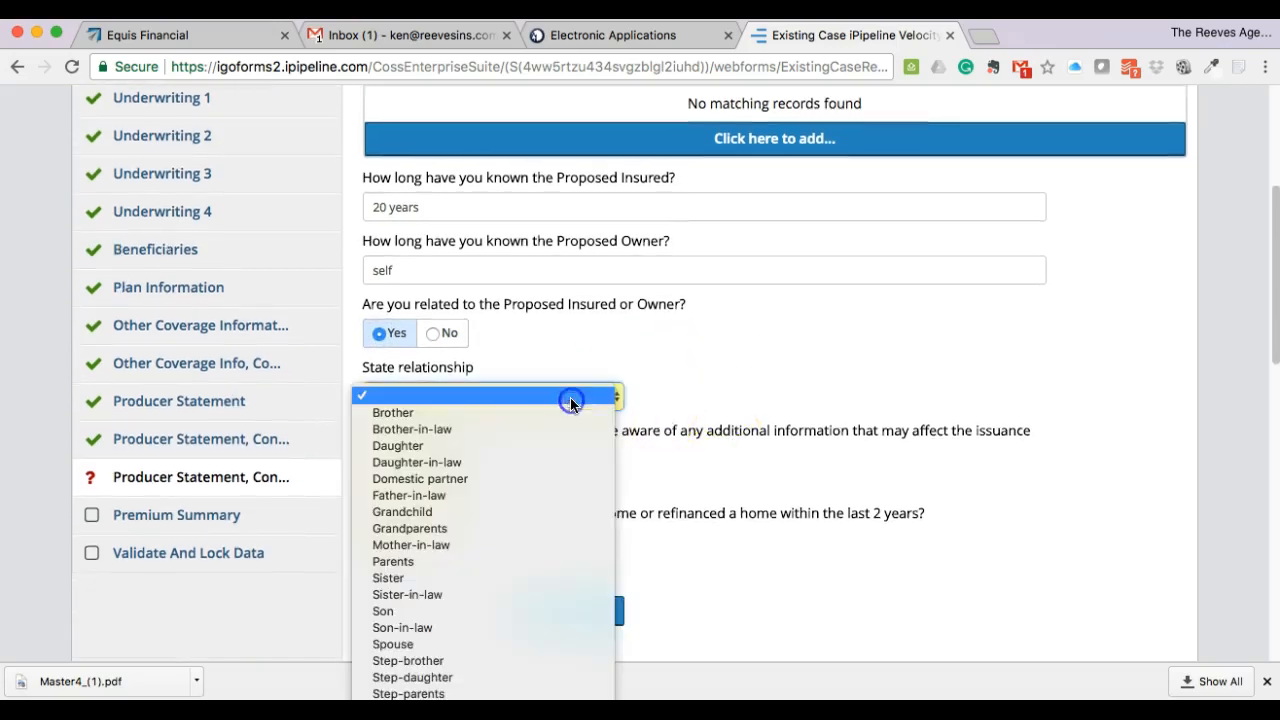
left_click_drag(570, 447, 495, 533)
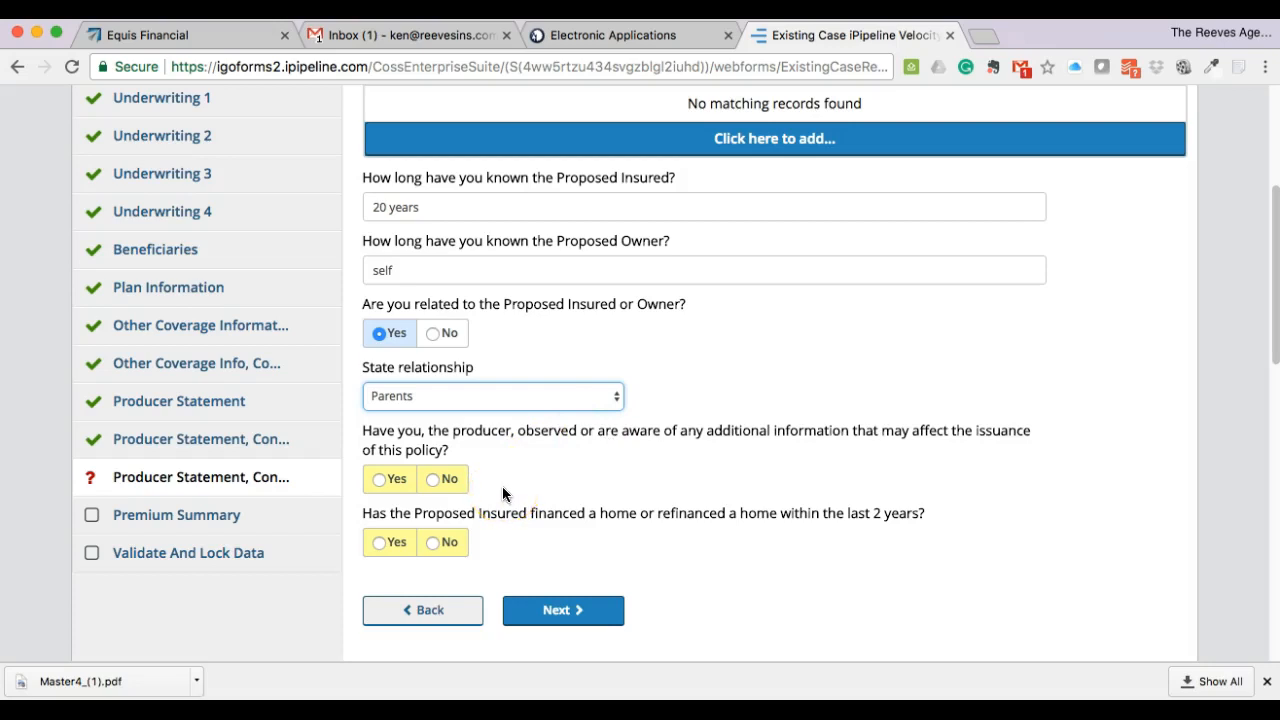
left_click(440, 479)
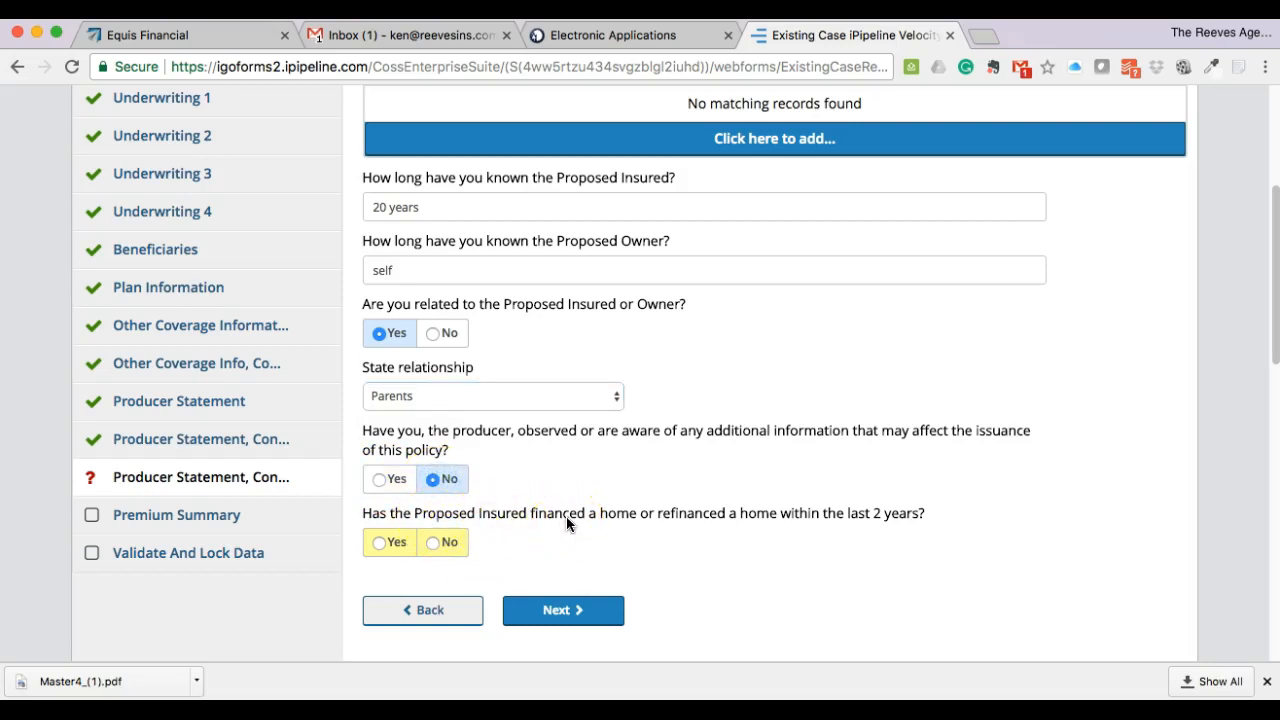
left_click(431, 542)
scroll(706, 510, "down", 2)
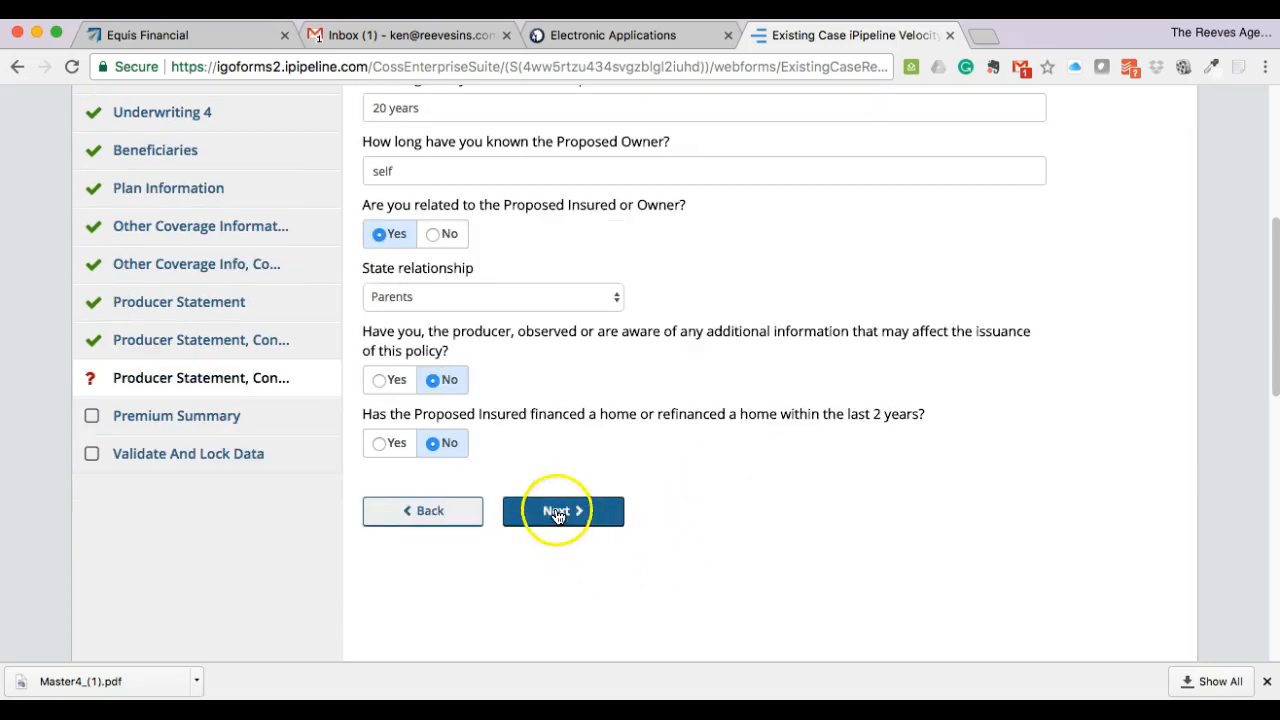
left_click(557, 511)
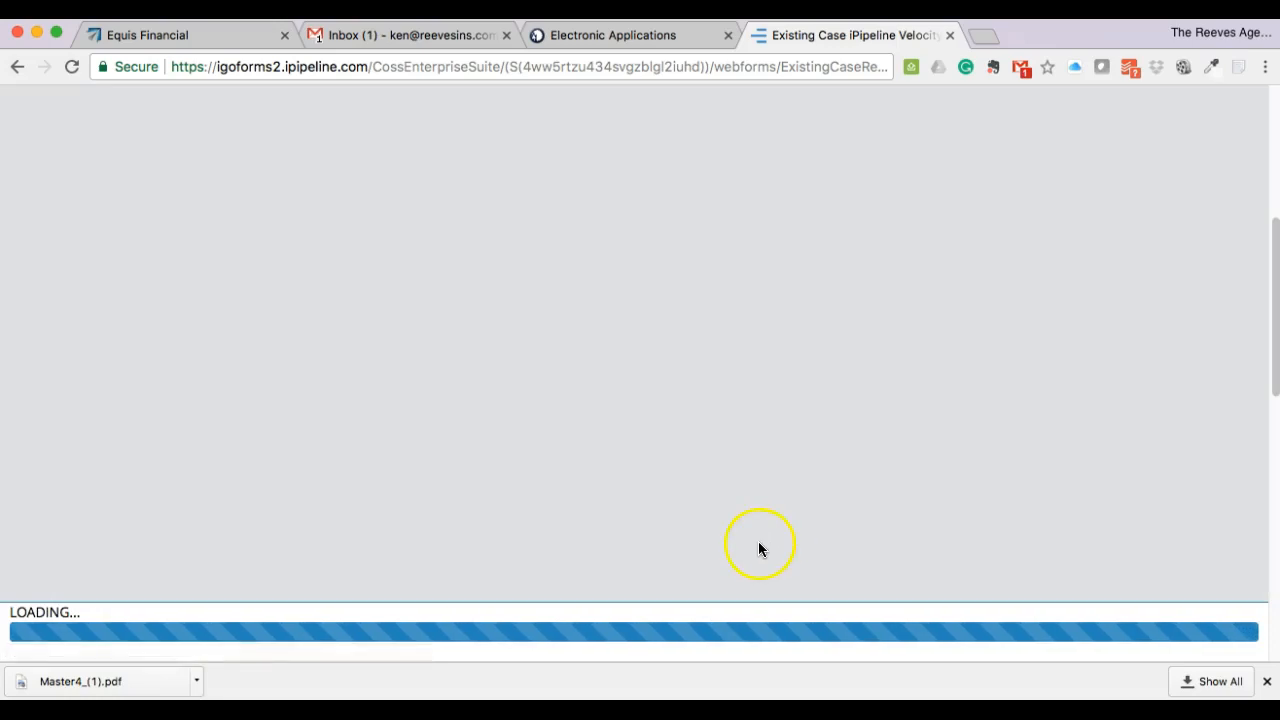
- Calculate the modal premiums for each payment mode on the Premium Summary
scroll(323, 553, "down", 5)
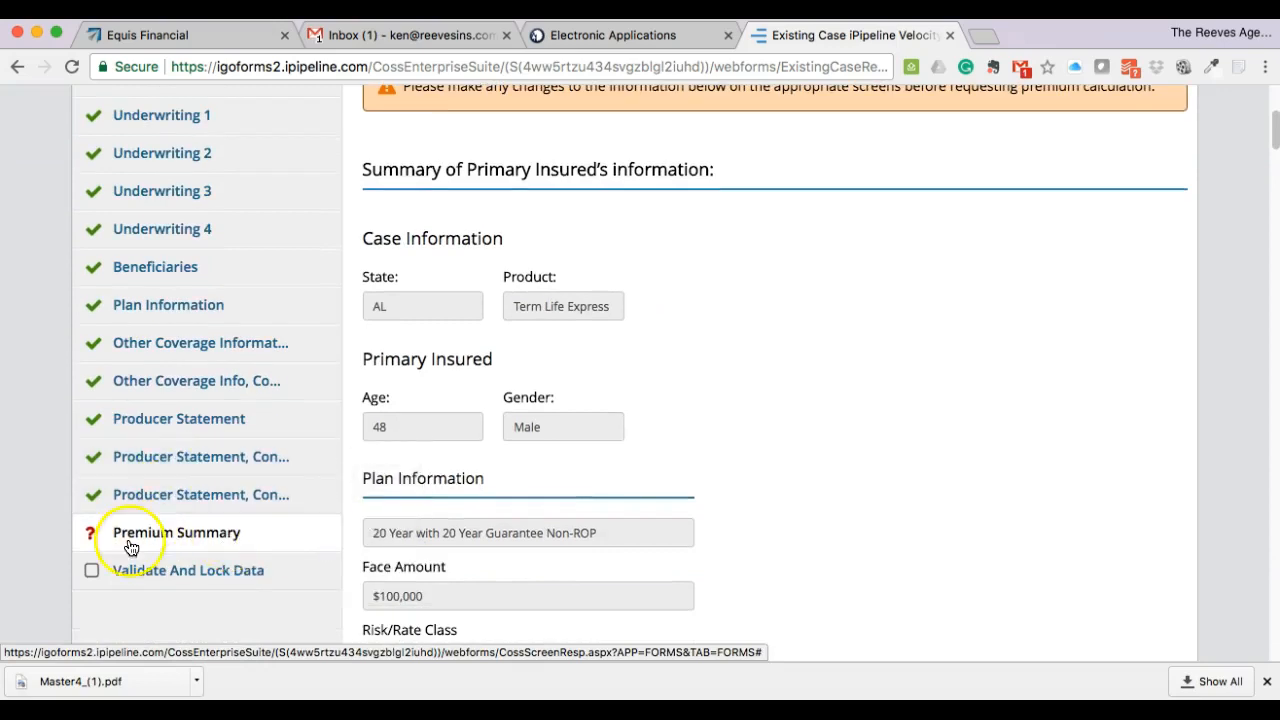
scroll(816, 462, "down", 5)
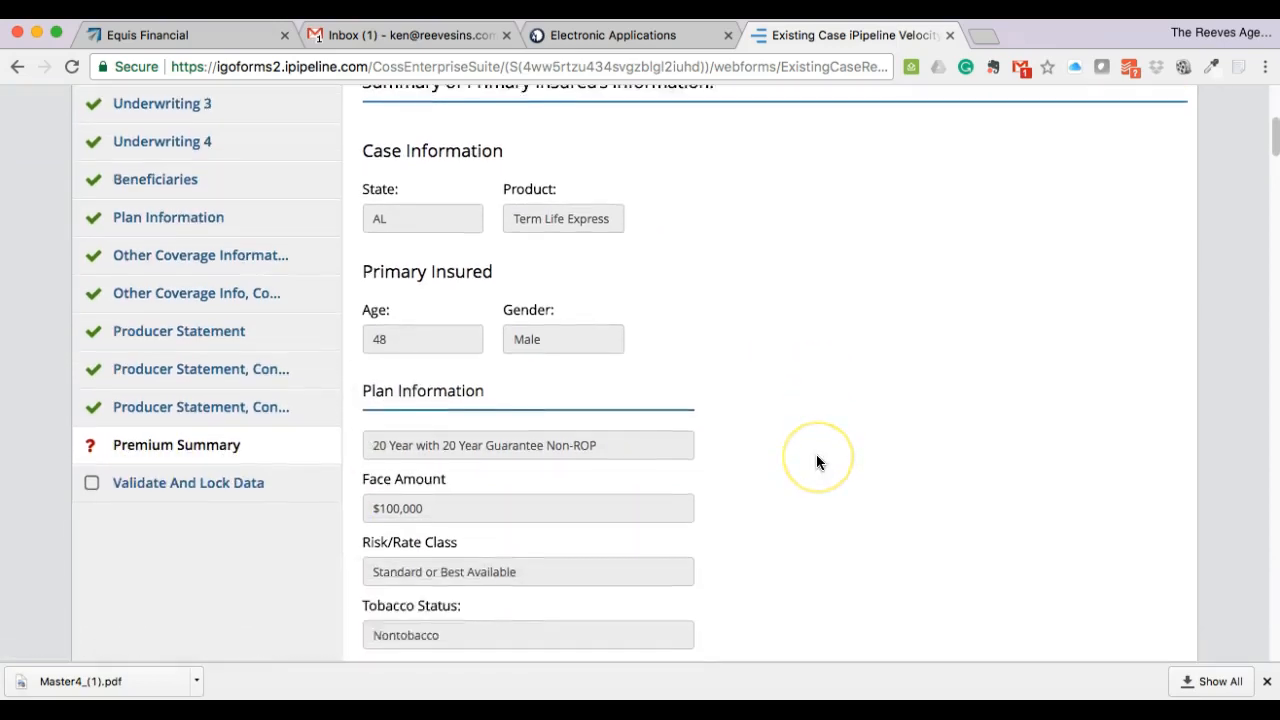
scroll(816, 462, "down", 5)
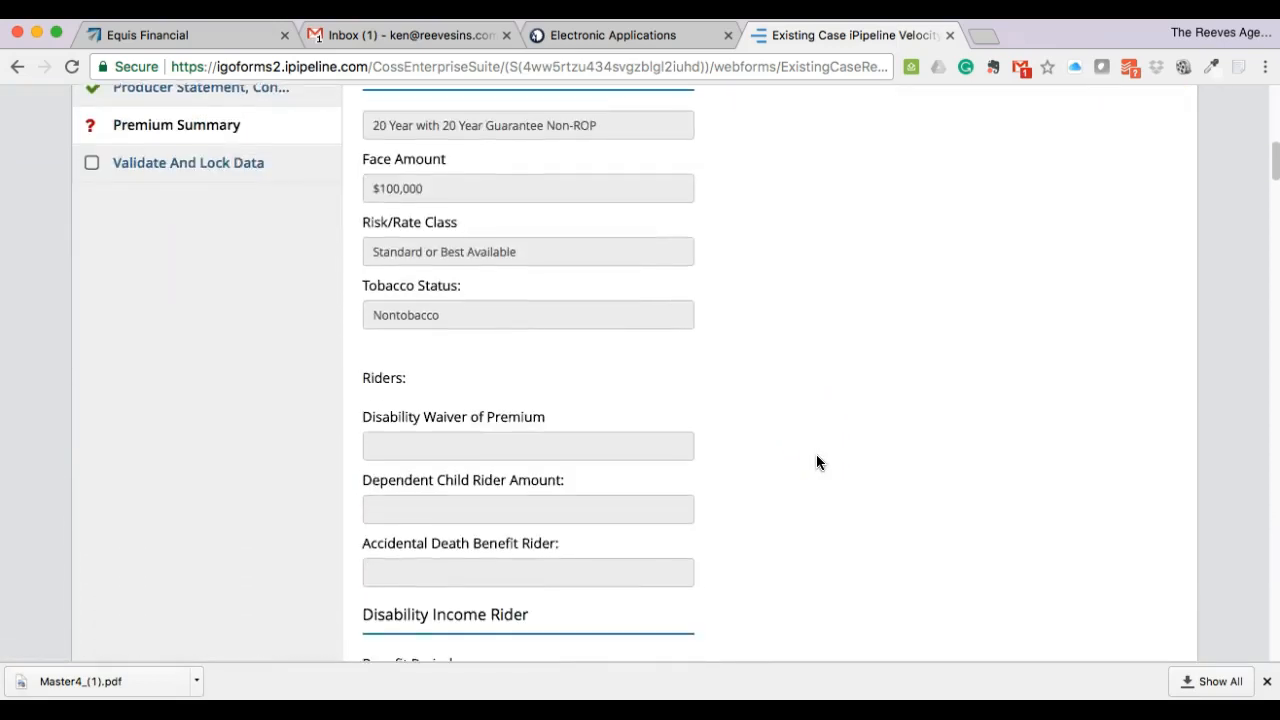
scroll(816, 462, "down", 3)
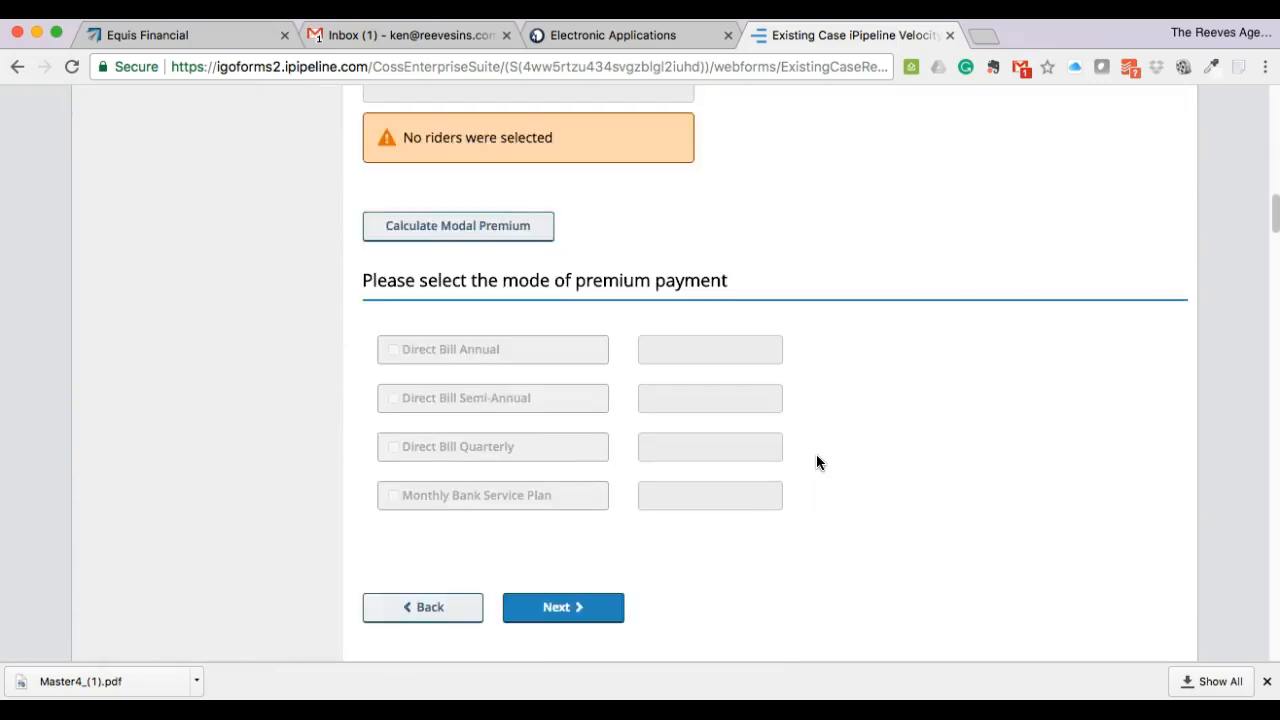
scroll(816, 462, "up", 10)
scroll(818, 462, "up", 4)
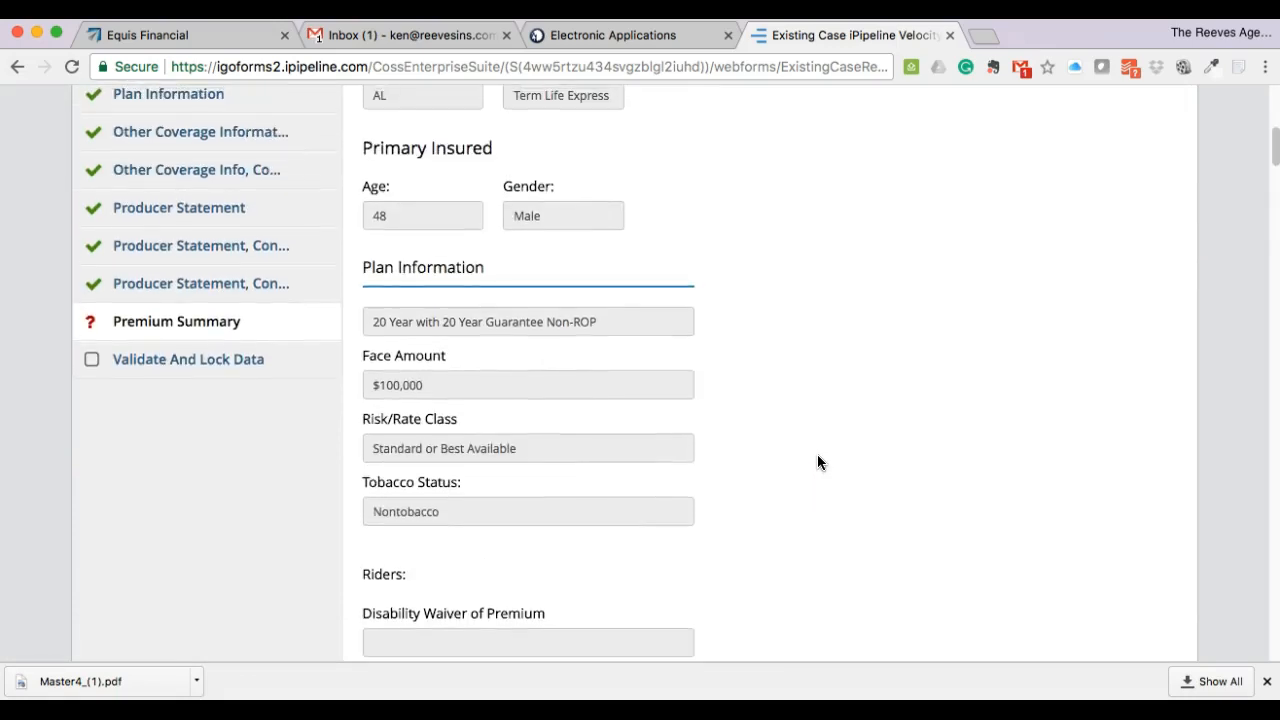
scroll(816, 461, "down", 4)
scroll(816, 461, "down", 1)
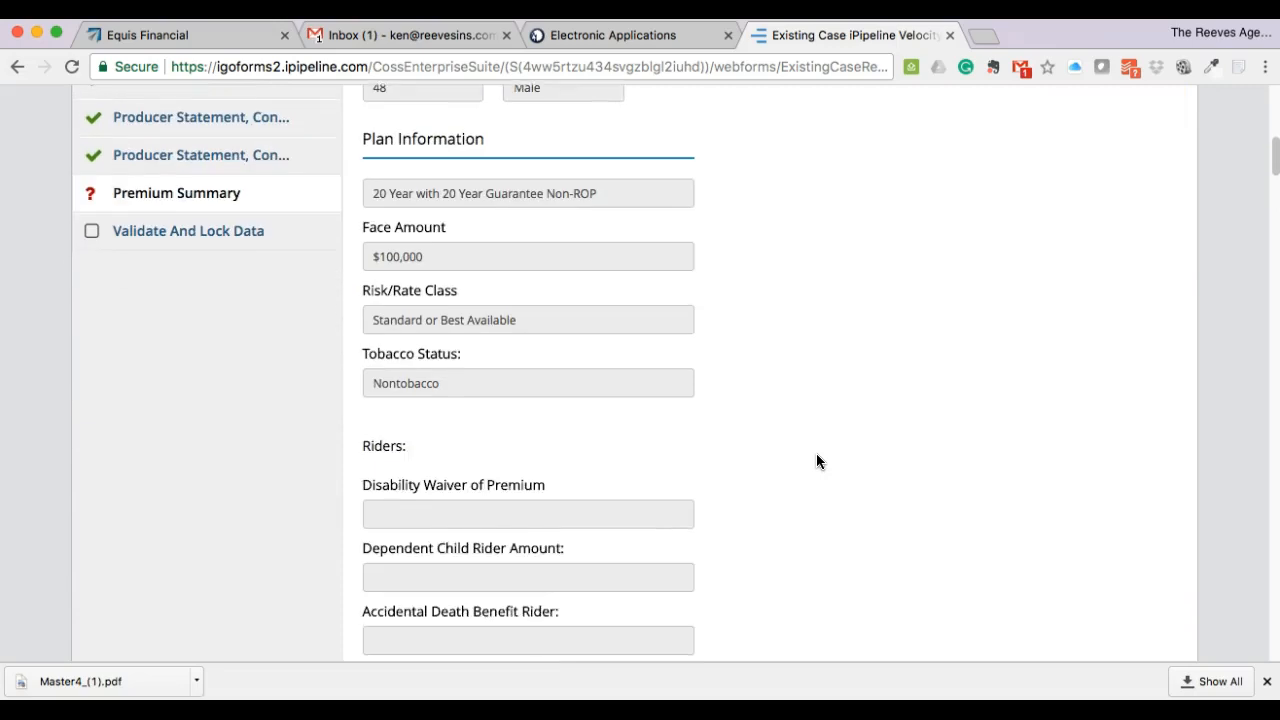
scroll(710, 385, "down", 5)
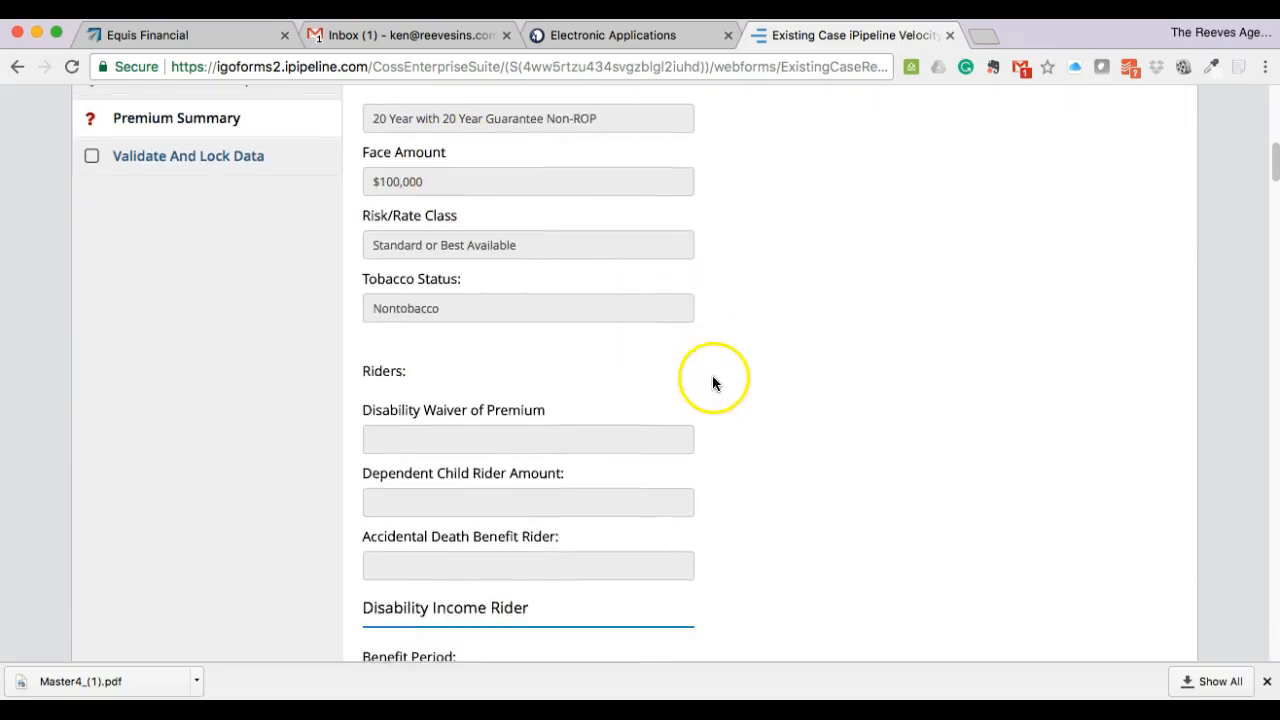
left_click(490, 476)
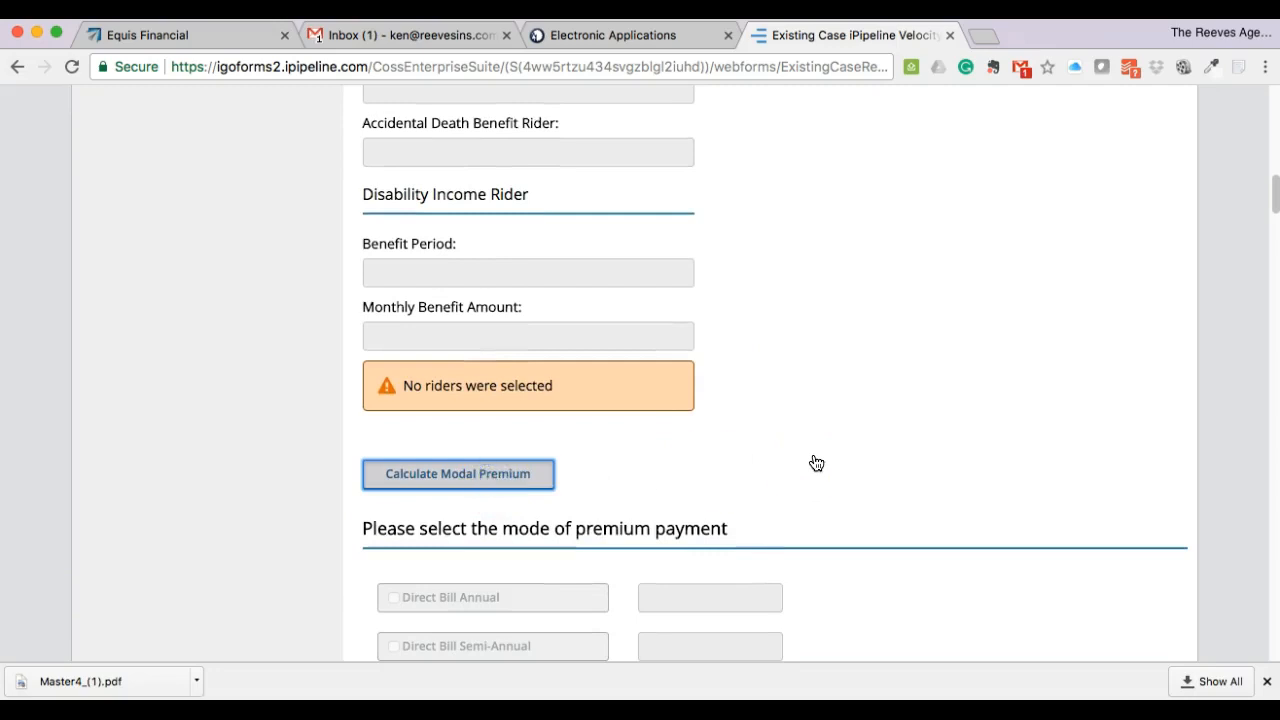
- Choose the Monthly Bank Service Plan at $62.12 and decline paying the initial premium by credit card
scroll(816, 462, "down", 3)
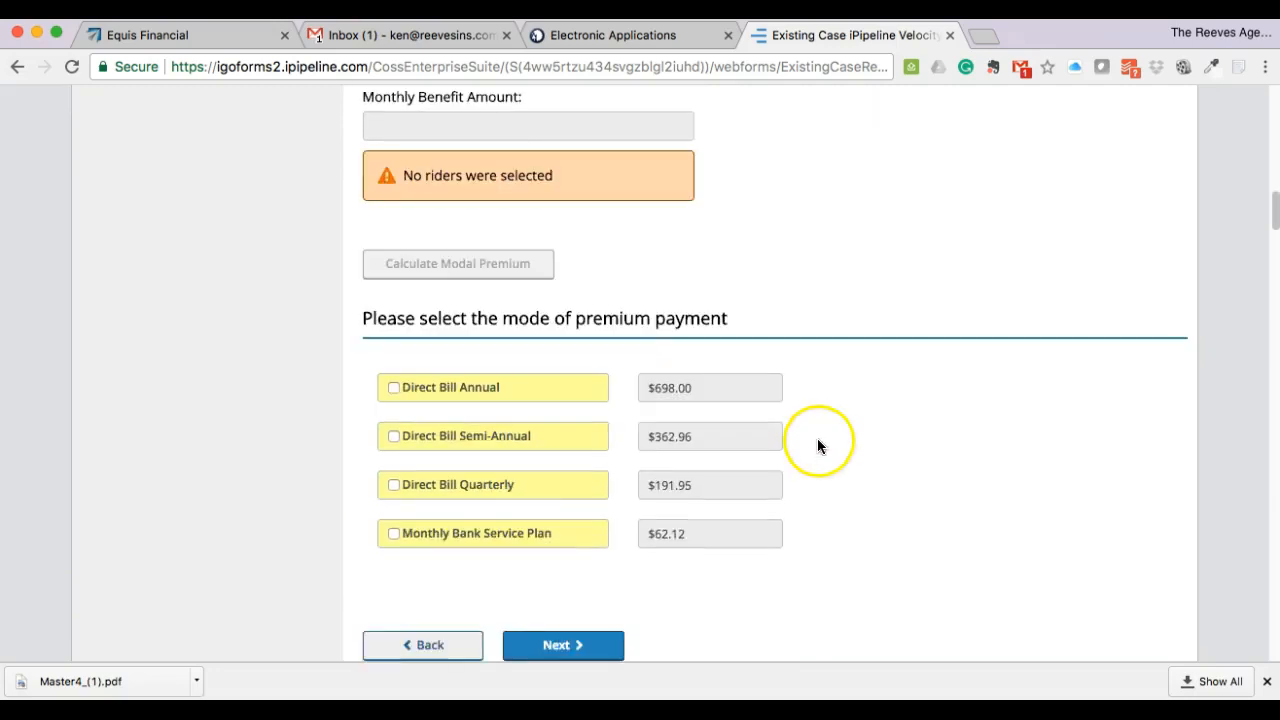
left_click(480, 530)
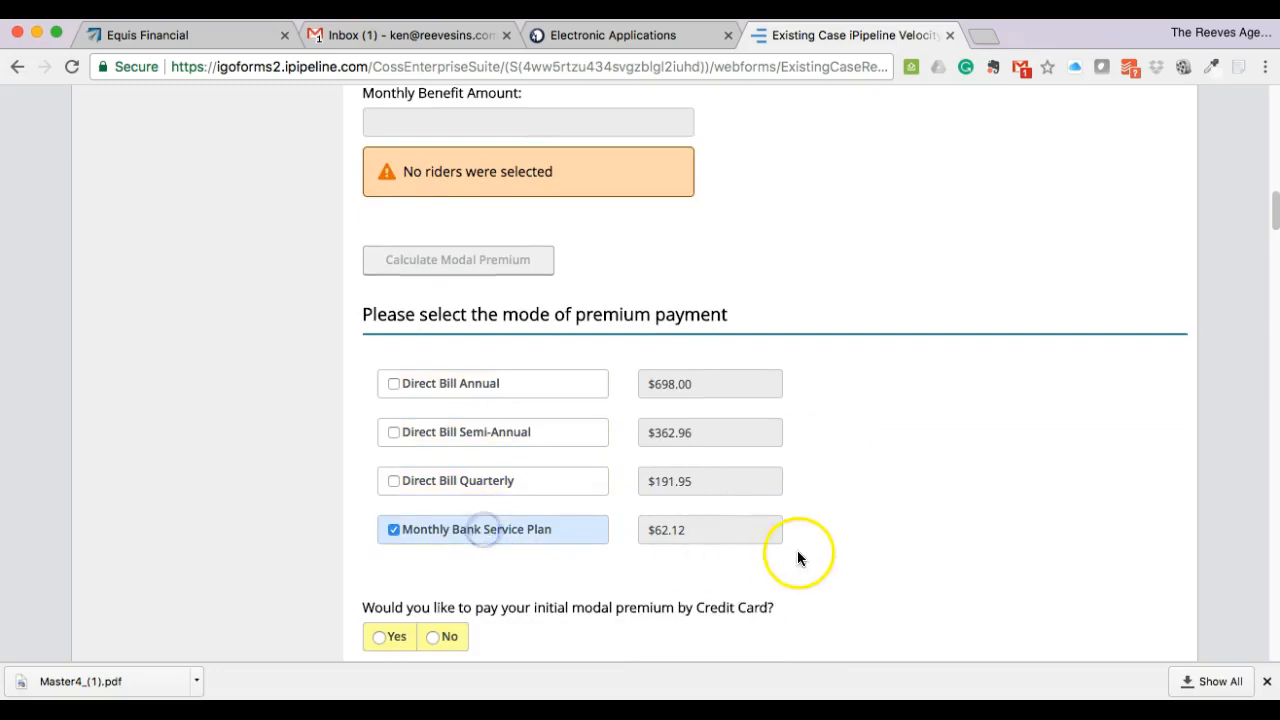
scroll(800, 555, "down", 2)
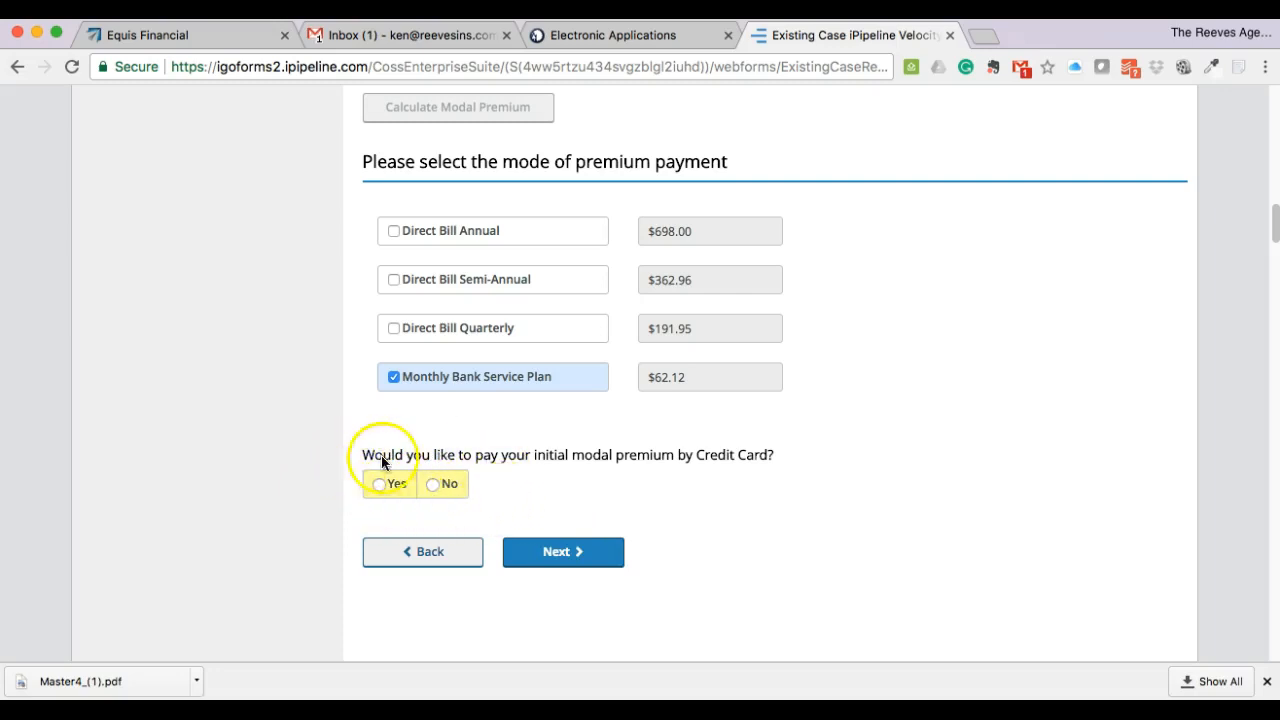
left_click(443, 490)
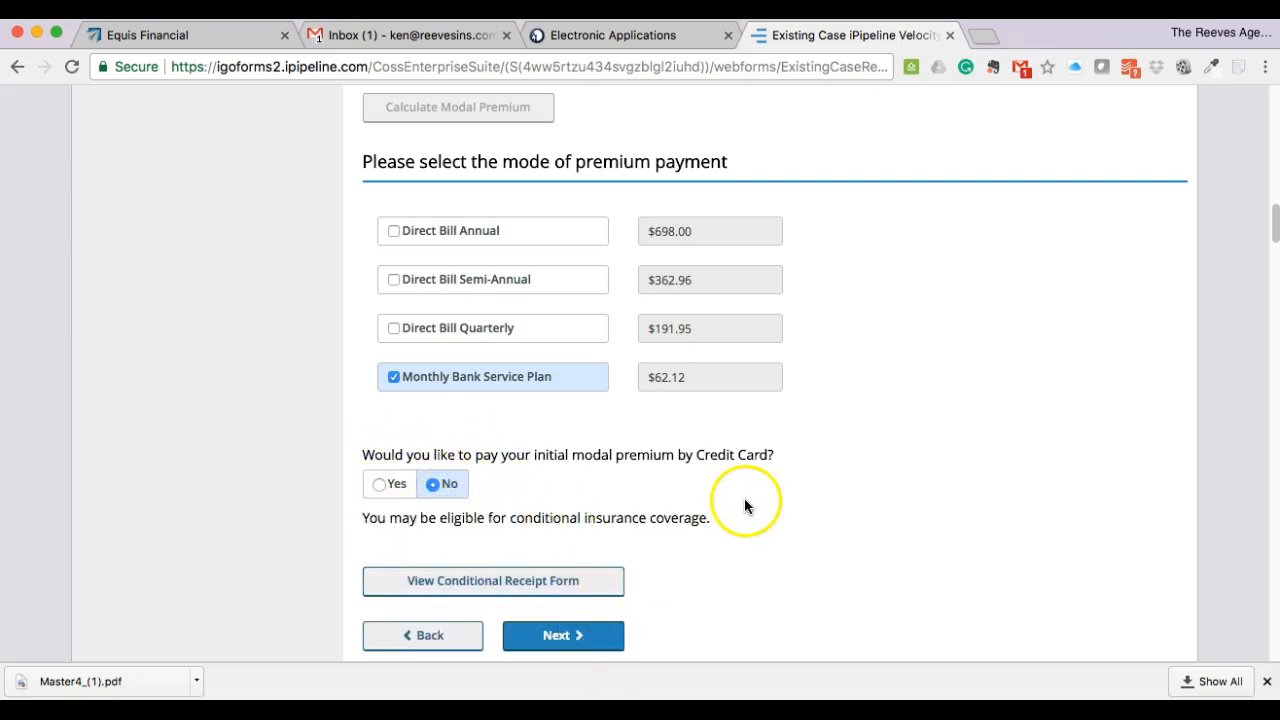
scroll(743, 508, "down", 4)
left_click(488, 393)
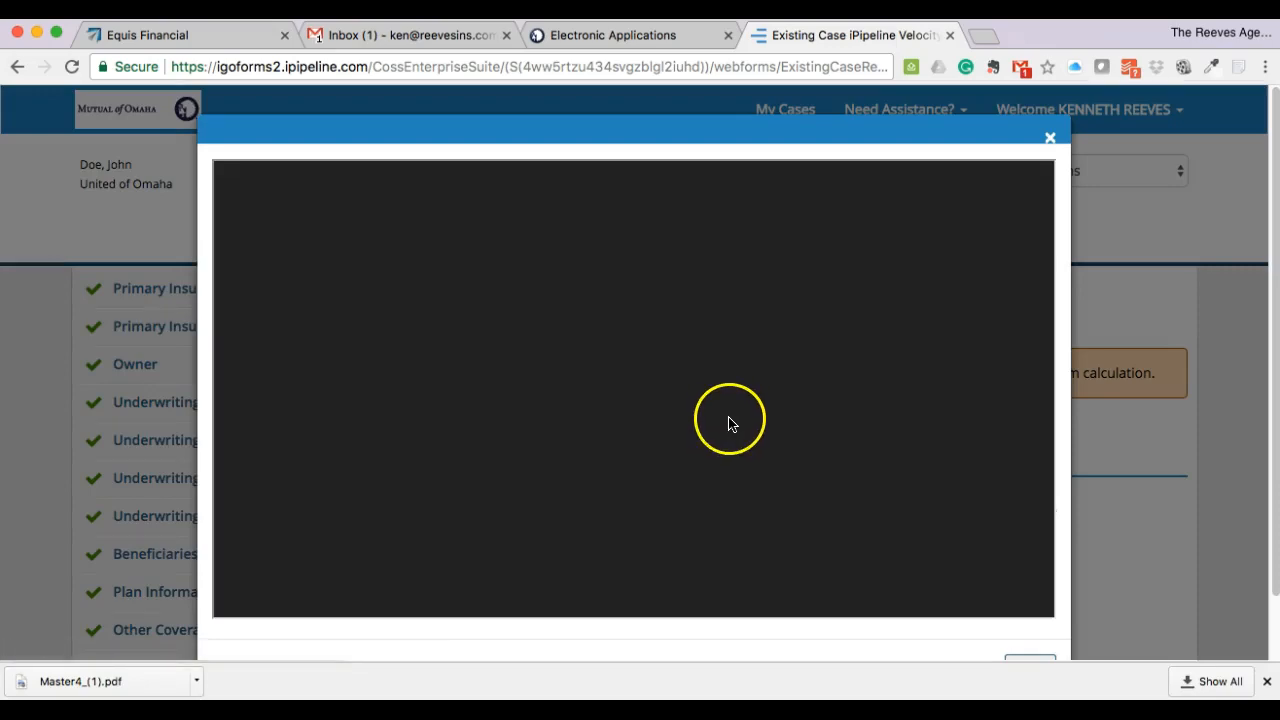
scroll(730, 418, "down", 10)
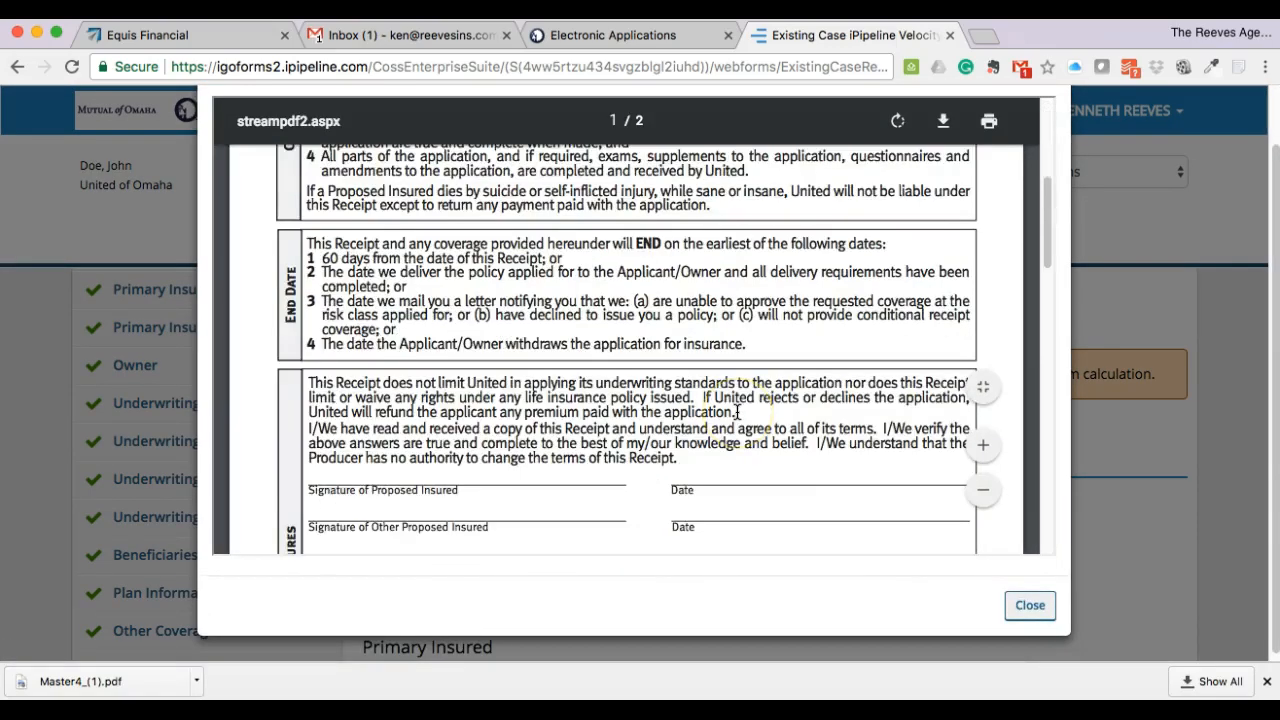
scroll(737, 412, "down", 15)
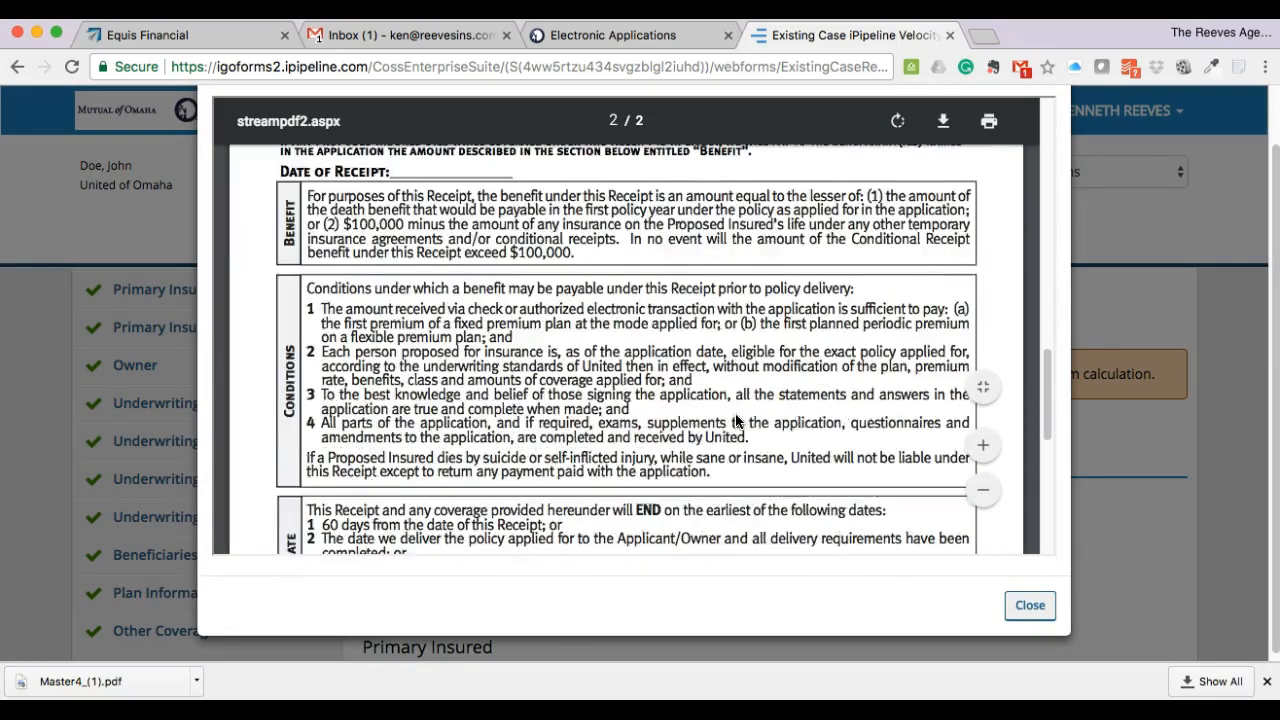
scroll(740, 430, "up", 4)
scroll(928, 549, "down", 8)
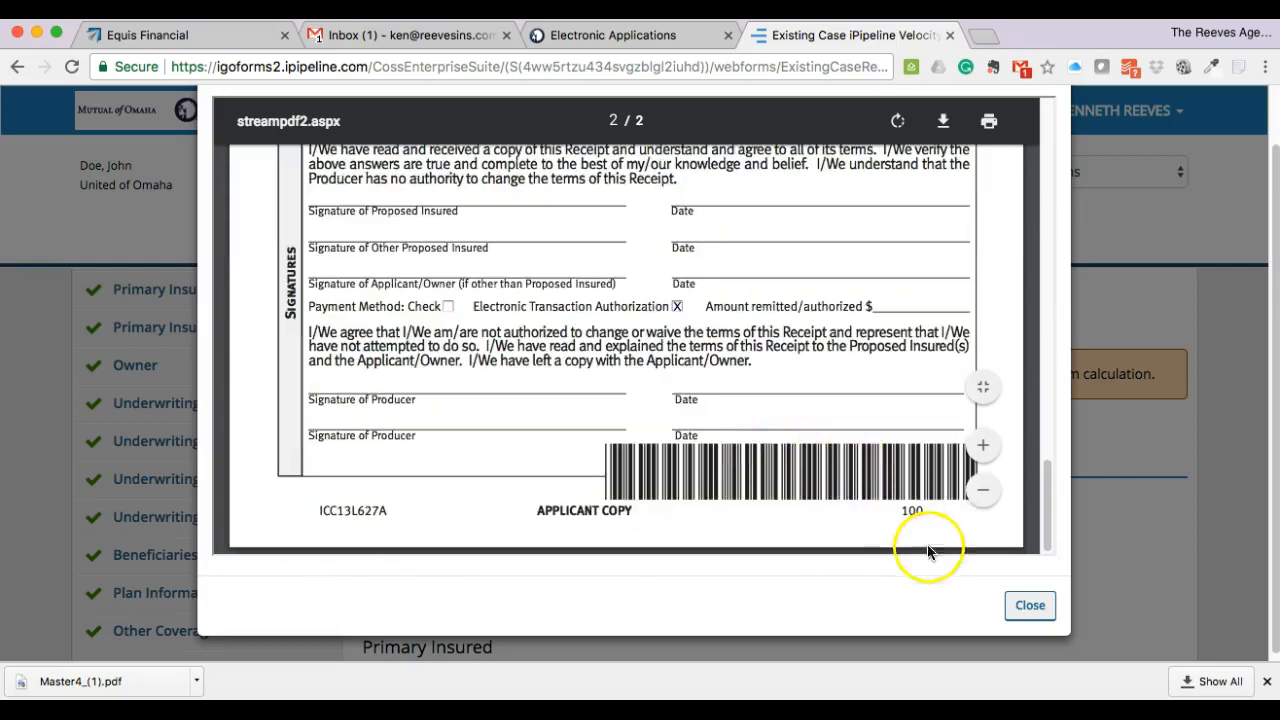
left_click(1029, 605)
scroll(834, 530, "down", 10)
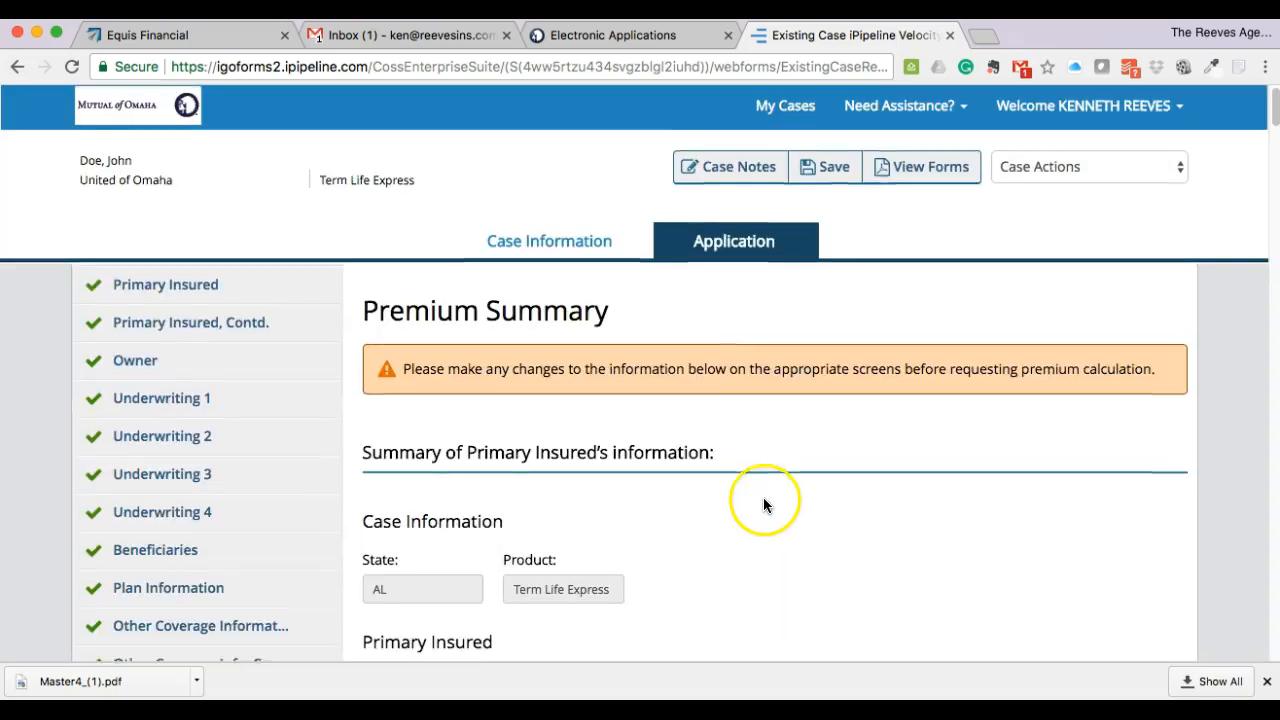
- Move past the Premium Summary and make the second listed person the policy payor
scroll(765, 497, "down", 10)
scroll(769, 496, "down", 15)
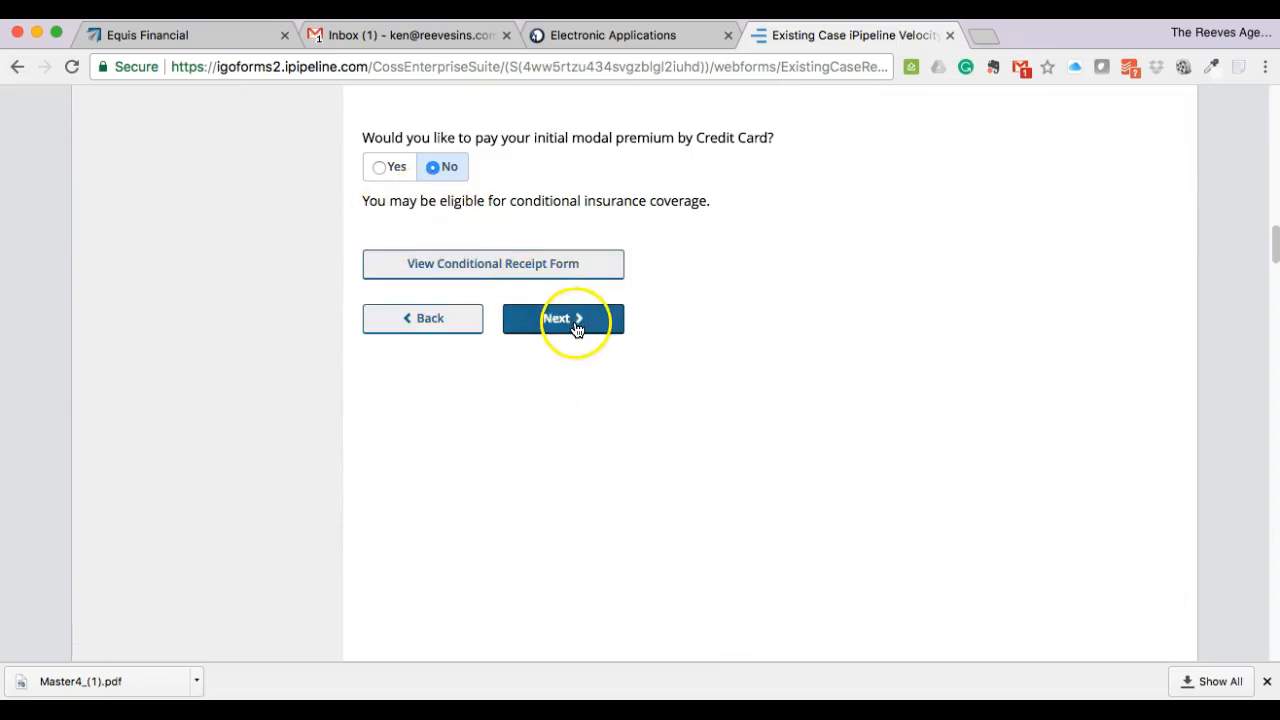
left_click(573, 320)
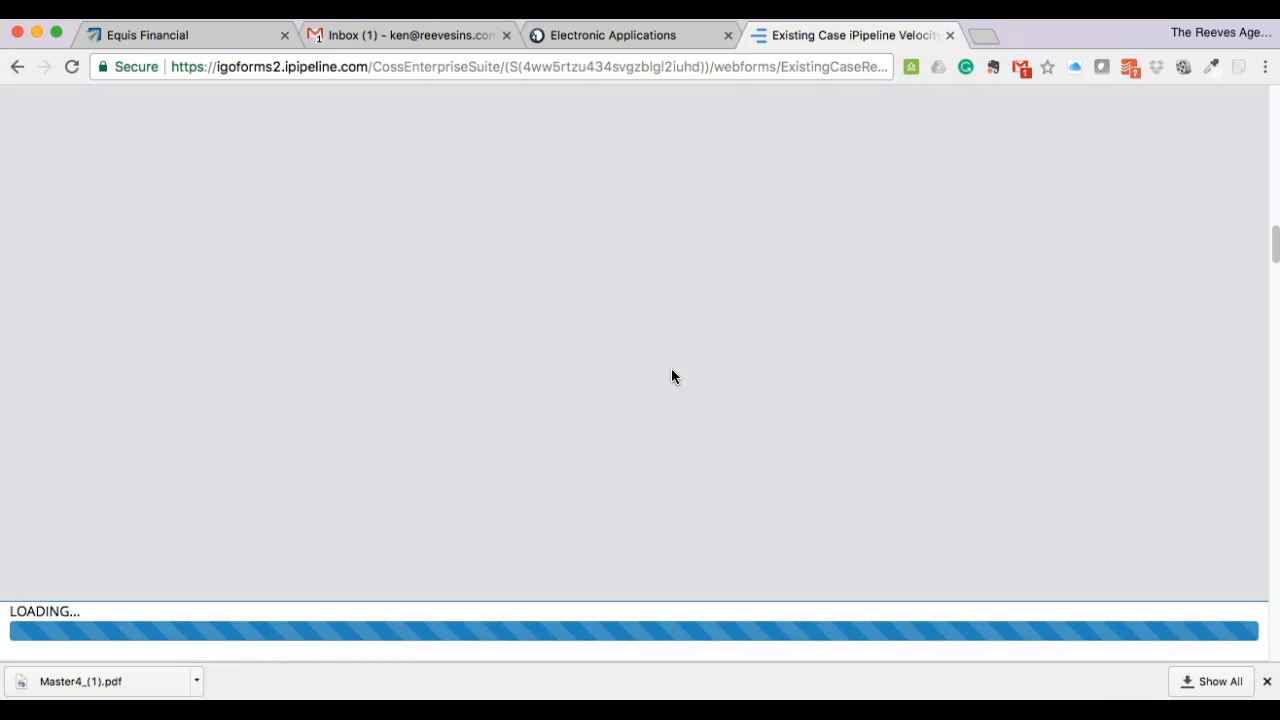
scroll(714, 383, "down", 1)
scroll(714, 383, "down", 1)
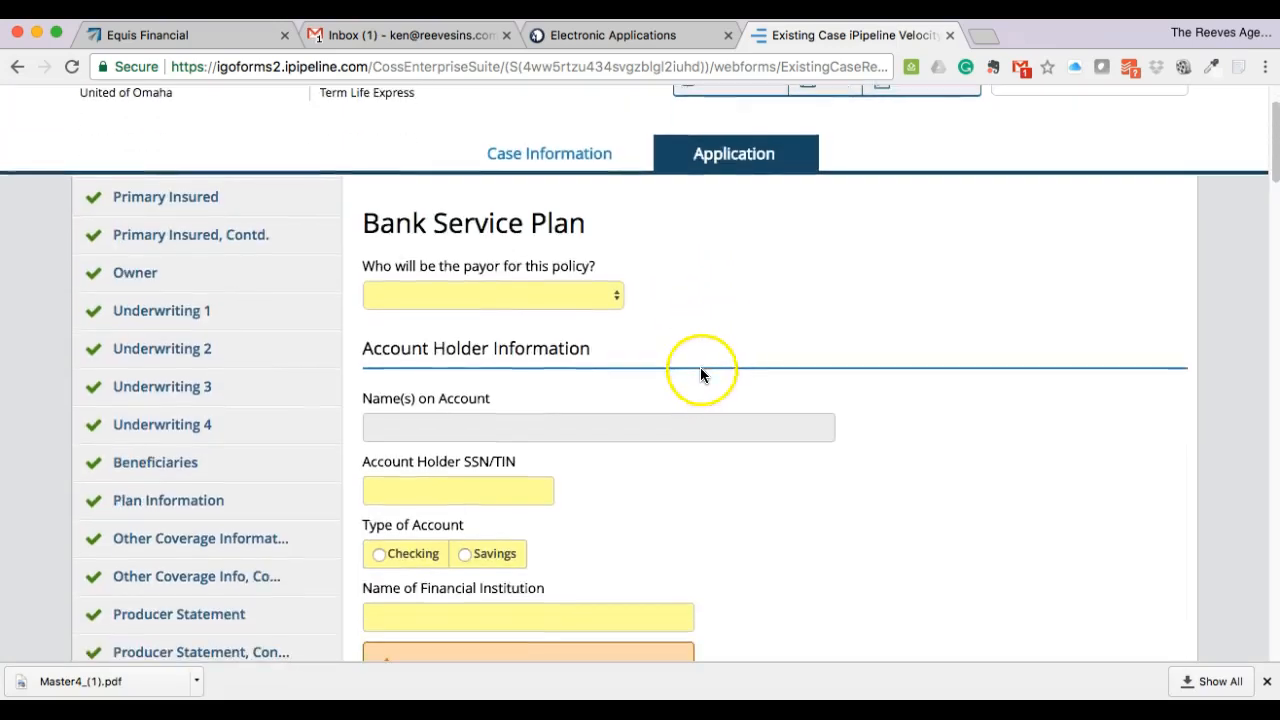
left_click(562, 297)
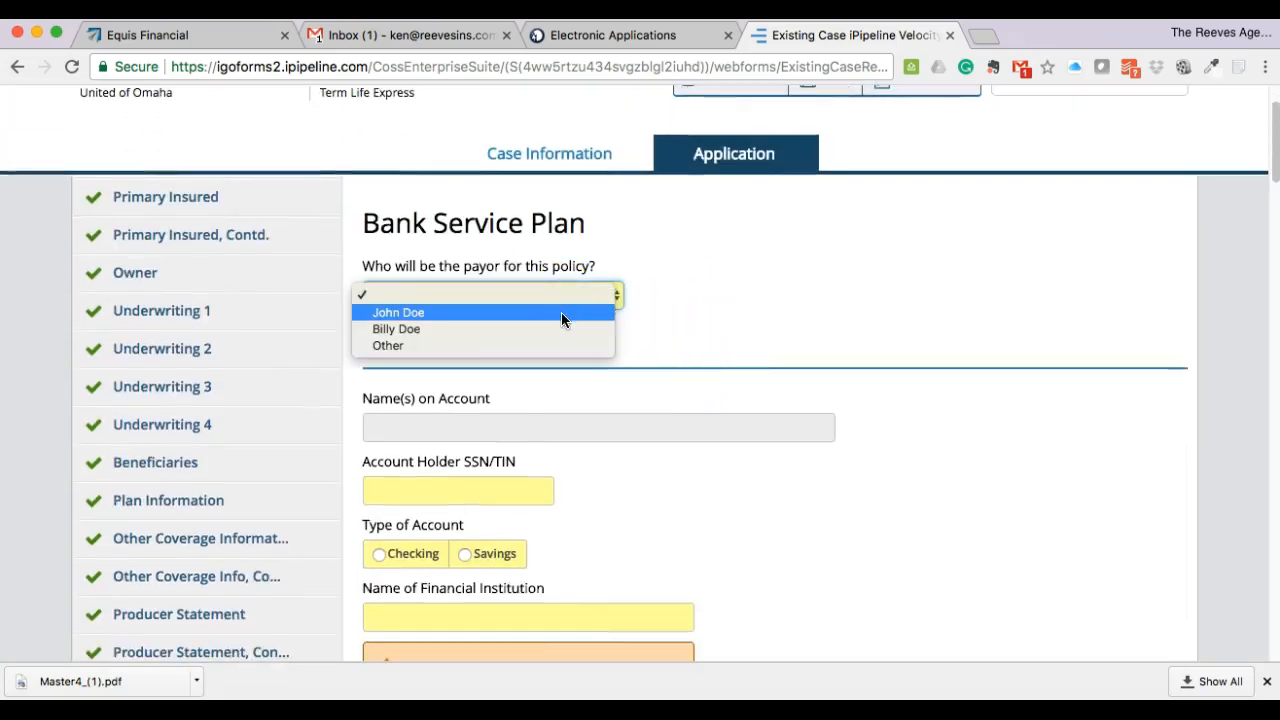
left_click(561, 328)
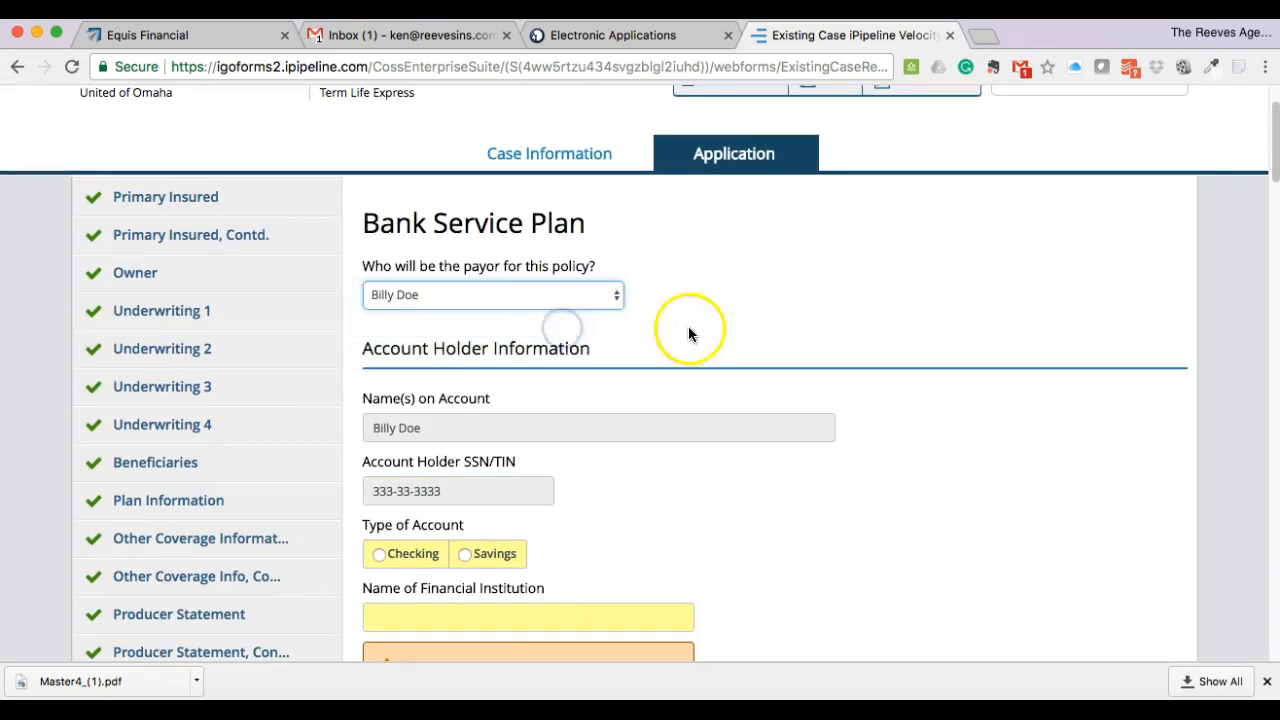
- Mark the account as Checking and enter Bank of the Wilderness as the financial institution
scroll(777, 323, "down", 5)
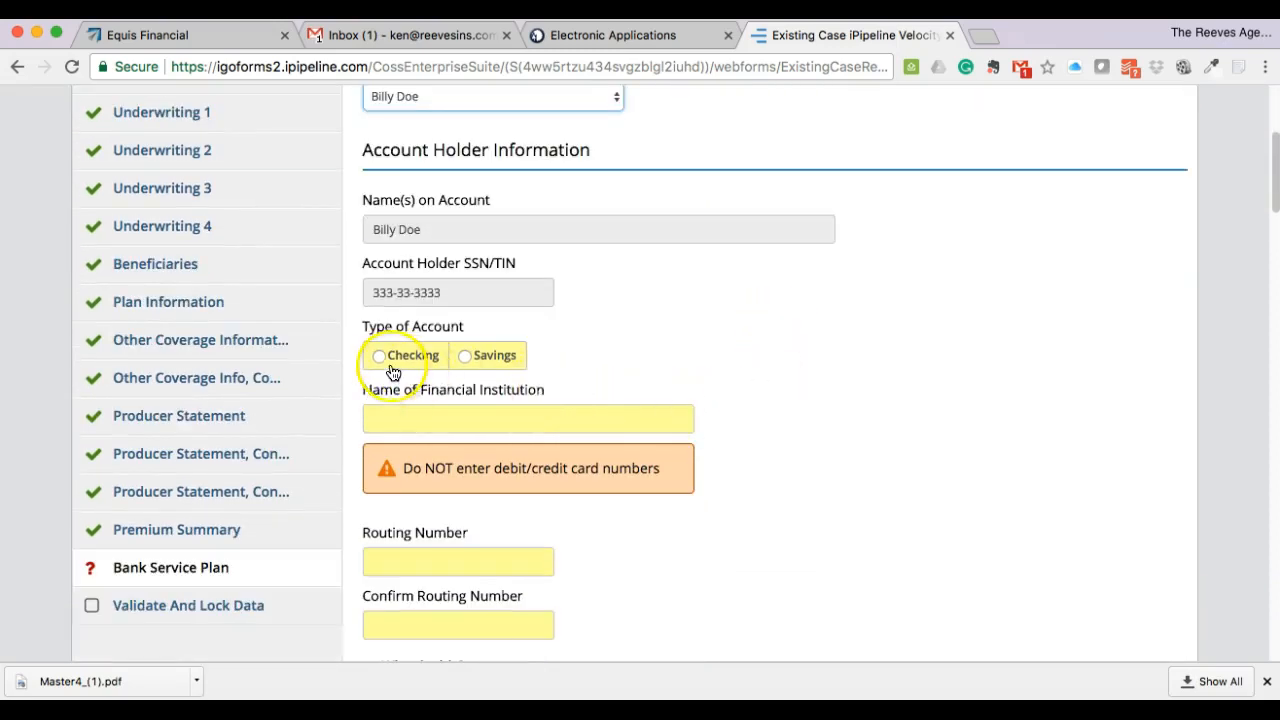
left_click(397, 360)
scroll(810, 368, "down", 3)
left_click(544, 313)
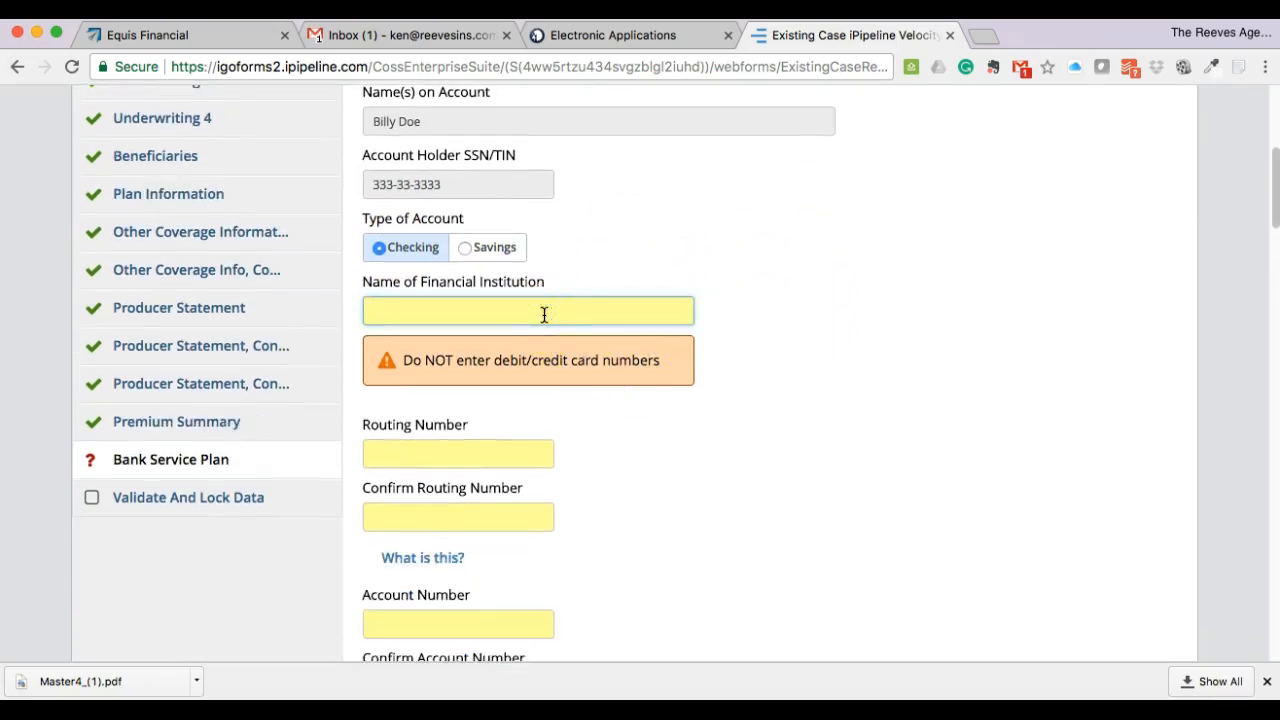
type("Bank of the Wilderness")
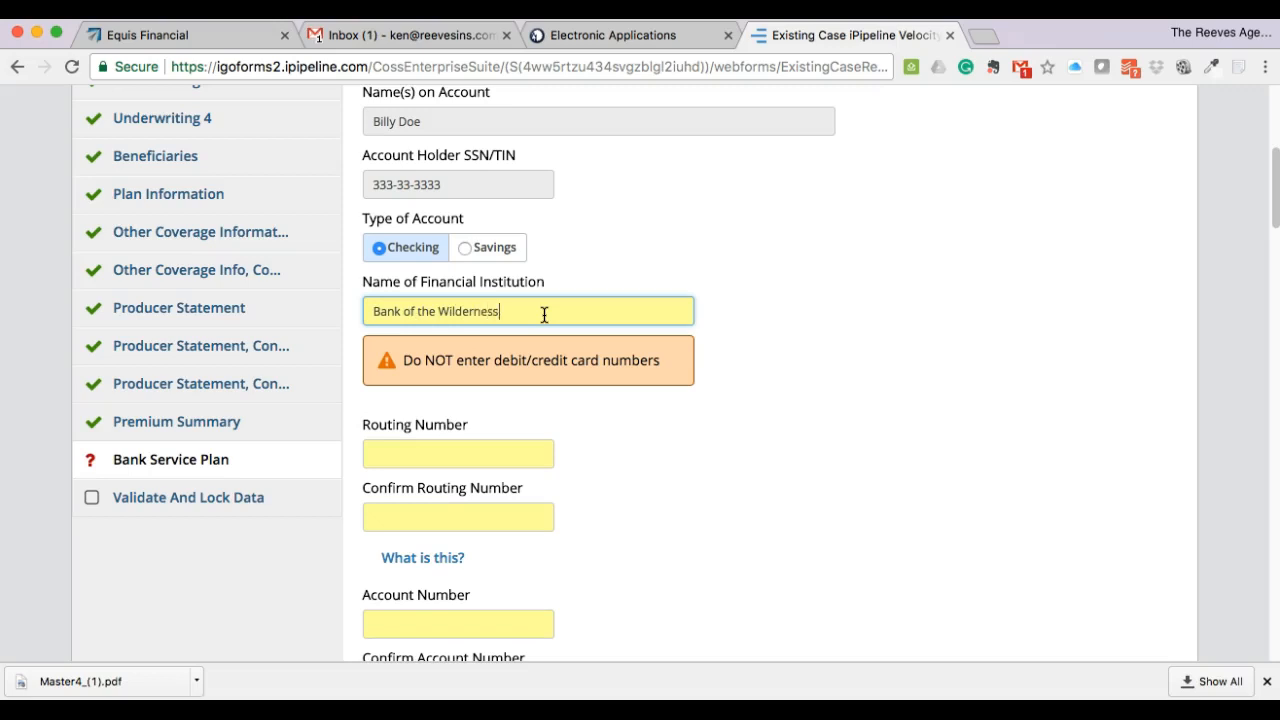
- Enter 0676220 in both Routing Number and Confirm Routing Number
left_click(714, 423)
scroll(788, 433, "down", 2)
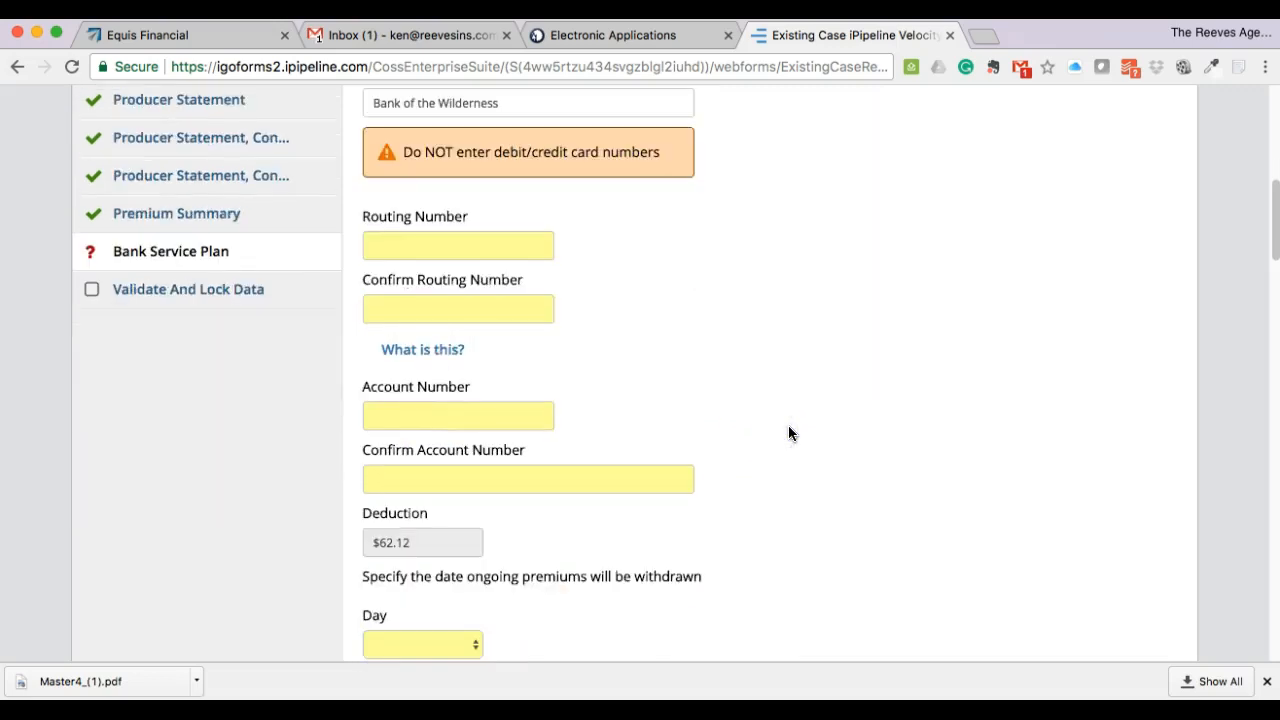
left_click(414, 245)
scroll(595, 287, "up", 1)
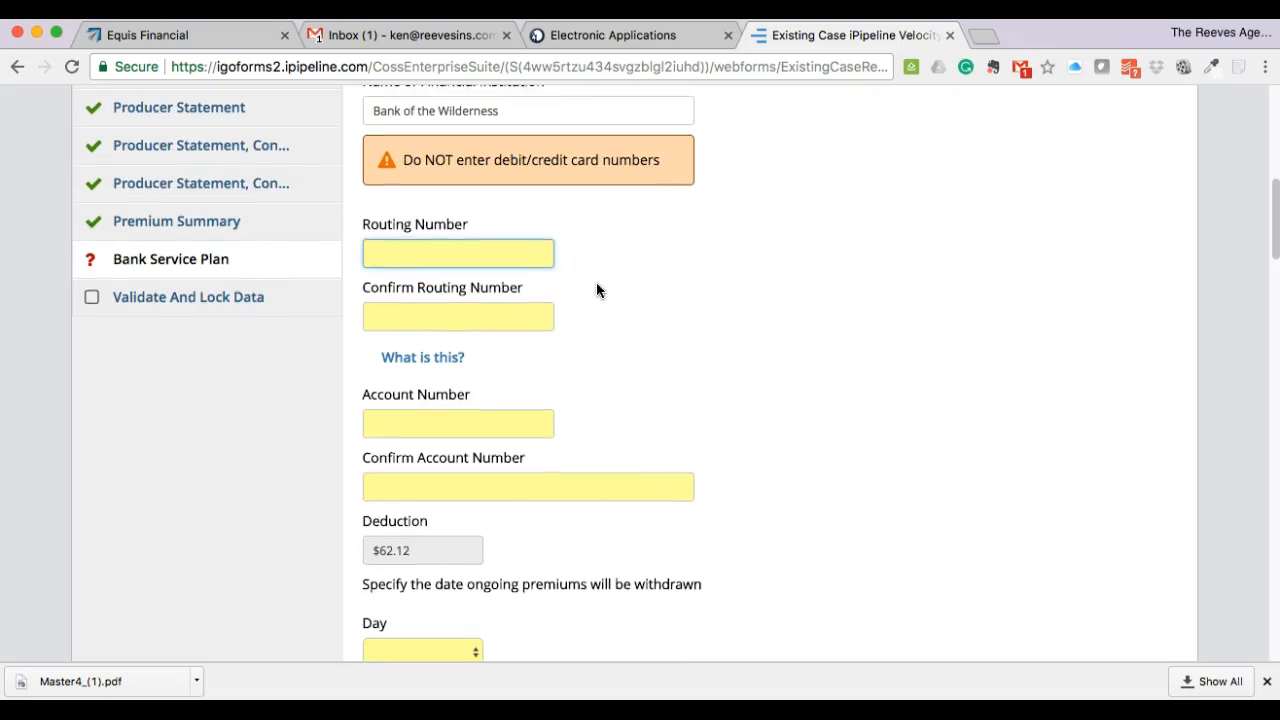
type("0676220")
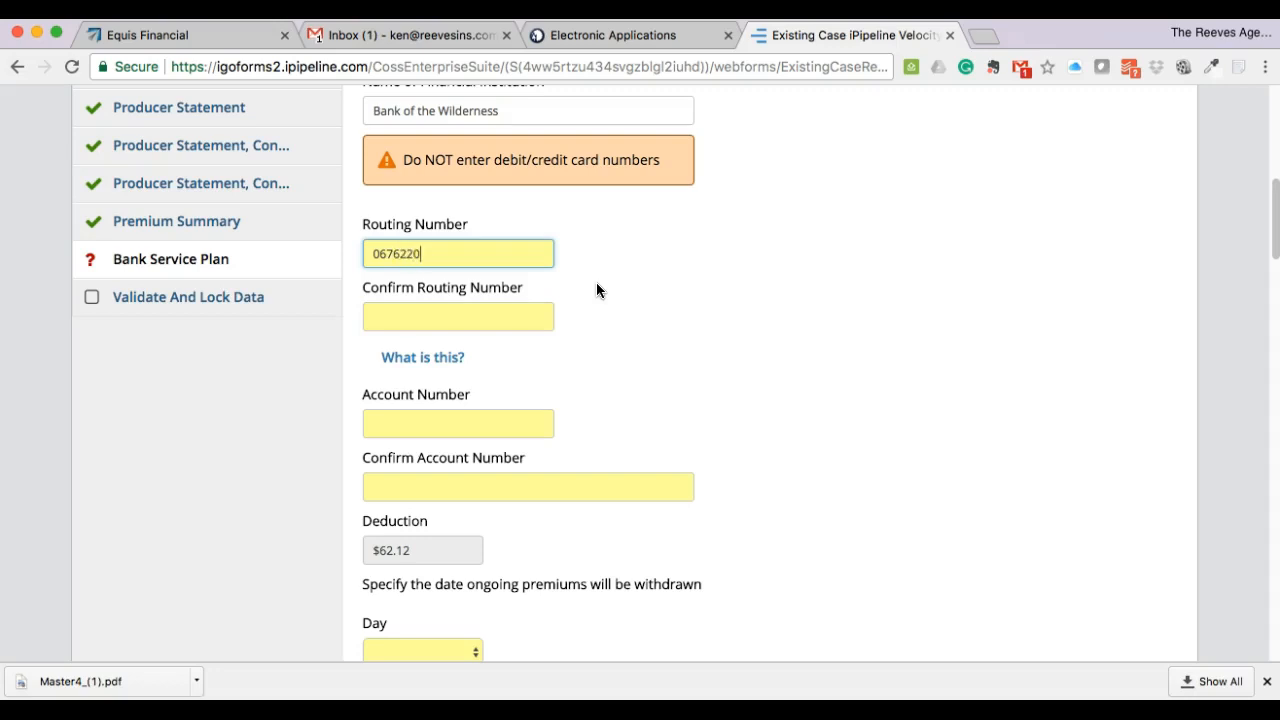
left_click(464, 317)
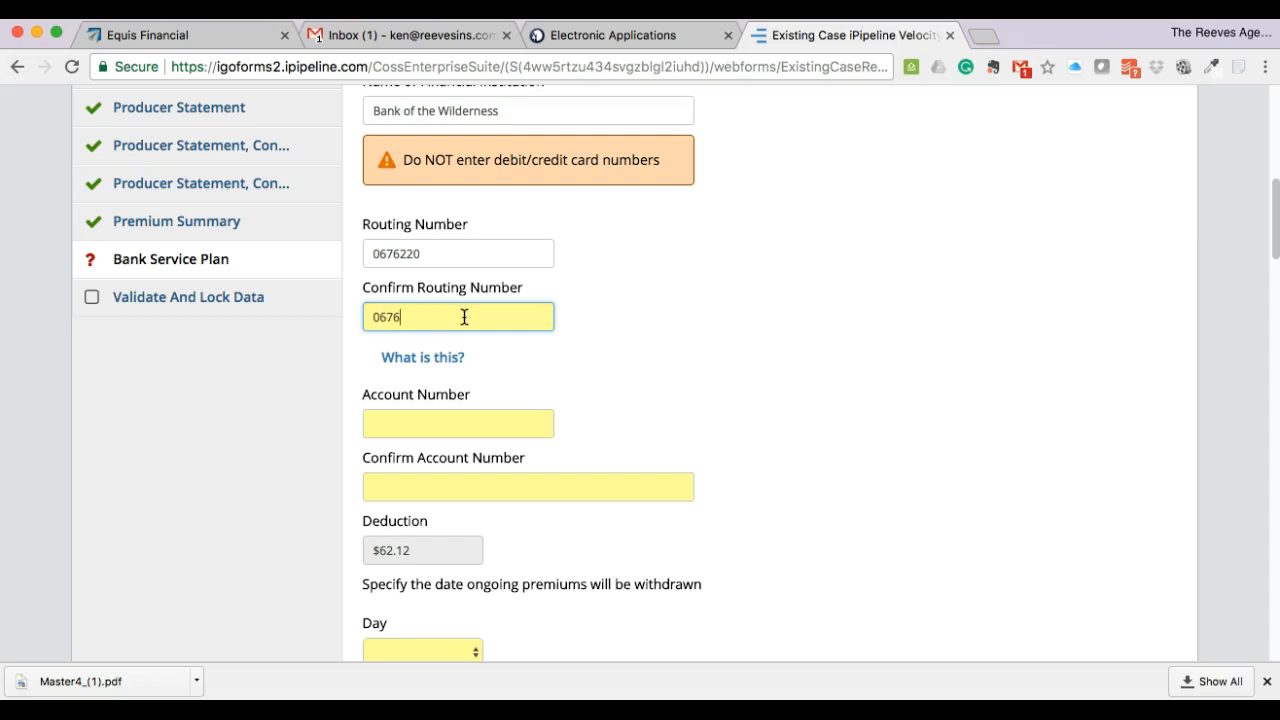
type("0676220")
left_click(663, 394)
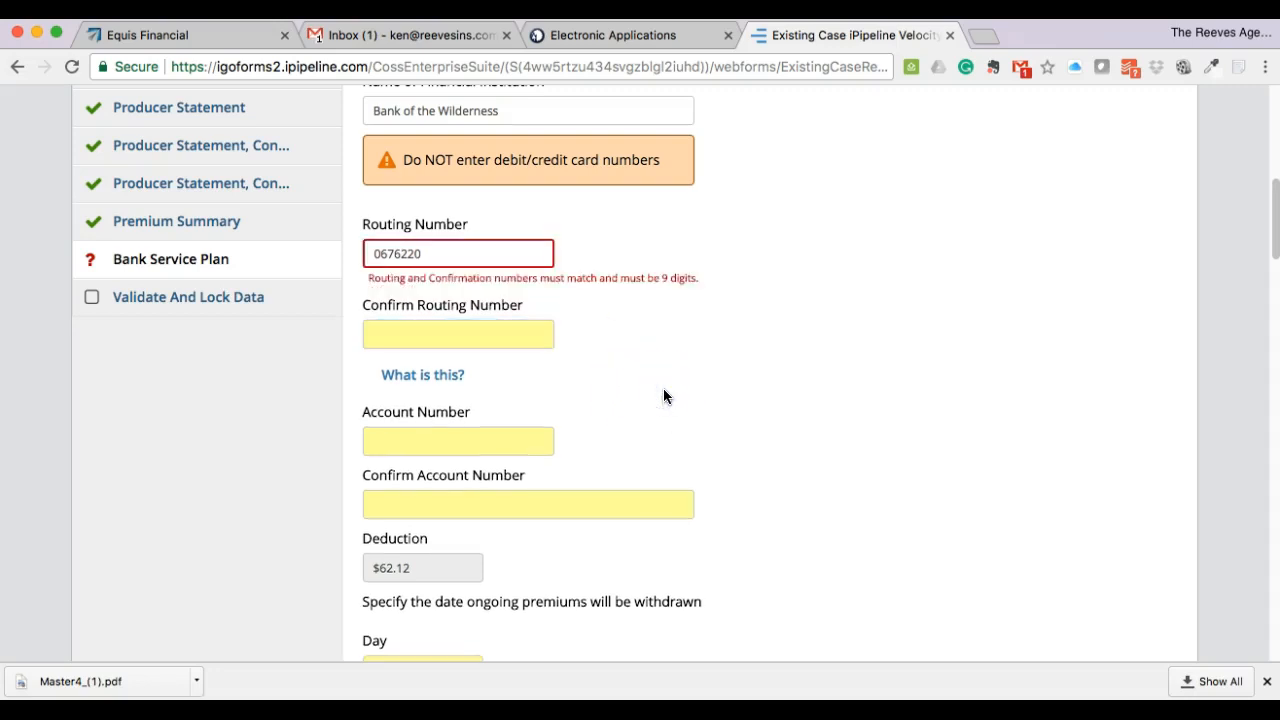
- Correct the routing number to the 9-digit 067622000 and retype it as confirmation
left_click(427, 252)
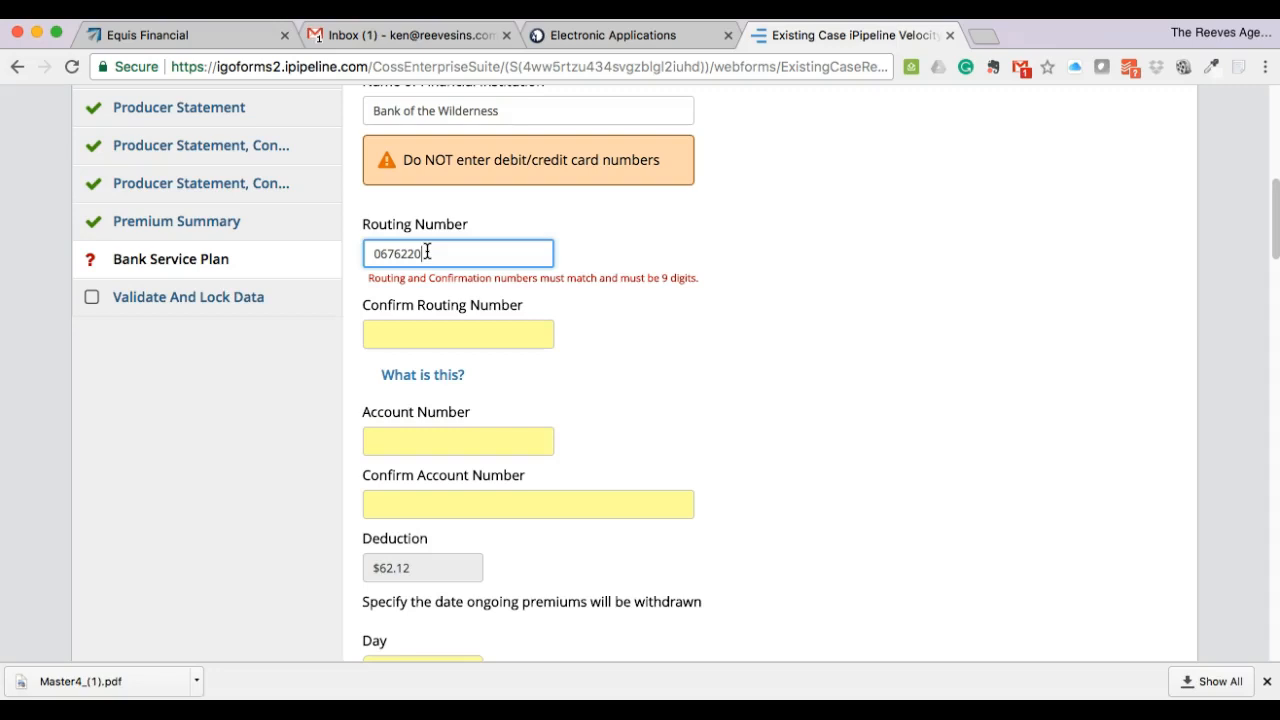
type("00")
key("Left")
key("Left")
key("Left")
key("Left")
left_click(371, 334)
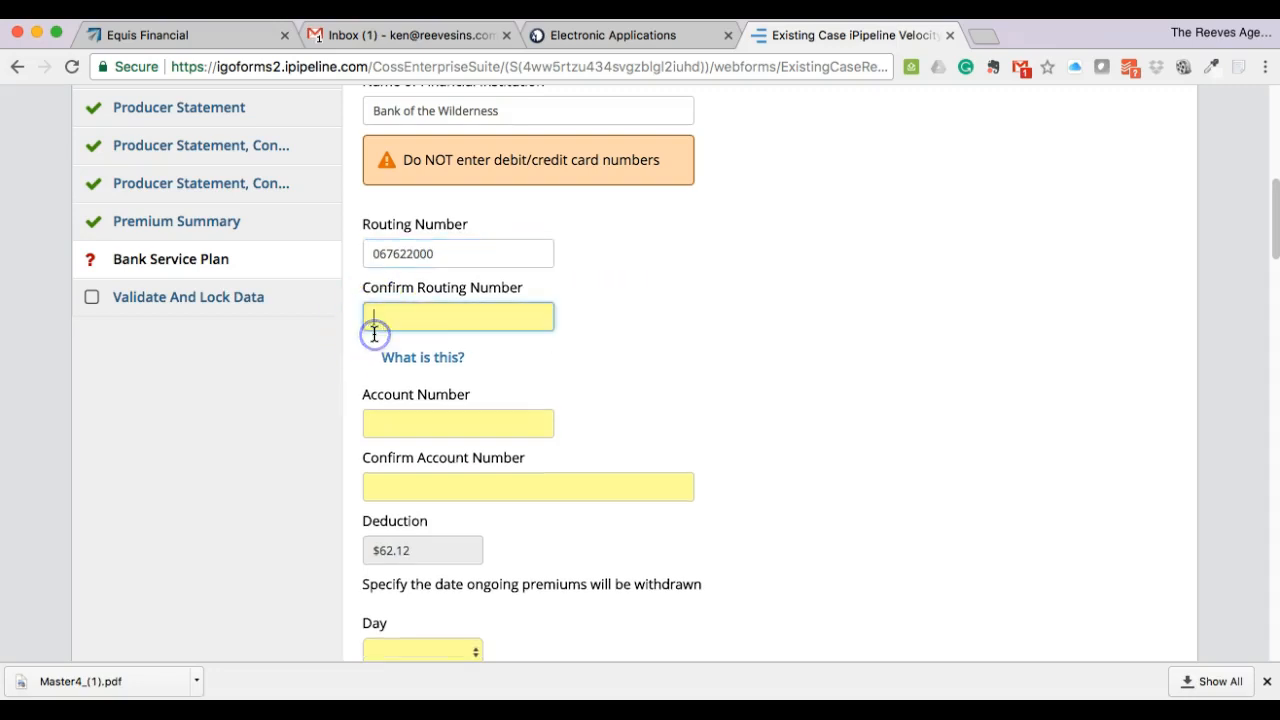
type("067622000")
- Enter the bank account number and the matching confirmation
left_click(637, 363)
scroll(653, 360, "down", 3)
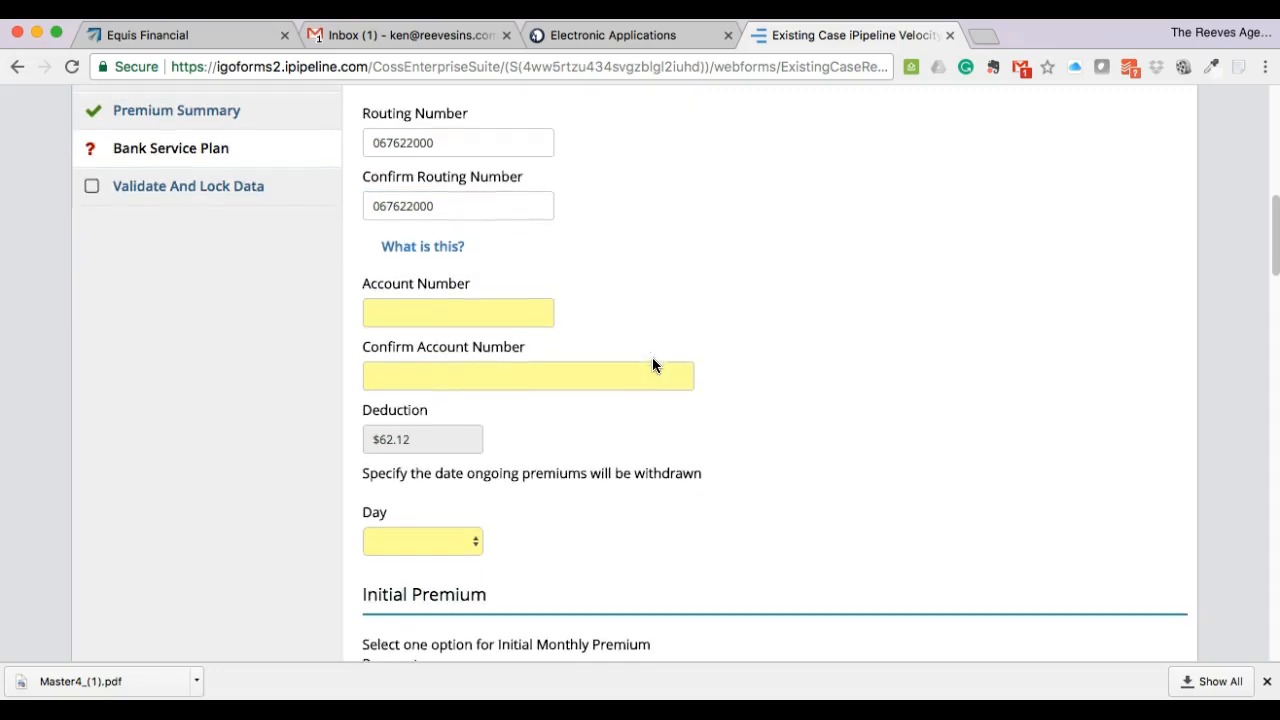
left_click(468, 317)
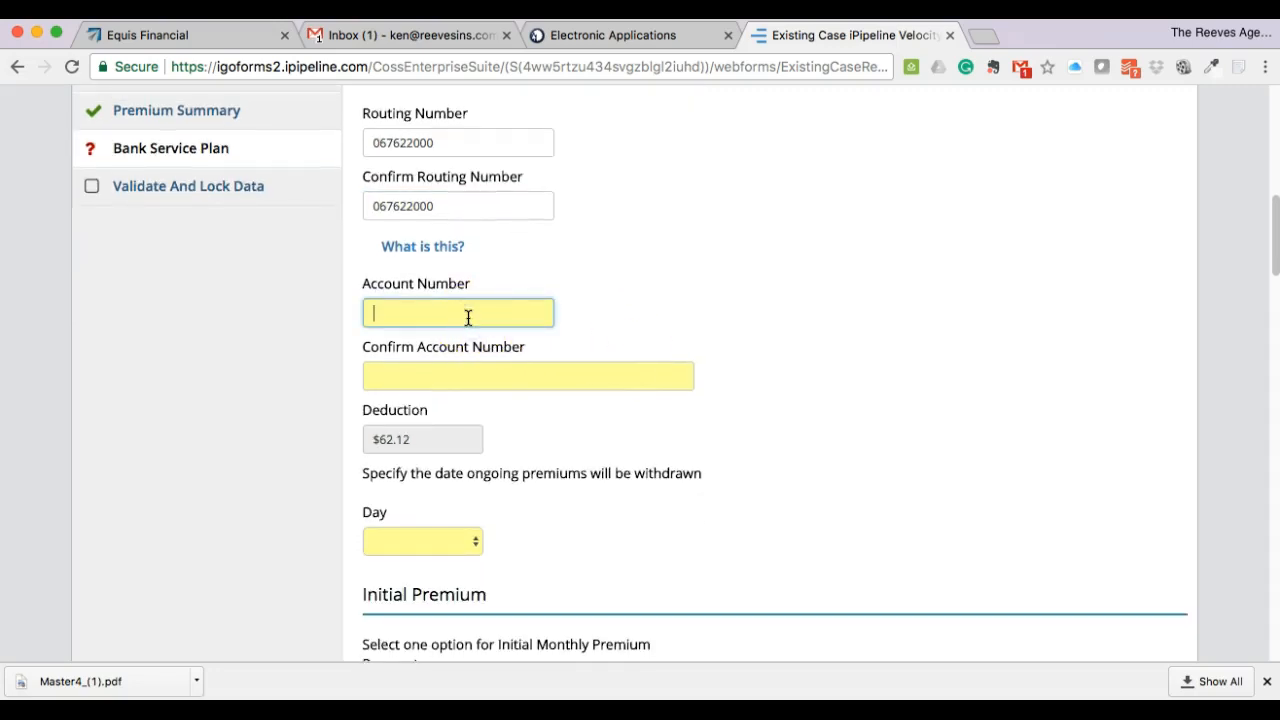
type("12345678")
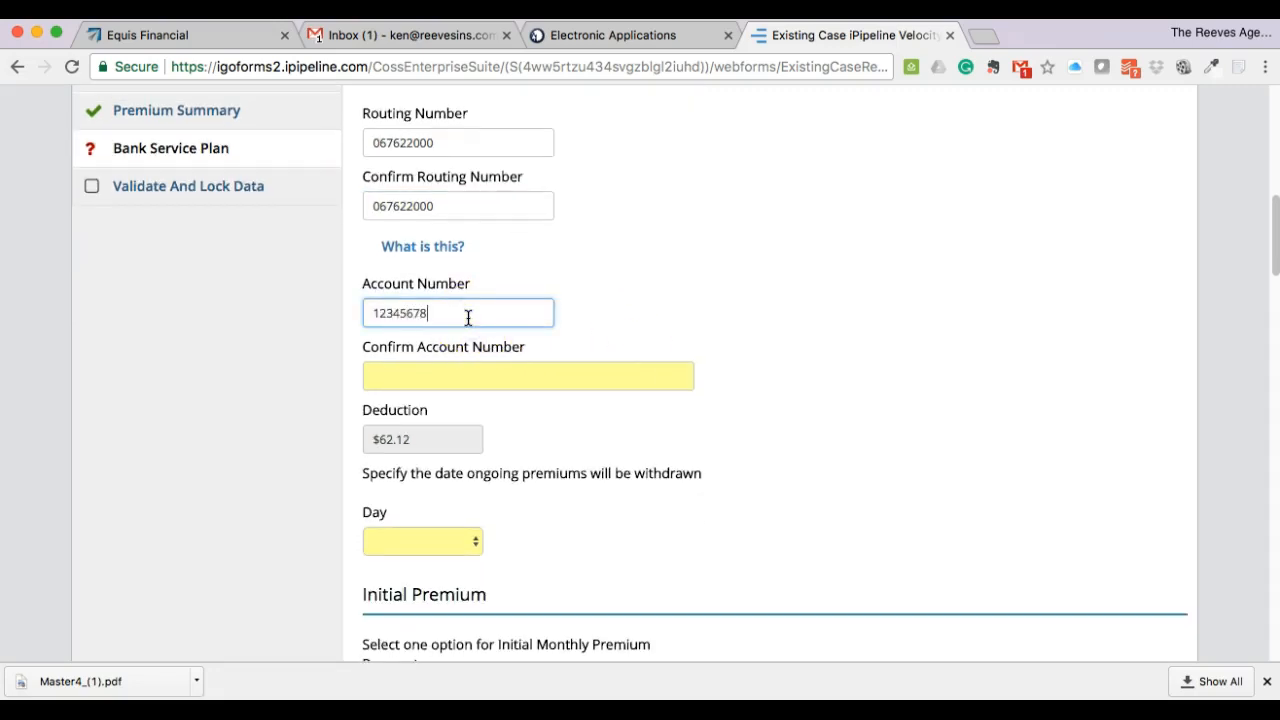
type("9")
left_click(420, 370)
type("12")
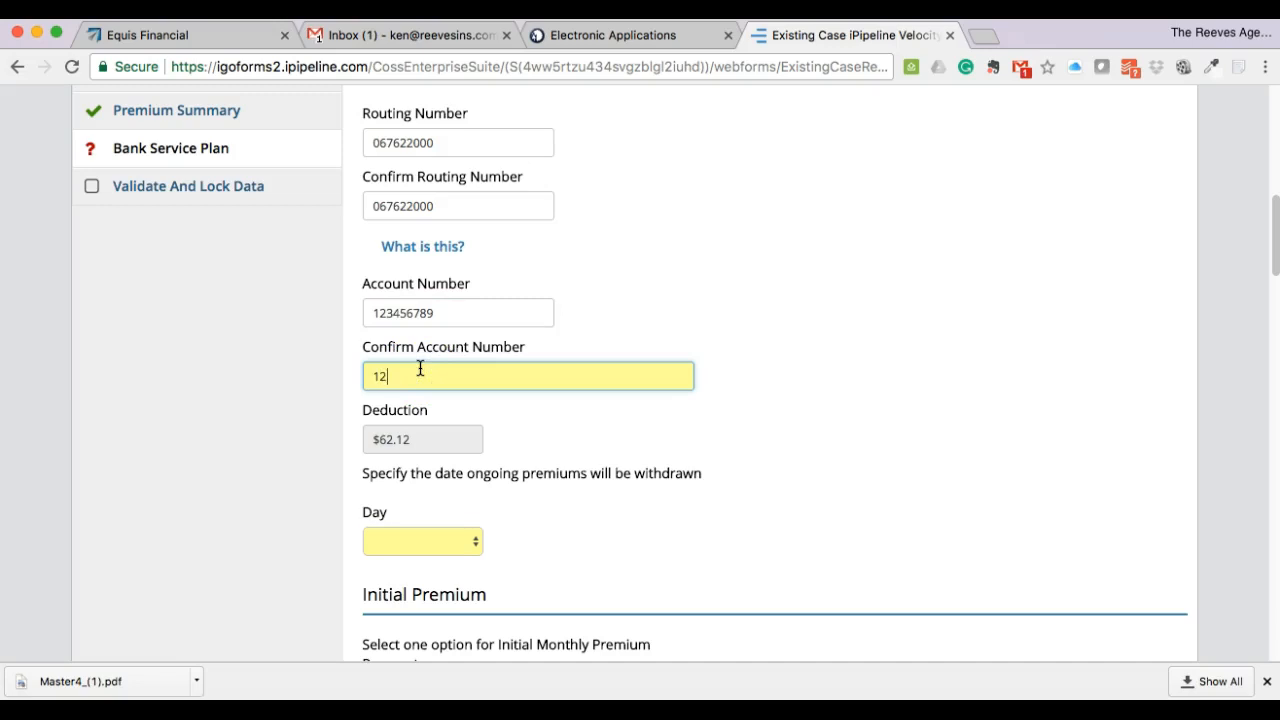
type("3456789")
left_click(560, 426)
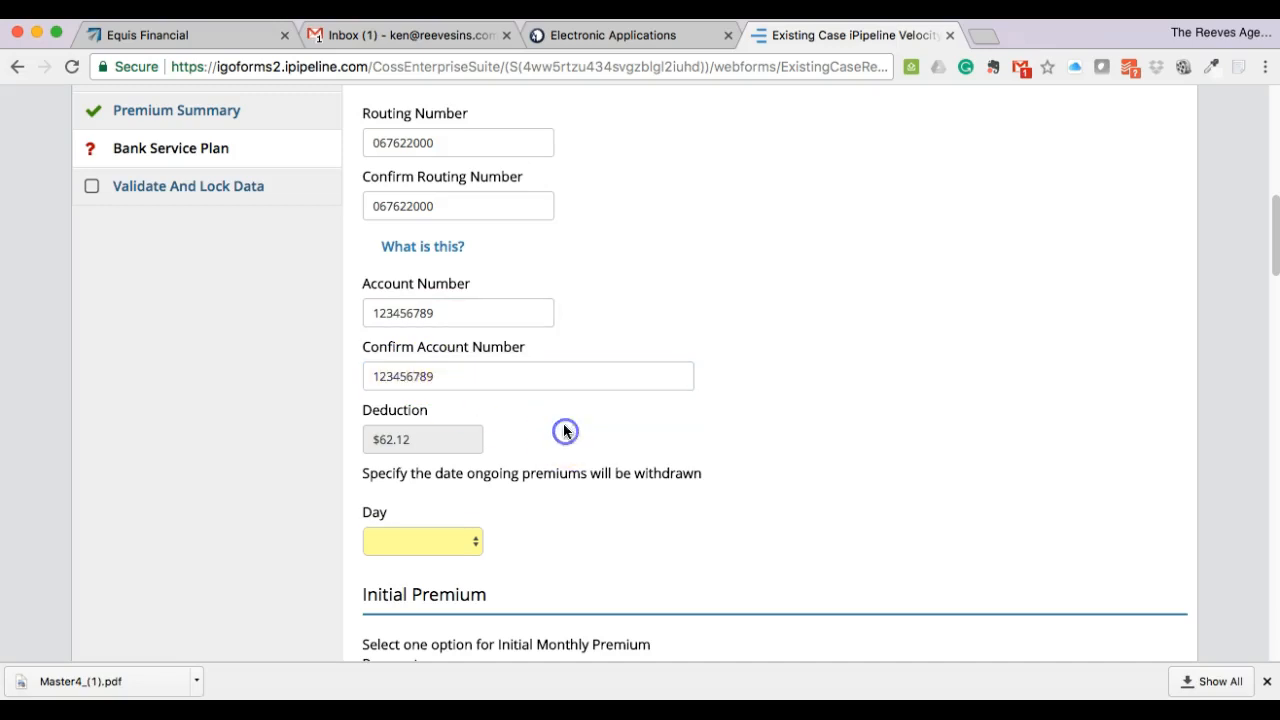
- Set ongoing premium withdrawals to day 6 of the month
scroll(581, 390, "down", 3)
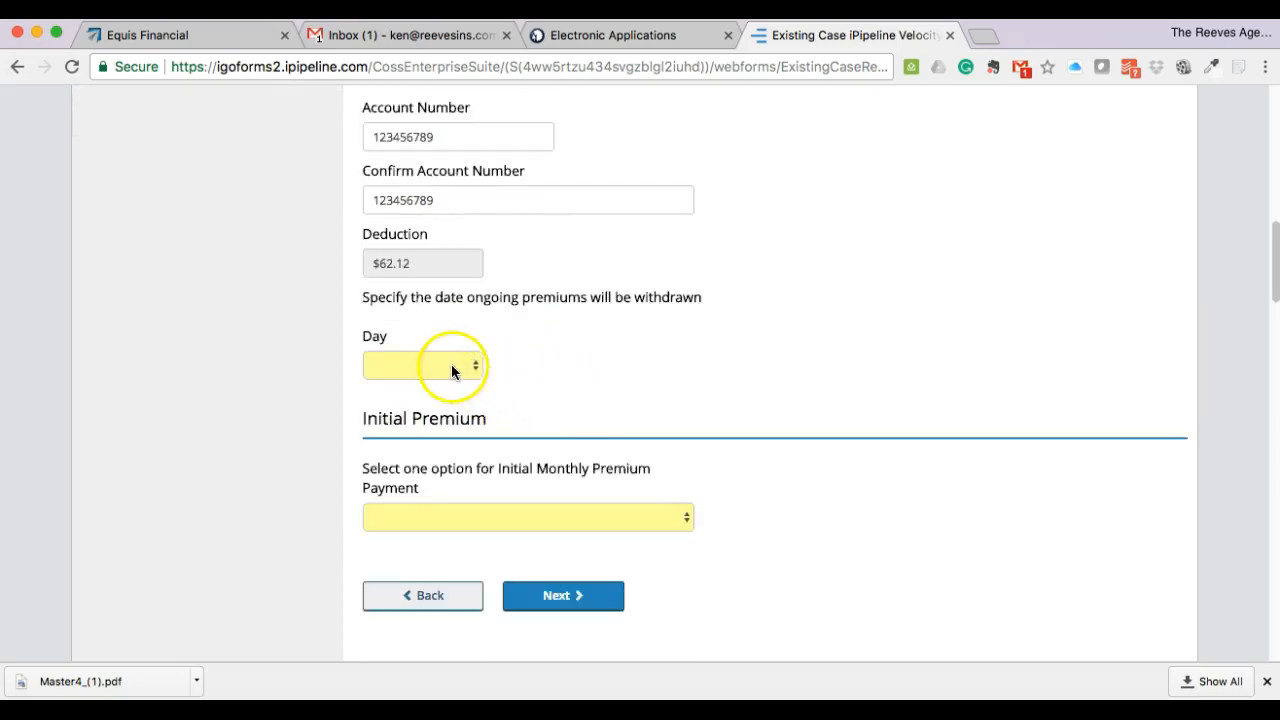
left_click(451, 367)
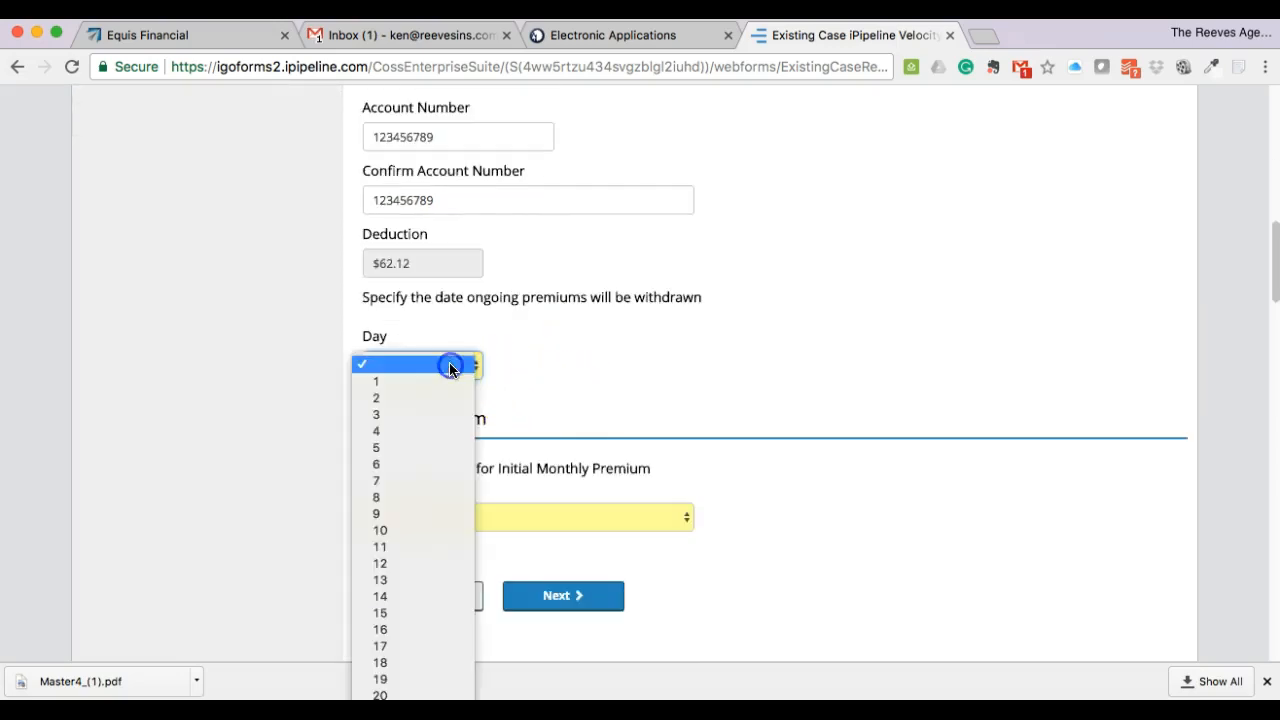
left_click(446, 464)
scroll(648, 362, "down", 2)
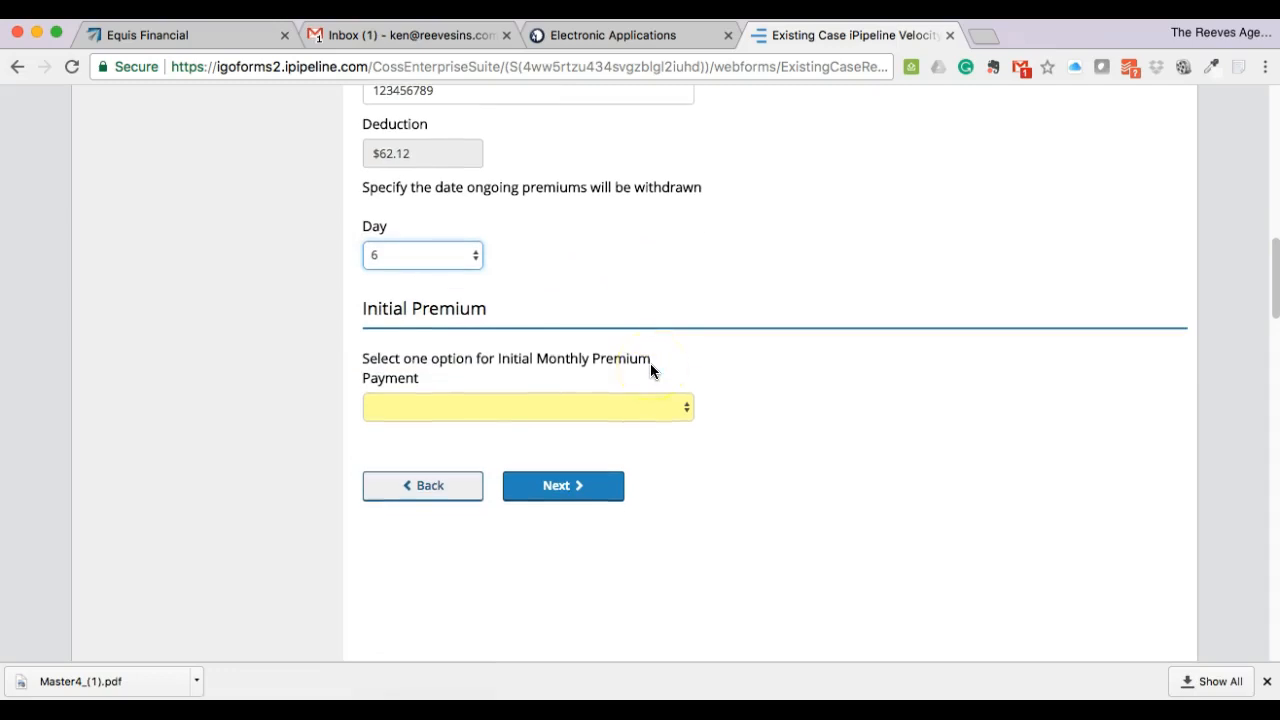
left_click(586, 408)
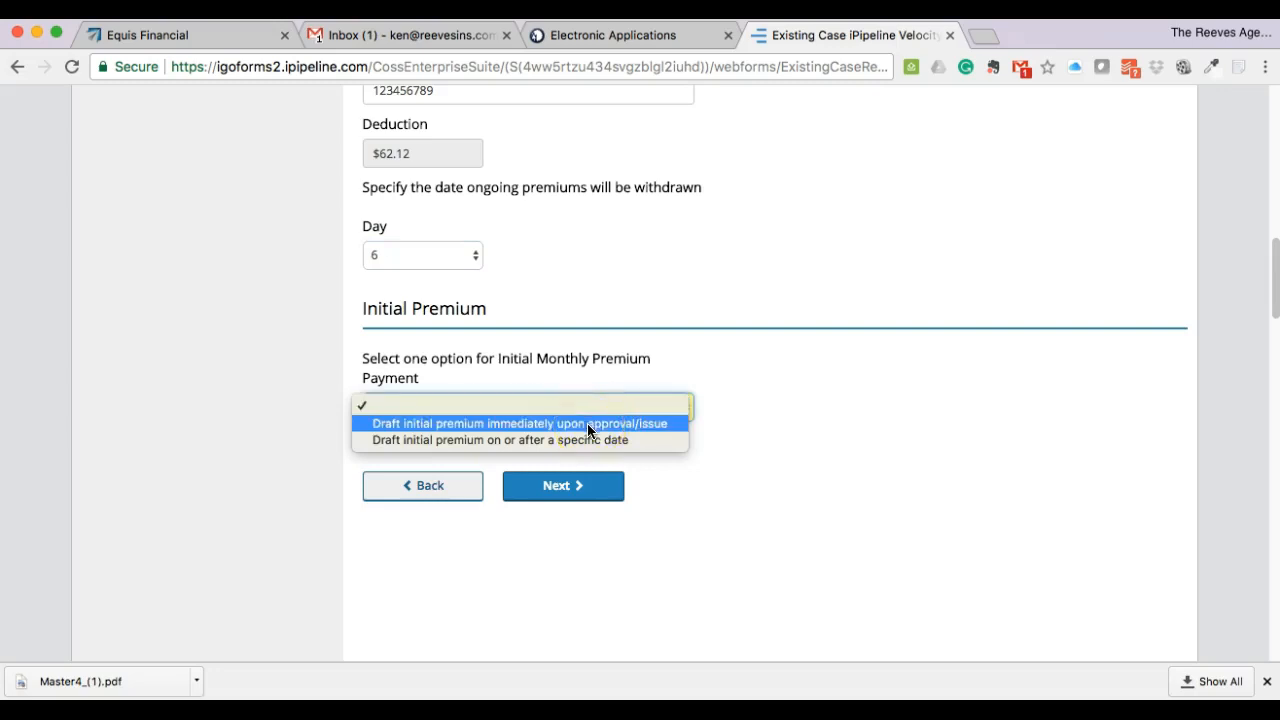
- Choose to draft the initial premium upon approval/issue, then lock the In Good Order application for e-signature
left_click(587, 423)
left_click(586, 486)
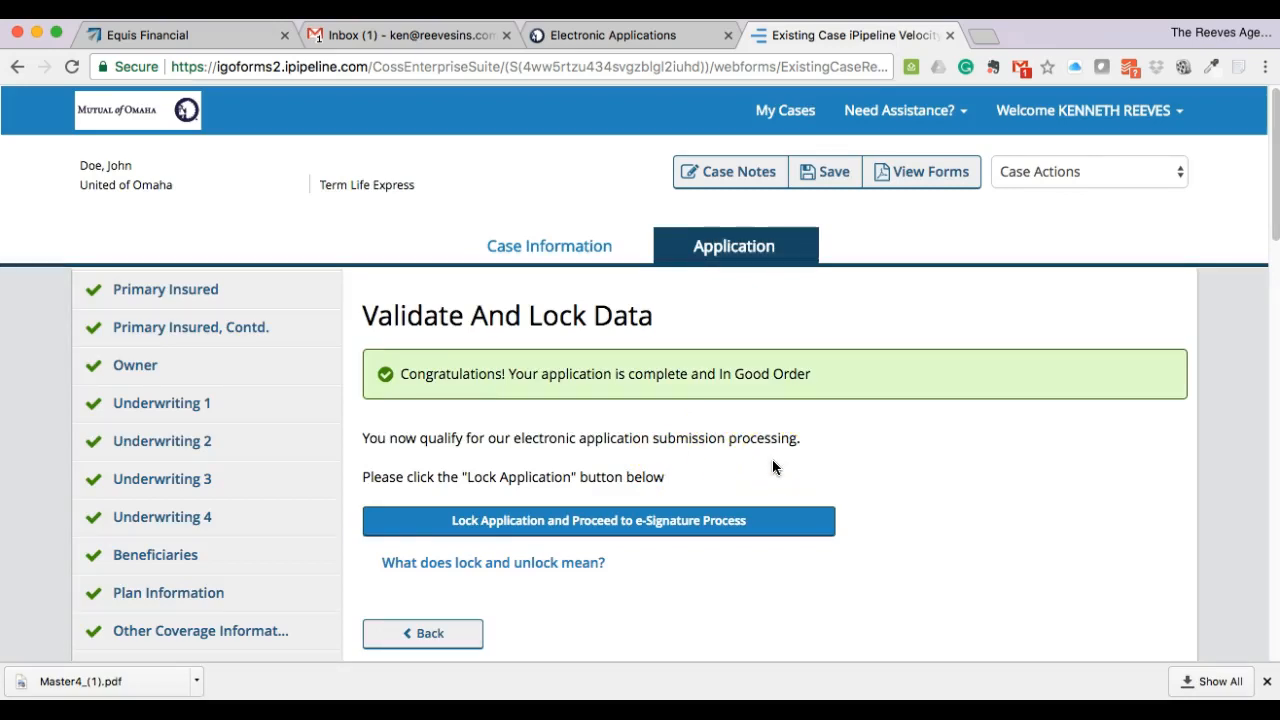
scroll(829, 460, "down", 3)
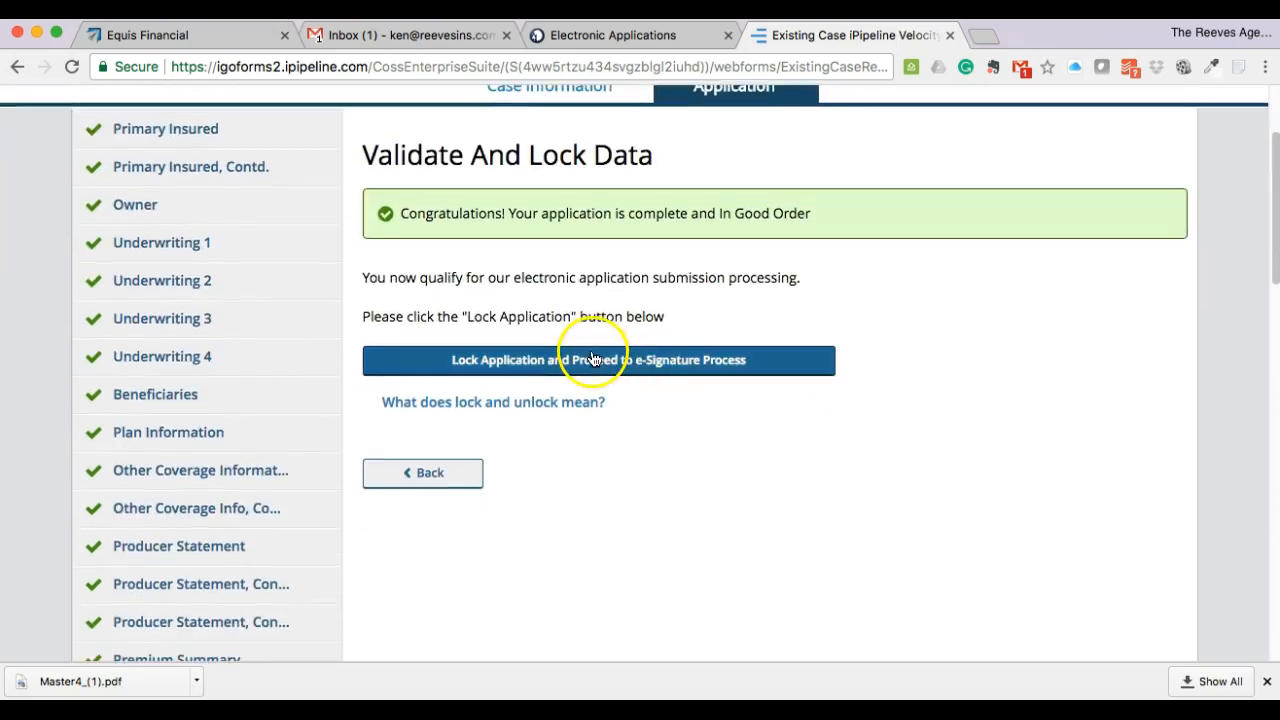
left_click(591, 366)
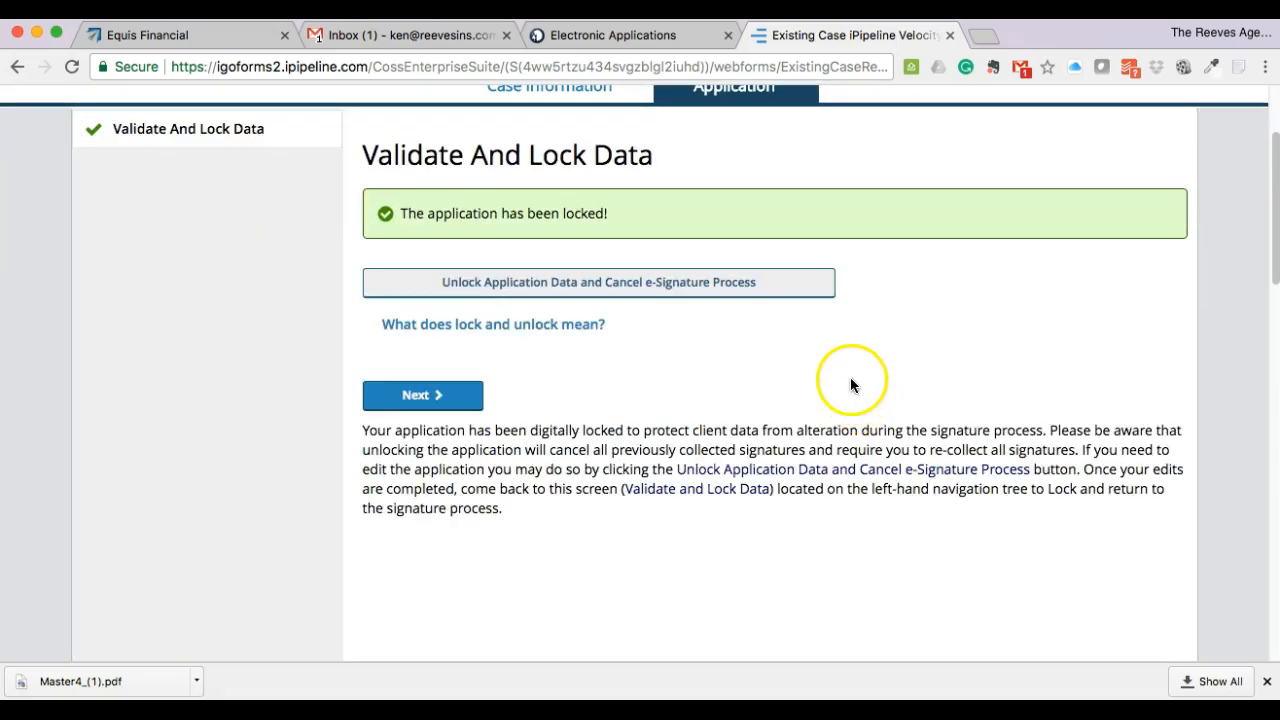
scroll(794, 366, "down", 1)
left_click(425, 388)
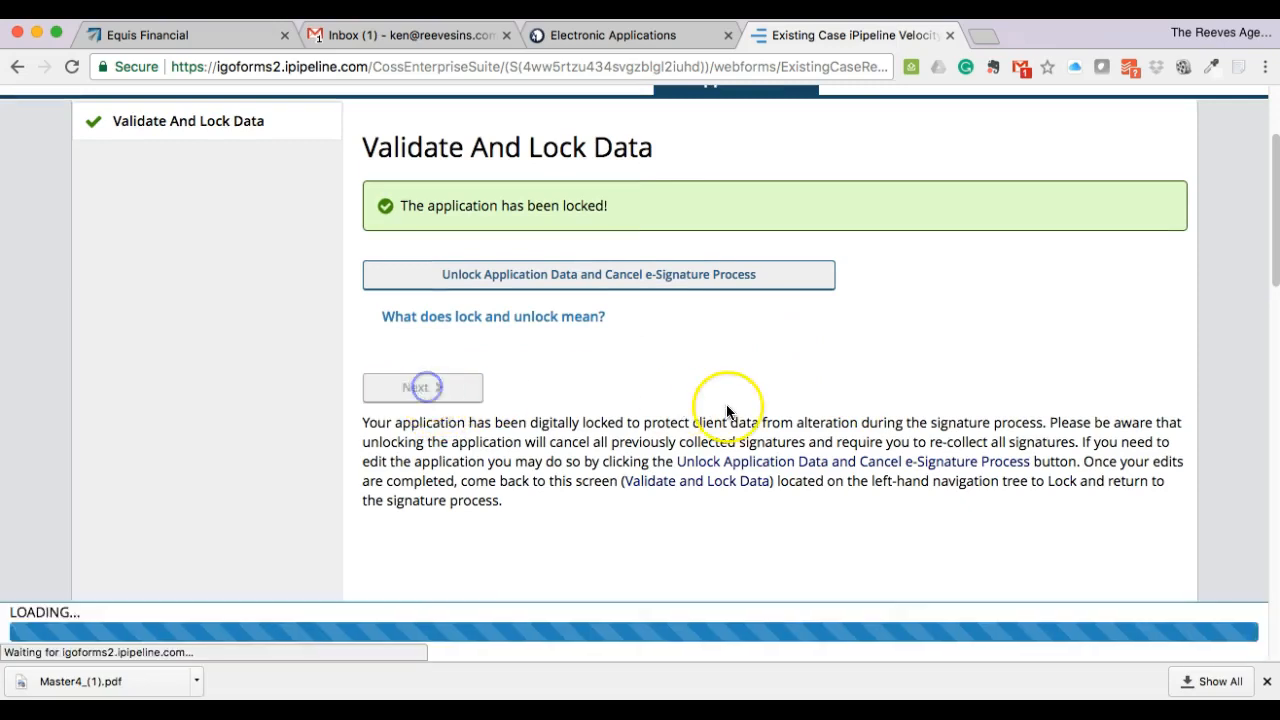
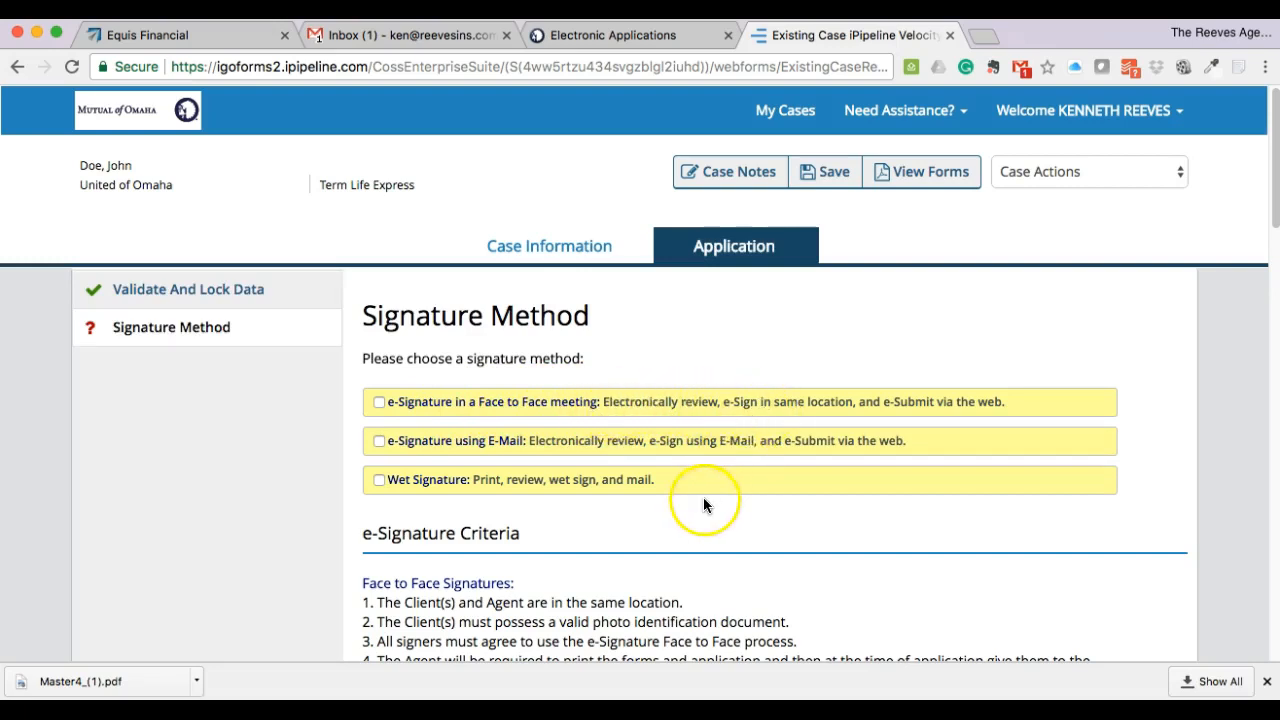
- Choose 'e-Signature in a Face to Face meeting' as the signature method and proceed
scroll(670, 500, "down", 1)
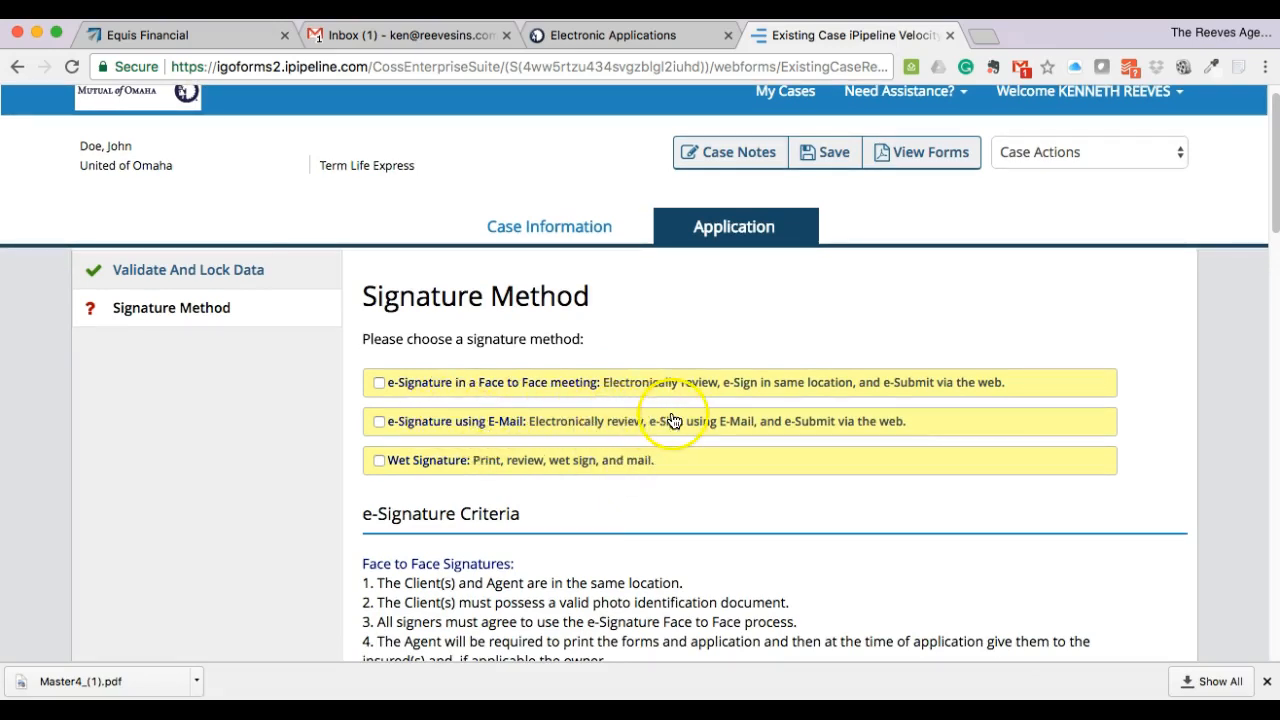
scroll(688, 490, "down", 3)
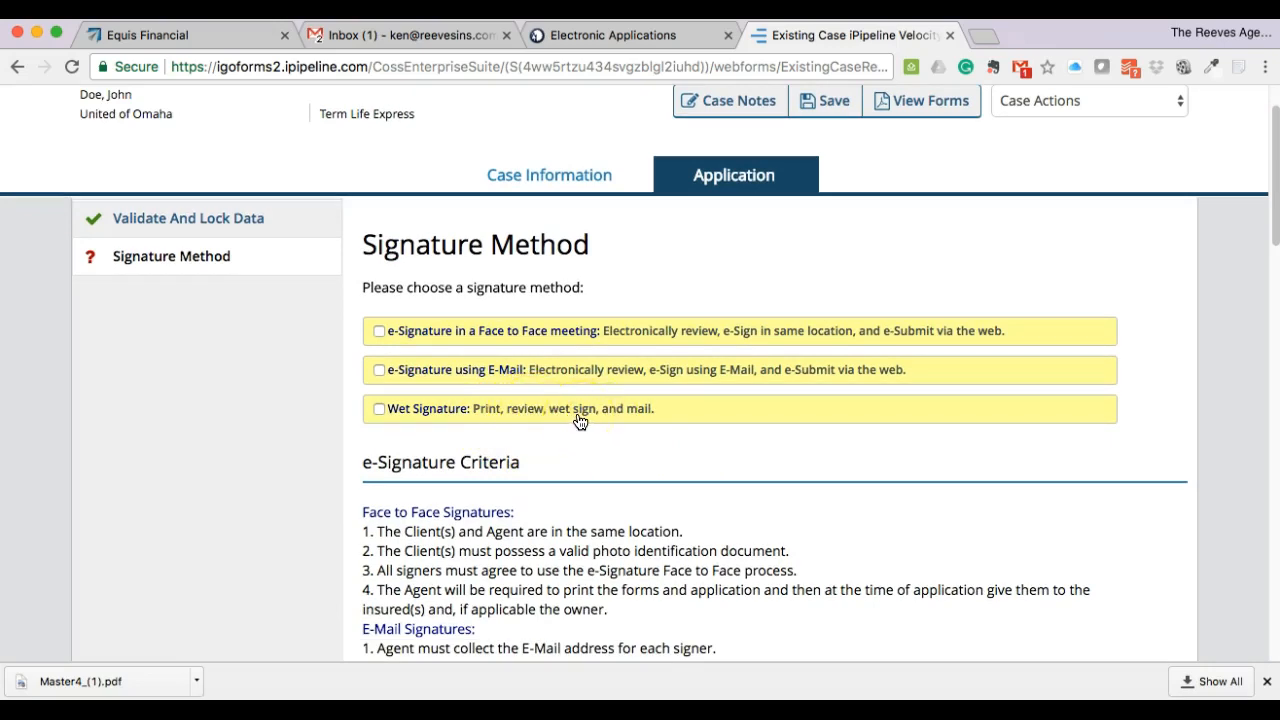
scroll(655, 450, "down", 5)
scroll(655, 450, "up", 5)
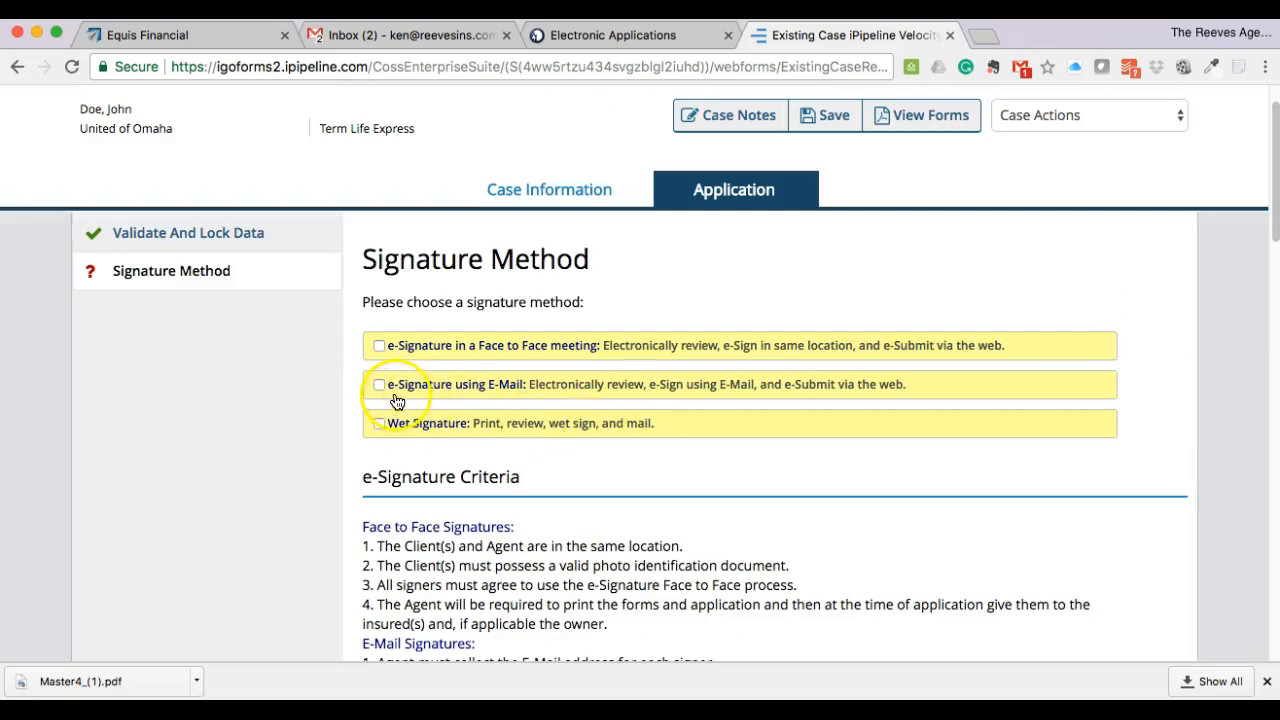
left_click(378, 346)
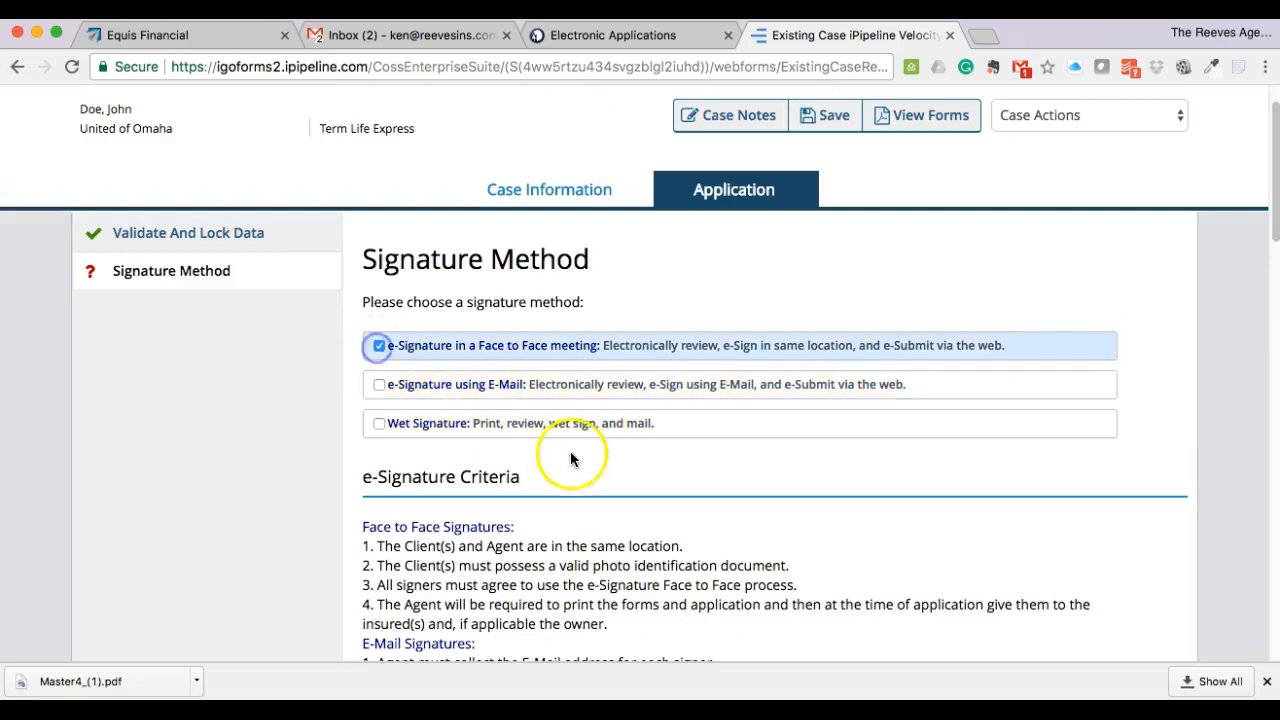
scroll(657, 482, "down", 5)
left_click(566, 548)
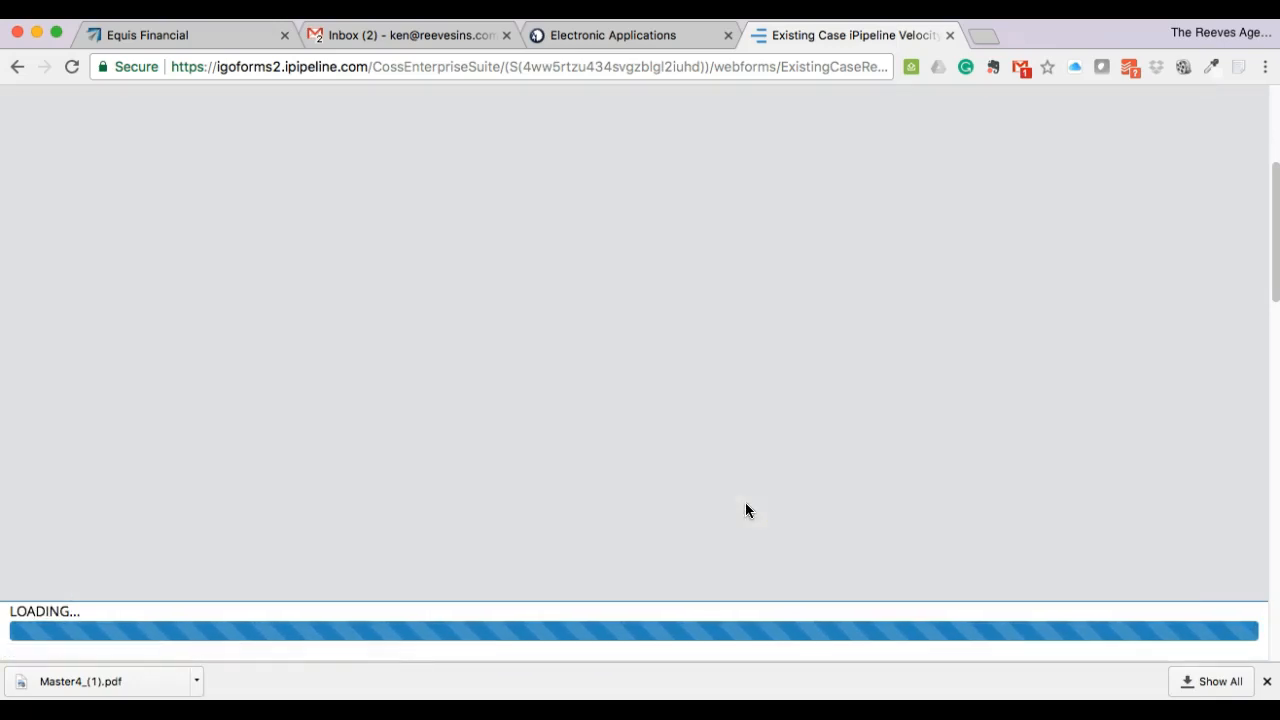
- Answer Yes to the primary insured's acknowledgment and fill in the insured's birth city
scroll(745, 510, "down", 3)
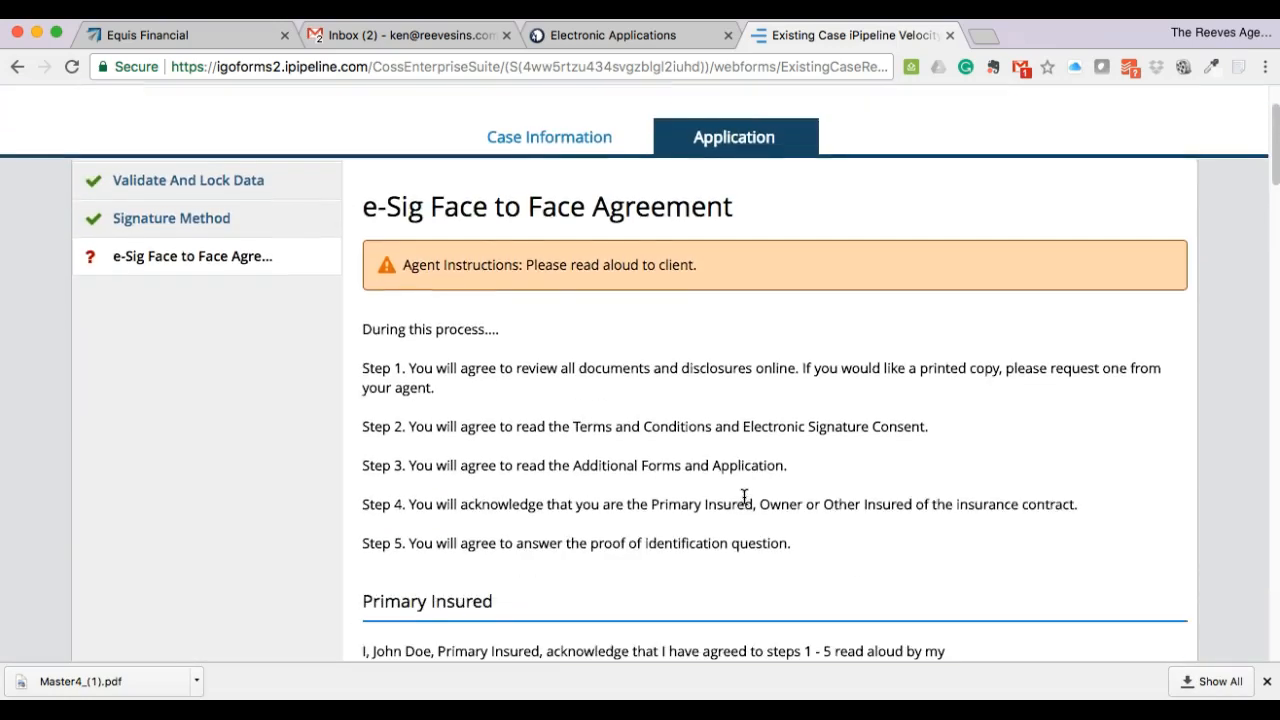
scroll(745, 497, "down", 2)
scroll(691, 446, "down", 2)
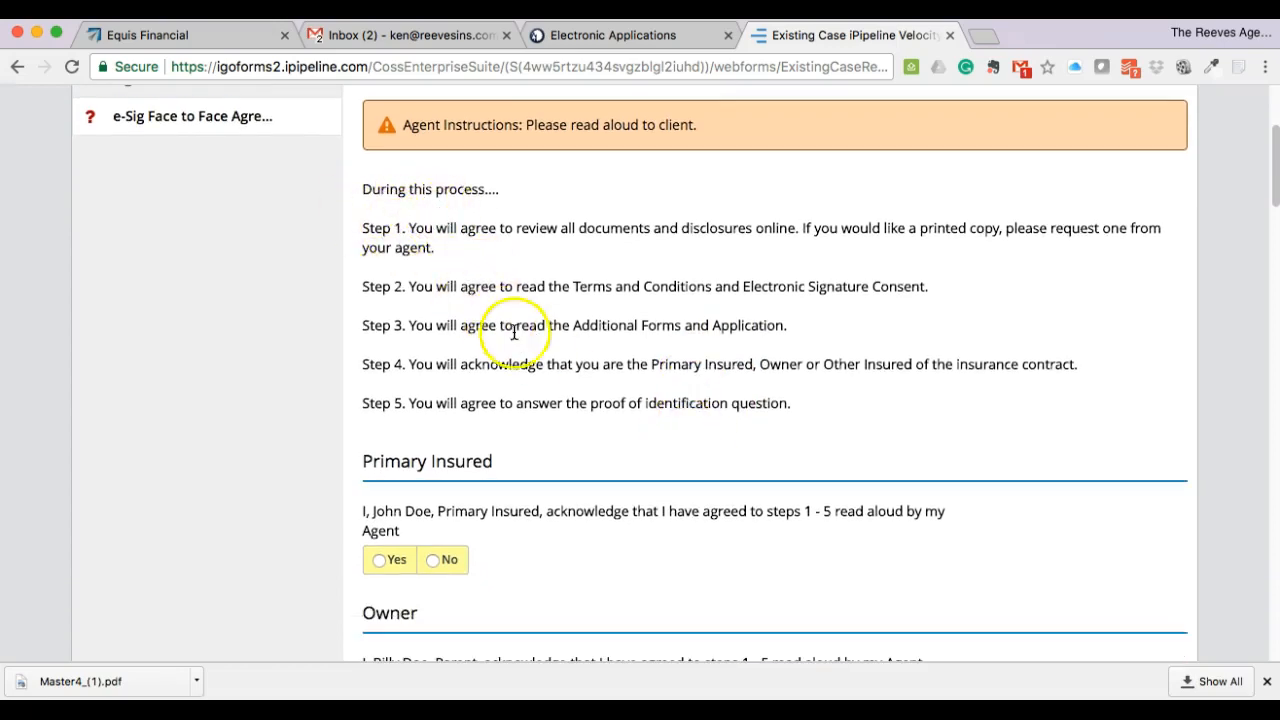
scroll(594, 384, "down", 1)
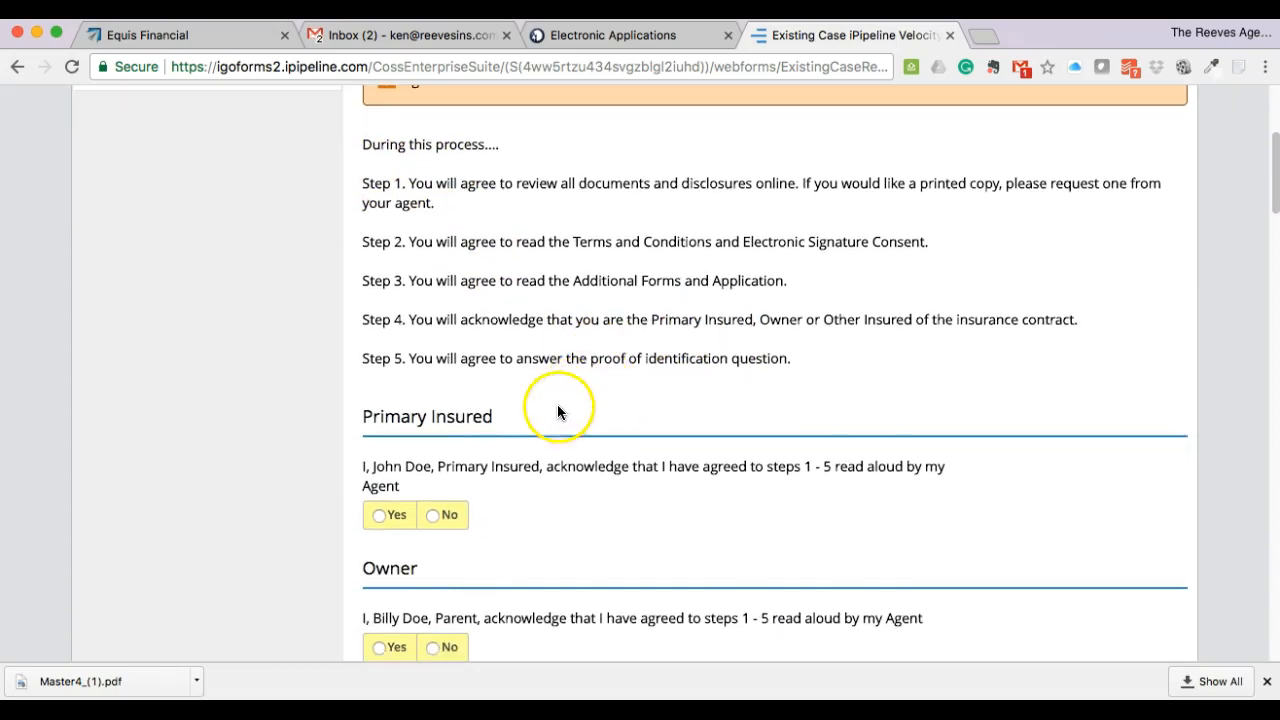
scroll(557, 406, "down", 3)
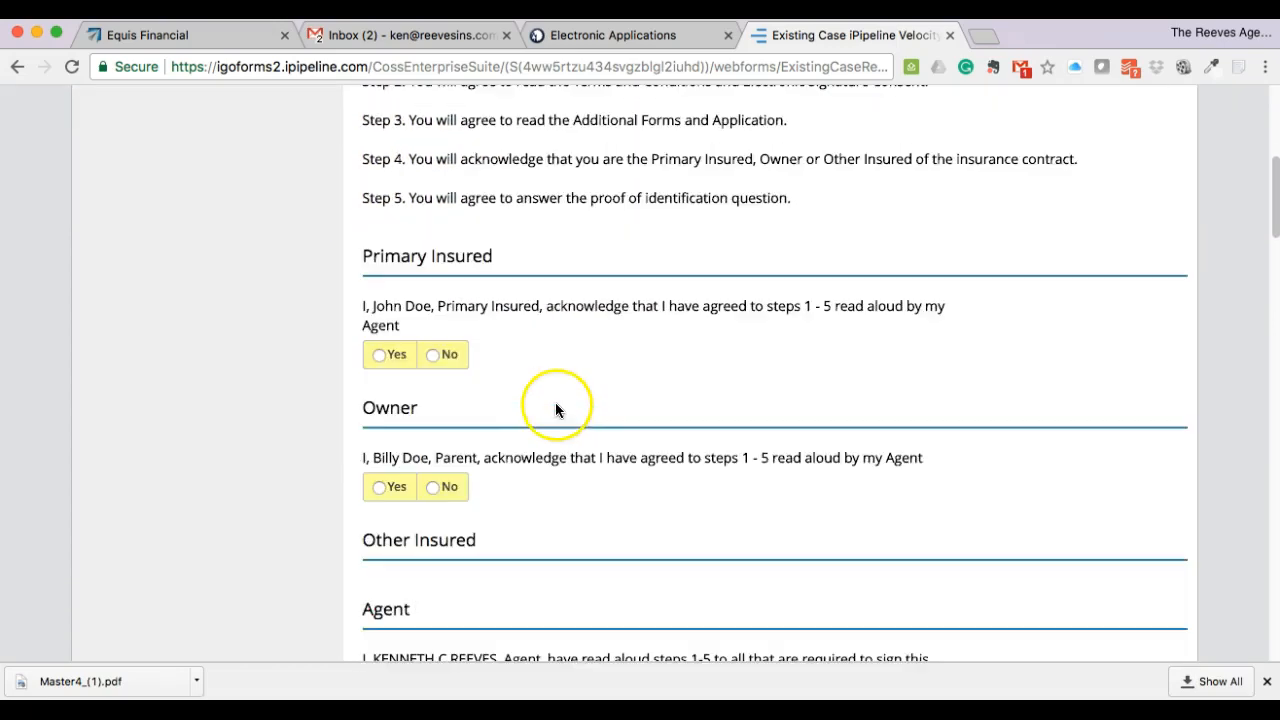
left_click(378, 355)
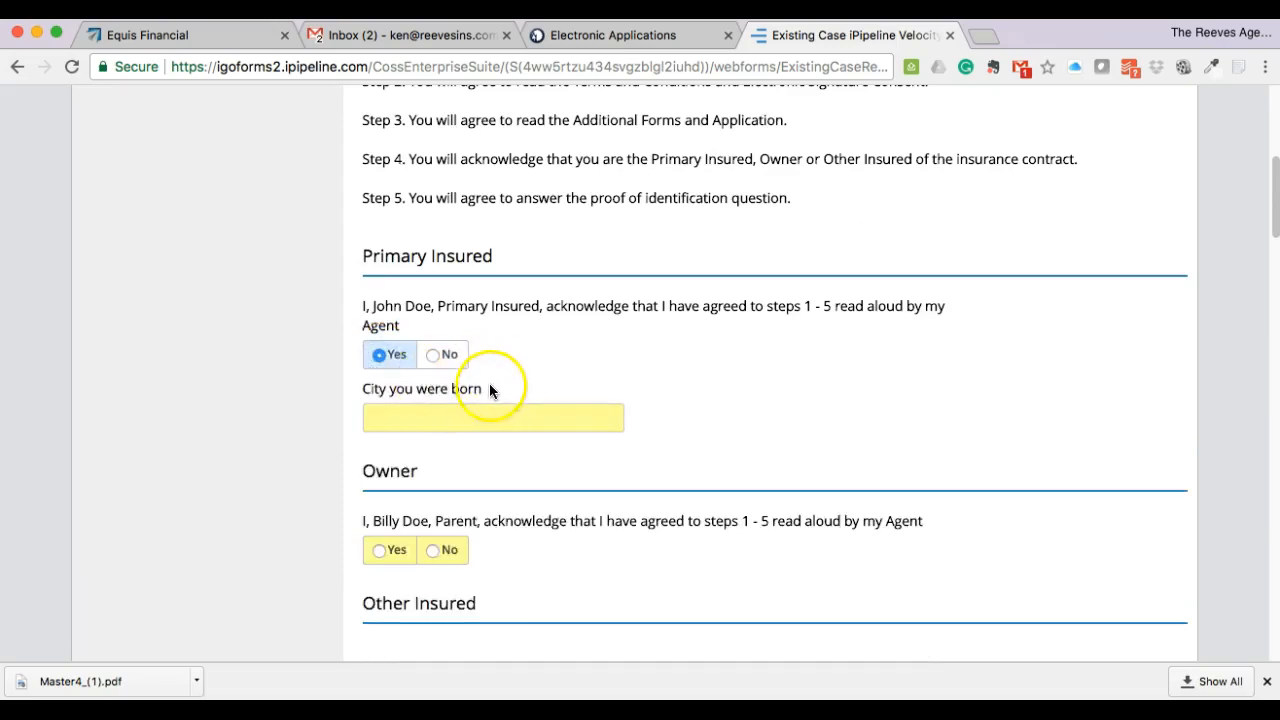
left_click(487, 414)
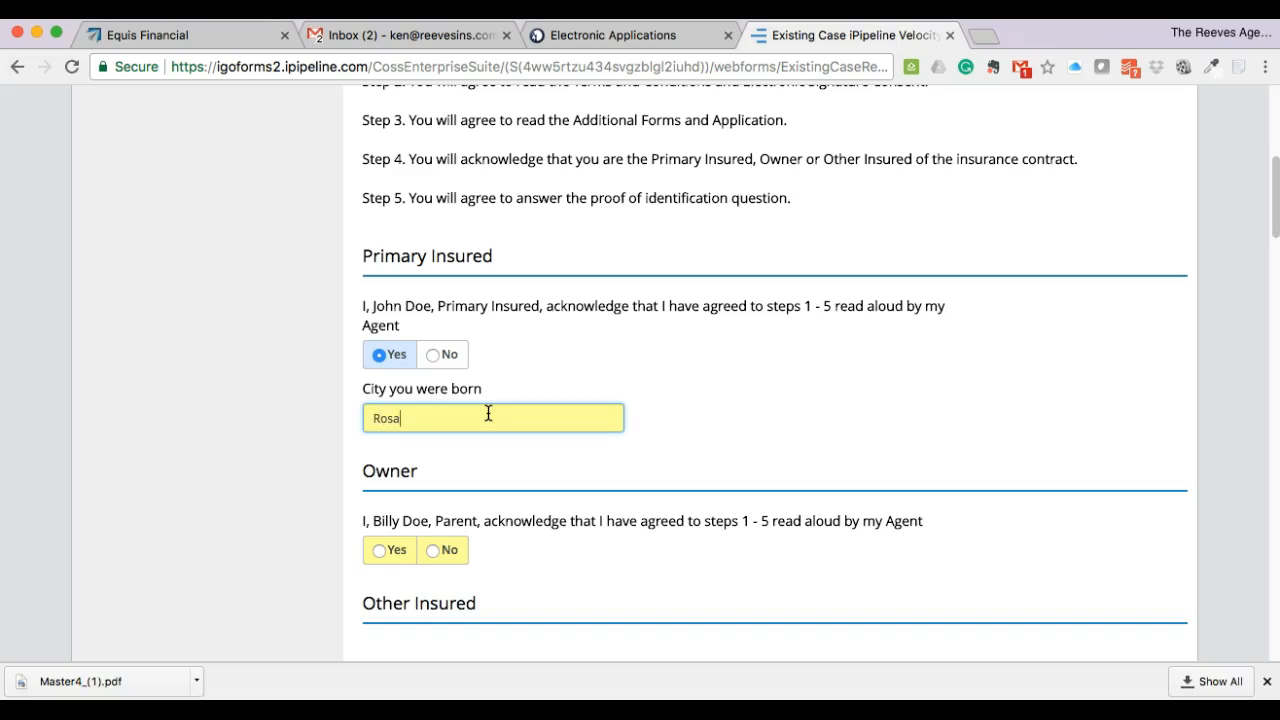
left_click(803, 378)
- Answer Yes to the owner's acknowledgment and enter 'no town' as the owner's birth city
scroll(700, 380, "down", 1)
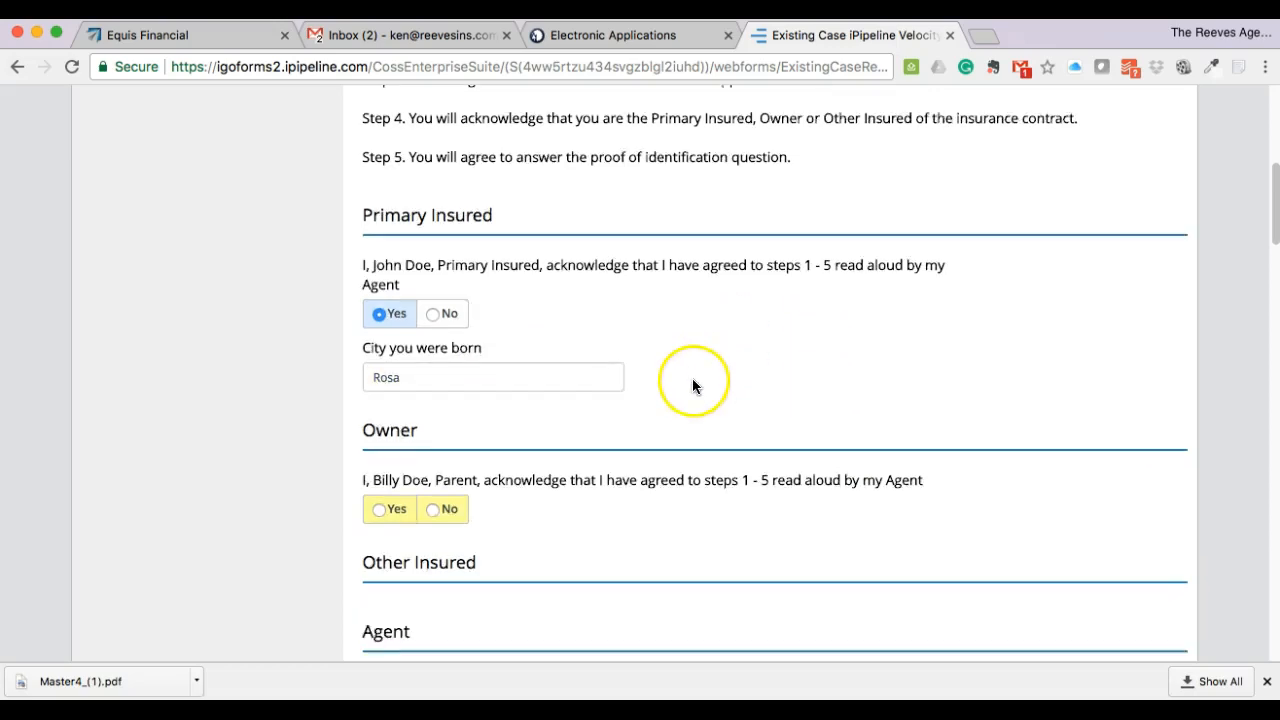
scroll(693, 386, "down", 1)
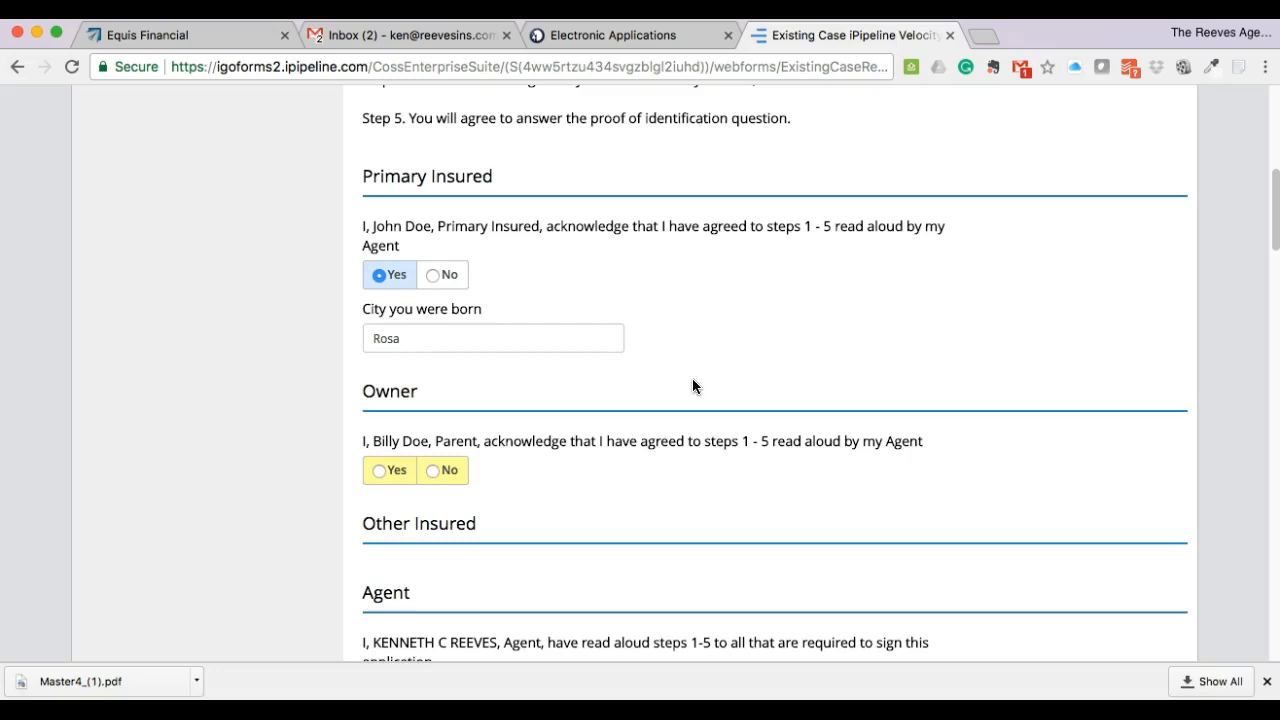
scroll(700, 380, "up", 3)
scroll(700, 383, "up", 3)
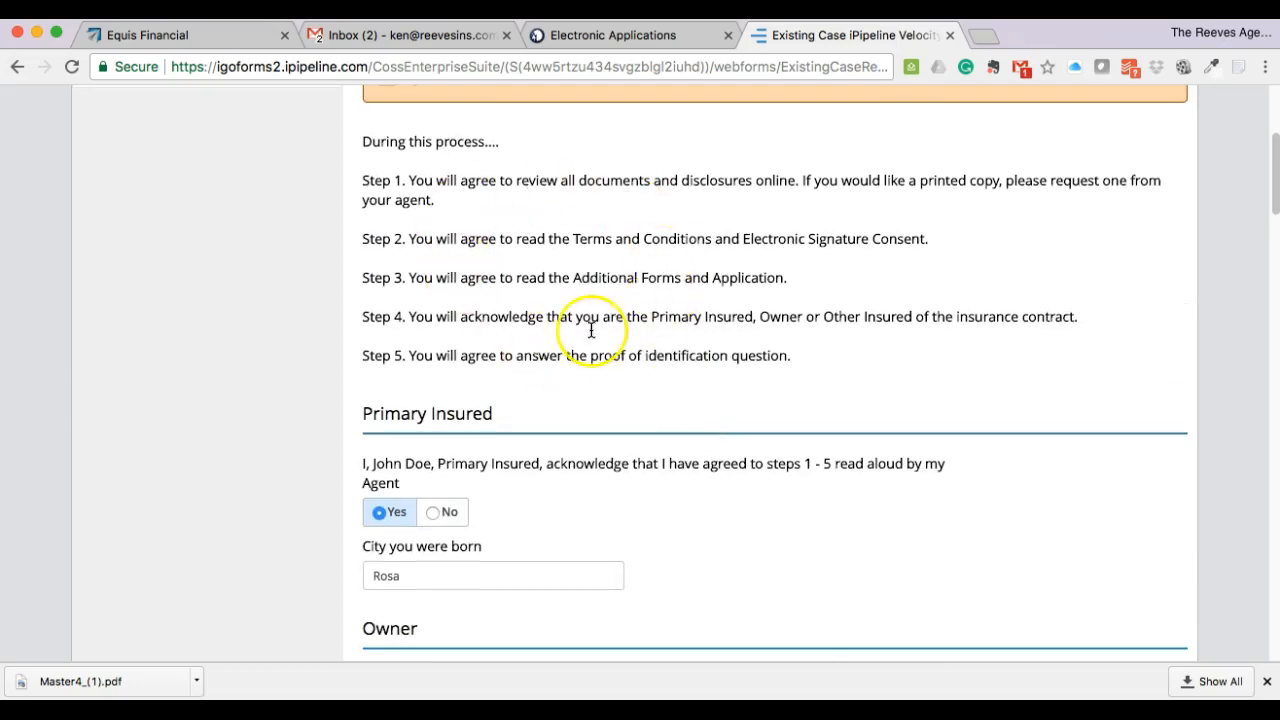
scroll(660, 450, "down", 6)
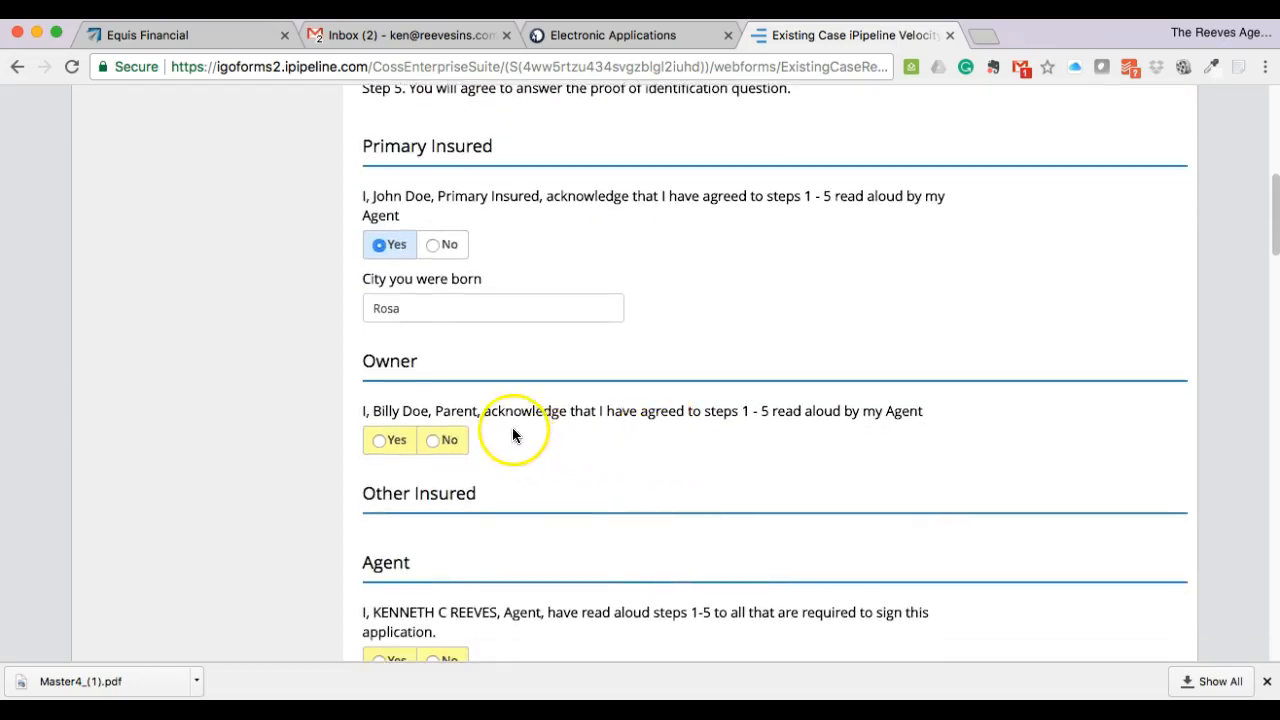
left_click(404, 442)
left_click(531, 476)
type("no town us")
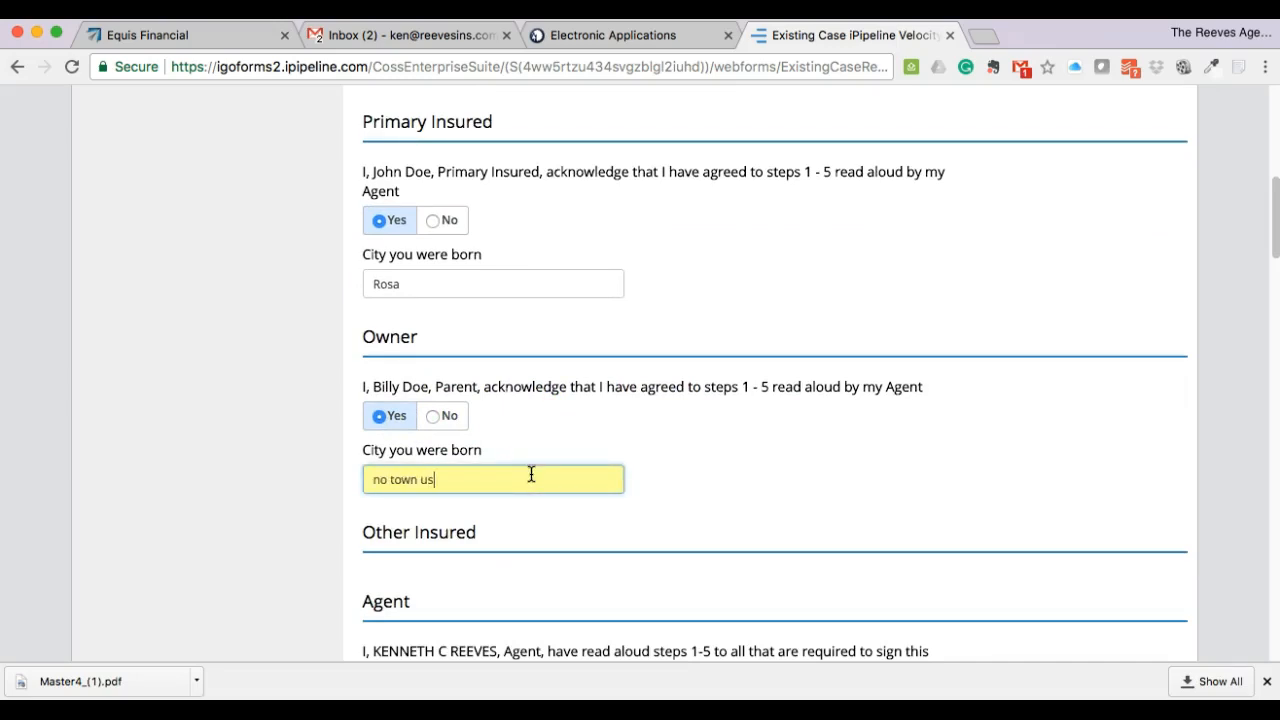
left_click(761, 482)
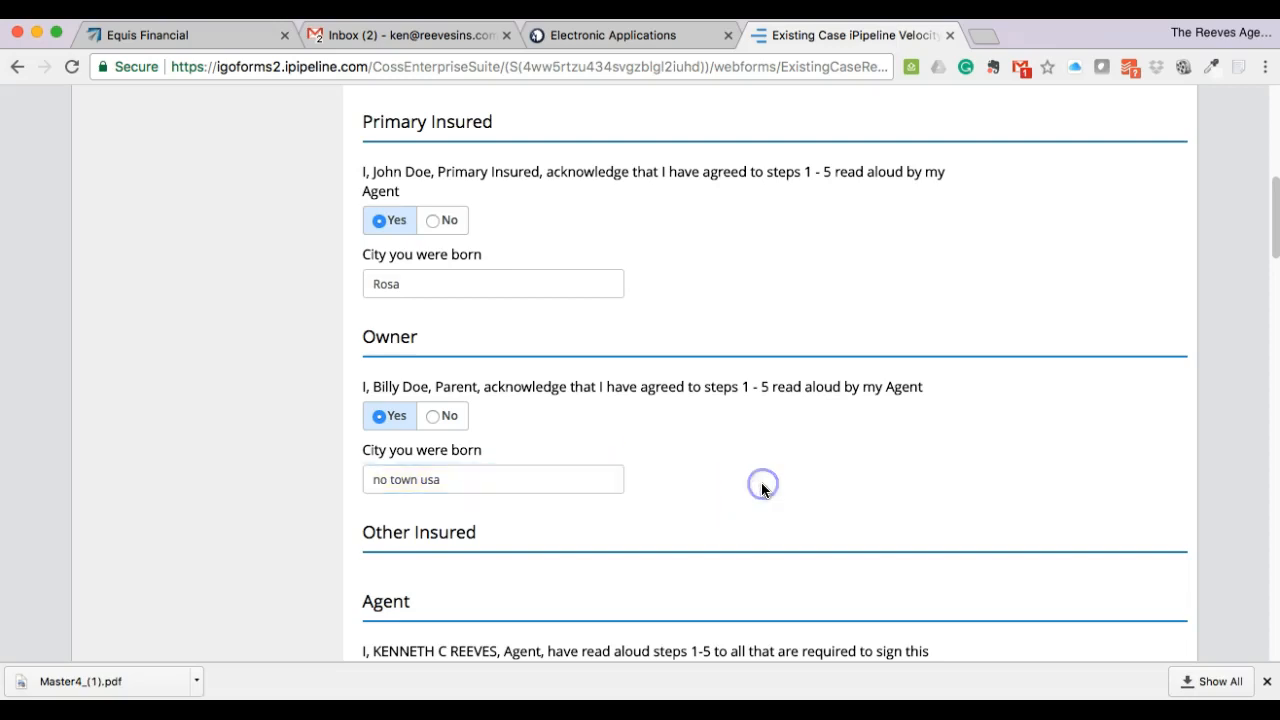
- Answer Yes to both agent statements (read aloud, identification verified) and submit the agreement
scroll(760, 486, "down", 3)
left_click(752, 490)
scroll(752, 490, "down", 2)
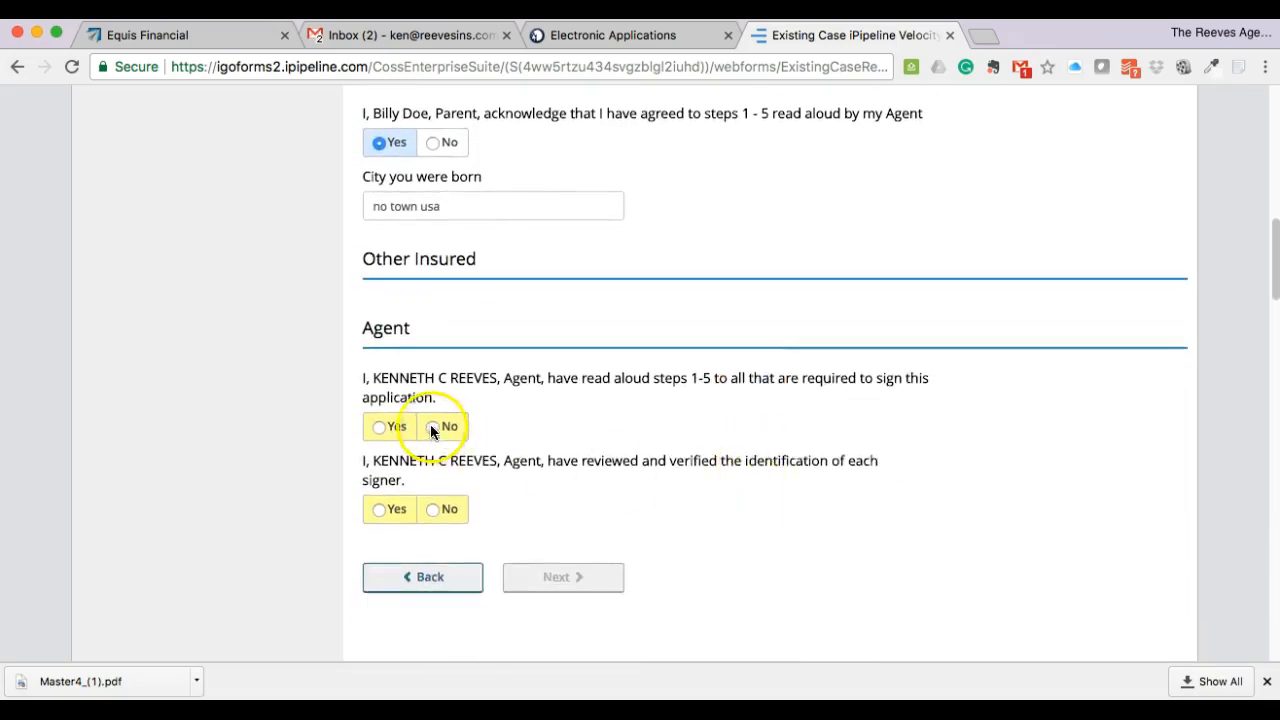
left_click(378, 430)
left_click(573, 439)
scroll(573, 445, "down", 1)
left_click(380, 445)
left_click(628, 420)
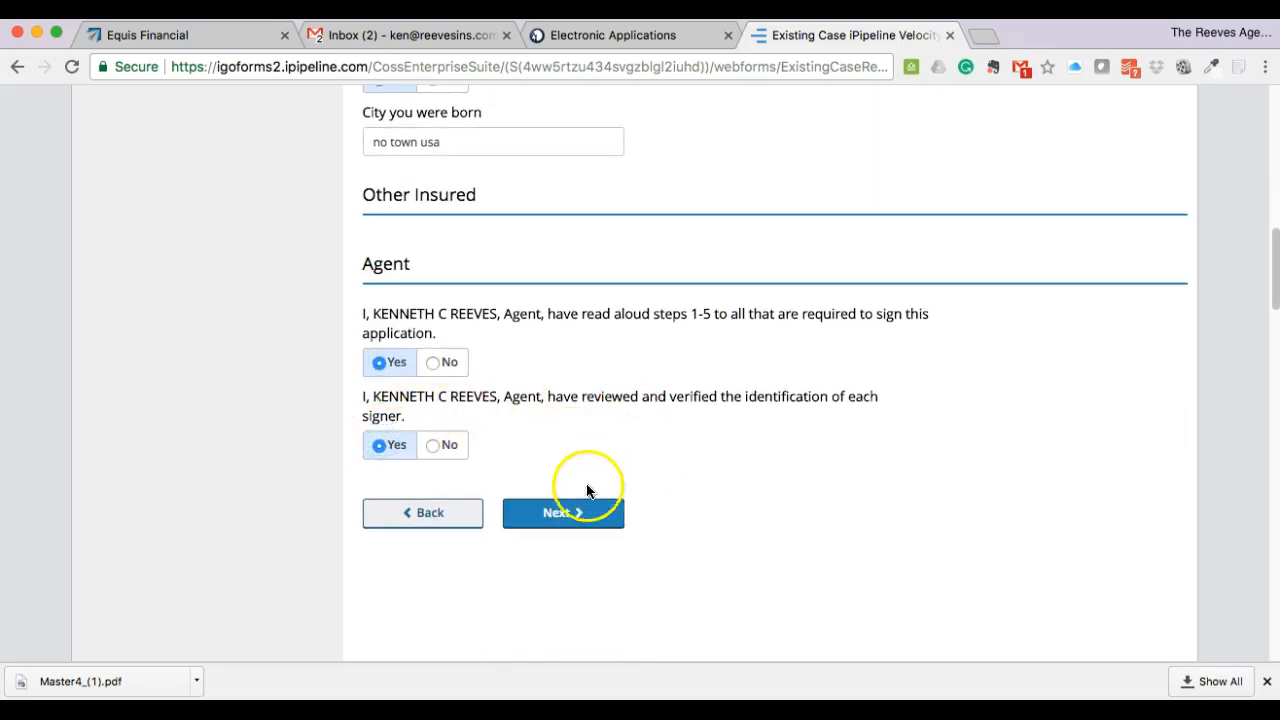
left_click(568, 512)
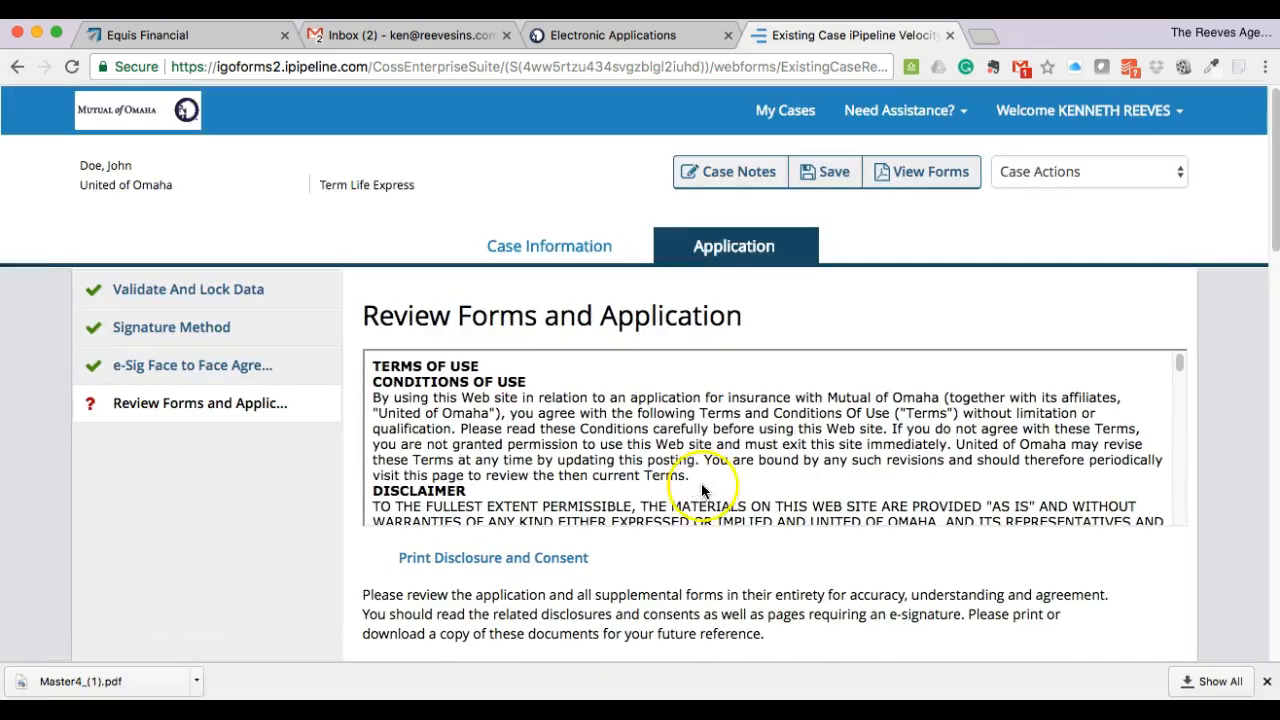
scroll(757, 471, "down", 3)
scroll(866, 448, "down", 15)
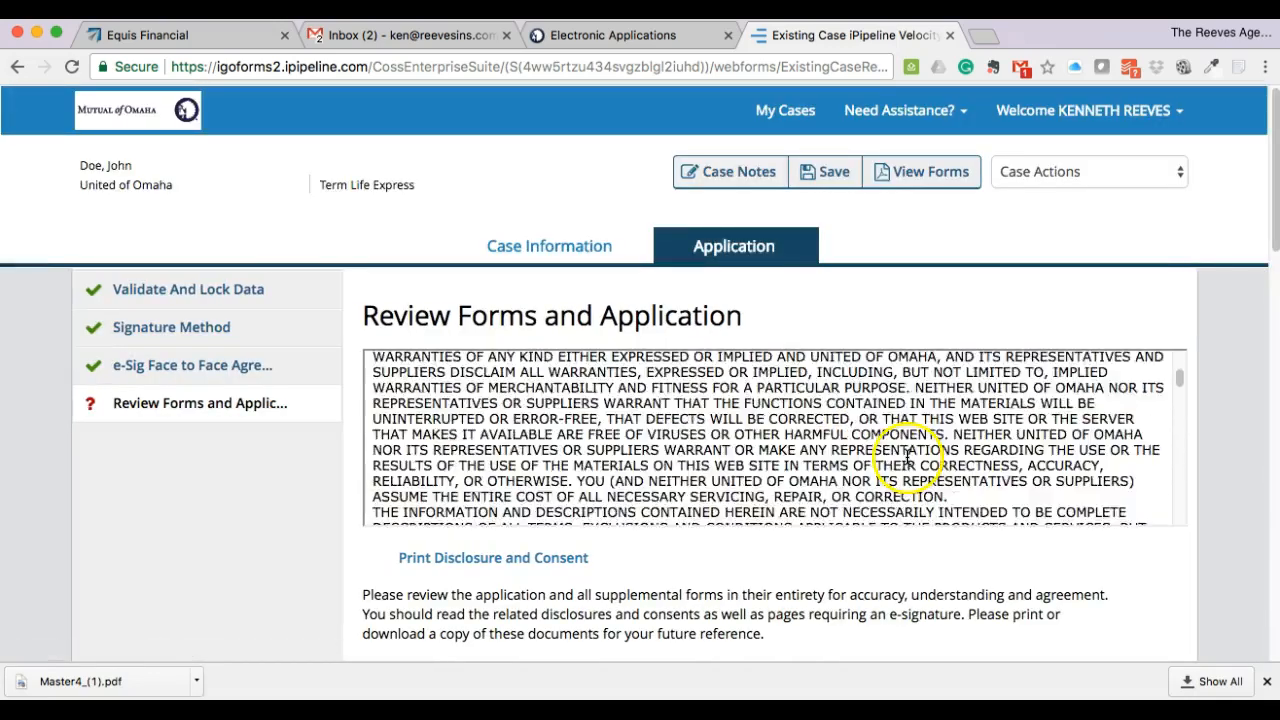
scroll(930, 495, "down", 5)
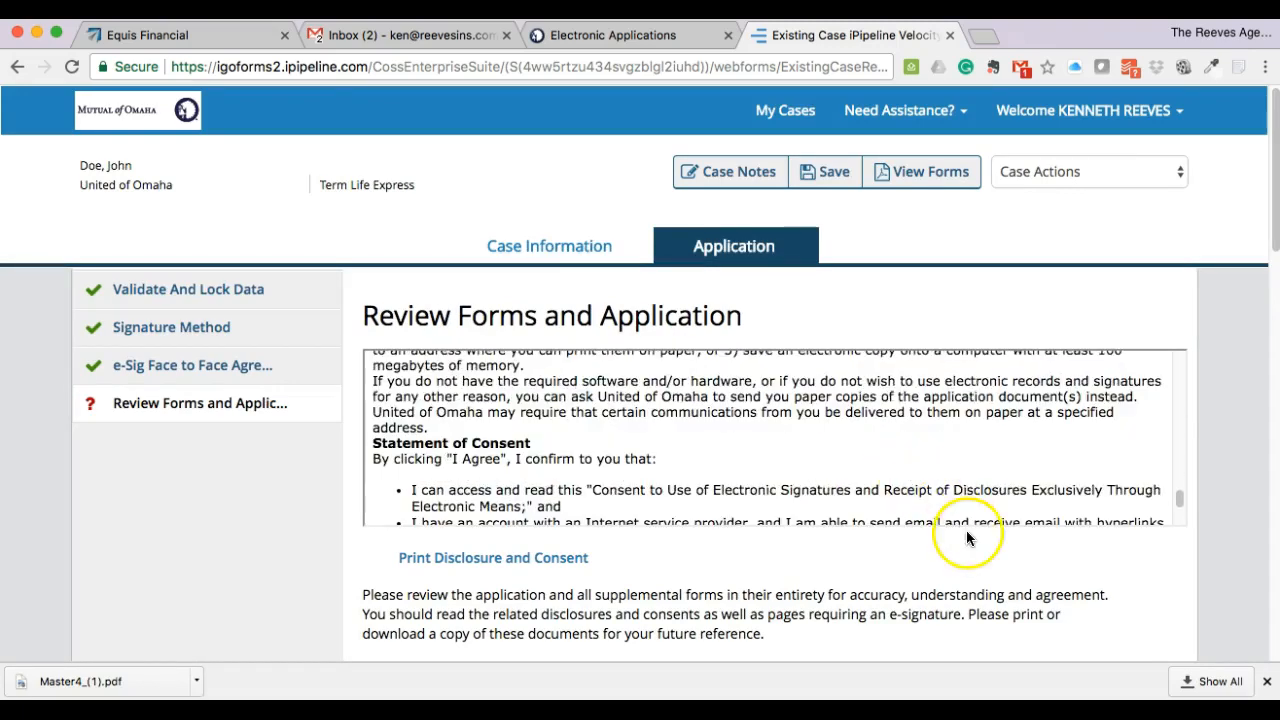
scroll(1012, 559, "down", 3)
scroll(979, 535, "down", 4)
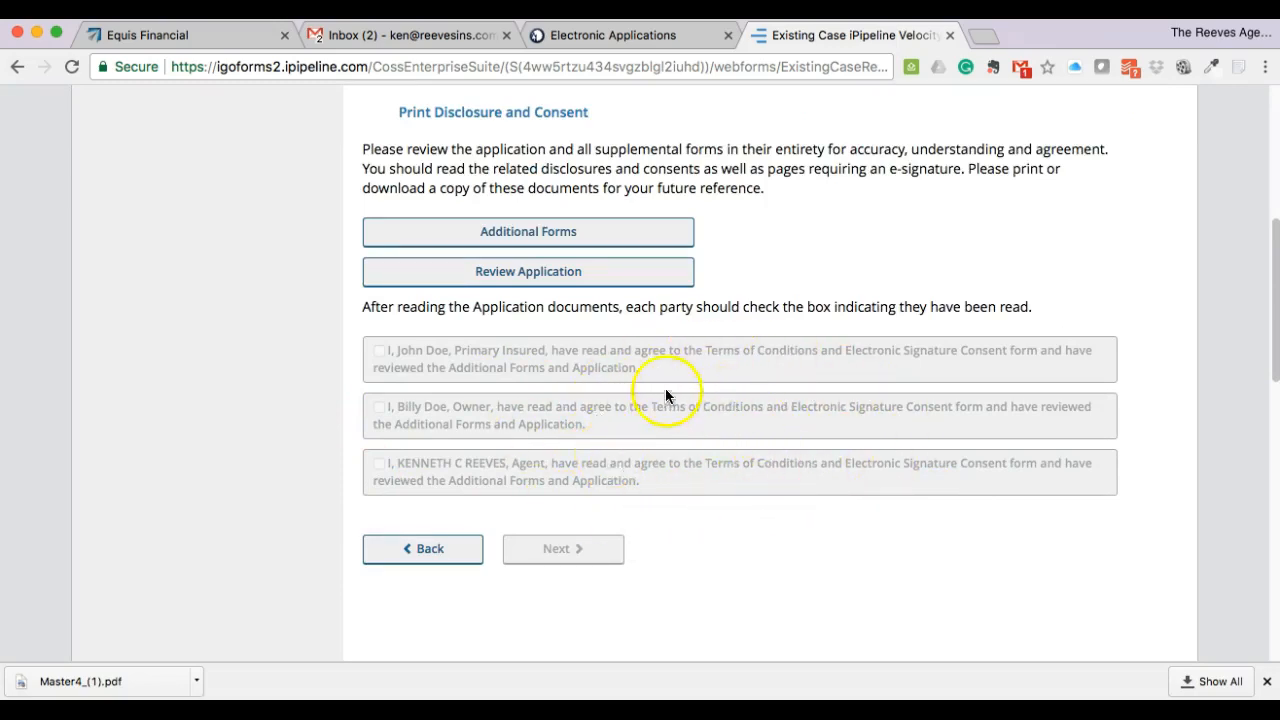
scroll(660, 418, "up", 2)
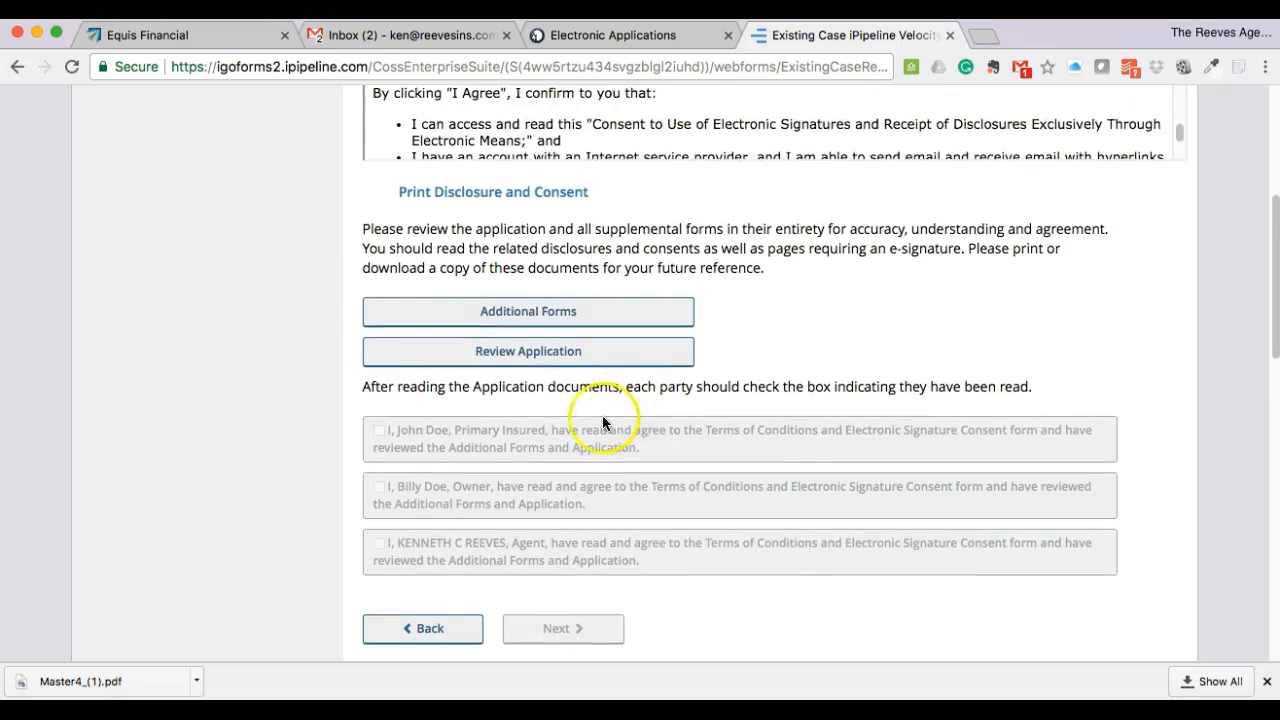
- View the six-page Life Insurance Buyer's Guide under Additional Forms, then close it
left_click(480, 316)
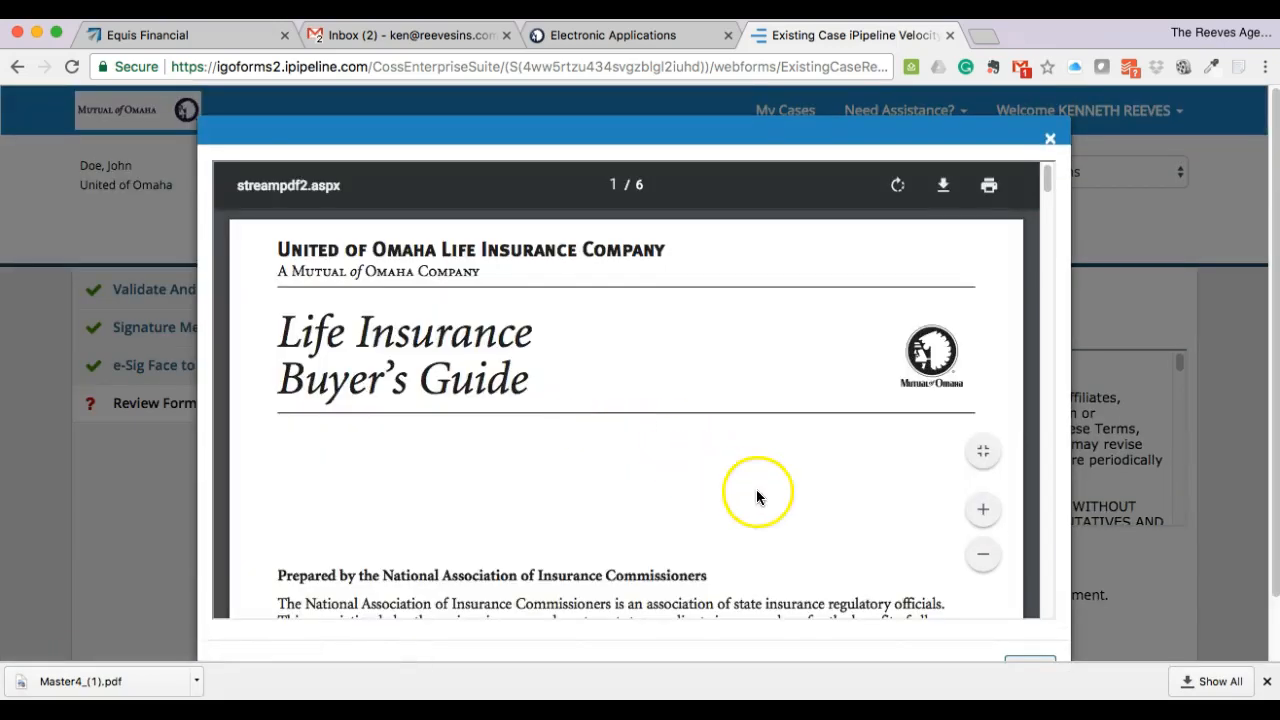
scroll(780, 510, "down", 20)
scroll(795, 515, "down", 20)
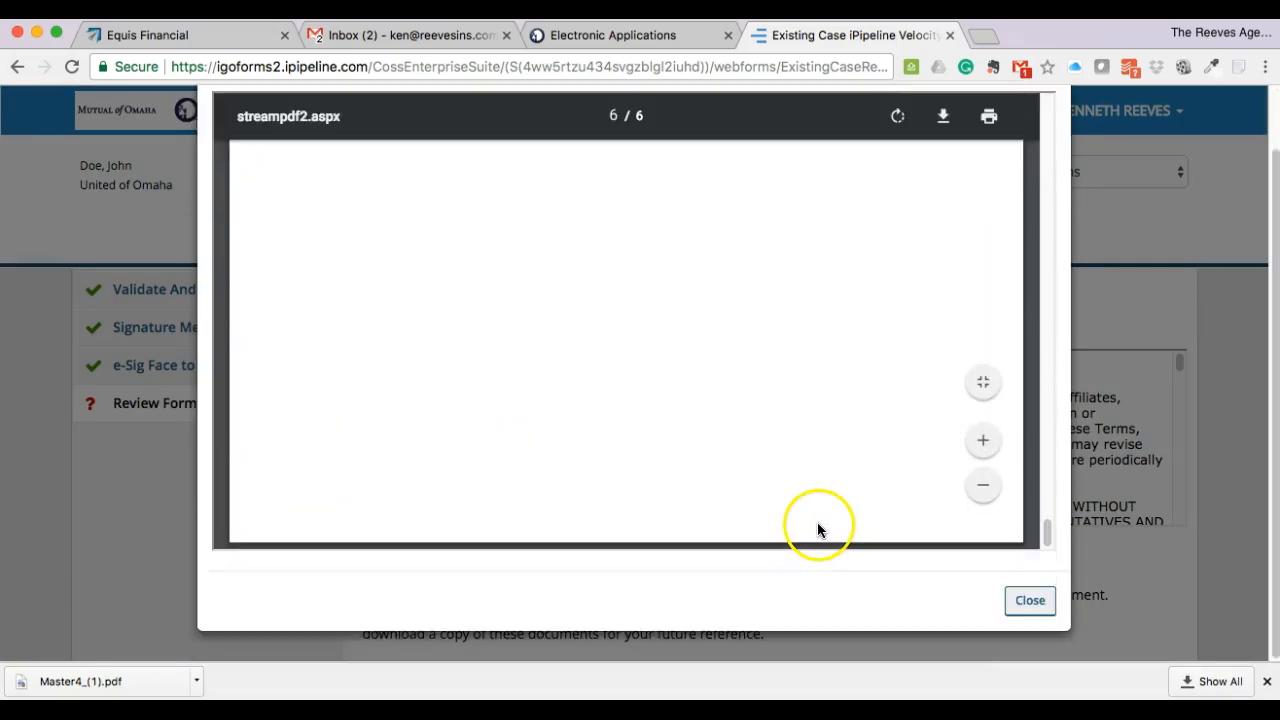
left_click(1027, 603)
scroll(795, 485, "down", 15)
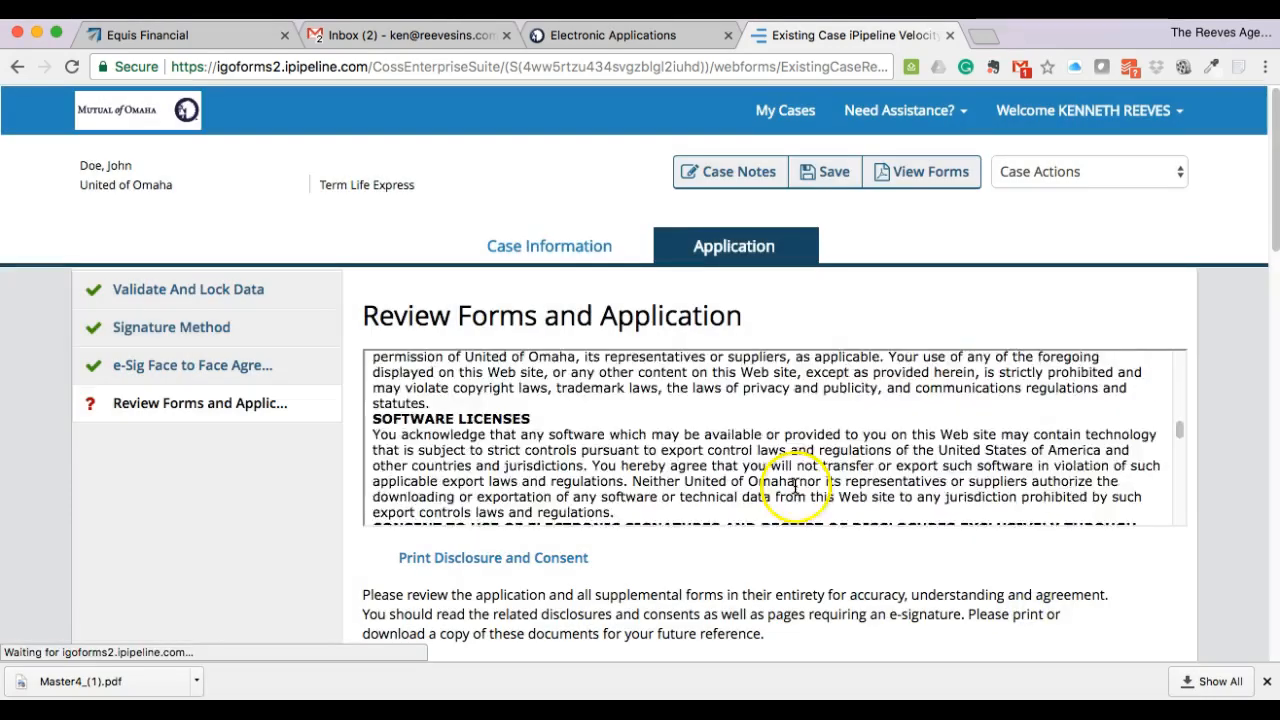
scroll(797, 490, "down", 10)
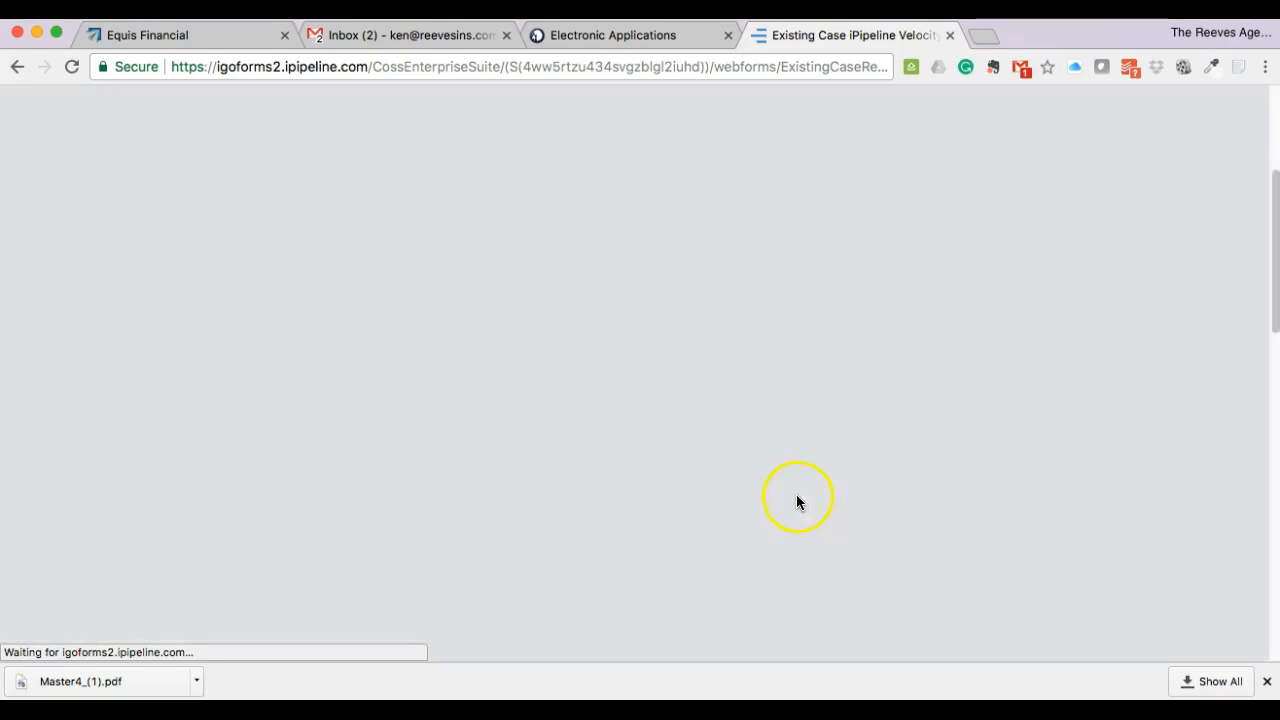
scroll(730, 490, "down", 15)
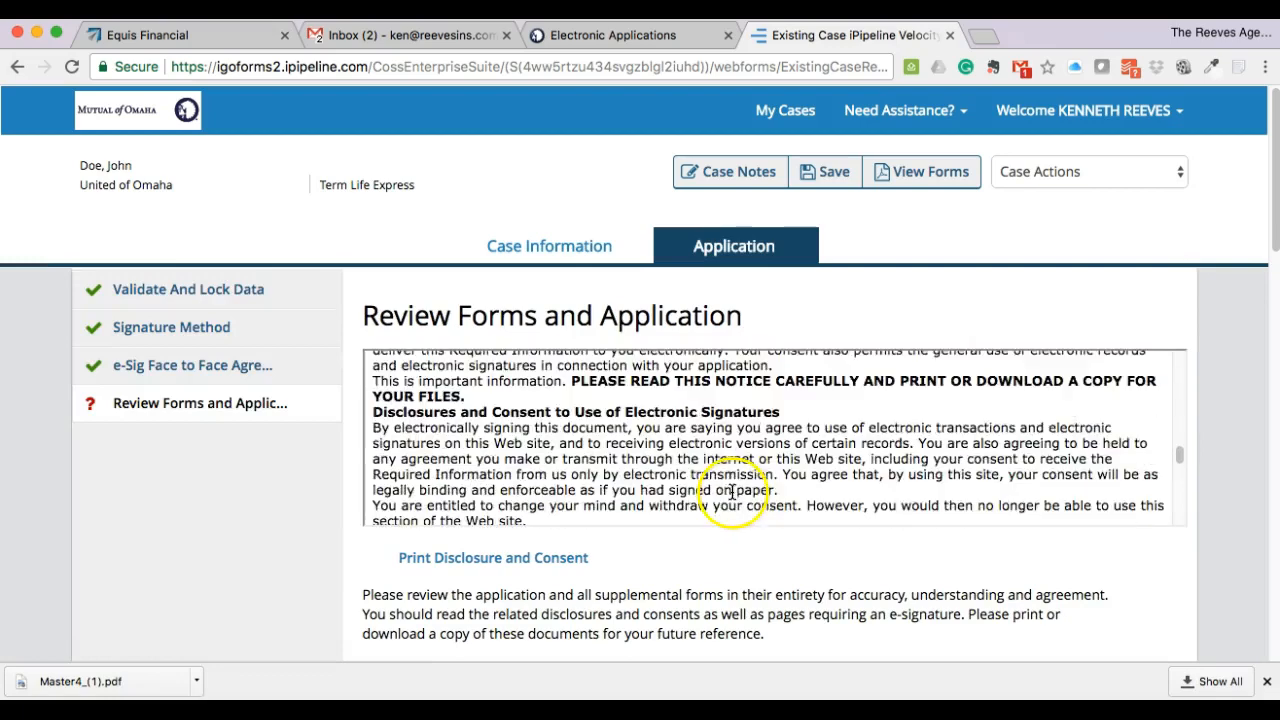
scroll(765, 520, "down", 10)
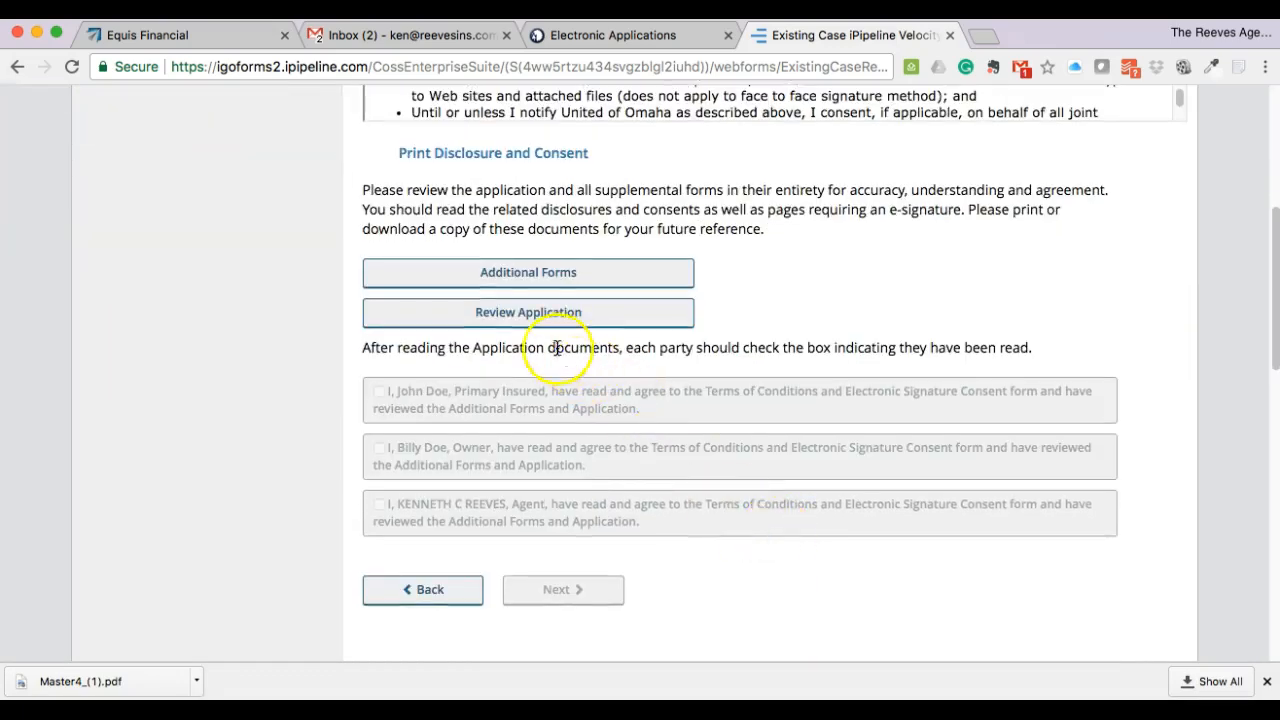
- Page through all 17 application pages, from insured details to the agent's signature, then close
left_click(527, 312)
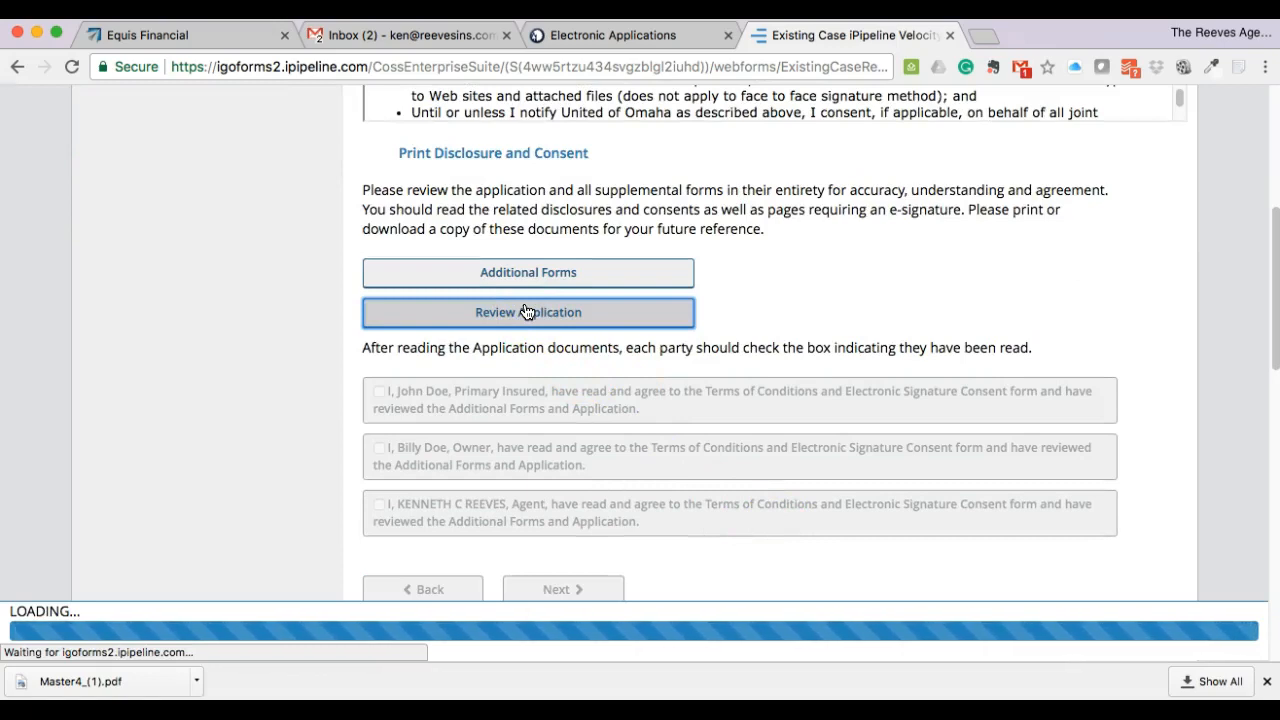
left_click(699, 333)
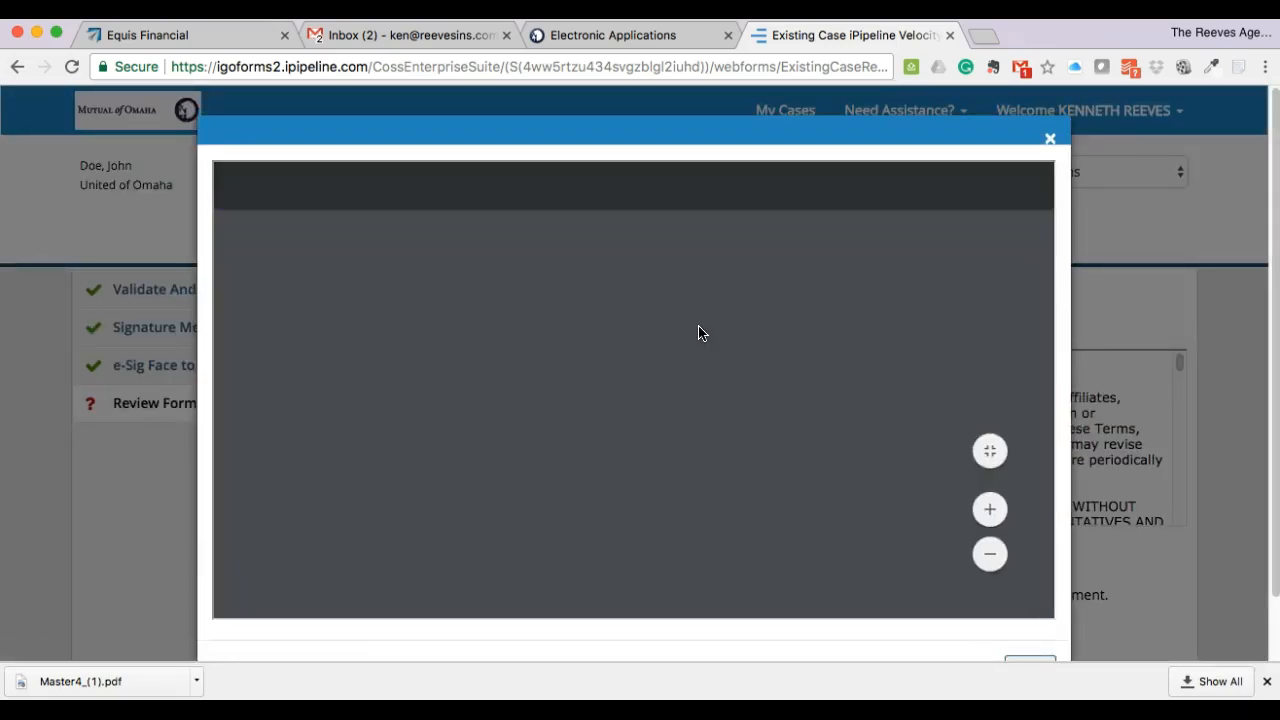
scroll(781, 430, "down", 1)
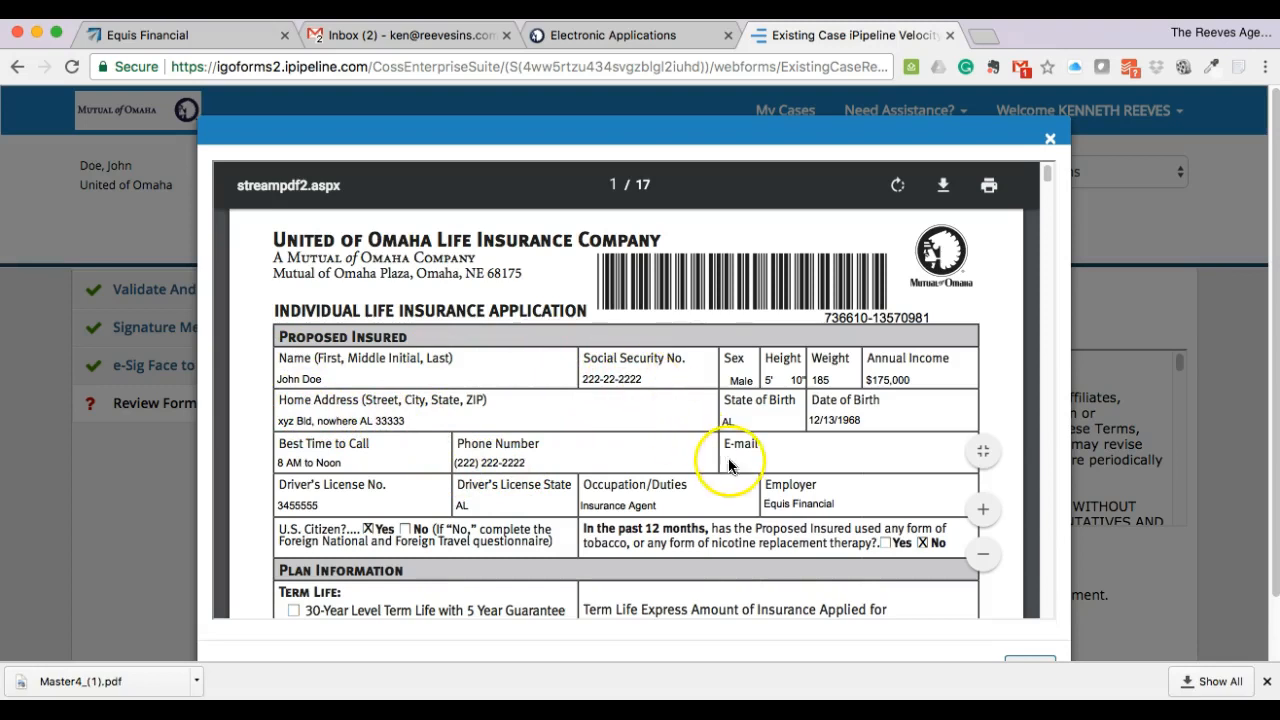
scroll(727, 445, "down", 1)
scroll(727, 445, "down", 5)
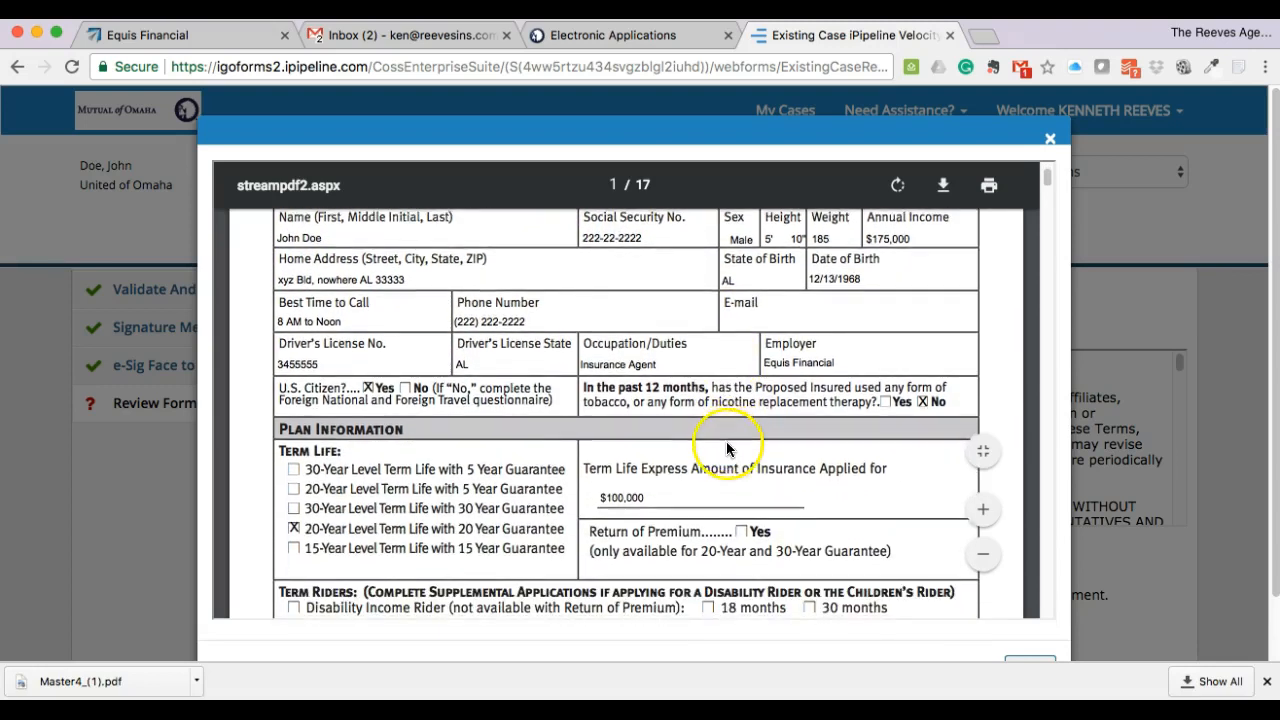
scroll(727, 447, "down", 2)
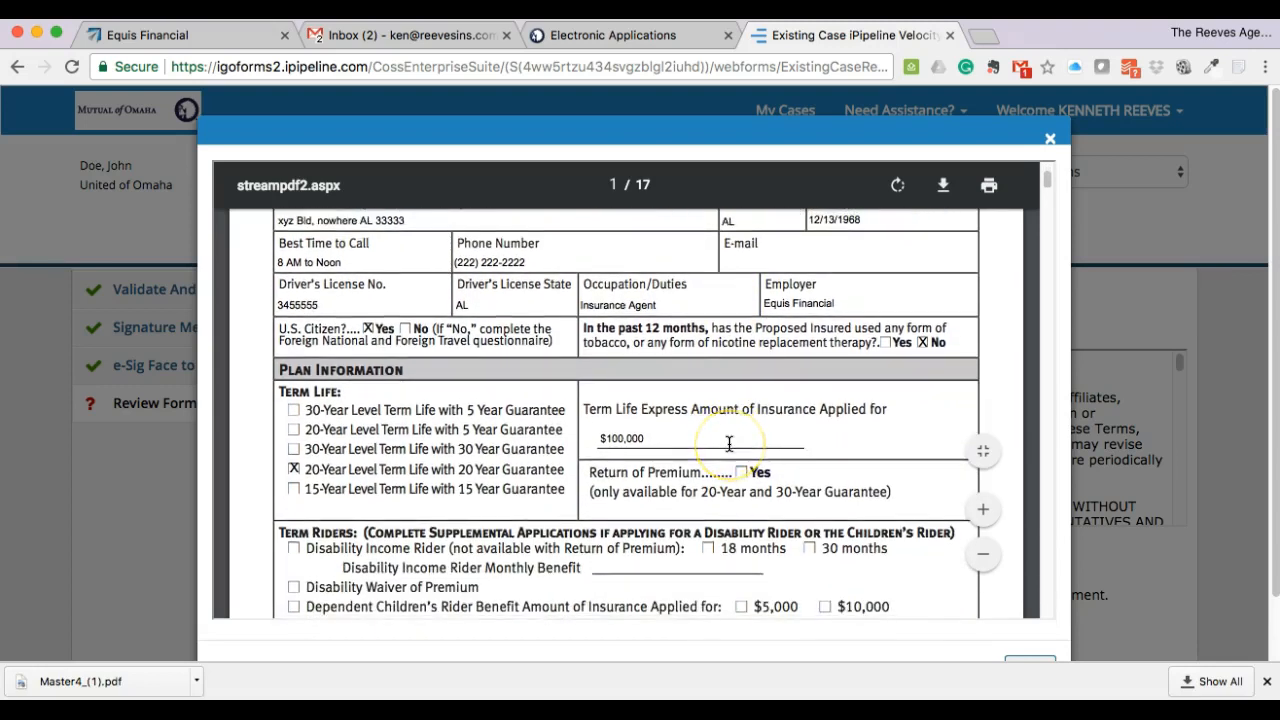
scroll(729, 443, "down", 4)
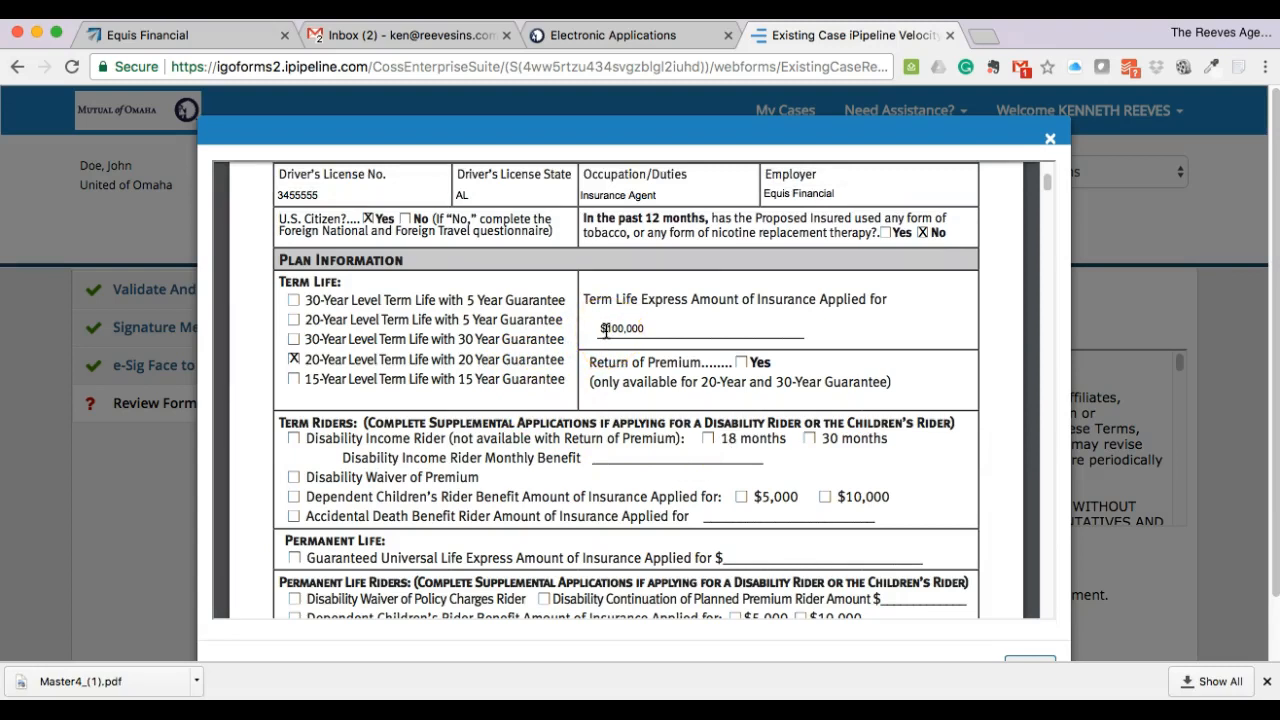
scroll(643, 430, "down", 5)
scroll(646, 433, "down", 15)
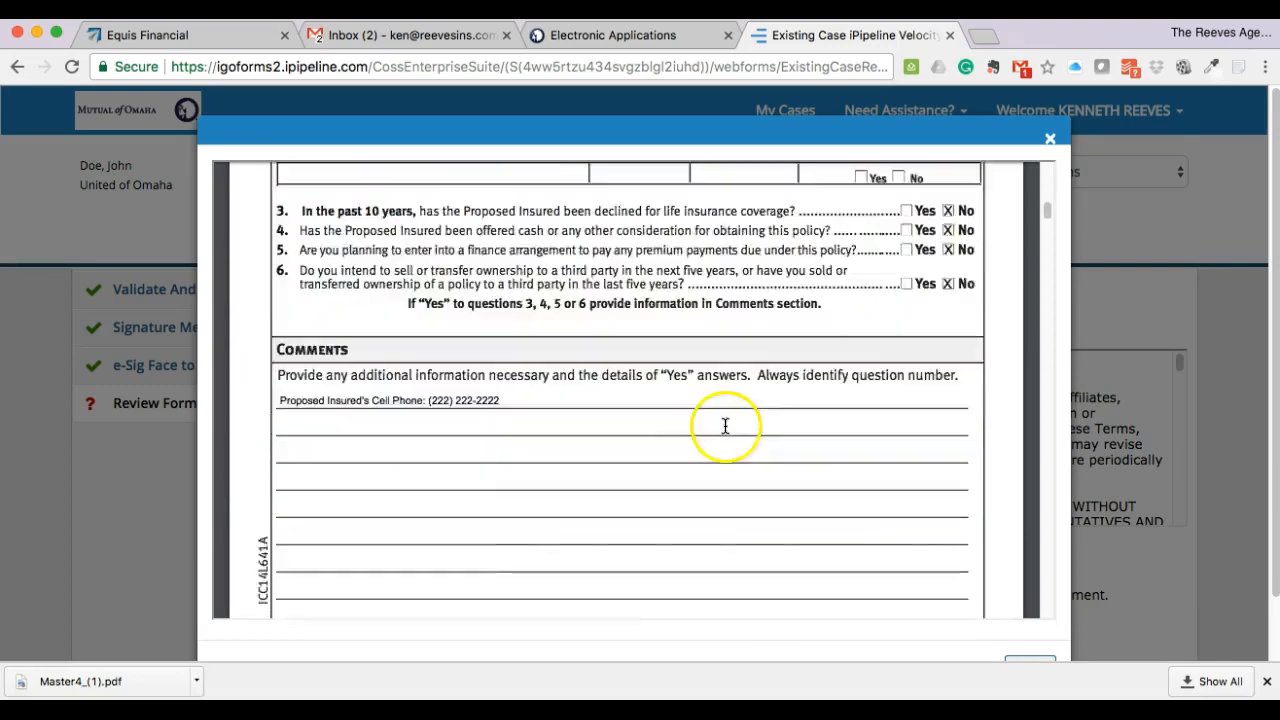
scroll(725, 426, "down", 8)
left_click_drag(1048, 219, 1046, 608)
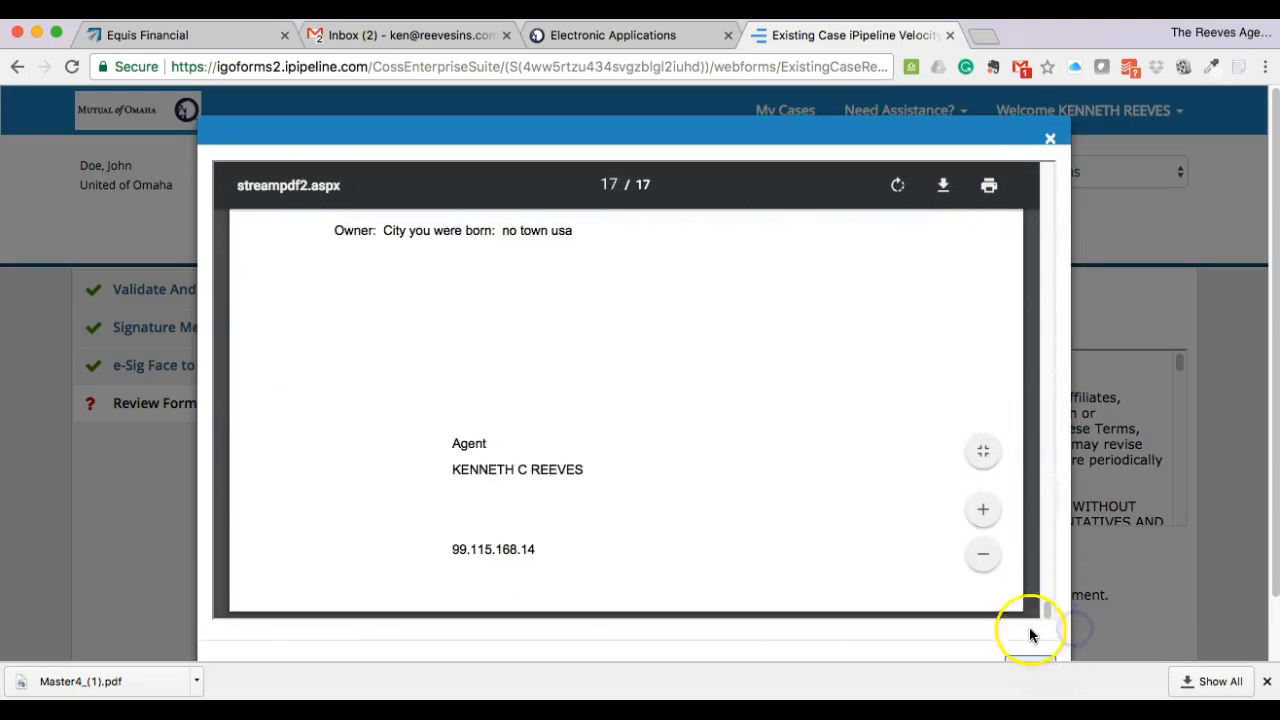
scroll(1070, 400, "down", 1)
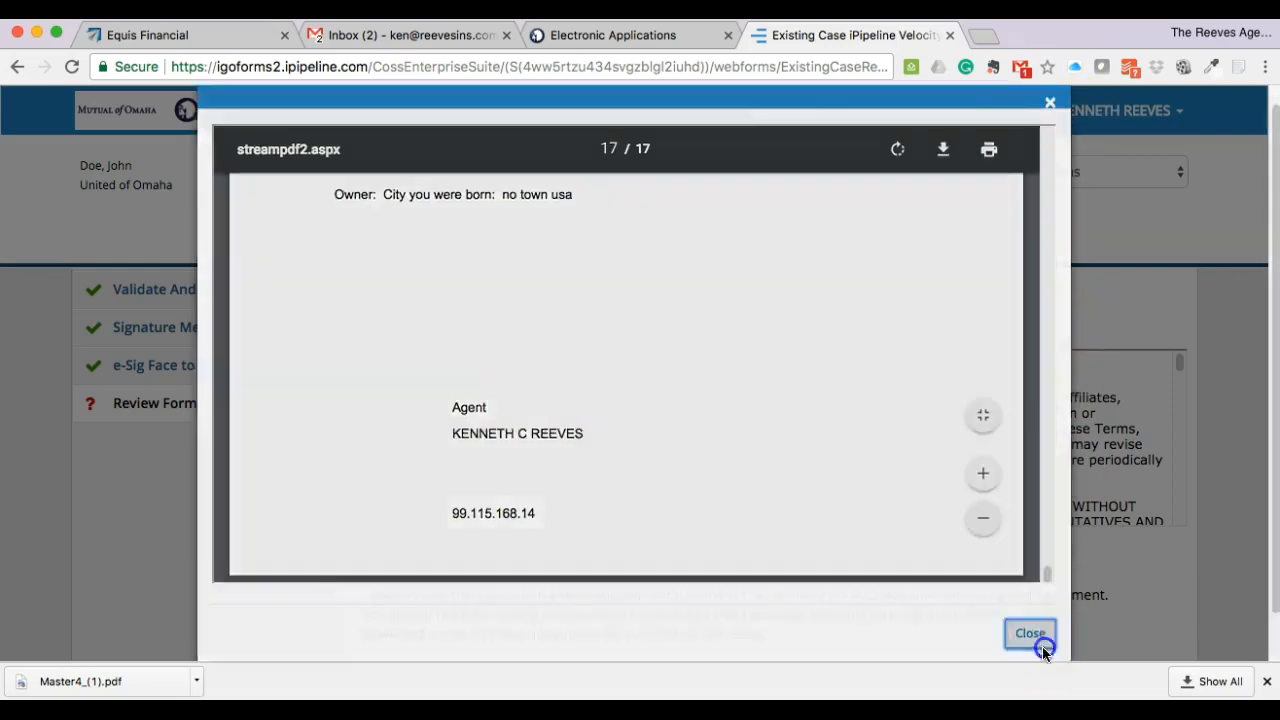
left_click(1042, 646)
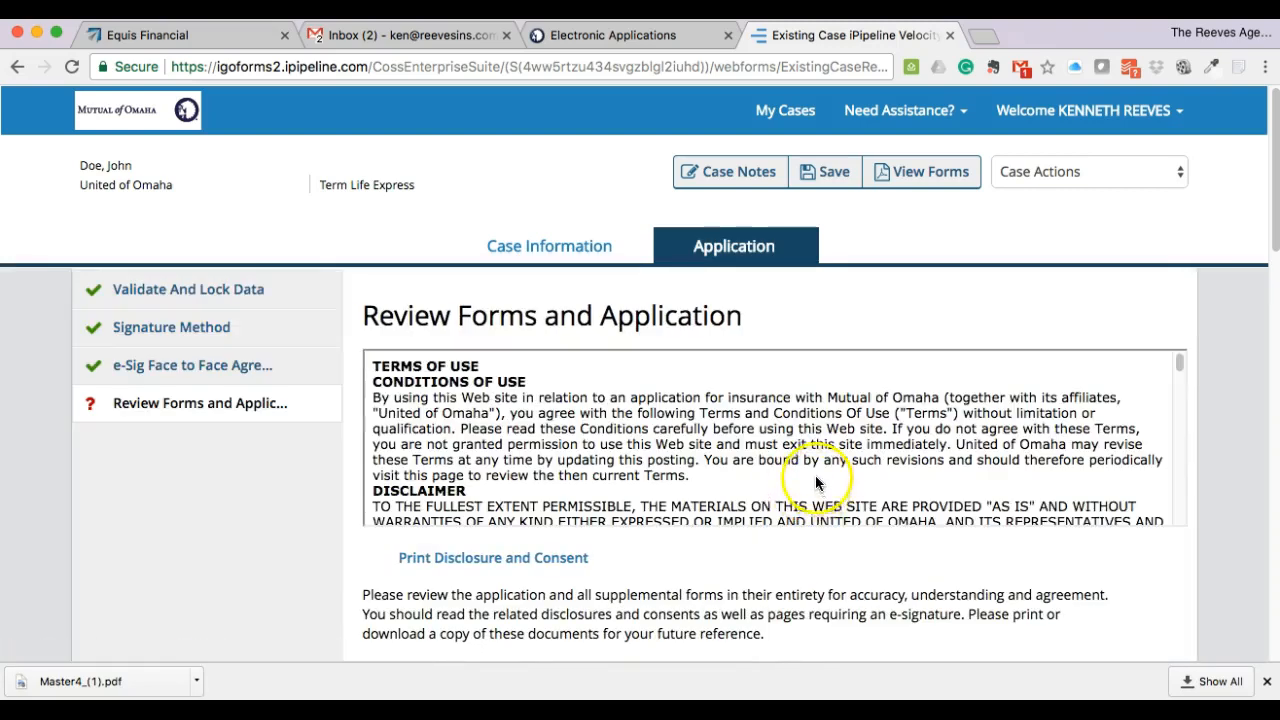
- Tick the read-and-agree boxes for the primary insured, owner and agent, then continue
scroll(817, 483, "down", 5)
scroll(817, 483, "down", 3)
scroll(923, 531, "down", 5)
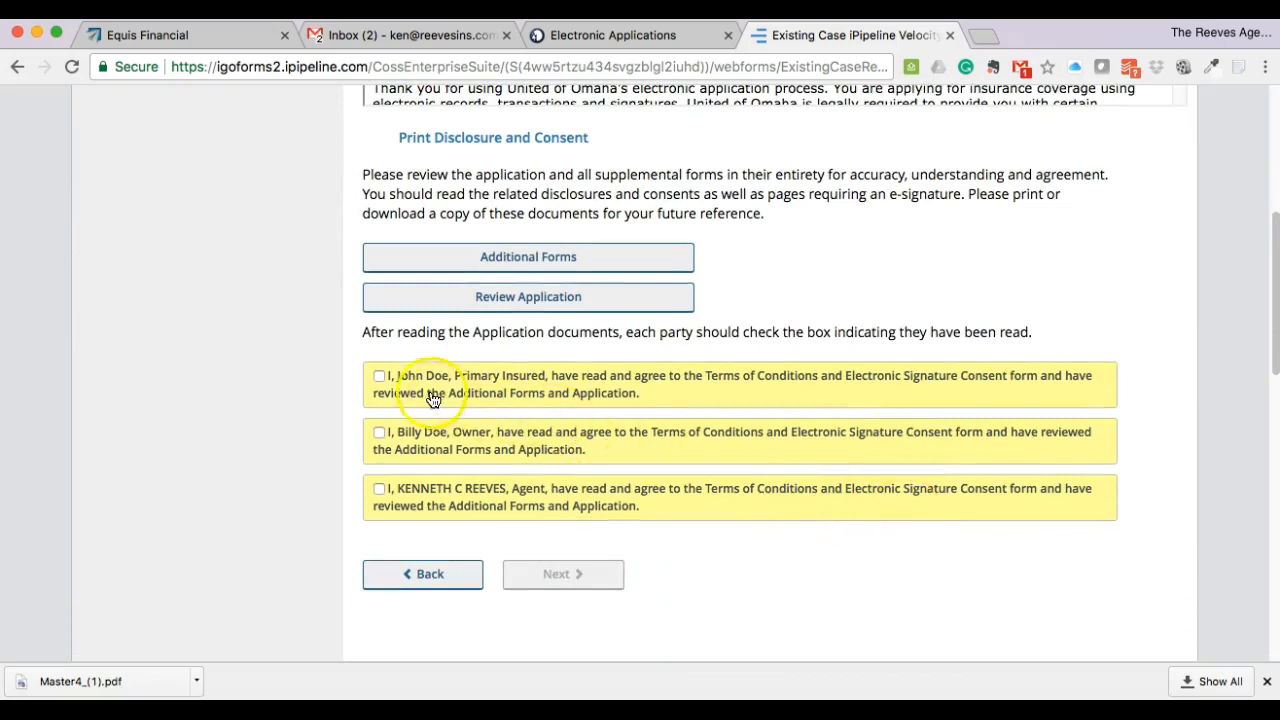
left_click(379, 376)
left_click(376, 432)
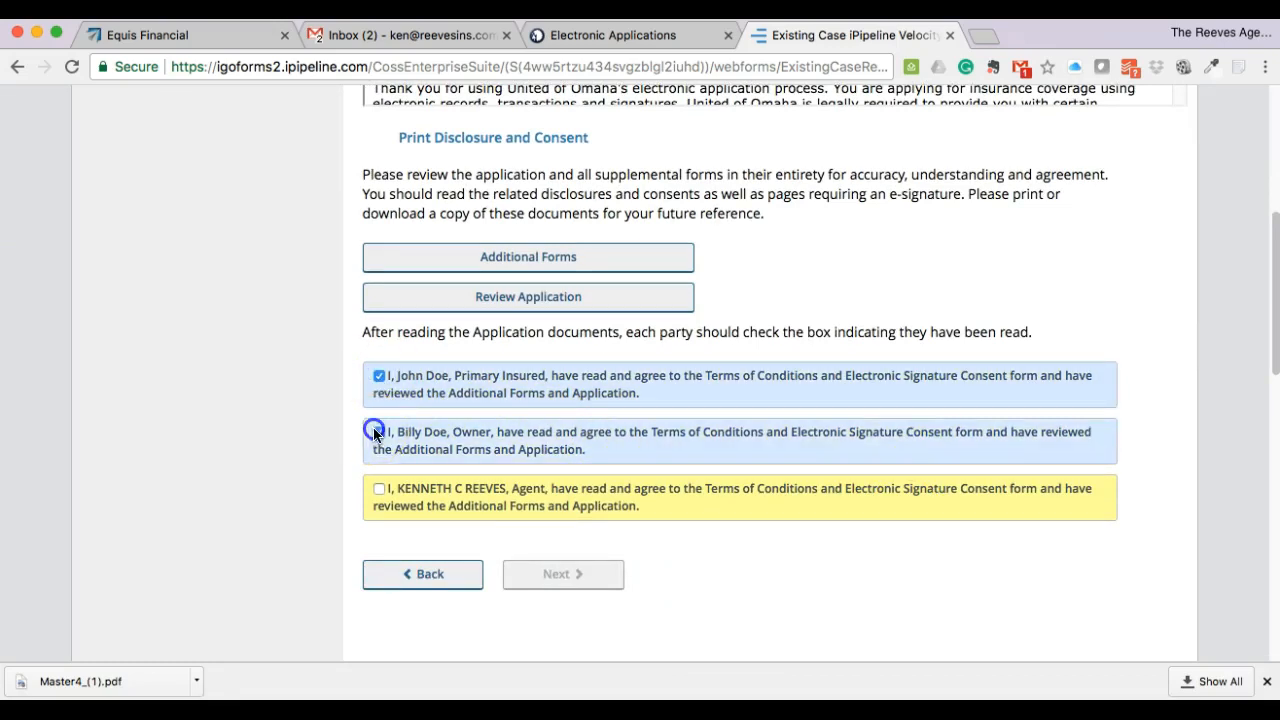
left_click(381, 485)
scroll(644, 521, "down", 2)
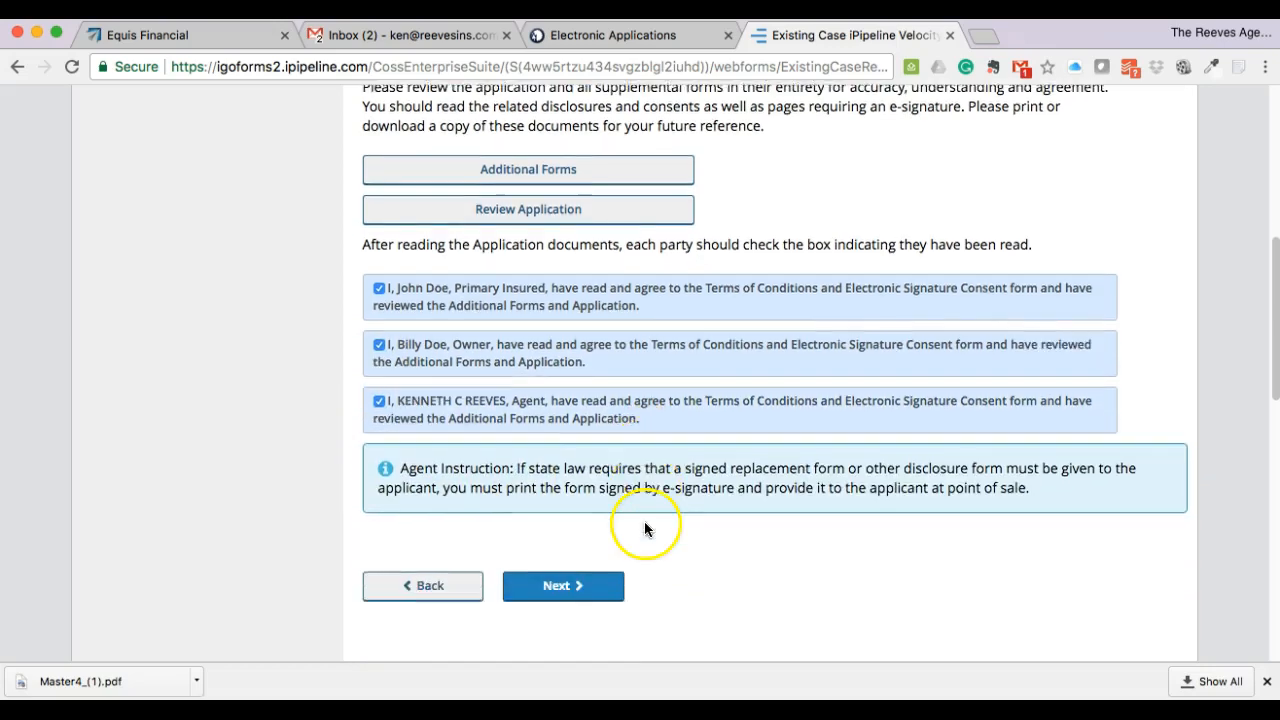
scroll(645, 529, "down", 1)
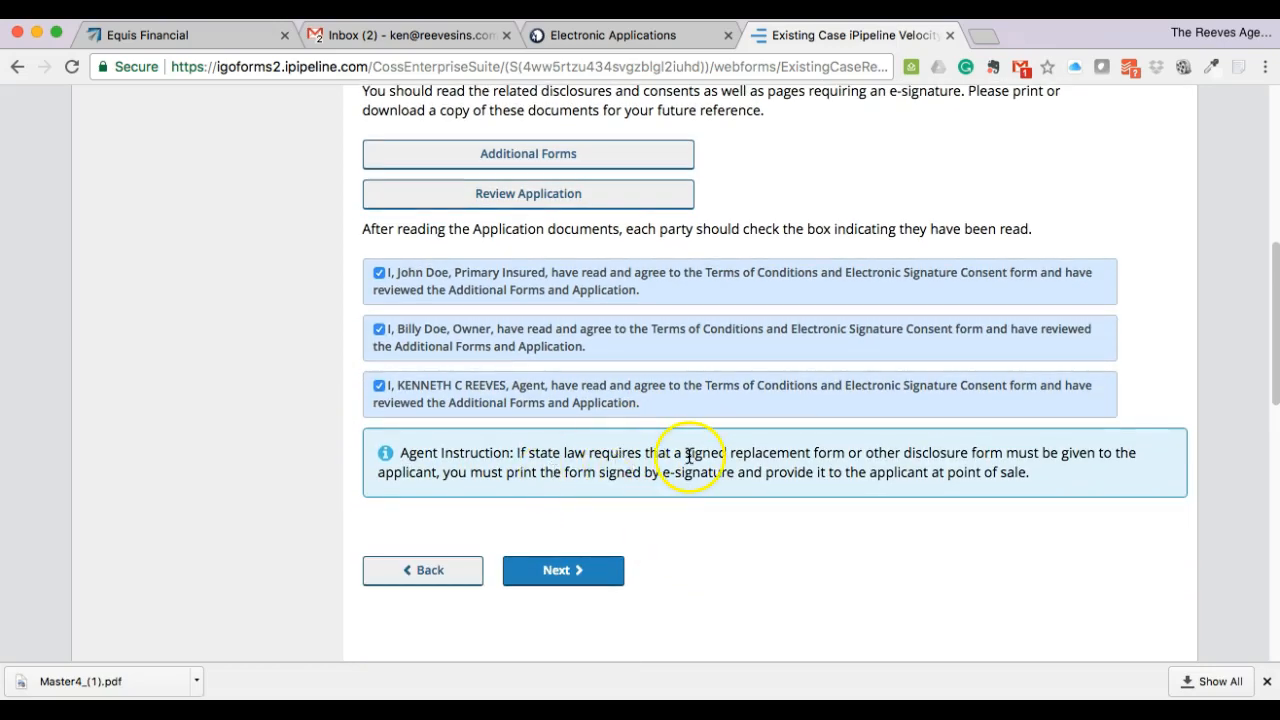
left_click(559, 580)
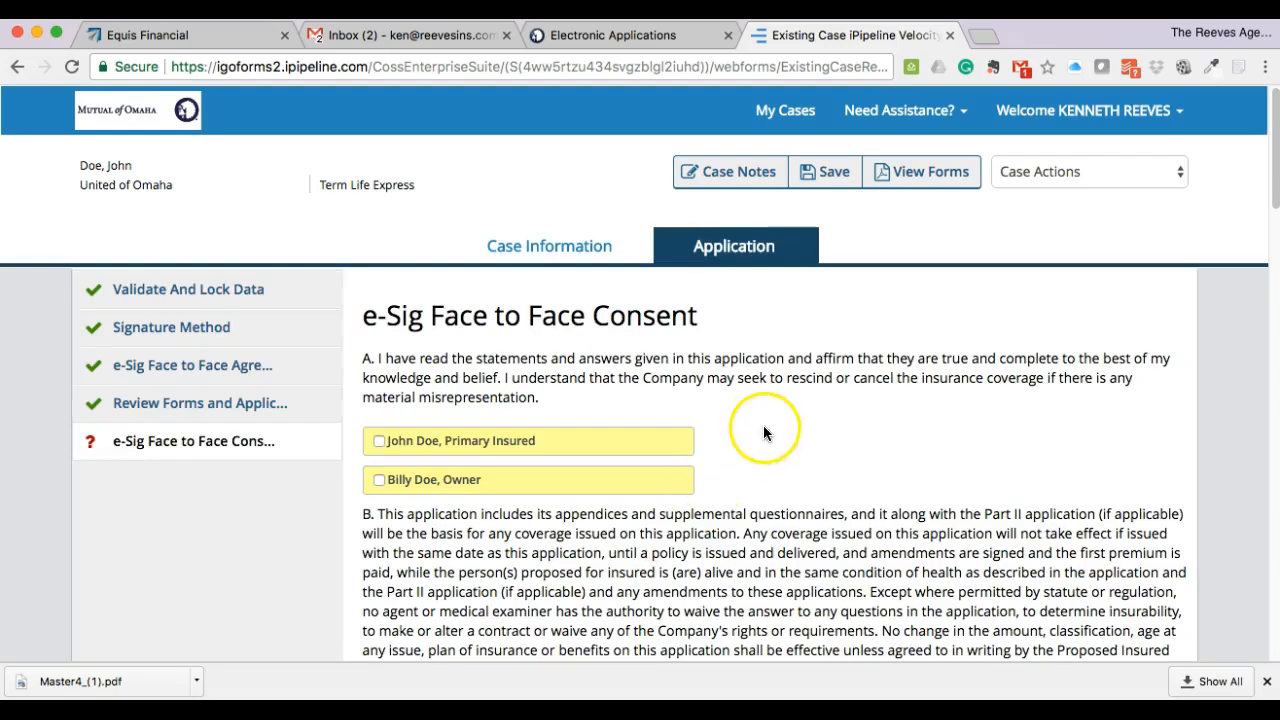
- Tick the insured's and owner's consents for statements A–C and the agent's statement D
scroll(784, 441, "down", 4)
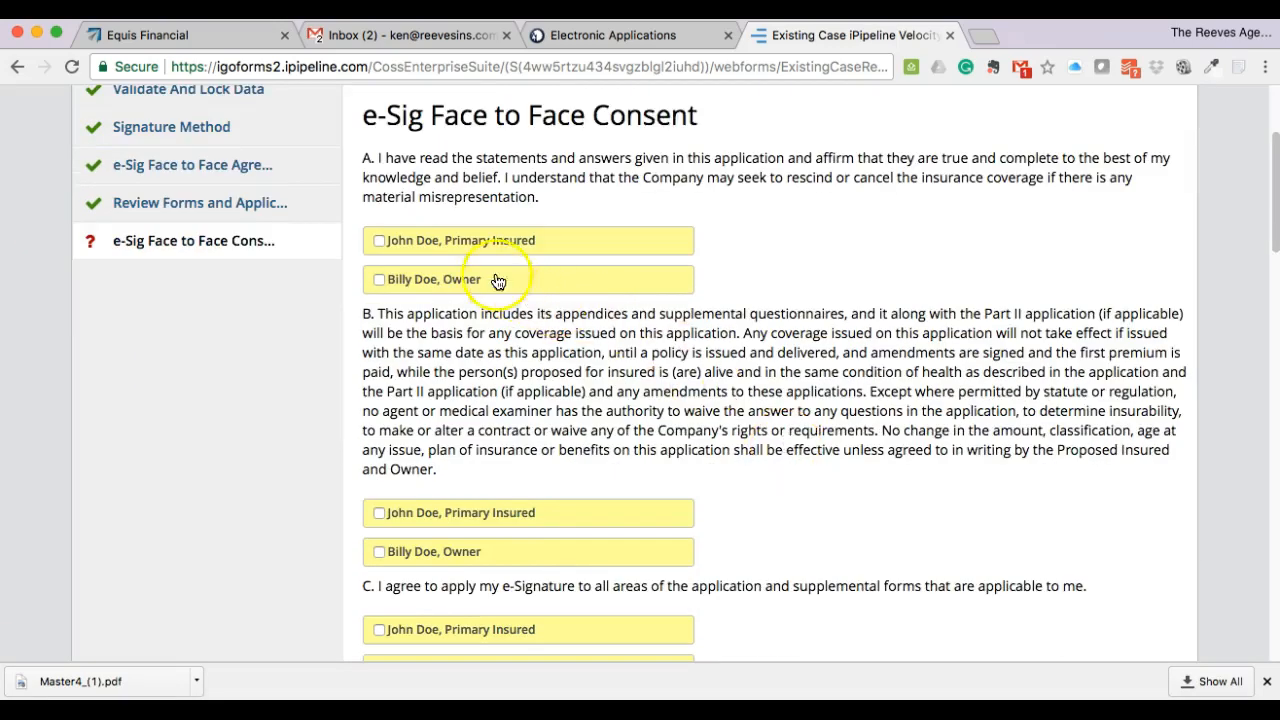
left_click(379, 241)
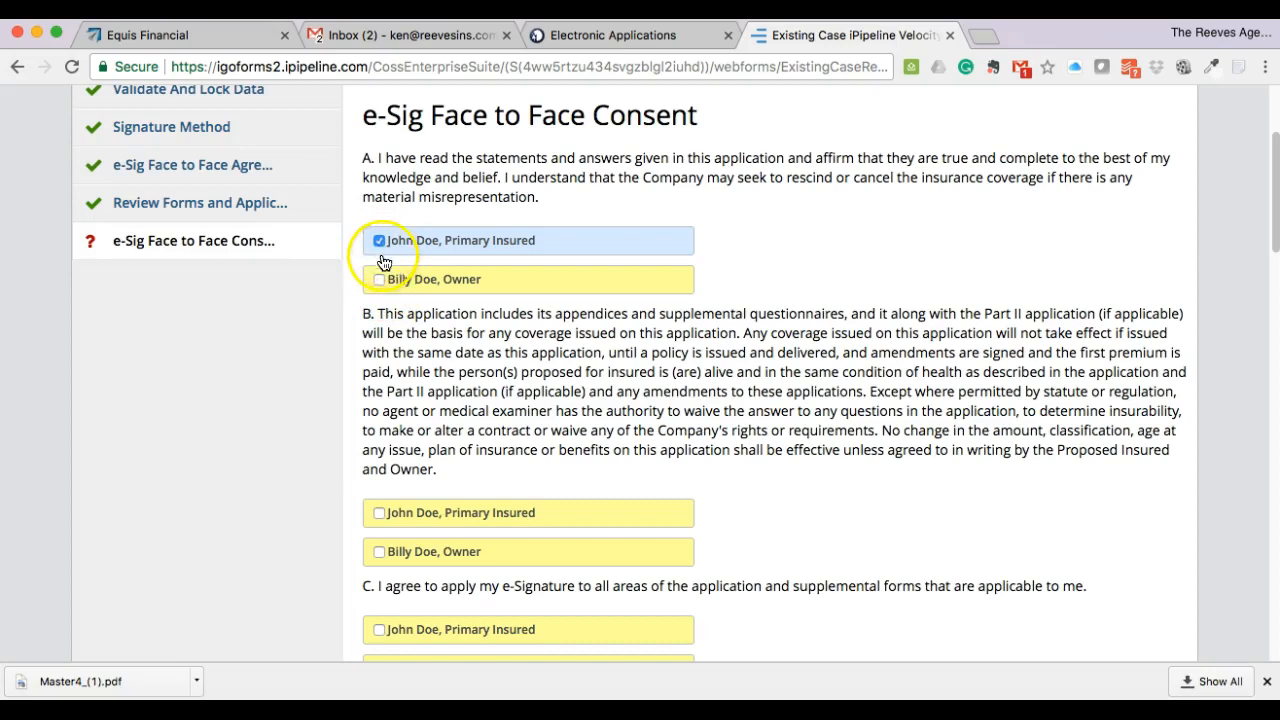
left_click(378, 280)
scroll(450, 372, "down", 2)
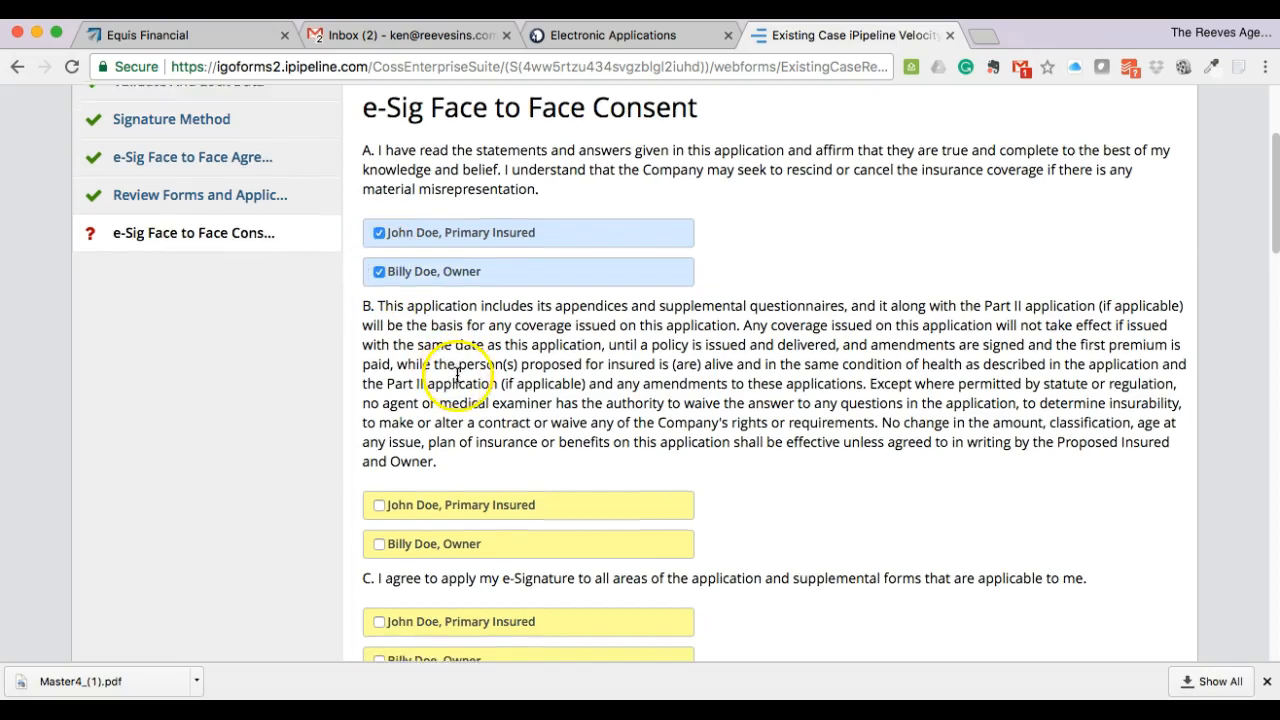
scroll(455, 372, "down", 3)
left_click(379, 301)
left_click(378, 342)
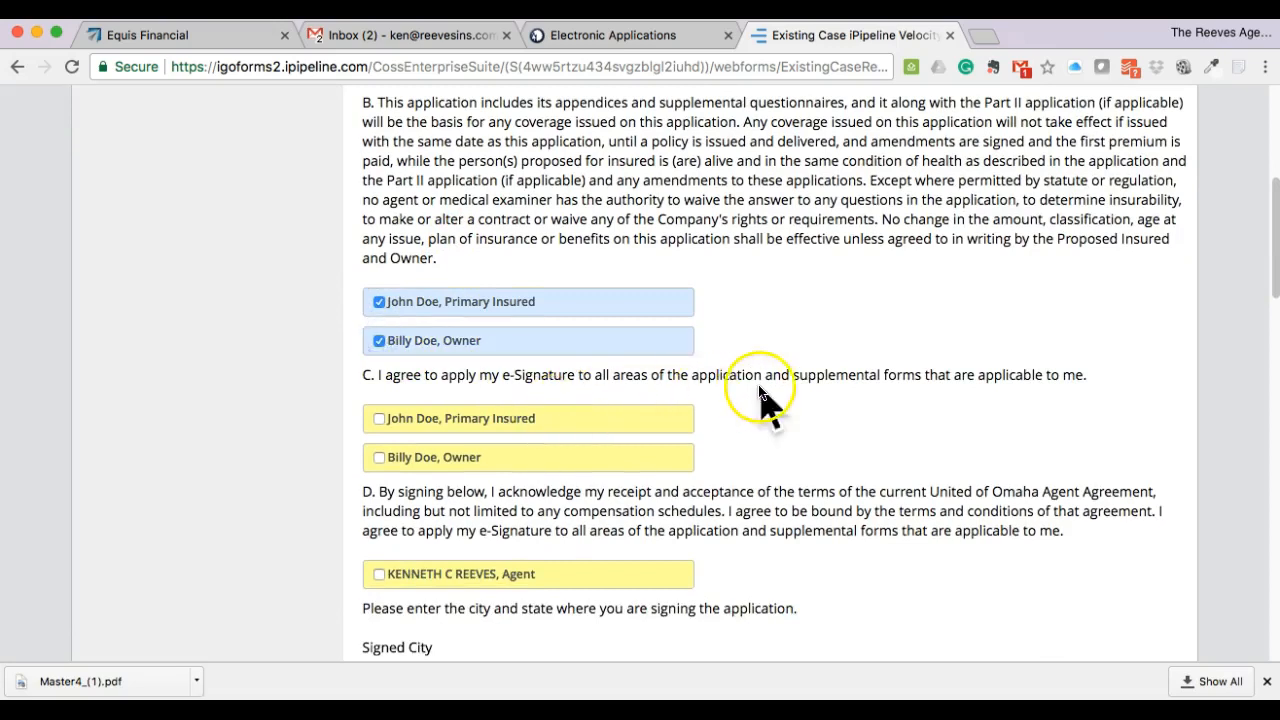
scroll(757, 384, "down", 2)
scroll(758, 391, "down", 1)
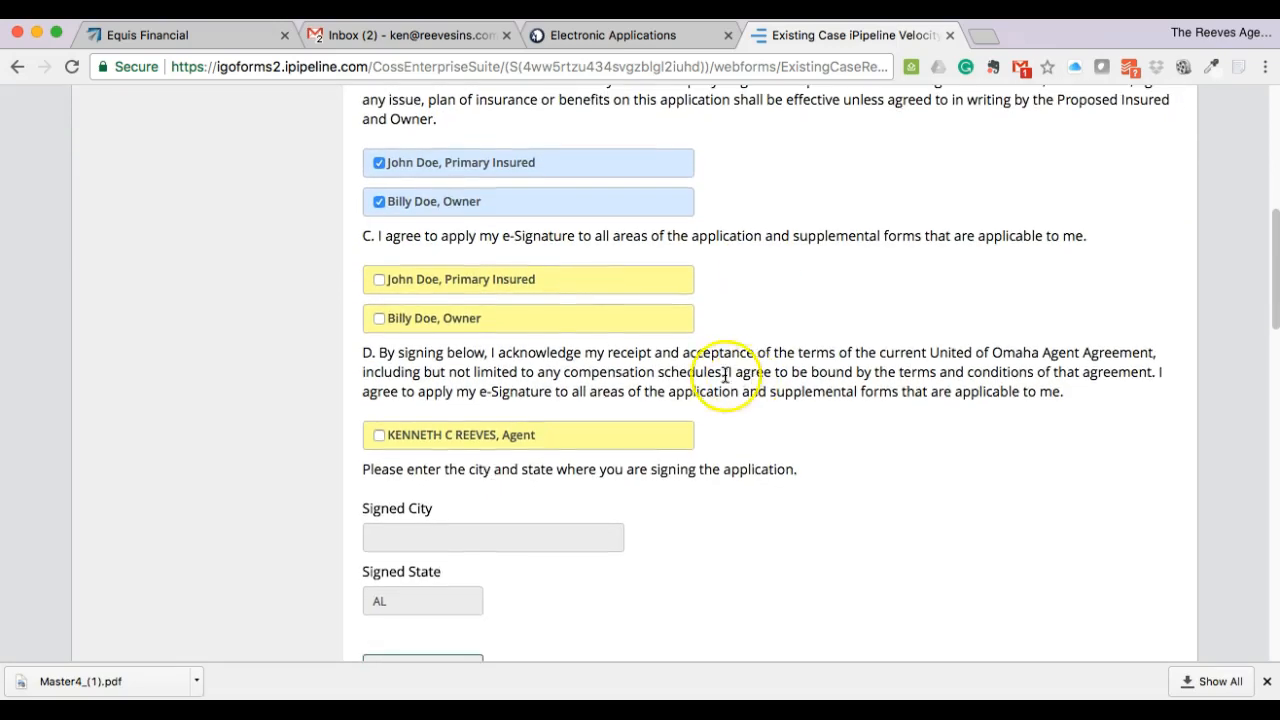
left_click(421, 287)
left_click(394, 318)
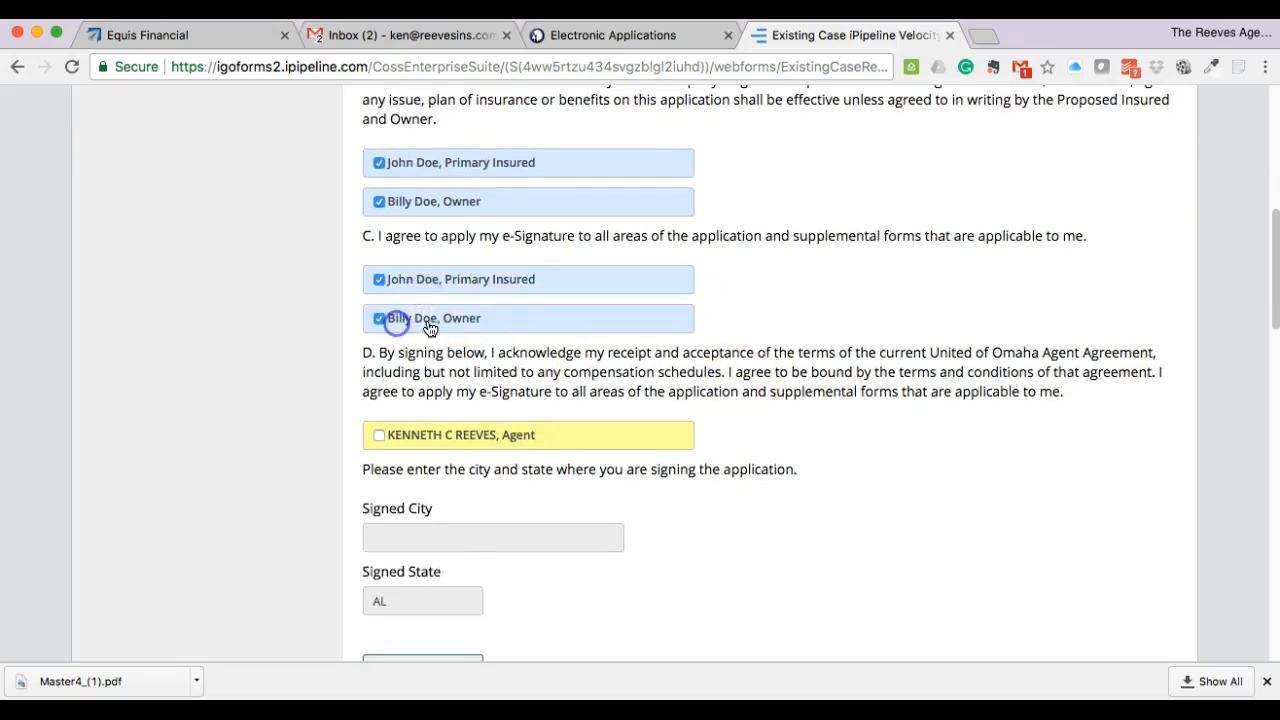
scroll(686, 337, "down", 2)
left_click(486, 357)
- Enter waterloo as the signing city and apply the e-signatures
scroll(660, 366, "down", 1)
left_click(483, 443)
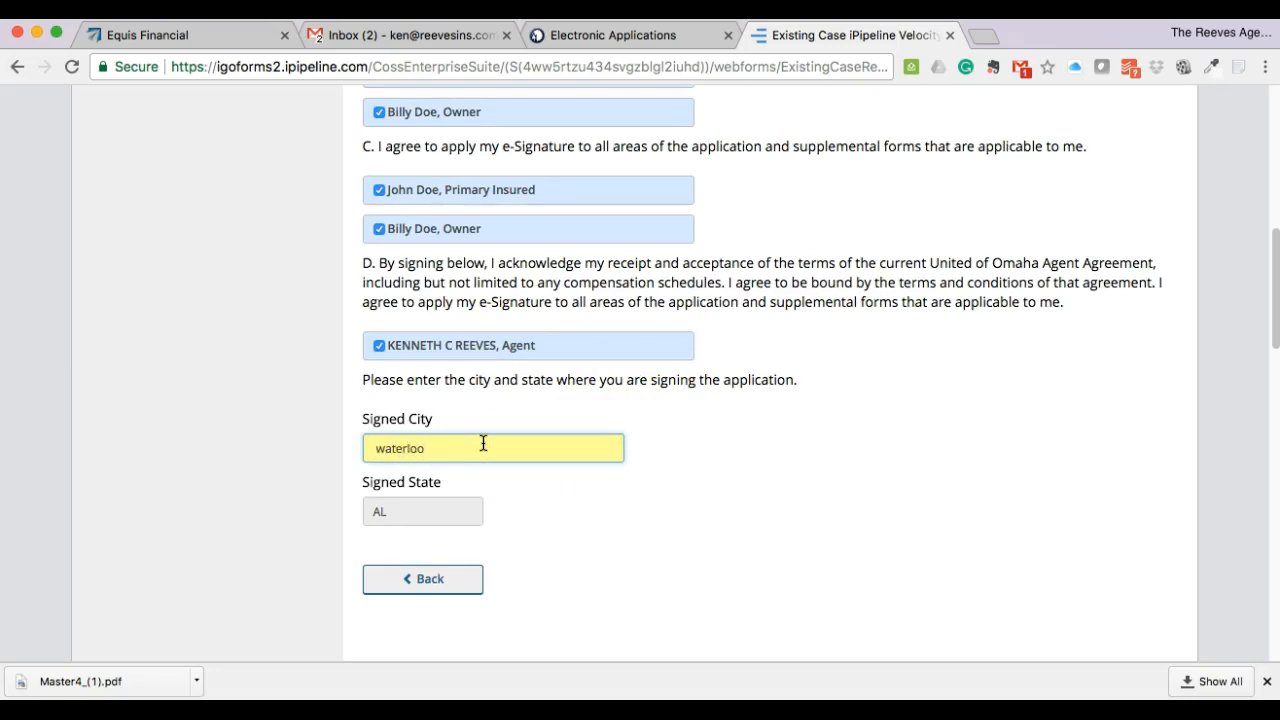
left_click(570, 518)
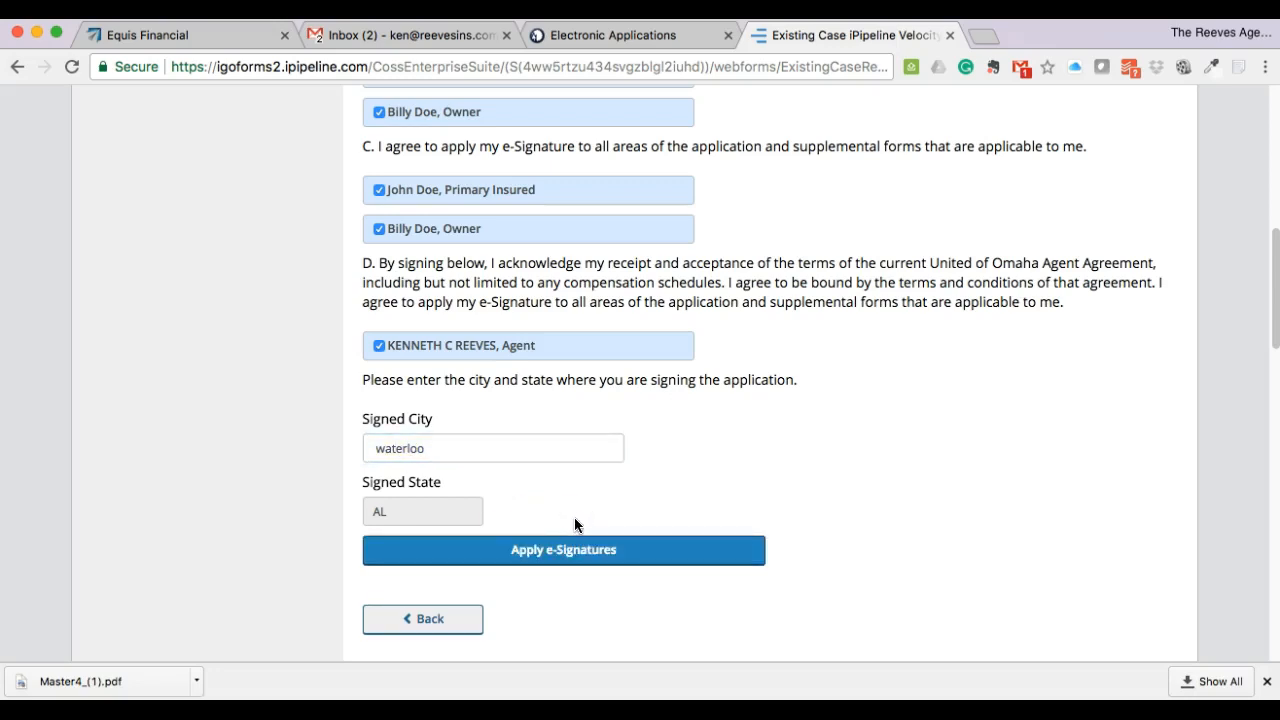
left_click(577, 550)
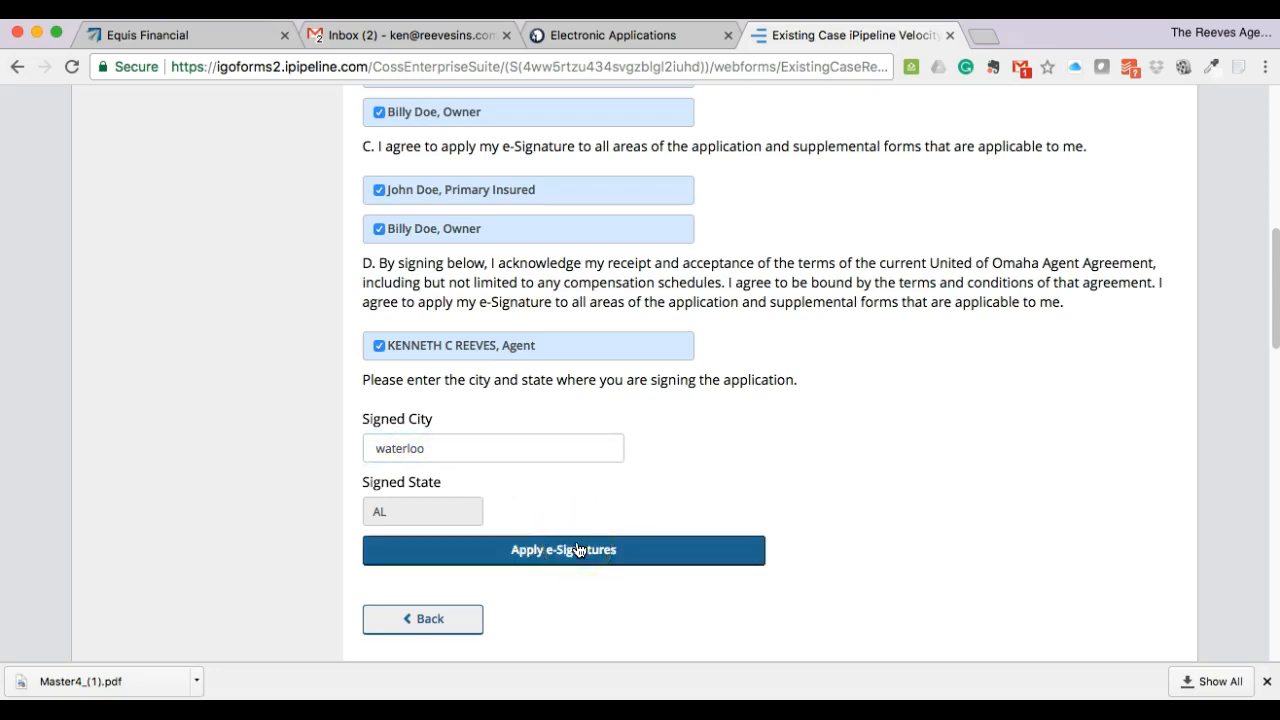
left_click(584, 562)
- Apply the e-signatures once more, then close the Existing Case iPipeline tab
left_click(548, 557)
left_click(446, 634)
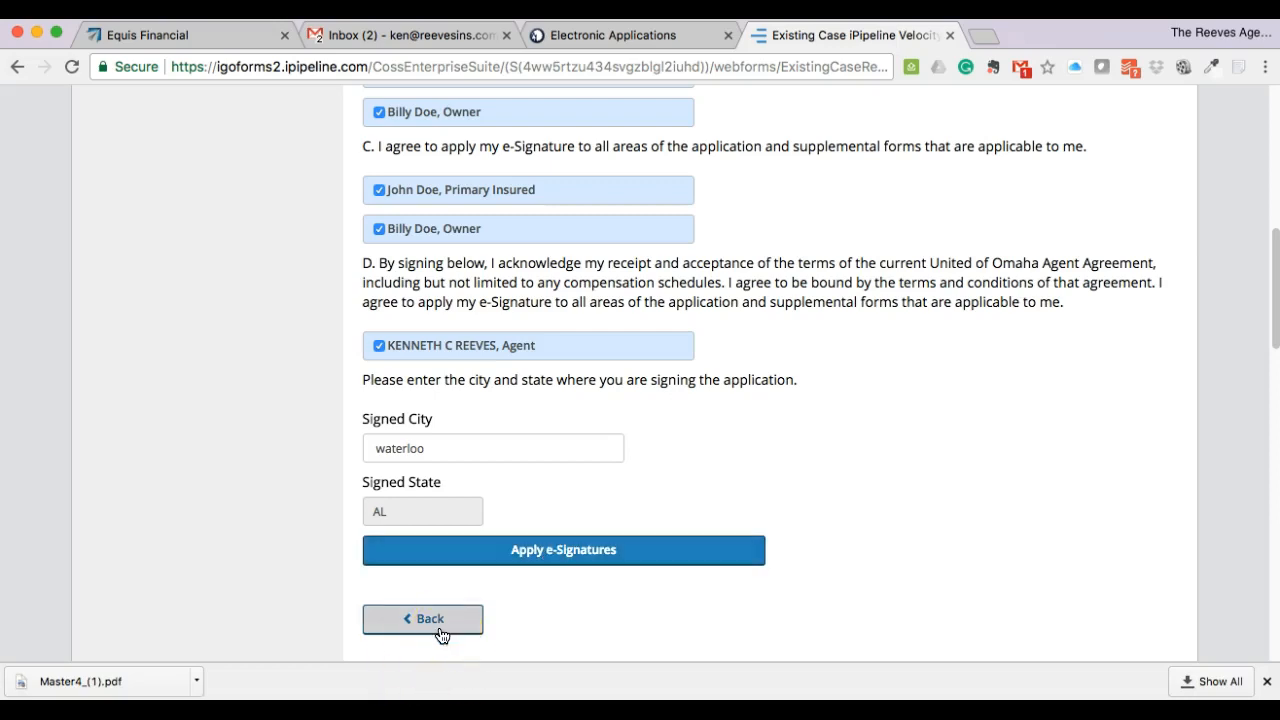
left_click(950, 38)
- Log back in to Equis Financial CRM using the saved agent number and password
left_click(228, 37)
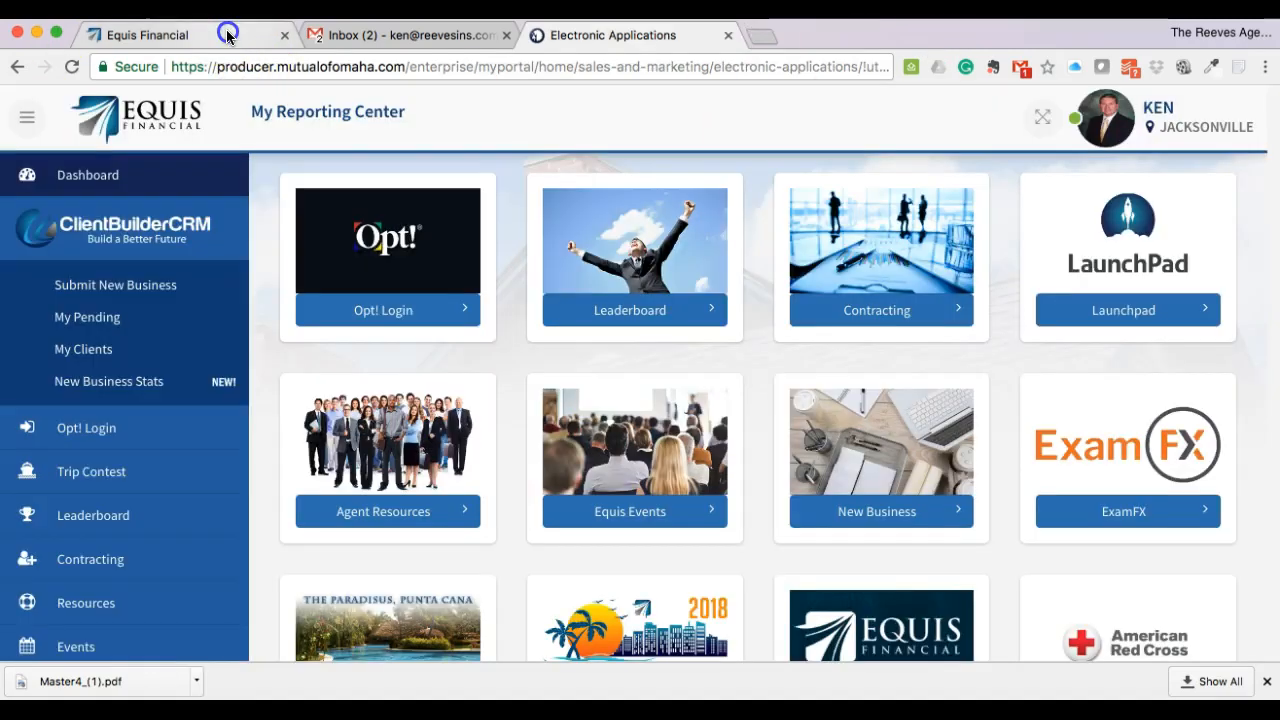
left_click(89, 290)
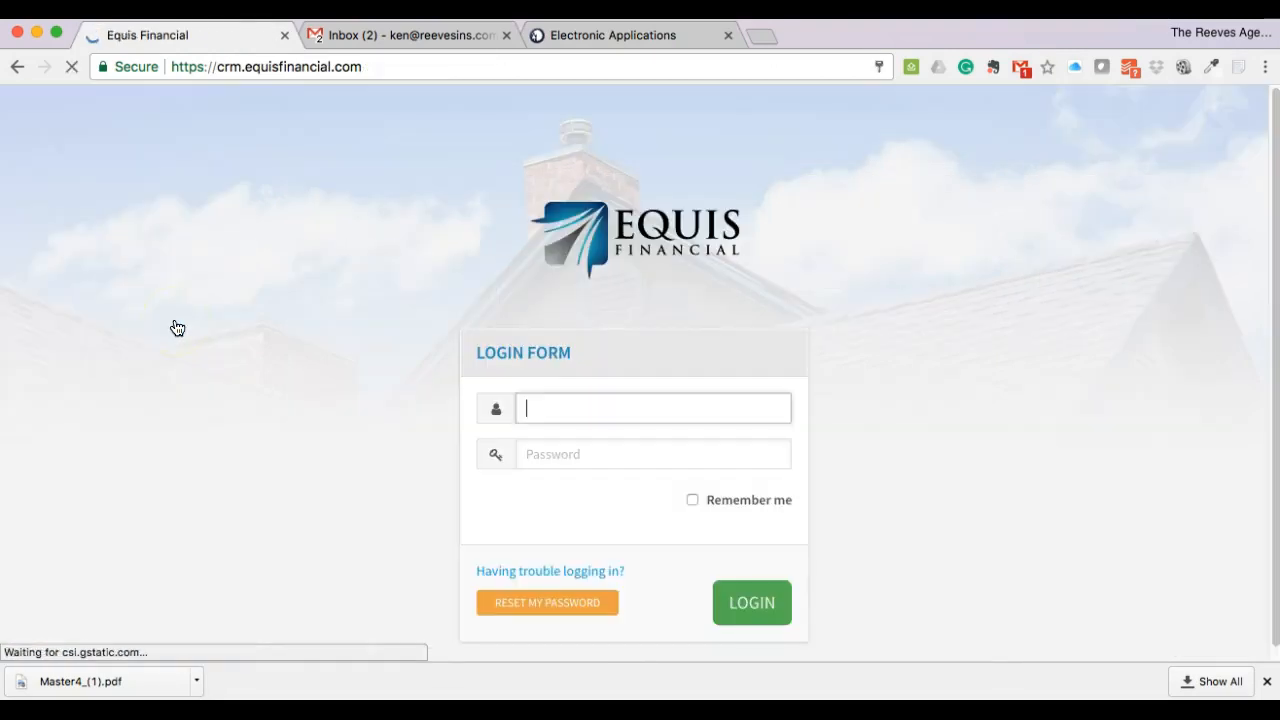
left_click(541, 448)
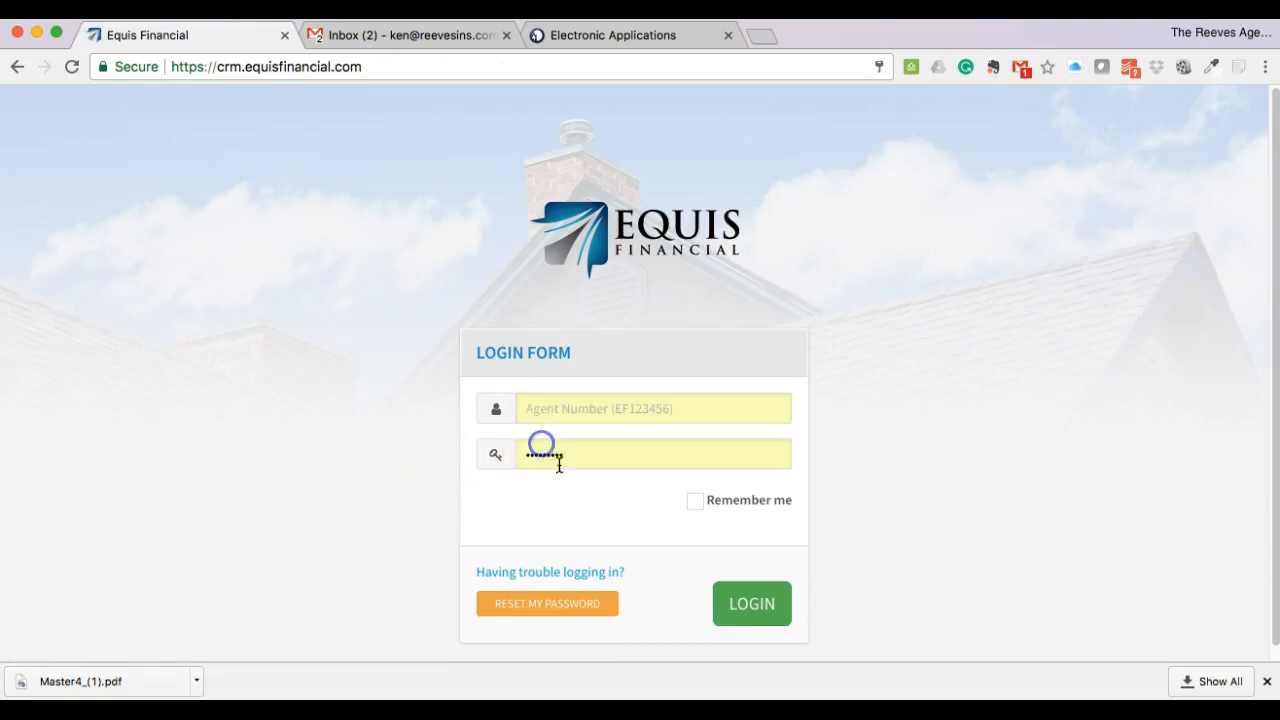
left_click(586, 420)
left_click(593, 439)
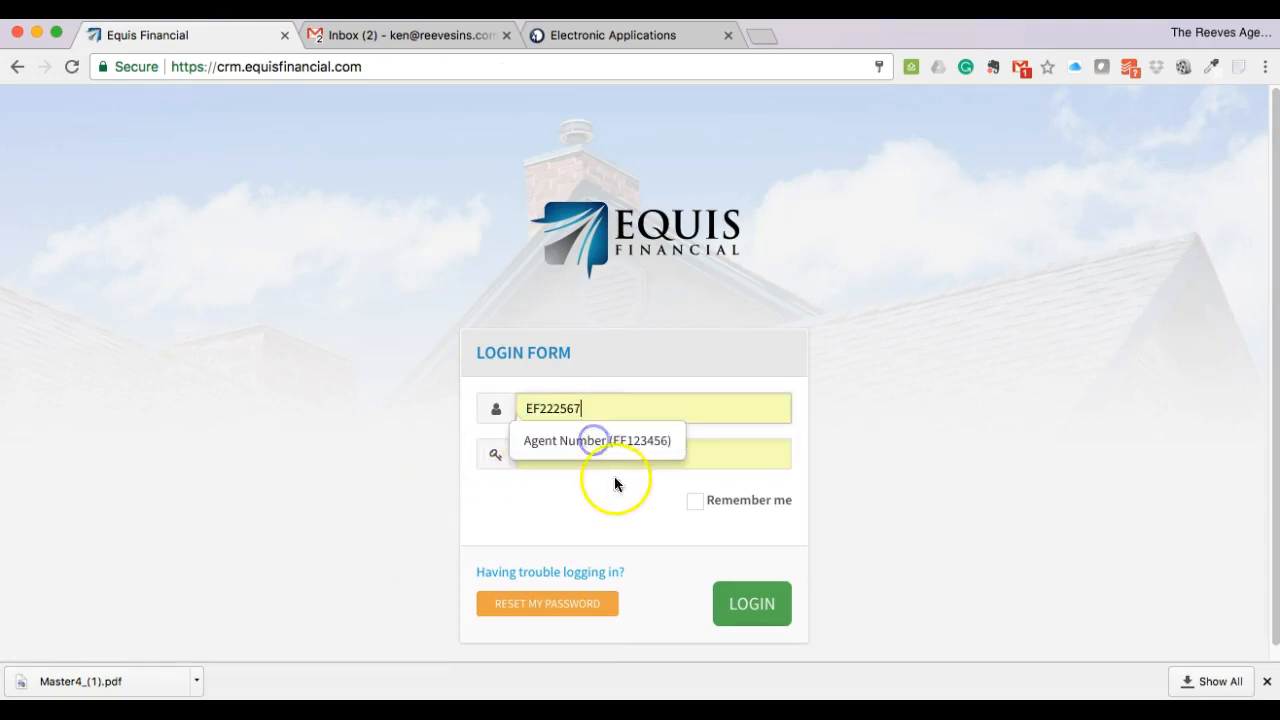
left_click(759, 605)
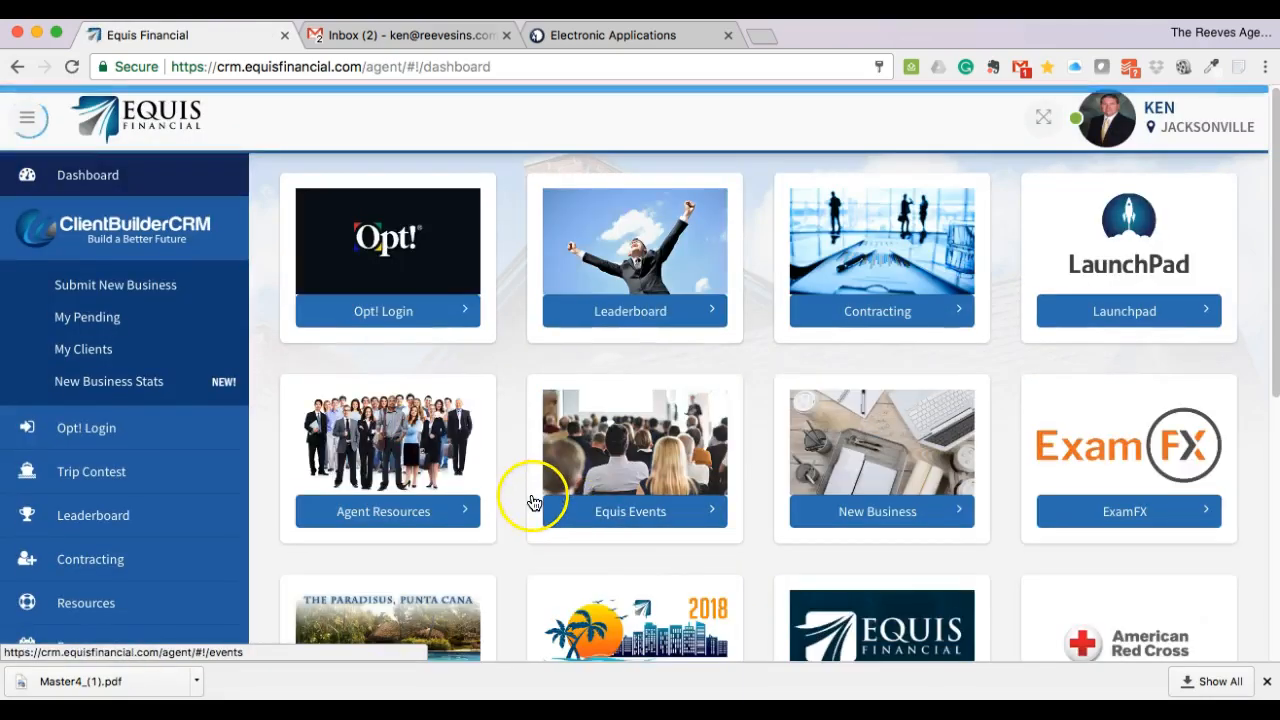
- Open the blank New Business form and scroll down to the Paper App application type
left_click(64, 285)
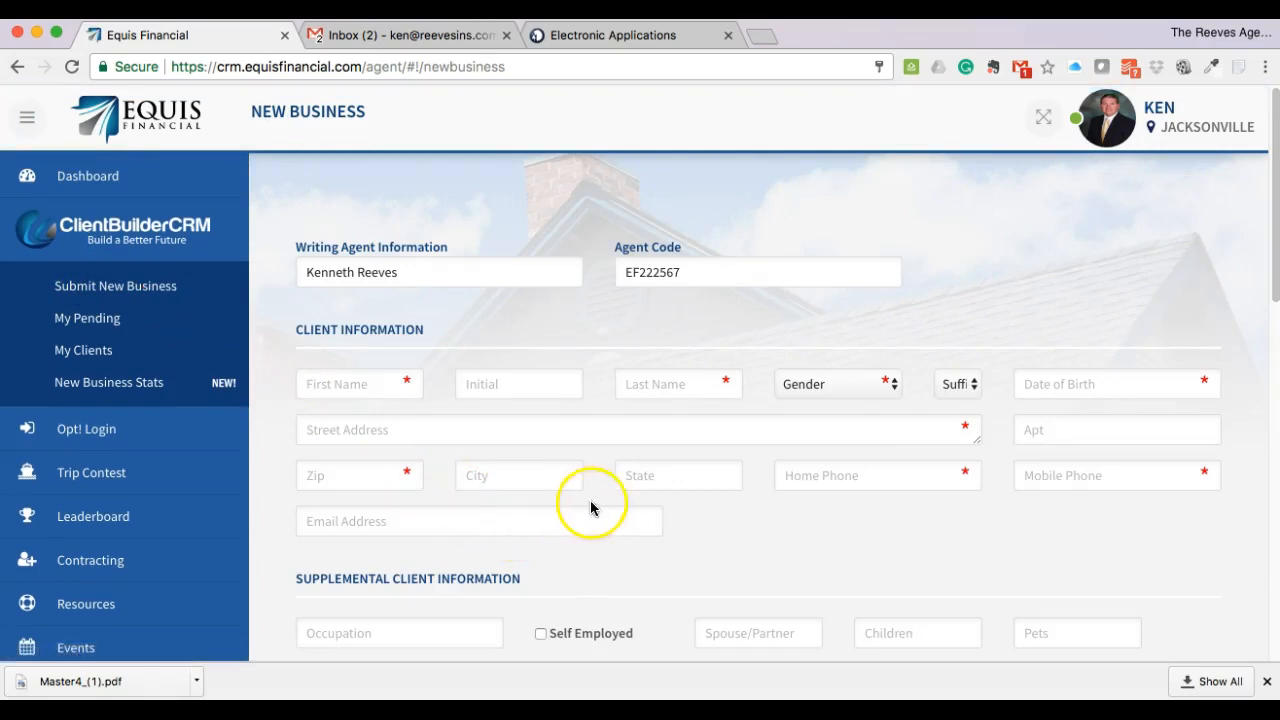
scroll(735, 542, "down", 1)
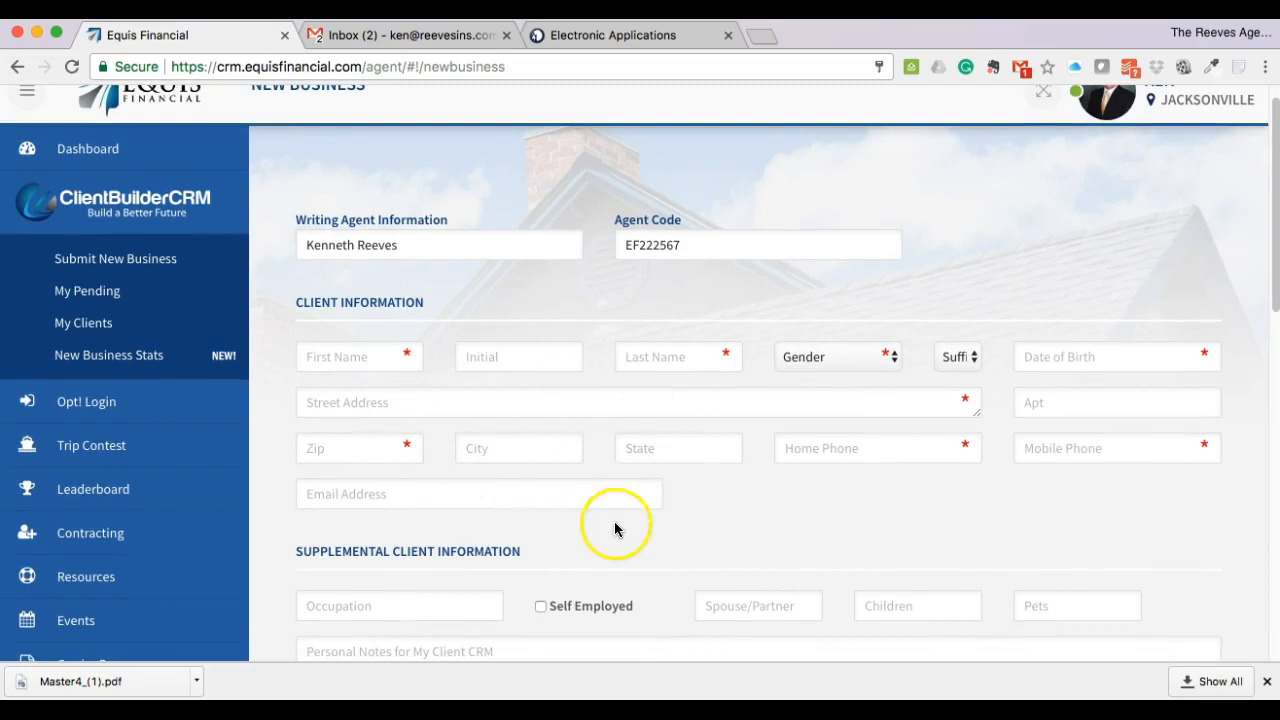
scroll(650, 530, "down", 2)
scroll(685, 534, "down", 5)
scroll(680, 533, "down", 3)
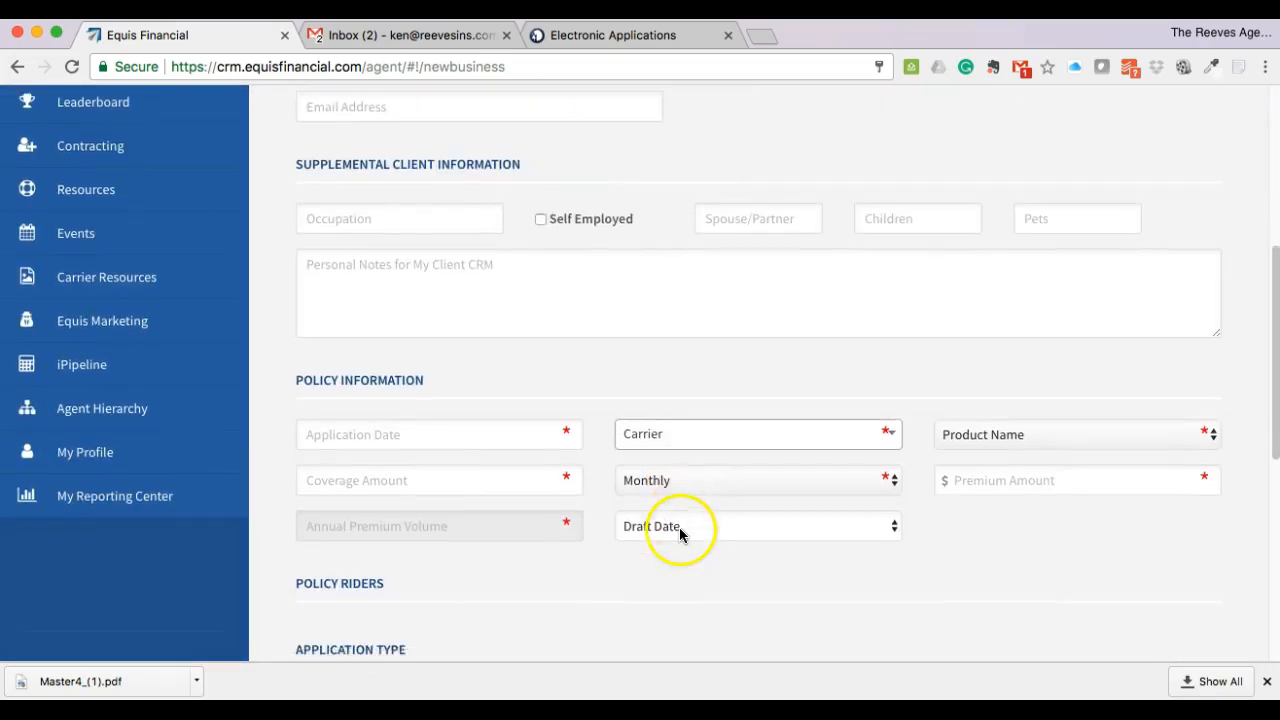
scroll(545, 470, "down", 4)
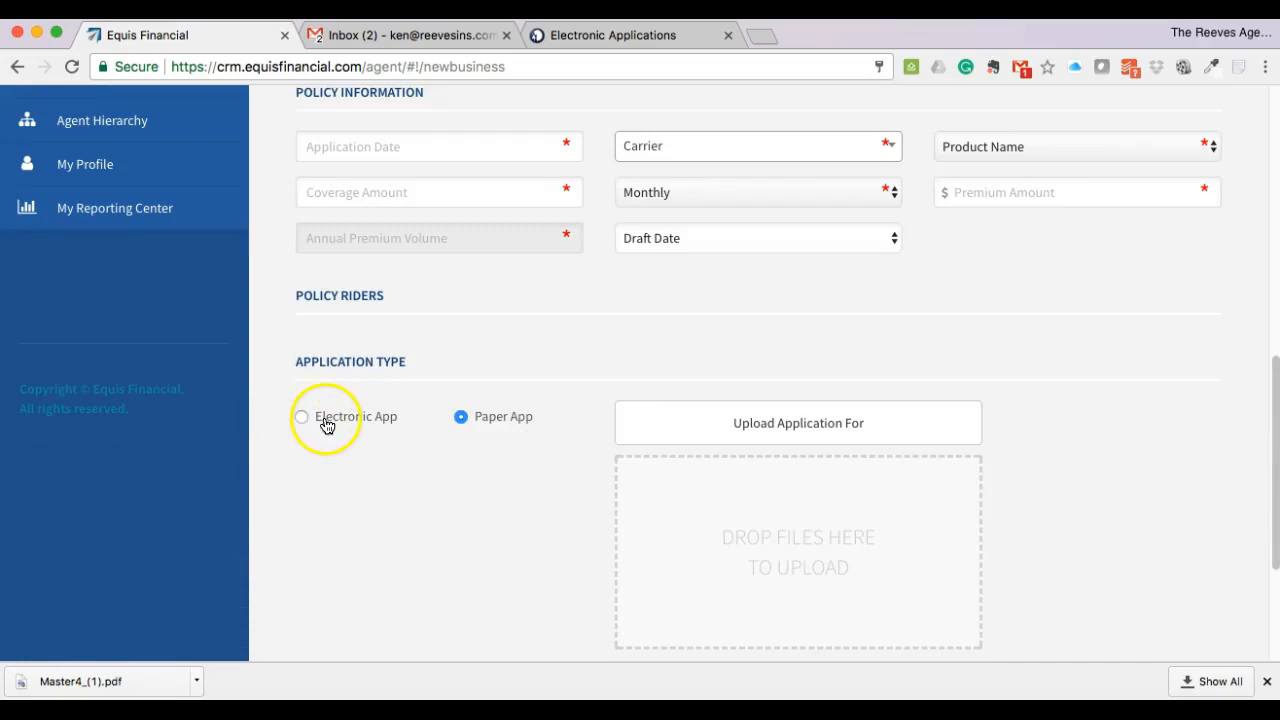
scroll(440, 494, "down", 4)
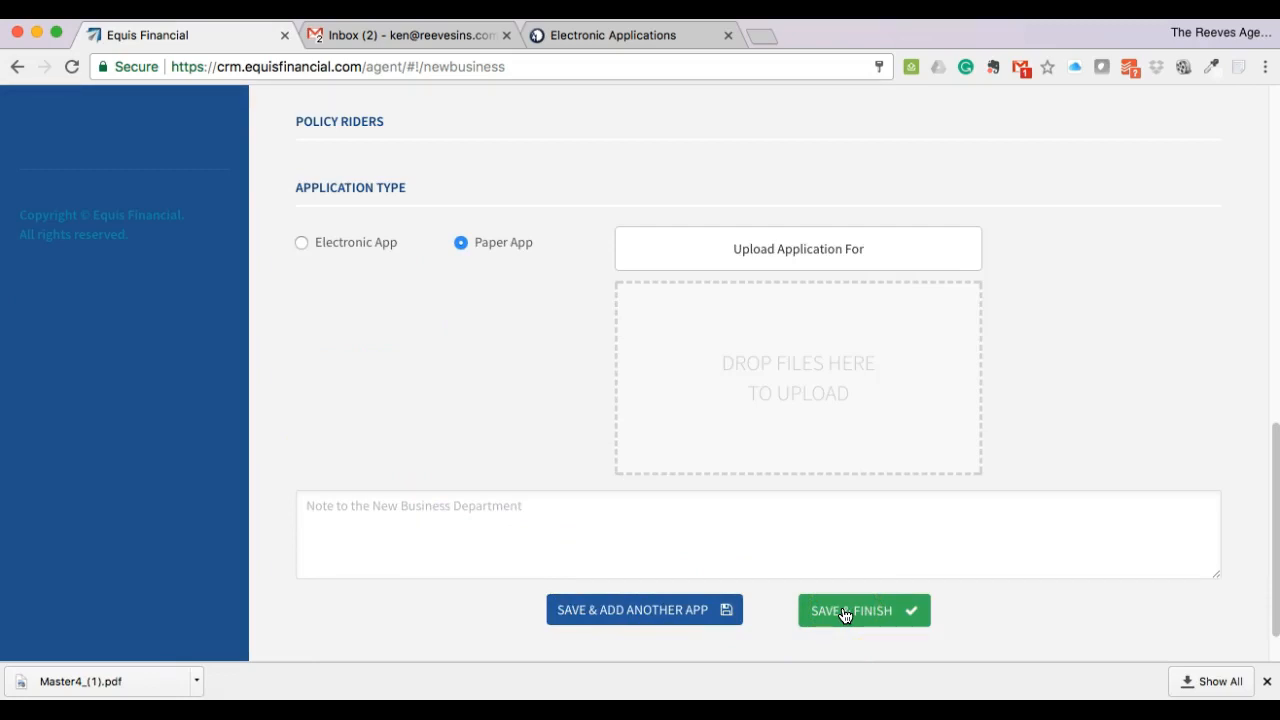
left_click(513, 448)
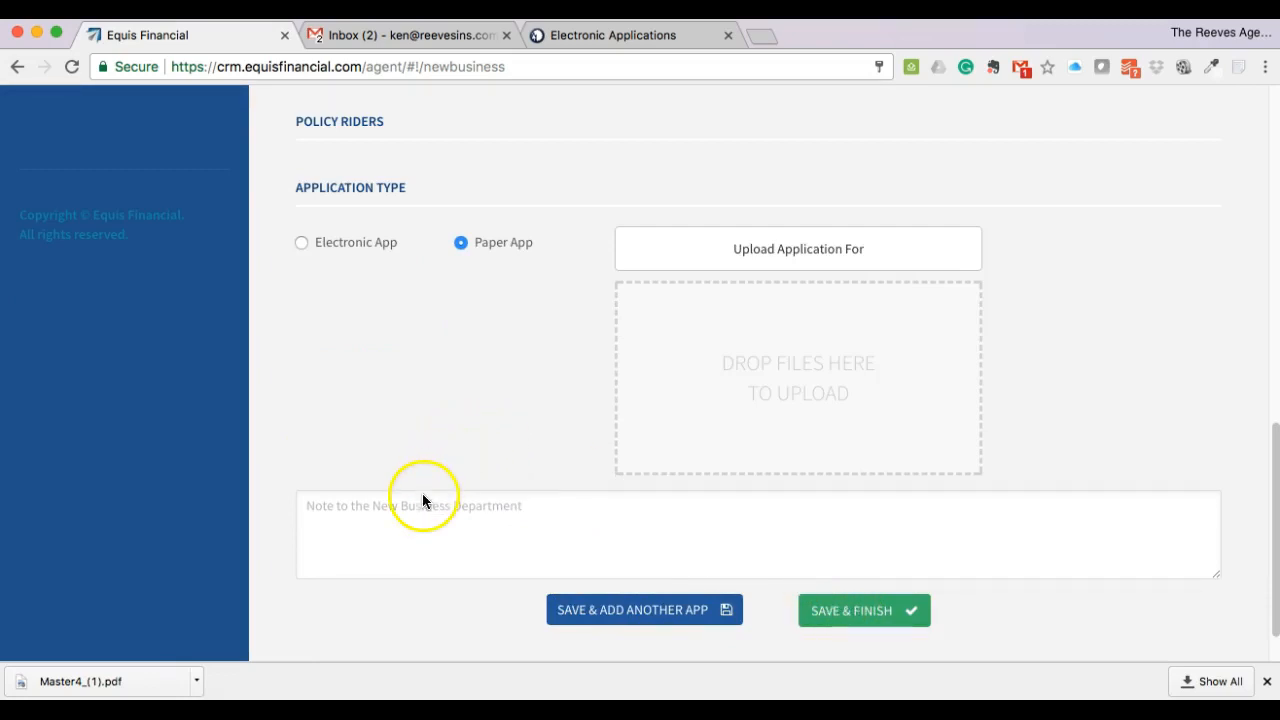